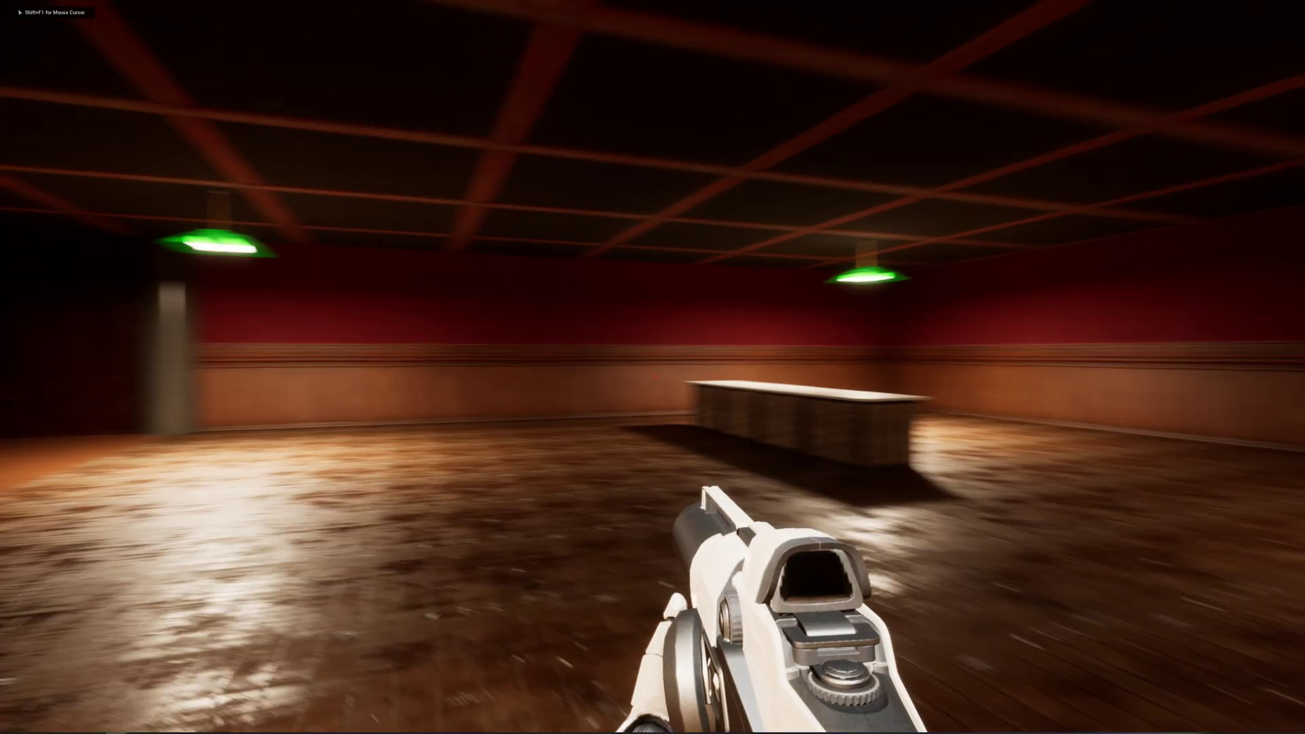
{"action": "key", "text": "d"}
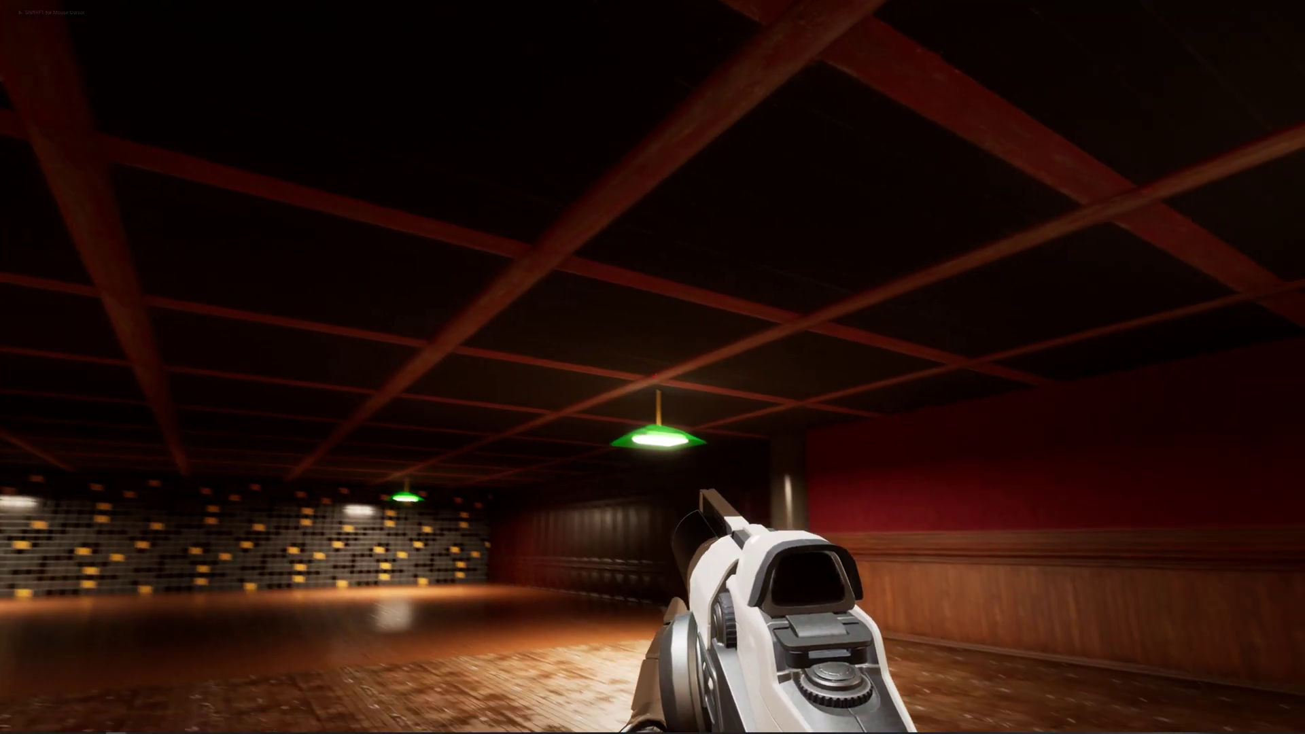
{"action": "key", "text": "w"}
{"action": "left_click", "coordinate": [656, 374]}
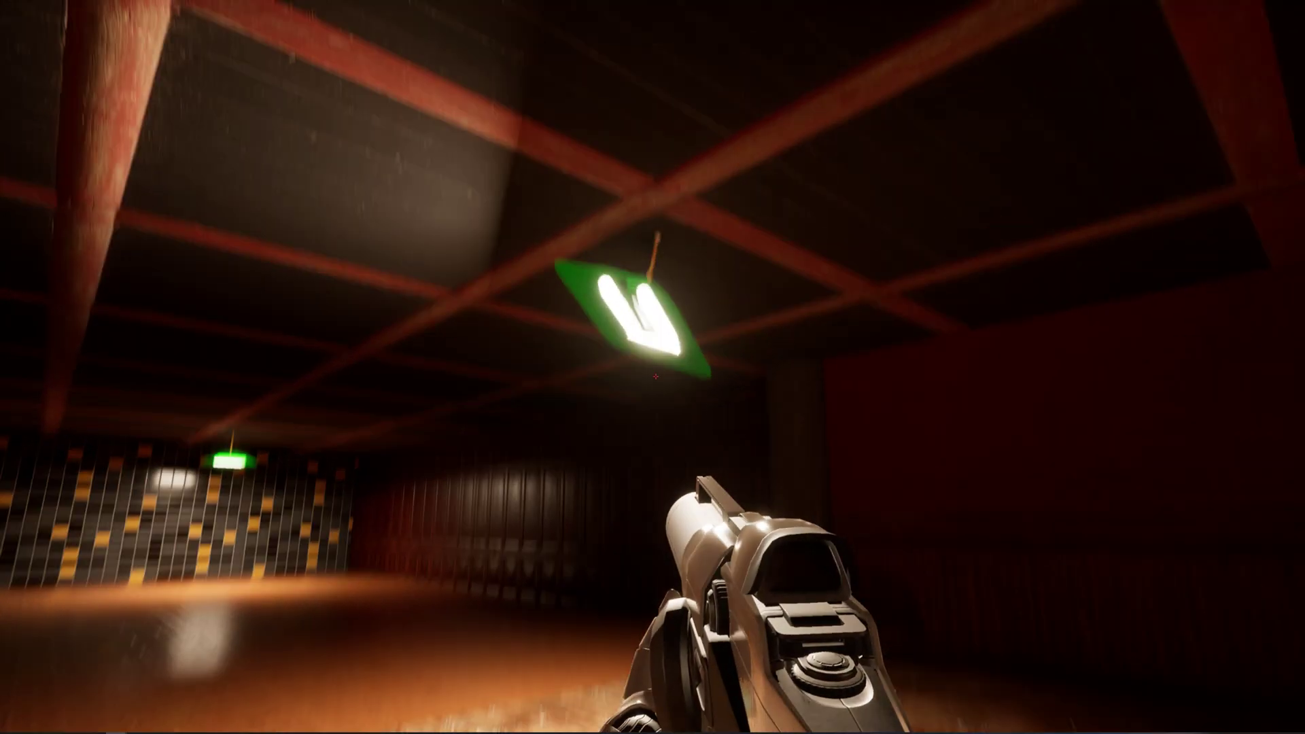
{"action": "key", "text": "s"}
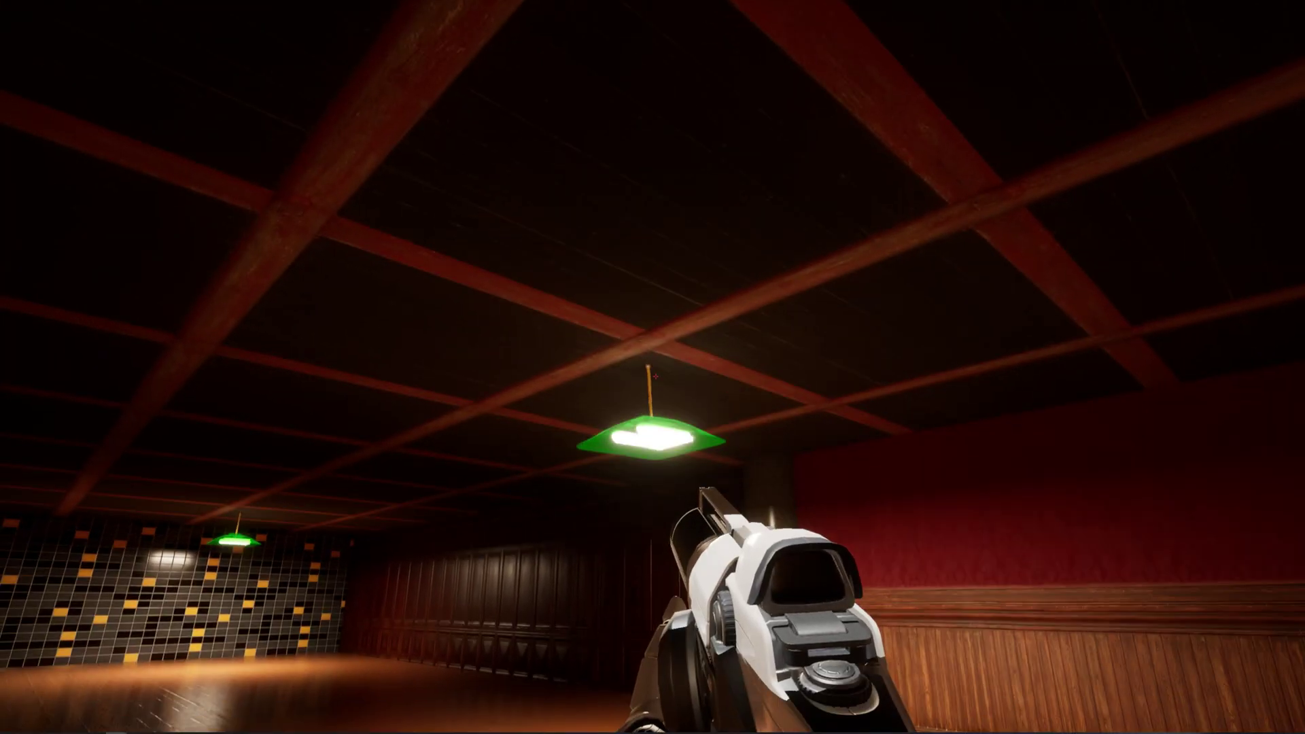
{"action": "key", "text": "s"}
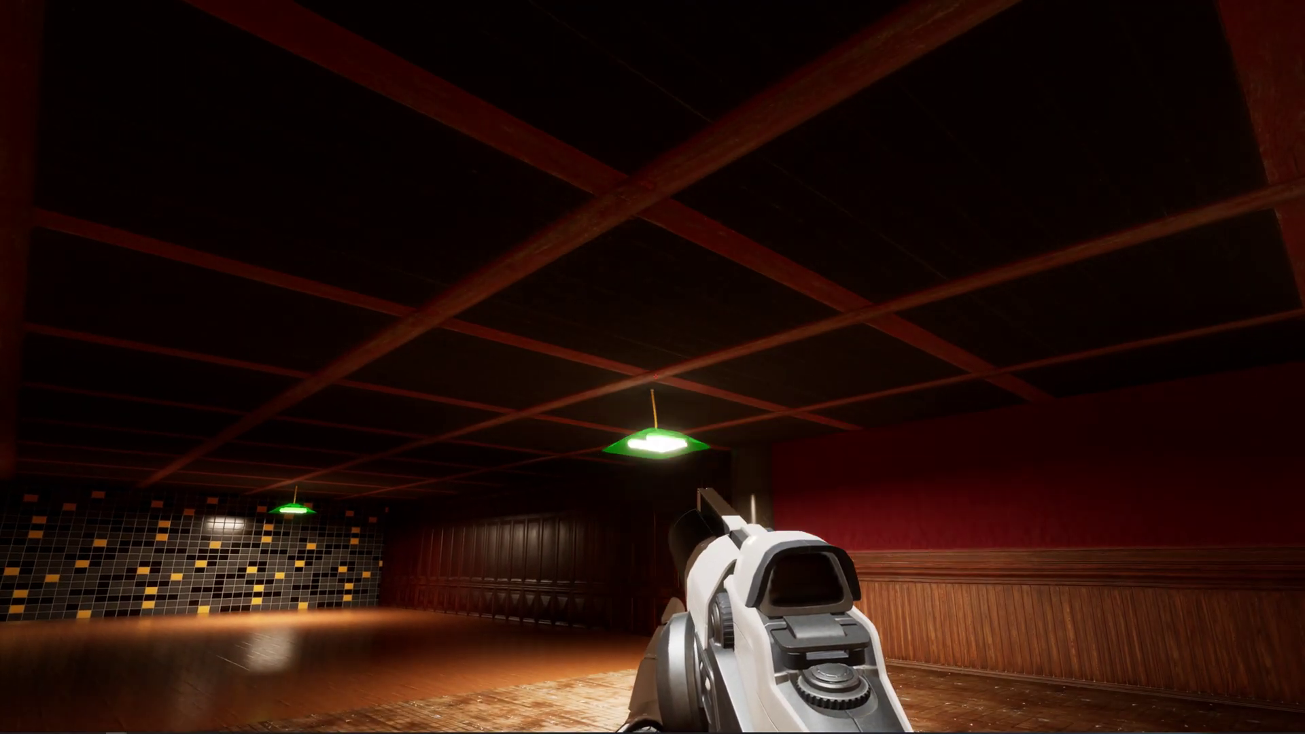
{"action": "key", "text": "d"}
{"action": "key", "text": "w"}
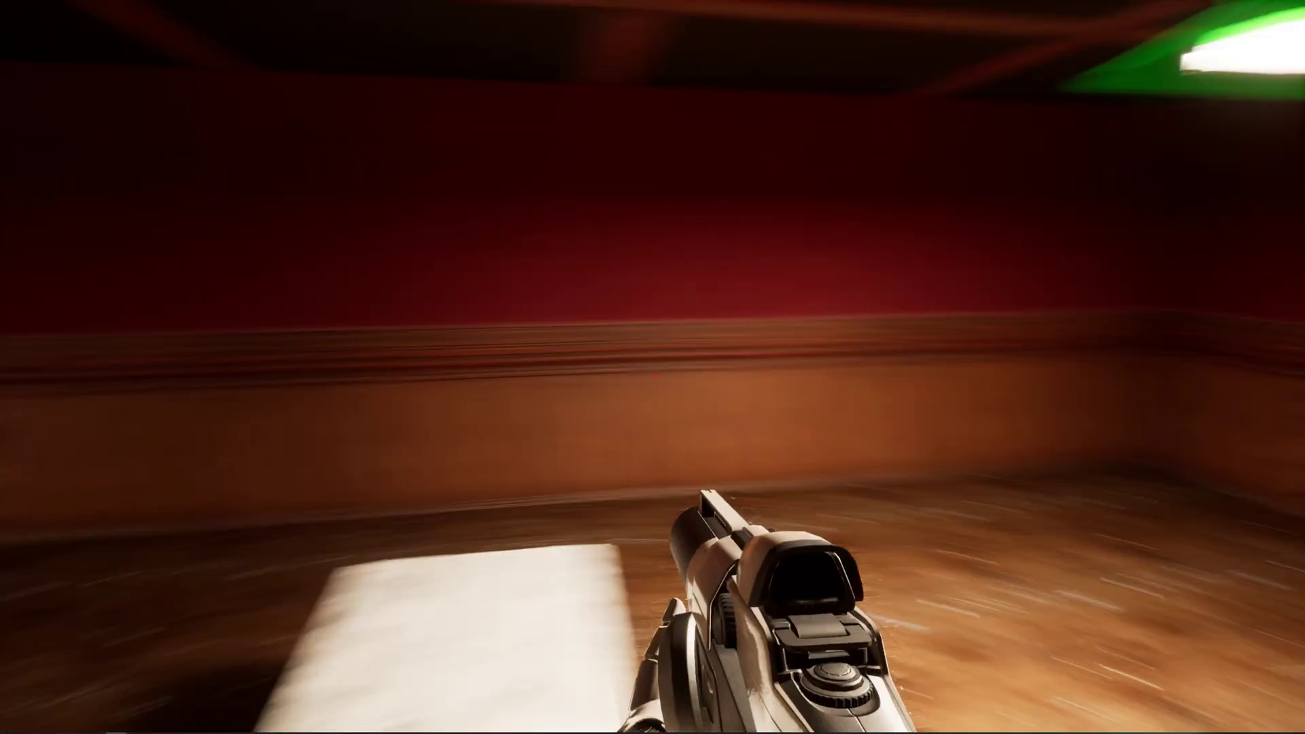
{"action": "key", "text": "w"}
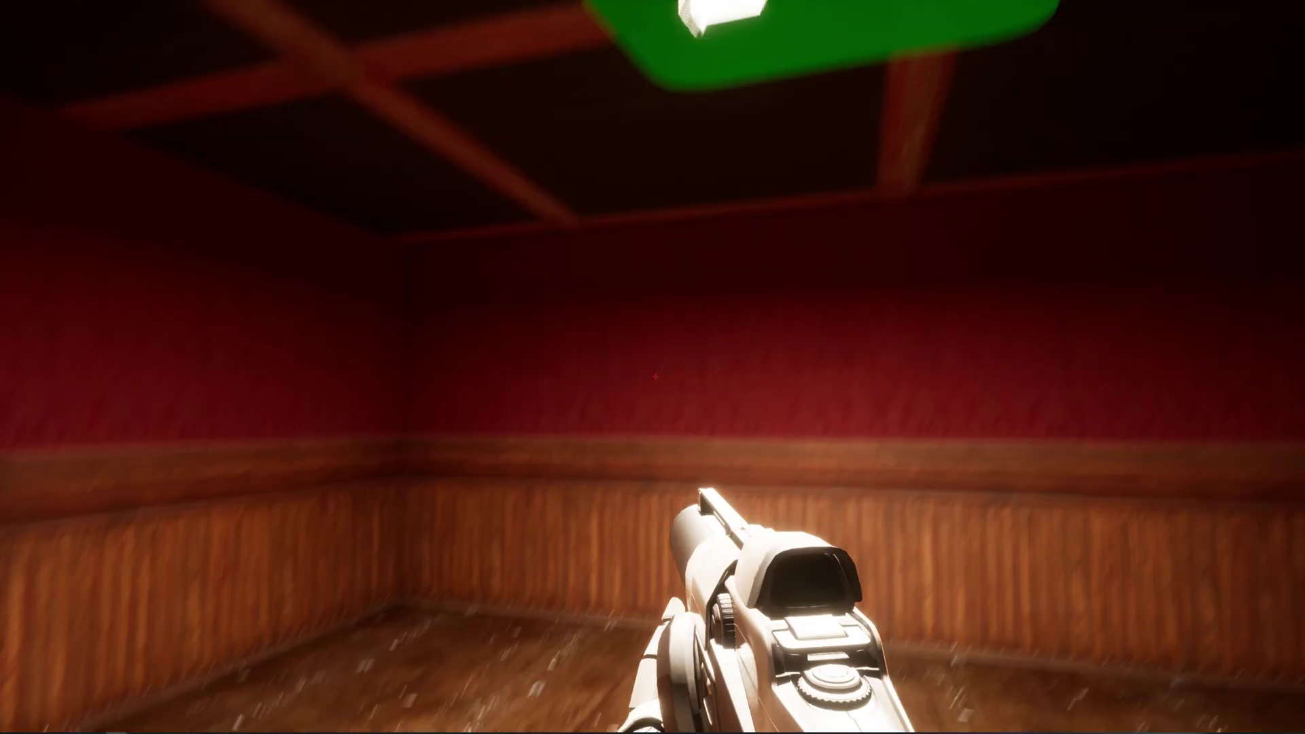
{"action": "key", "text": "s"}
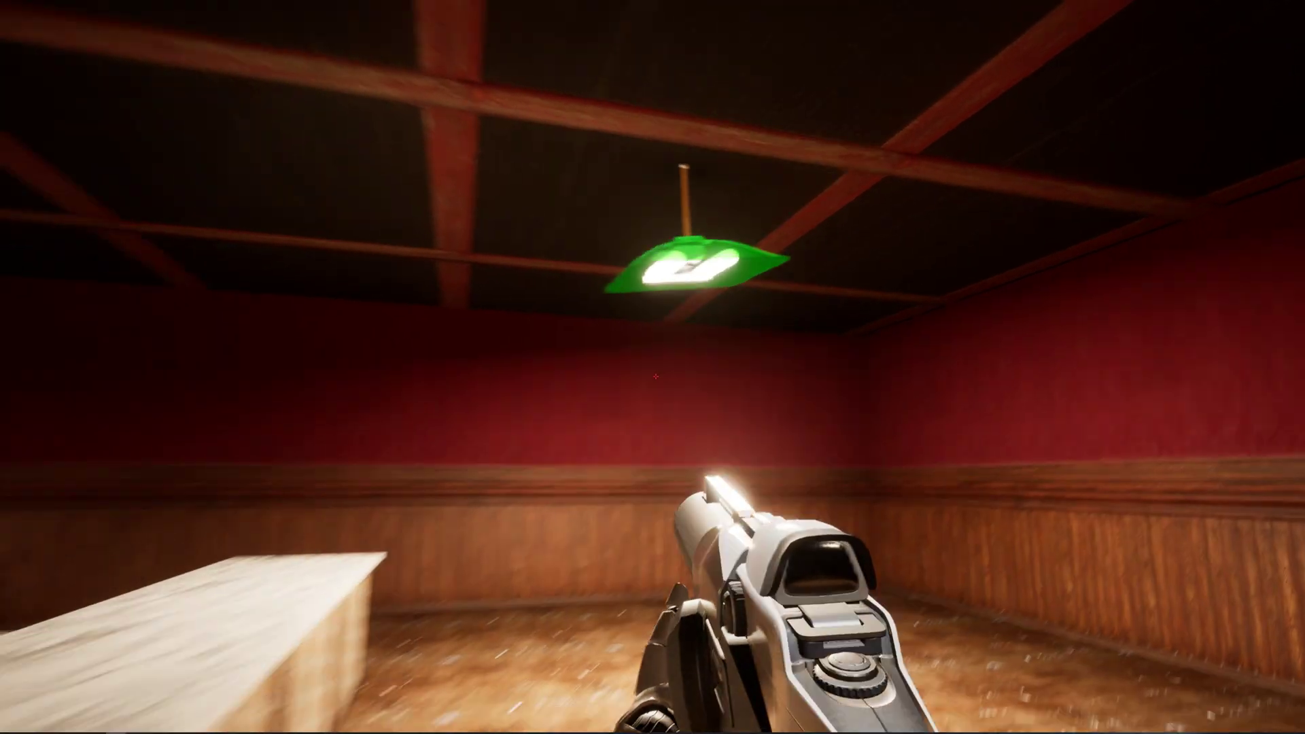
{"action": "key", "text": "s"}
{"action": "key", "text": "a"}
{"action": "key", "text": "d"}
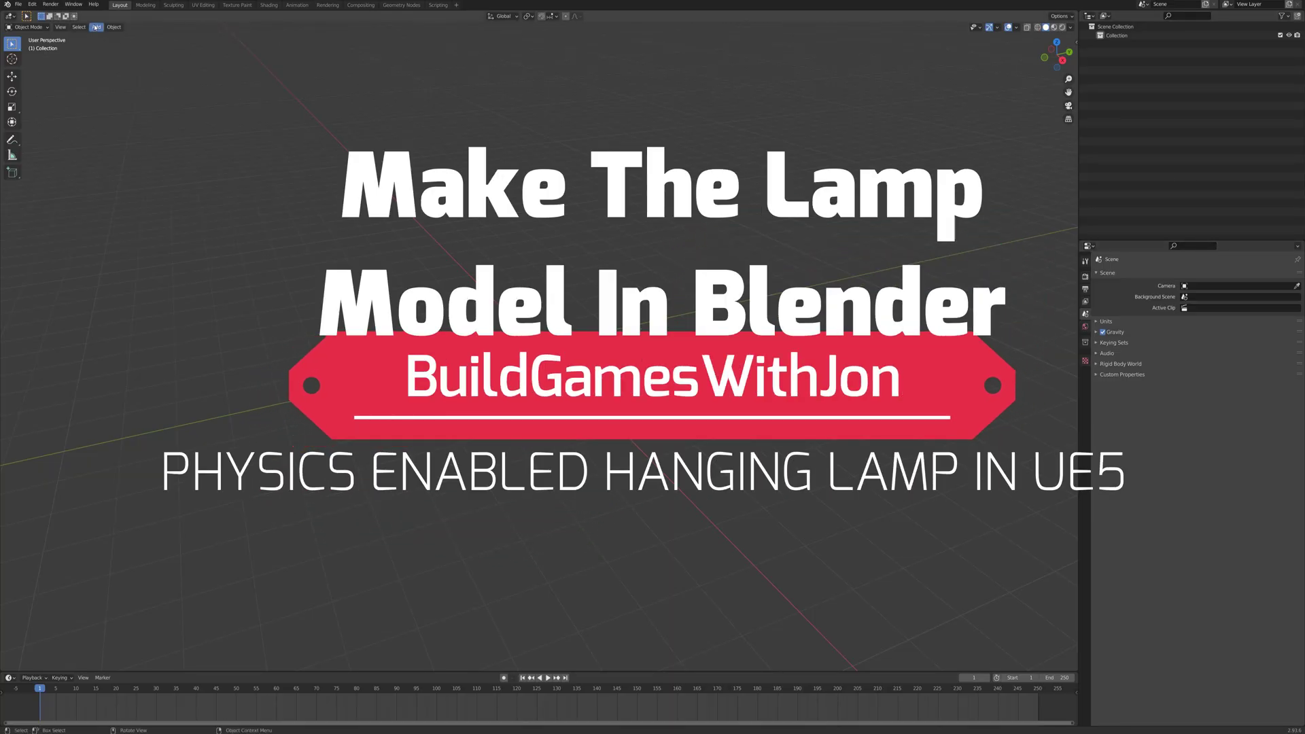
Step: Add a plane mesh to the empty scene and open it for mesh editing in the Modeling workspace
{"action": "left_click", "coordinate": [95, 27]}
{"action": "mouse_move", "coordinate": [110, 37]}
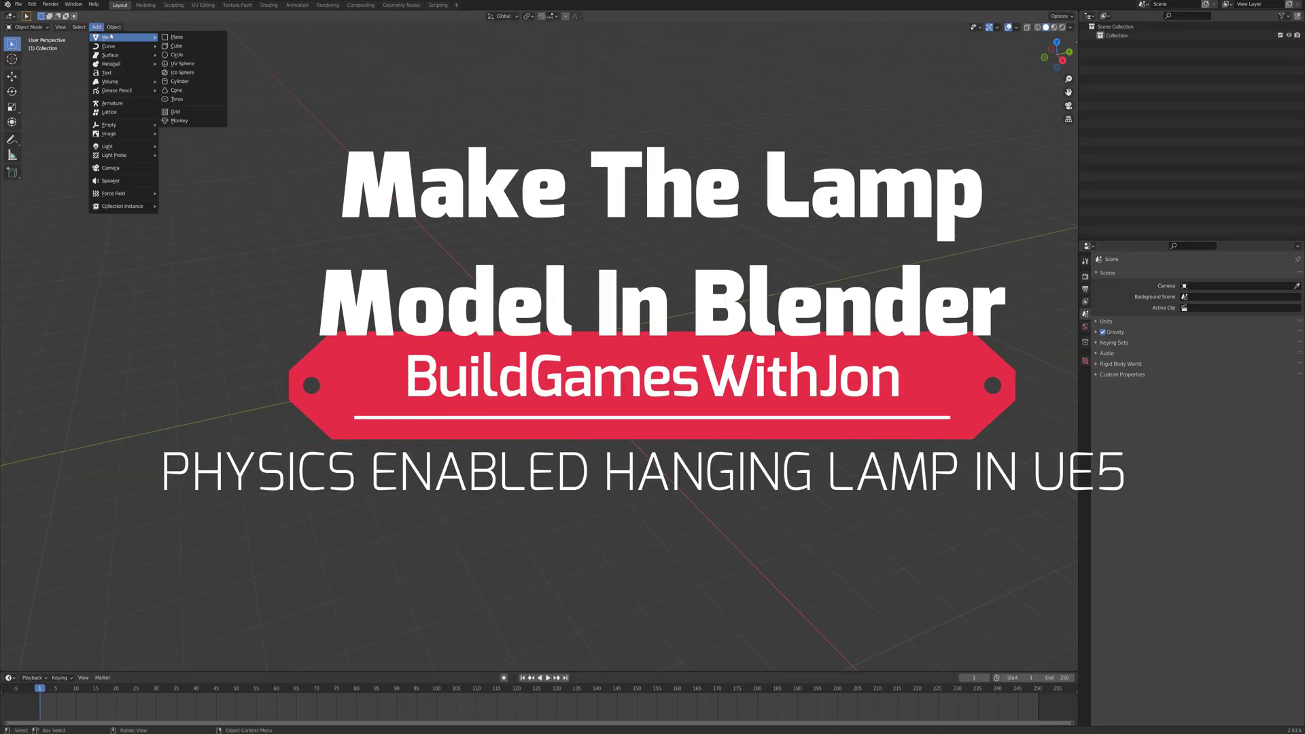
{"action": "left_click", "coordinate": [179, 36]}
{"action": "left_click", "coordinate": [153, 5]}
Step: Subdivide the plane twice to split it into a 4 × 4 grid of faces
{"action": "scroll", "coordinate": [544, 357], "scroll_direction": "up", "scroll_amount": 4}
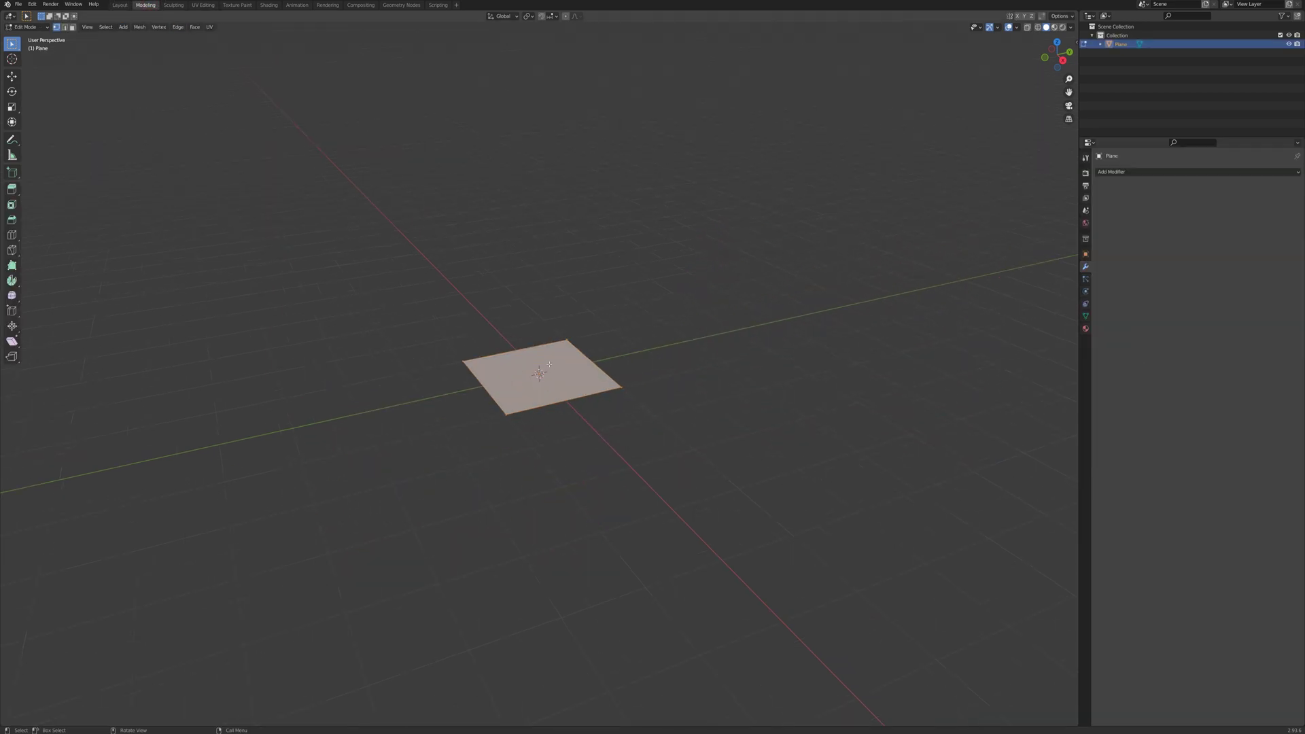
{"action": "right_click", "coordinate": [547, 355]}
{"action": "left_click", "coordinate": [555, 354]}
{"action": "right_click", "coordinate": [554, 353]}
{"action": "left_click", "coordinate": [556, 355]}
Step: Raise the four inner faces of the grid along the Z axis to form a flat-topped pyramid shape
{"action": "scroll", "coordinate": [555, 356], "scroll_direction": "up", "scroll_amount": 4}
{"action": "middle_click_drag", "start_coordinate": [562, 308], "coordinate": [443, 319]}
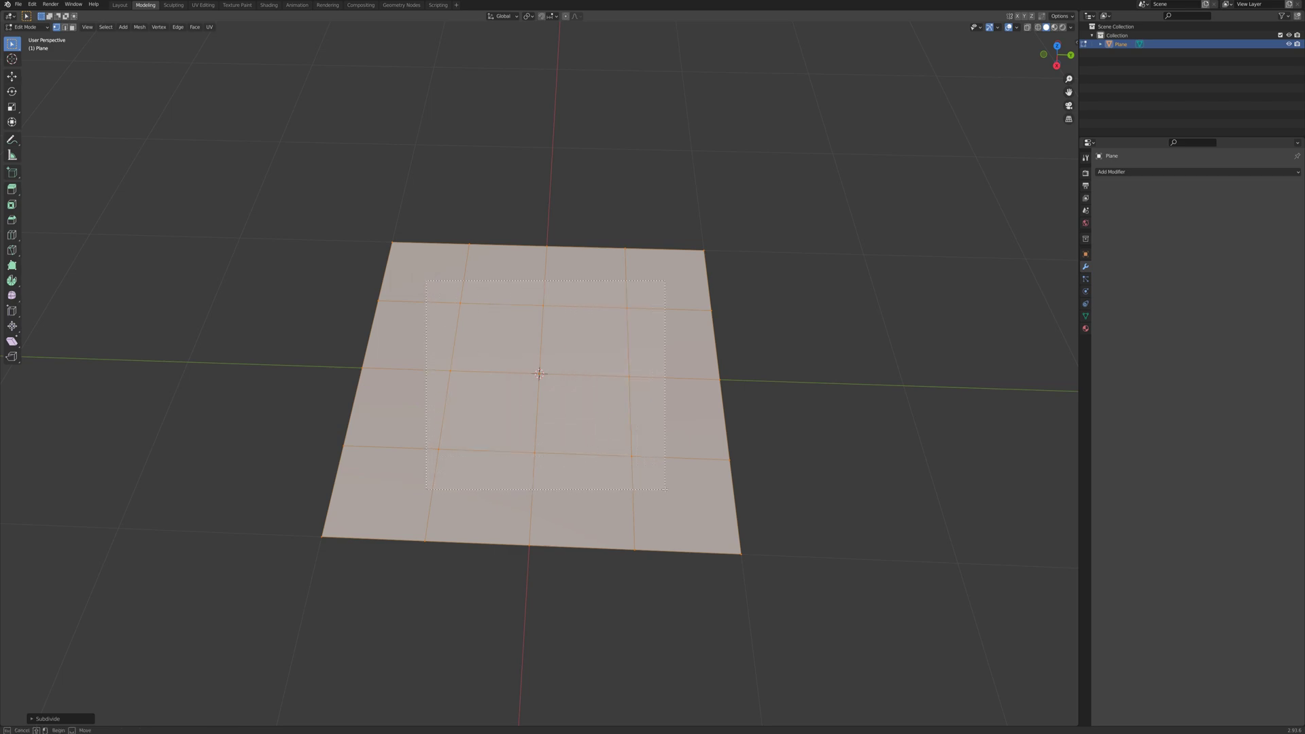
{"action": "left_click_drag", "start_coordinate": [664, 489], "coordinate": [665, 490]}
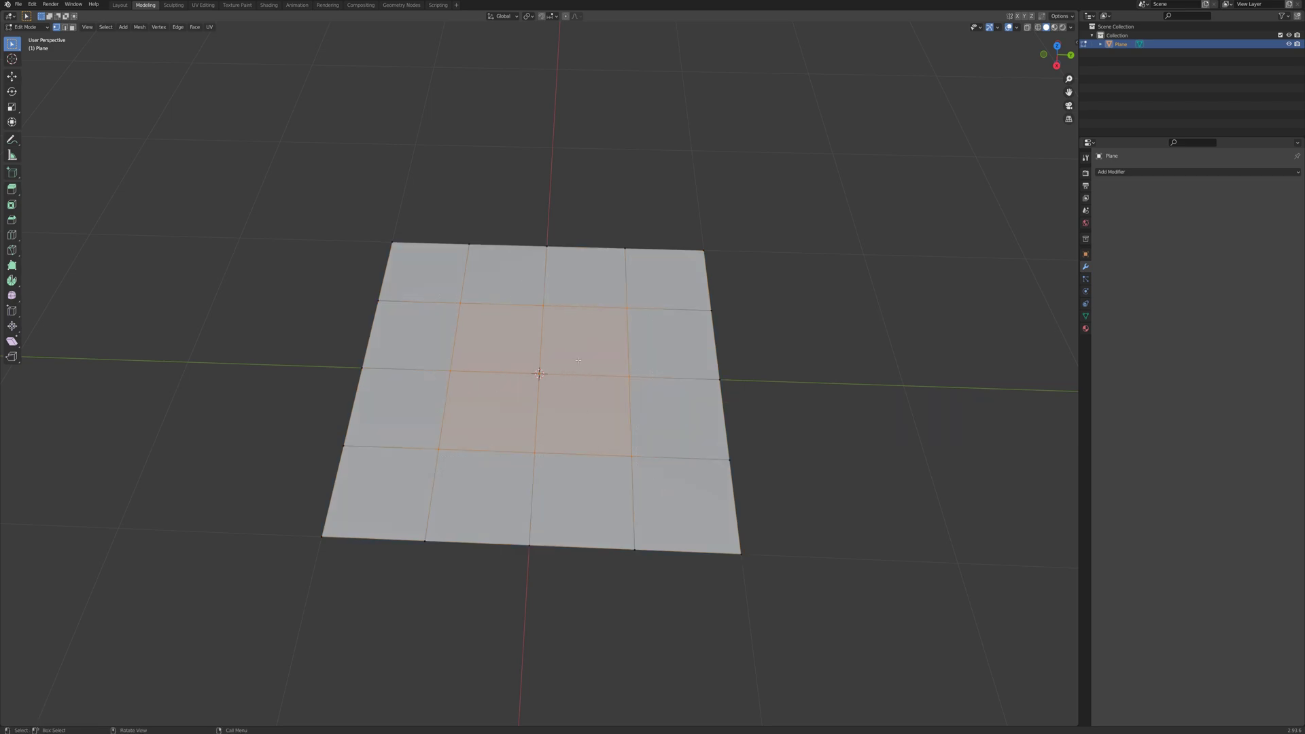
{"action": "middle_click_drag", "start_coordinate": [542, 378], "coordinate": [564, 330]}
{"action": "key", "text": "g"}
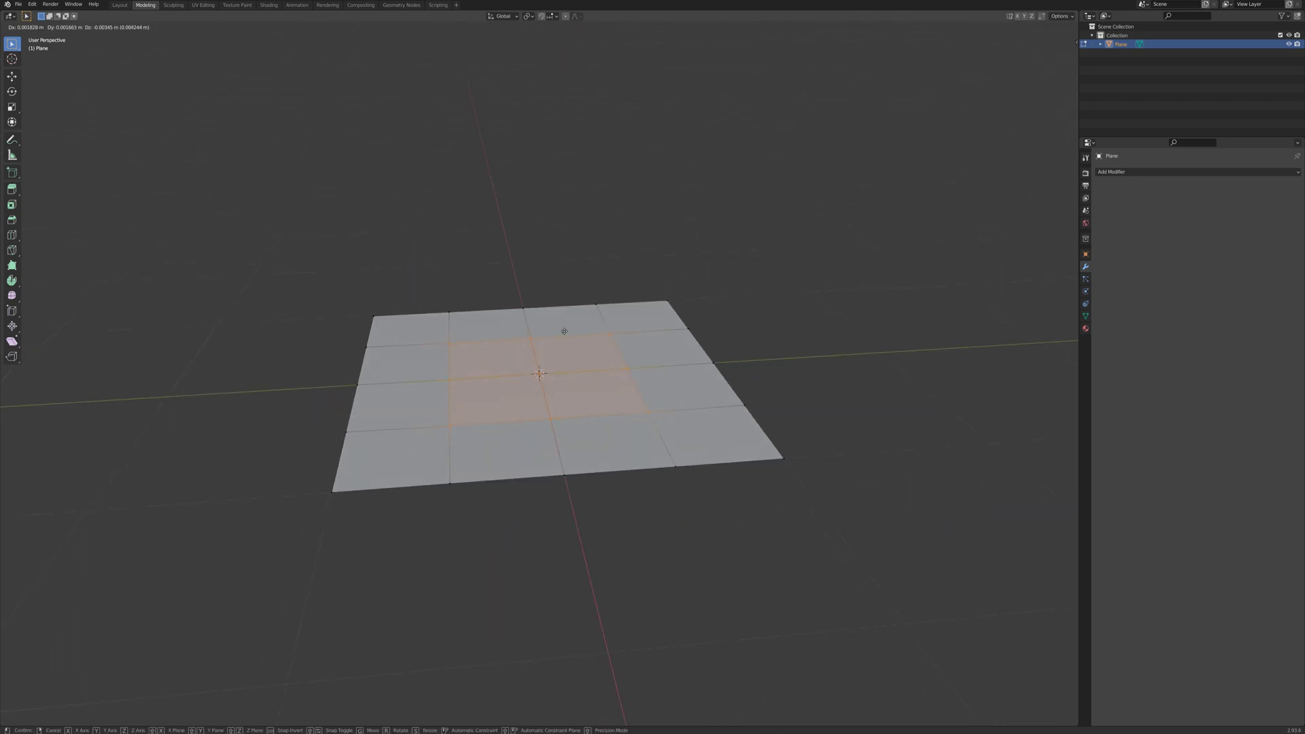
{"action": "key", "text": "z"}
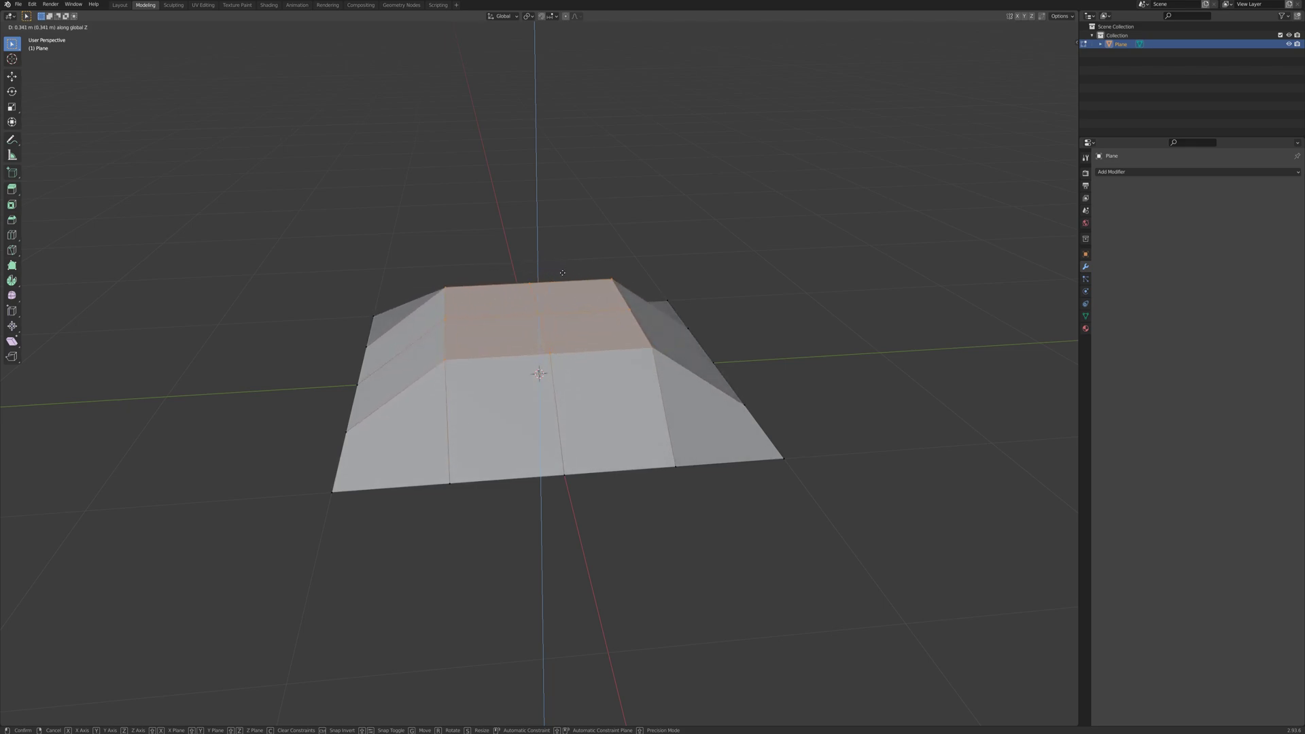
{"action": "left_click", "coordinate": [562, 263]}
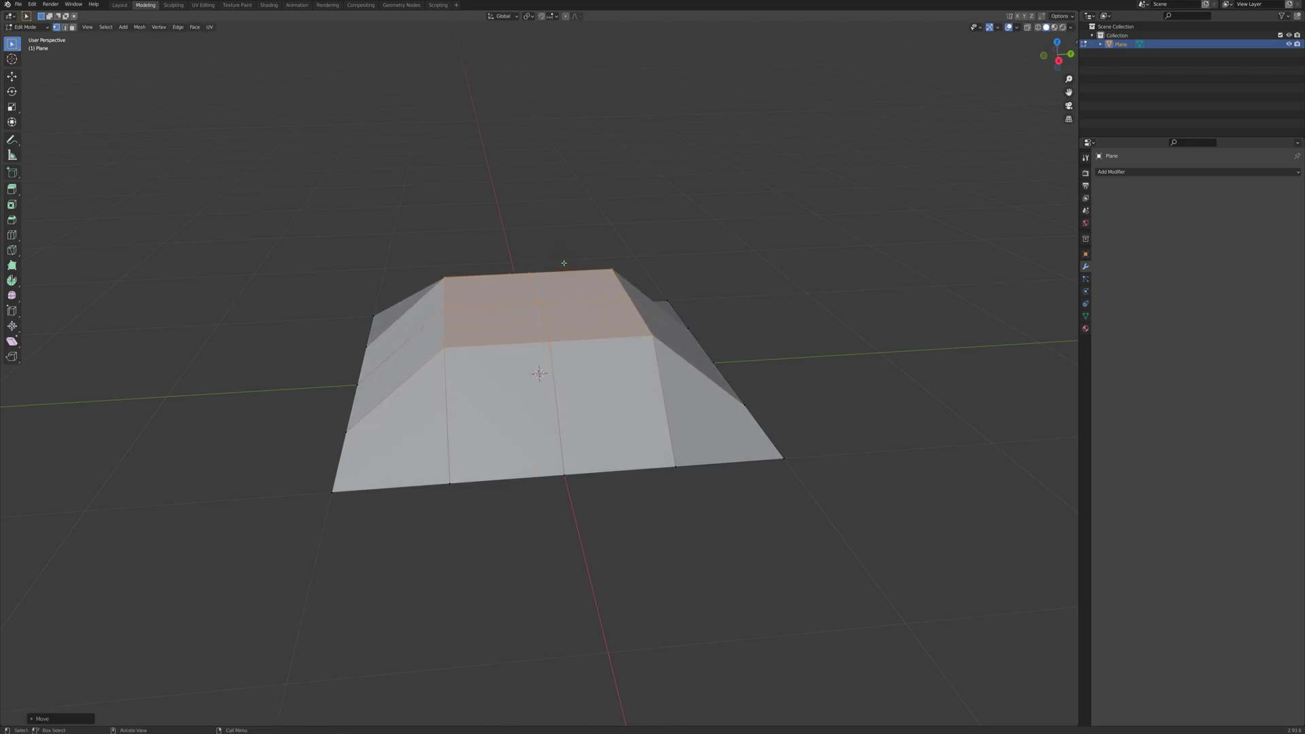
Step: Return to the Layout workspace and add a Subdivision Surface modifier to the raised plane
{"action": "middle_click_drag", "start_coordinate": [565, 263], "coordinate": [310, 124]}
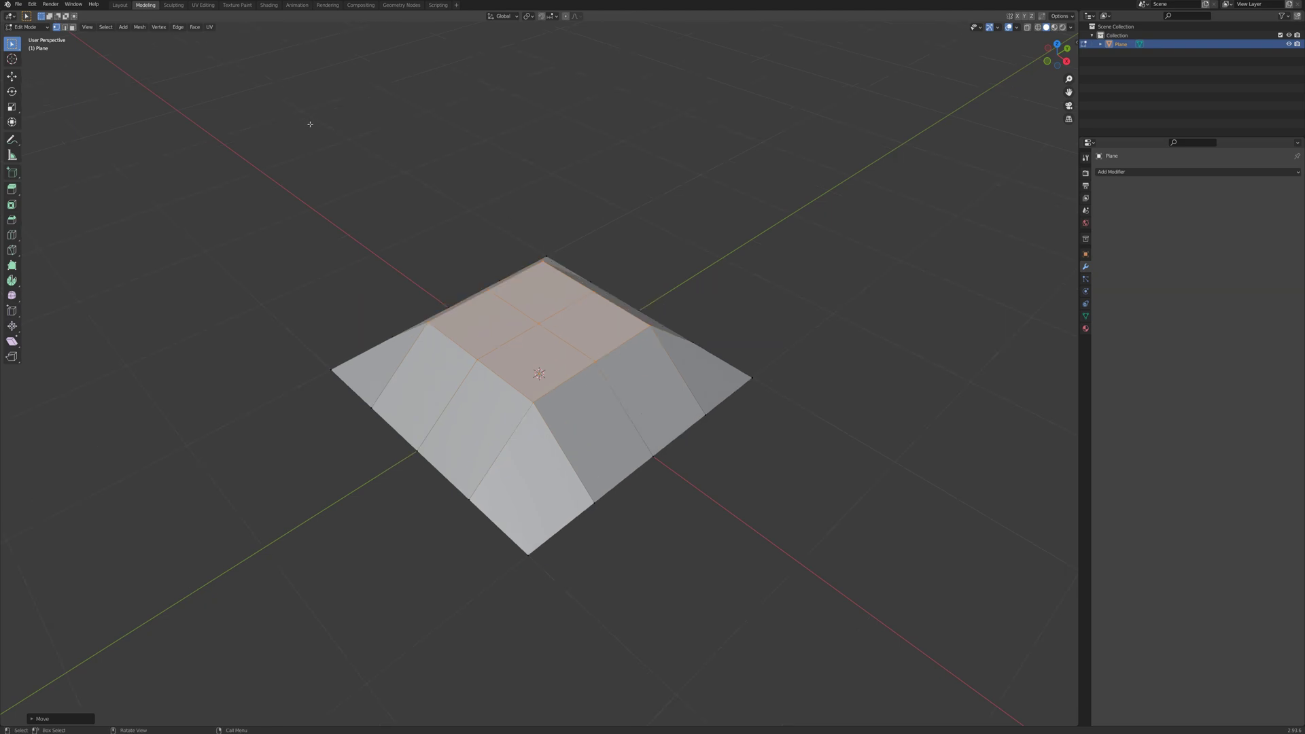
{"action": "left_click", "coordinate": [119, 5]}
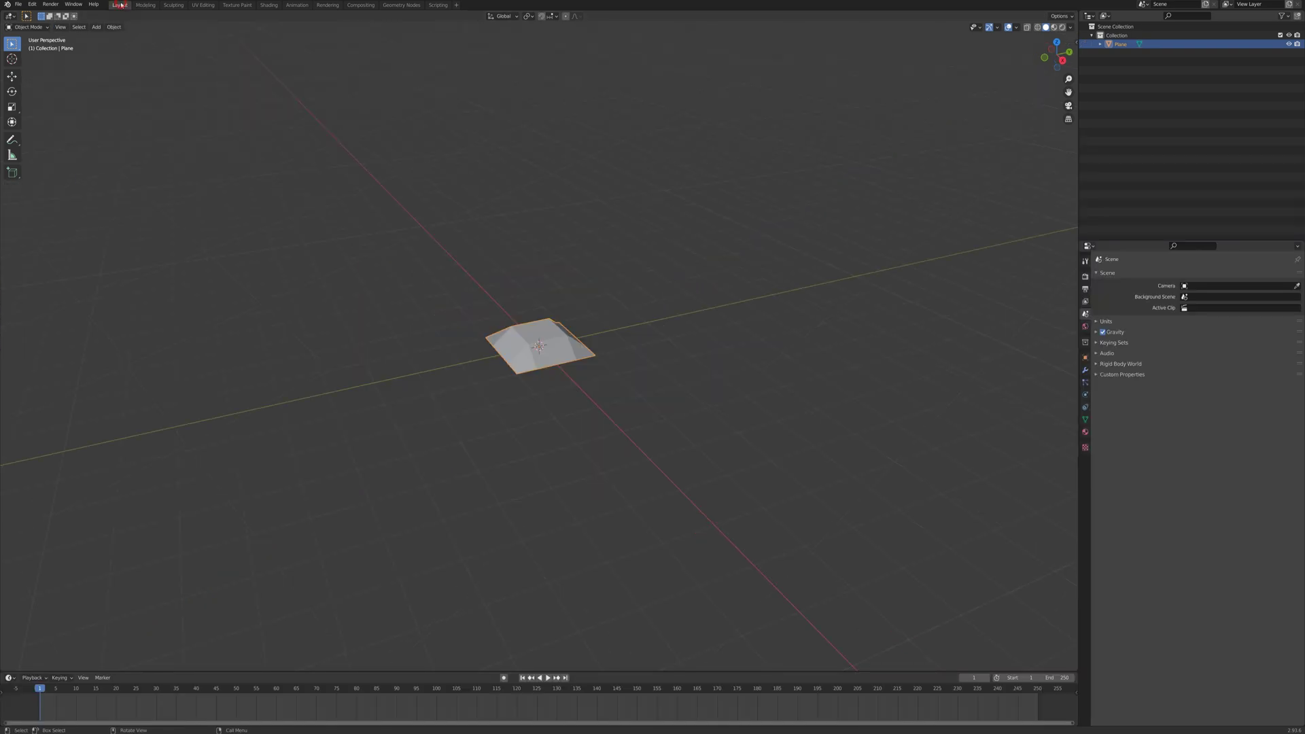
{"action": "left_click", "coordinate": [1085, 370]}
{"action": "left_click", "coordinate": [1132, 275]}
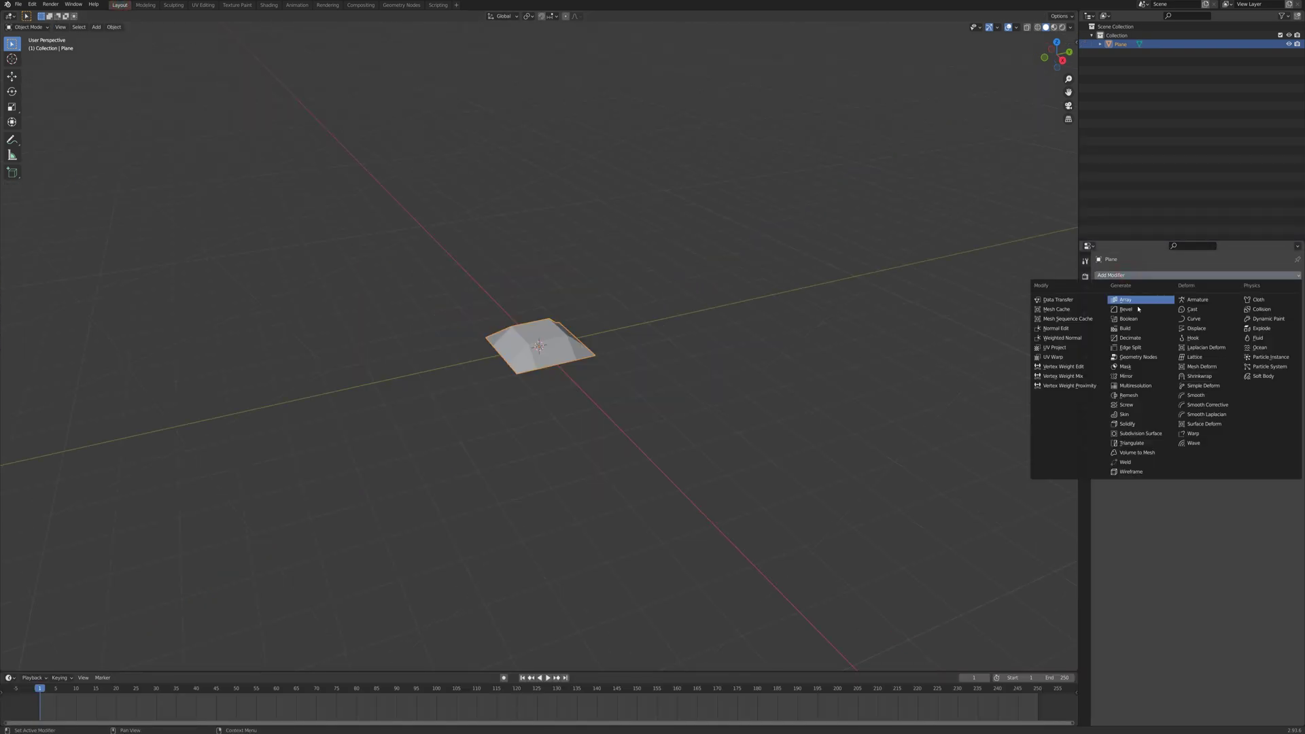
{"action": "left_click", "coordinate": [1141, 433]}
{"action": "scroll", "coordinate": [727, 352], "scroll_direction": "up", "scroll_amount": 5}
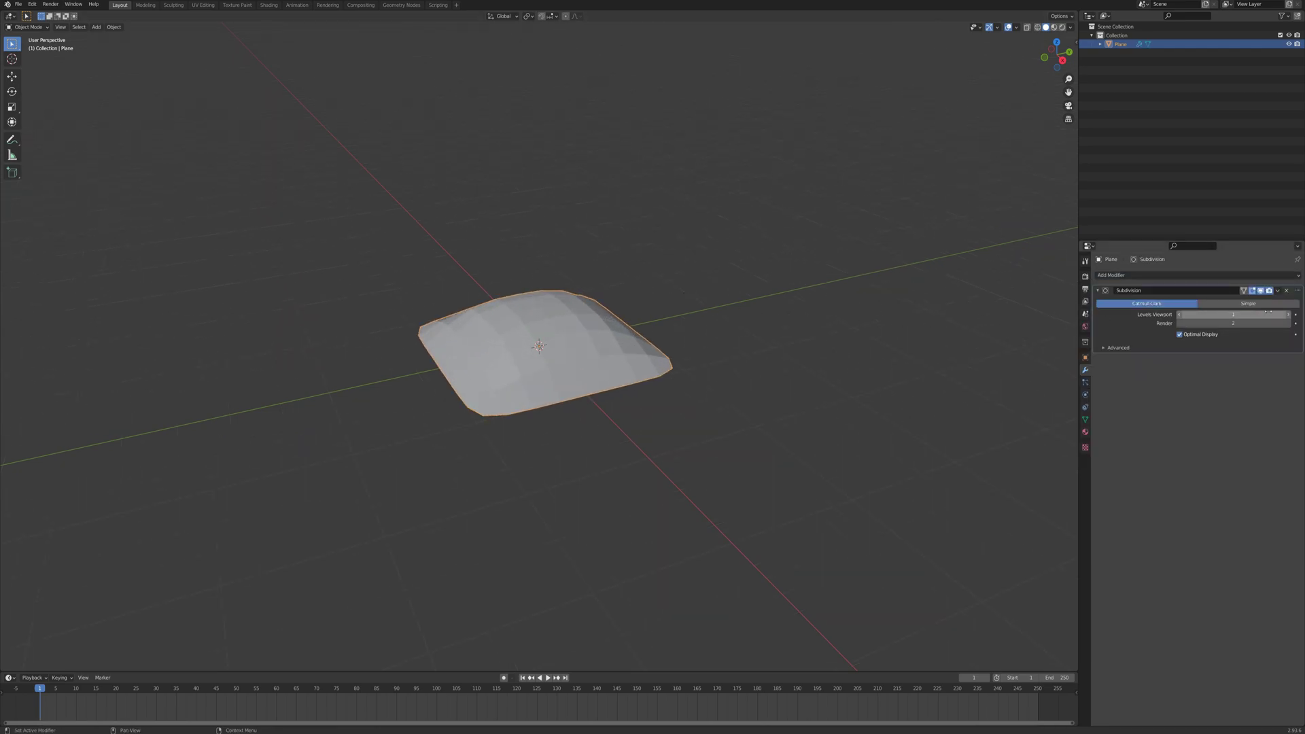
Step: Set the Subdivision modifier's viewport level to 2 and apply the modifier to the mesh
{"action": "left_click", "coordinate": [1287, 315]}
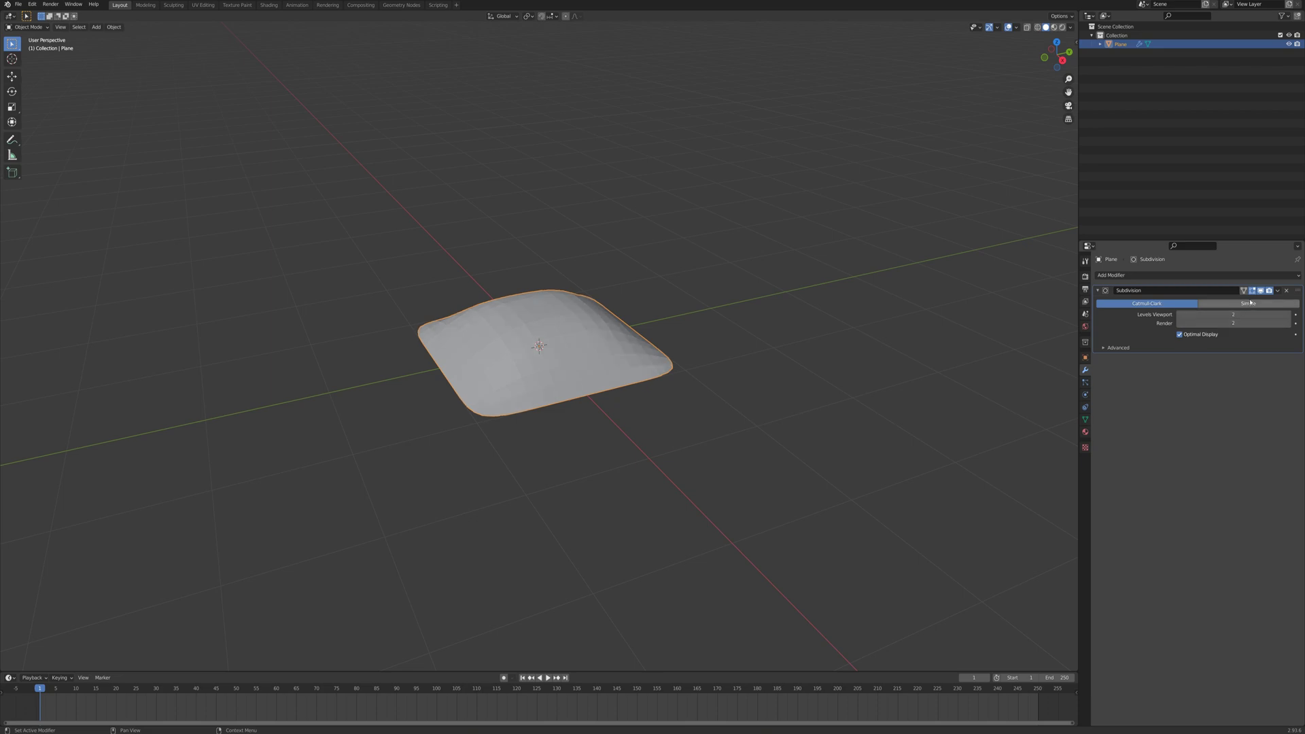
{"action": "left_click", "coordinate": [1279, 290]}
{"action": "left_click", "coordinate": [1256, 304]}
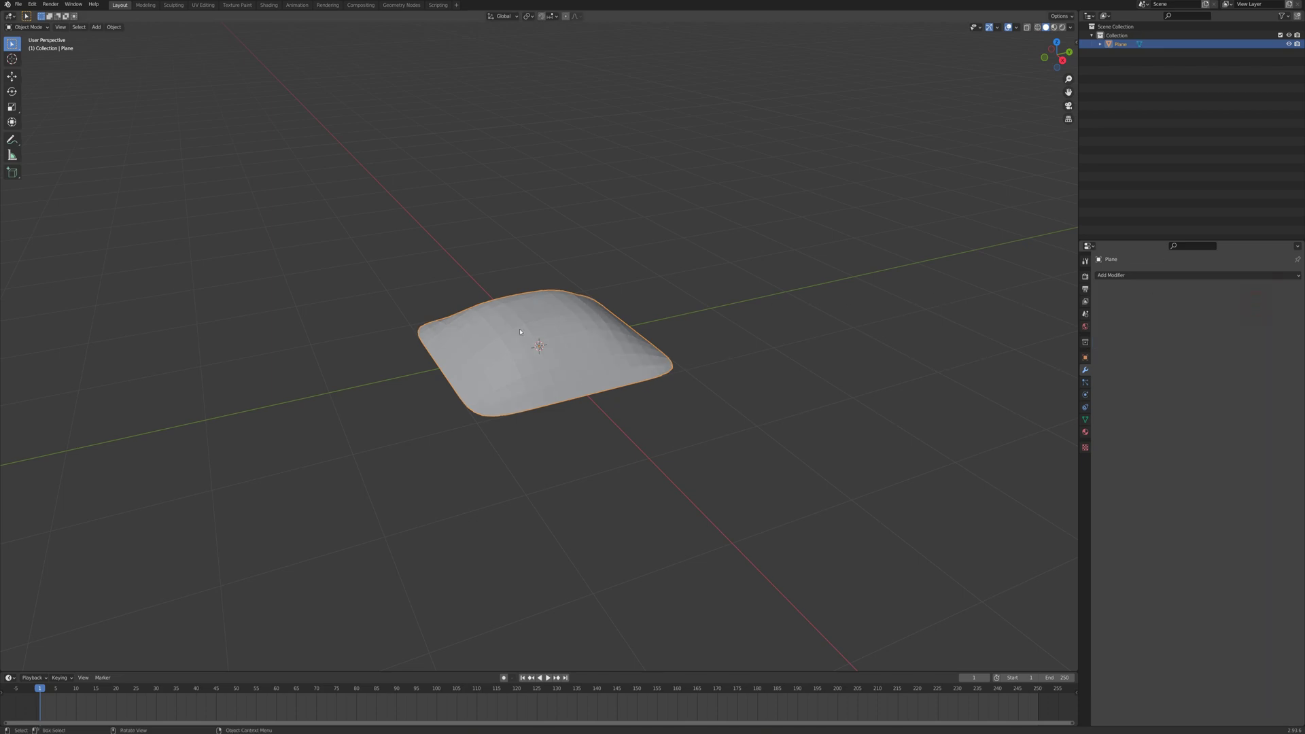
Step: Extrude the entire smoothed mesh slightly upward in the Modeling workspace to give the lampshade a thin wall, and clear the selection
{"action": "left_click", "coordinate": [146, 5]}
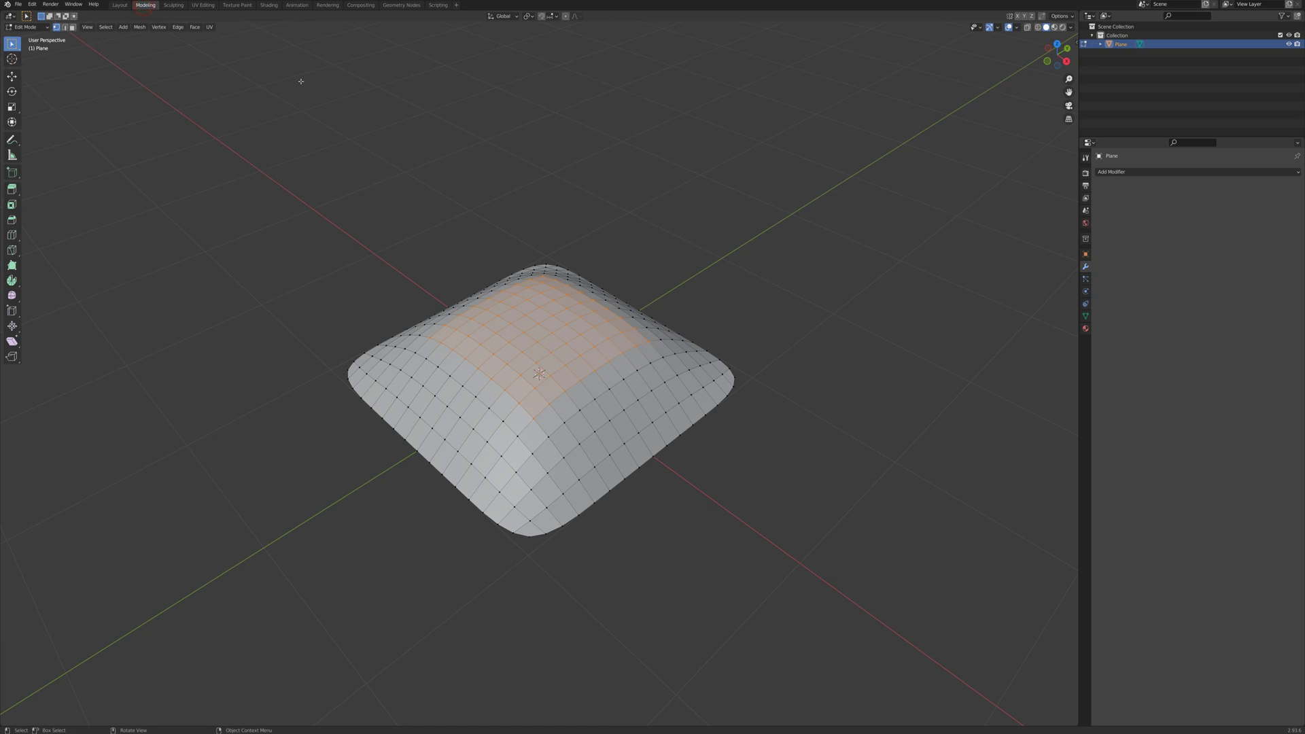
{"action": "middle_click_drag", "start_coordinate": [591, 223], "coordinate": [705, 184]}
{"action": "key", "text": "a"}
{"action": "middle_click_drag", "start_coordinate": [786, 216], "coordinate": [788, 202]}
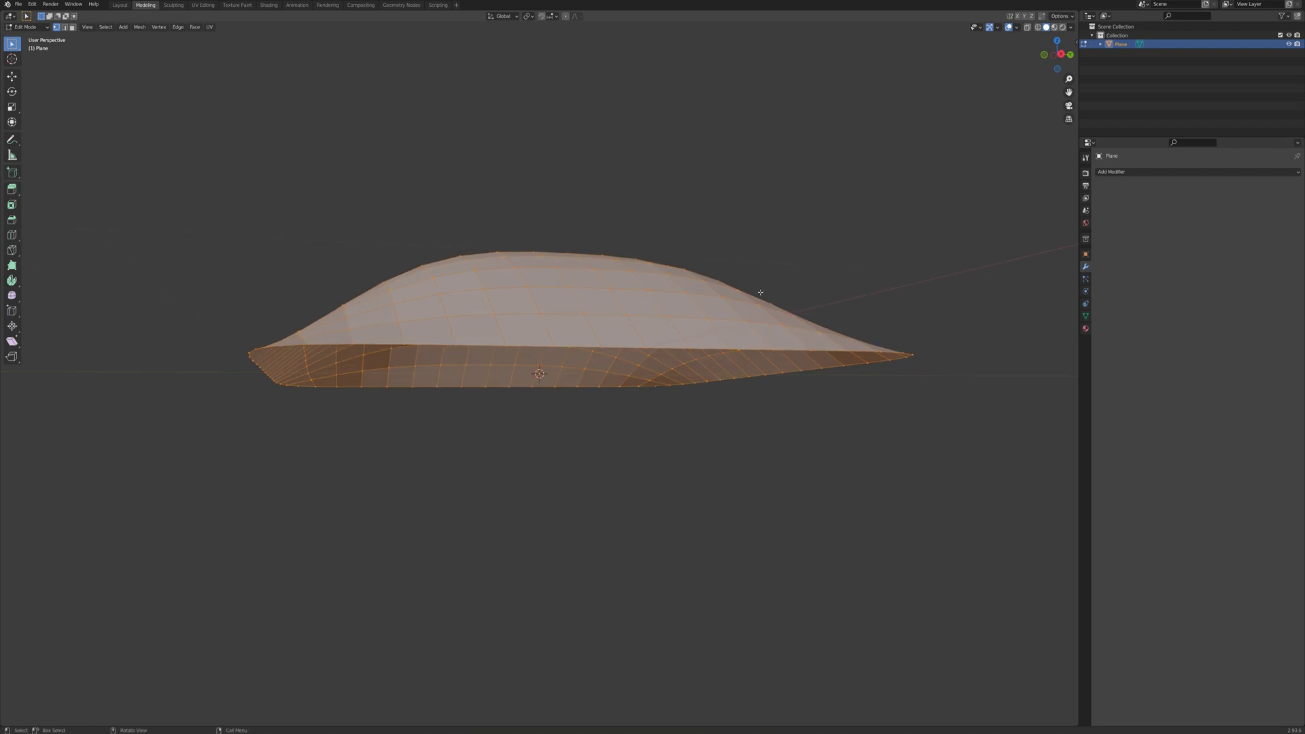
{"action": "middle_click_drag", "start_coordinate": [759, 290], "coordinate": [763, 286]}
{"action": "scroll", "coordinate": [763, 285], "scroll_direction": "down", "scroll_amount": 1}
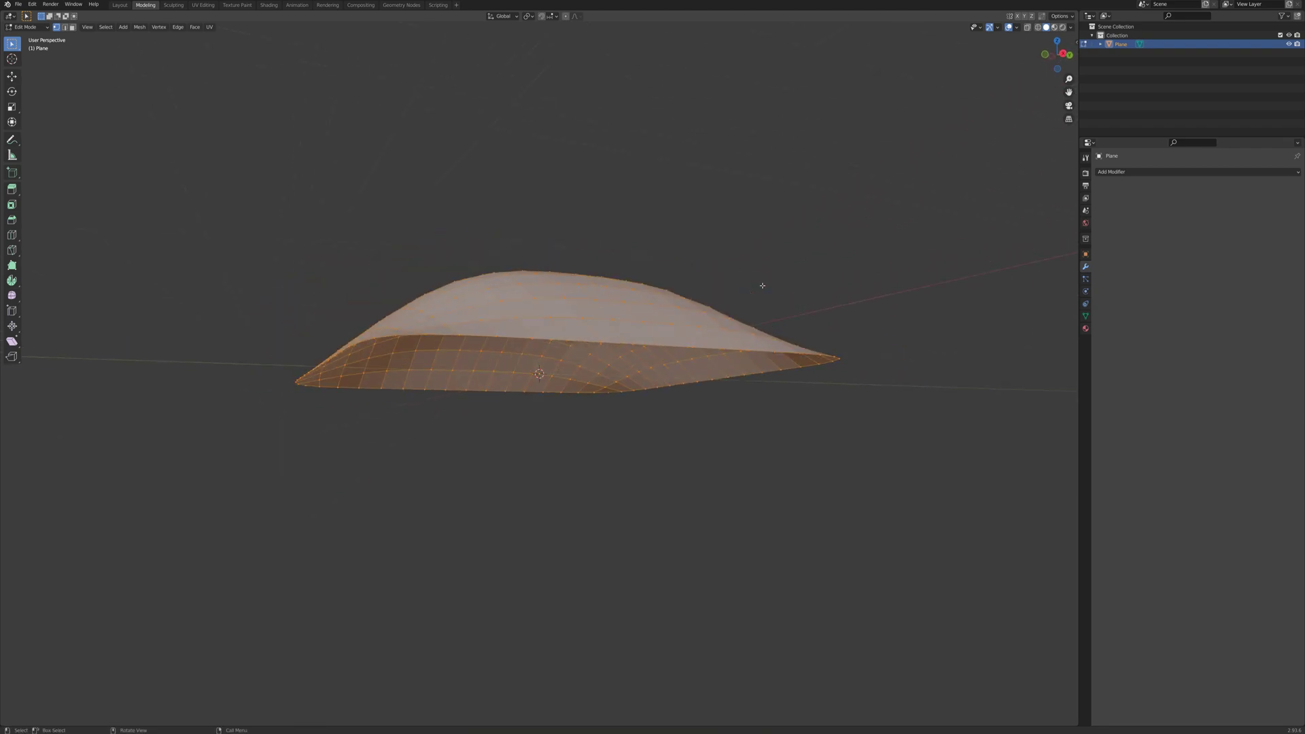
{"action": "key", "text": "e"}
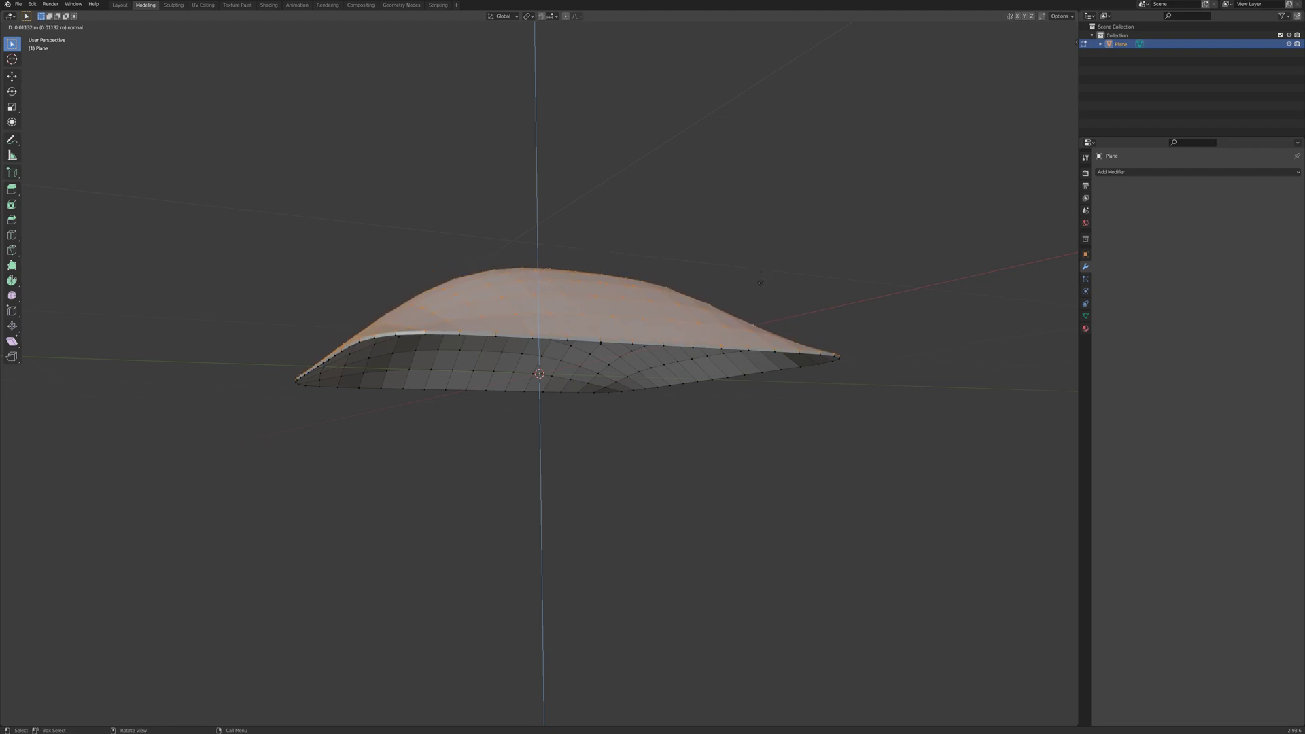
{"action": "left_click", "coordinate": [760, 279]}
{"action": "middle_click_drag", "start_coordinate": [760, 208], "coordinate": [725, 222]}
{"action": "left_click", "coordinate": [715, 202]}
Step: Extrude the four centre faces at the top of the shade upward into a short square block
{"action": "middle_click_drag", "start_coordinate": [548, 224], "coordinate": [573, 287]}
{"action": "scroll", "coordinate": [573, 287], "scroll_direction": "up", "scroll_amount": 3}
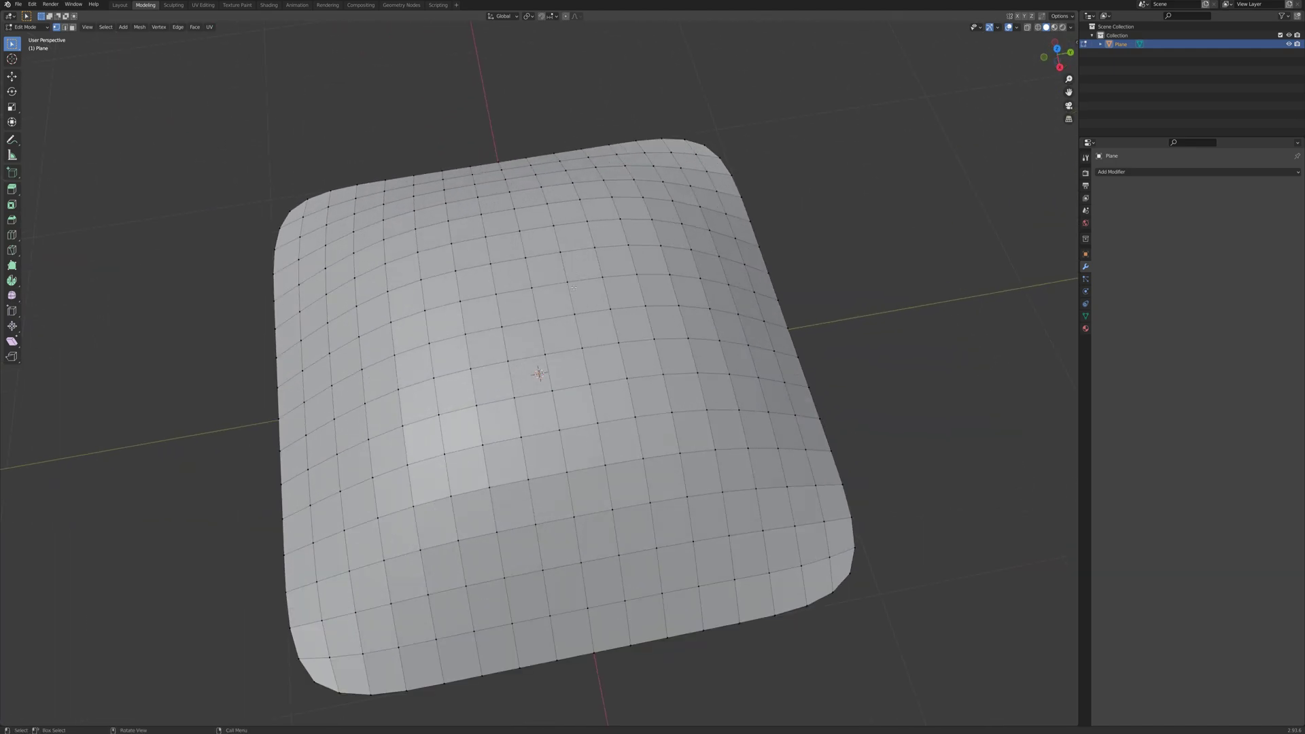
{"action": "key", "text": "KP_7"}
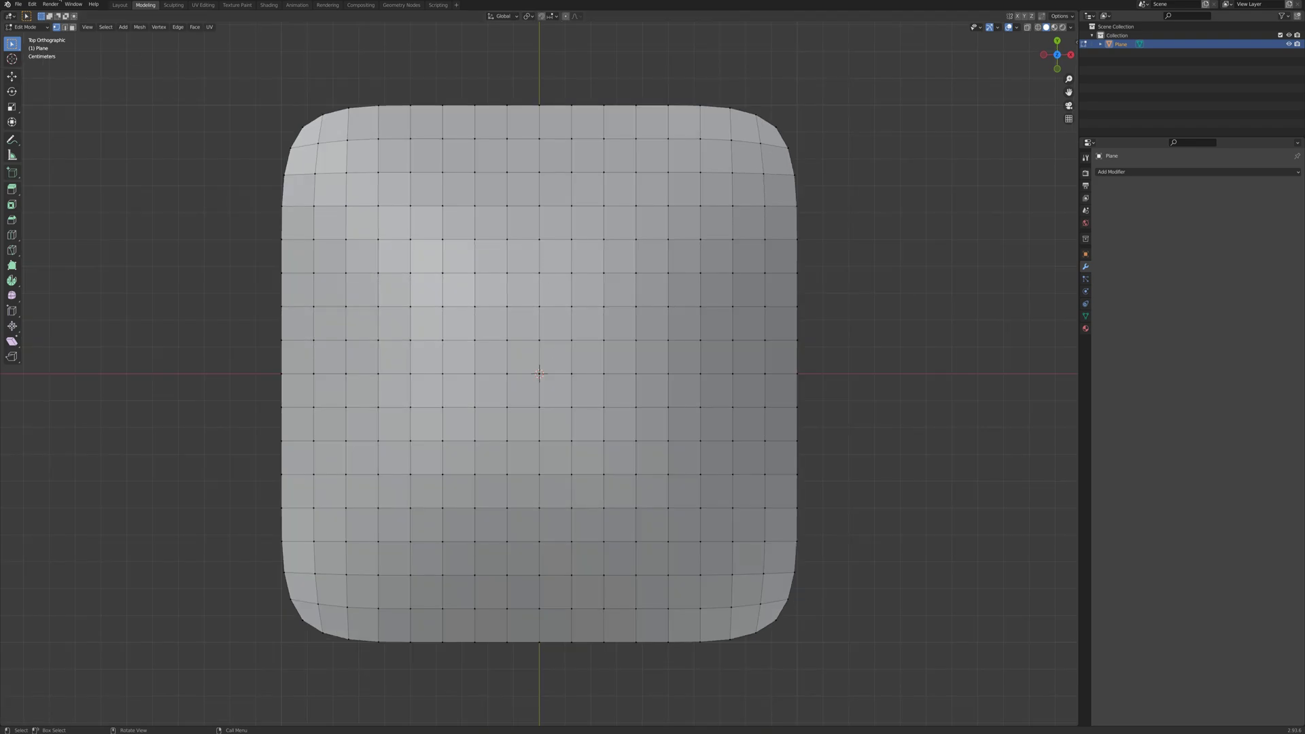
{"action": "left_click", "coordinate": [527, 363]}
{"action": "left_click", "coordinate": [559, 359], "text": "shift"}
{"action": "left_click", "coordinate": [556, 391], "text": "shift"}
{"action": "left_click", "coordinate": [523, 391], "text": "shift"}
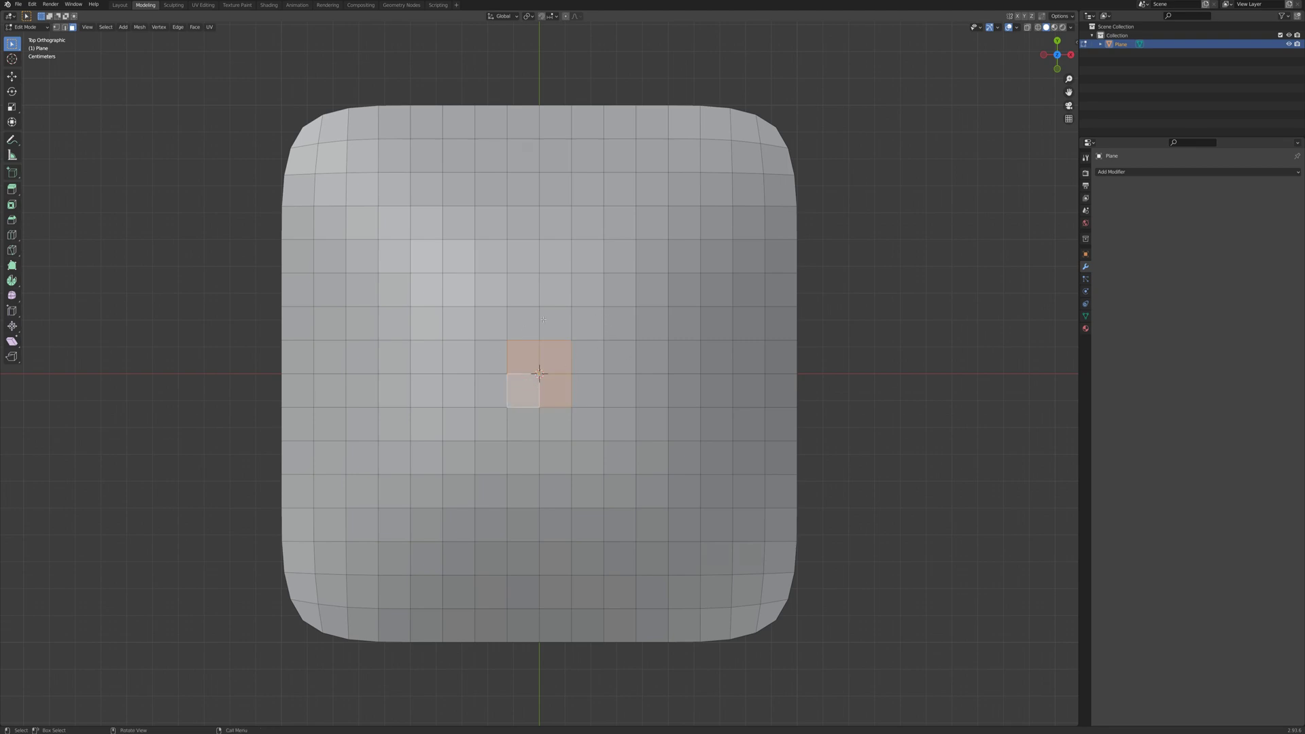
{"action": "middle_click_drag", "start_coordinate": [604, 298], "coordinate": [612, 204]}
{"action": "key", "text": "e"}
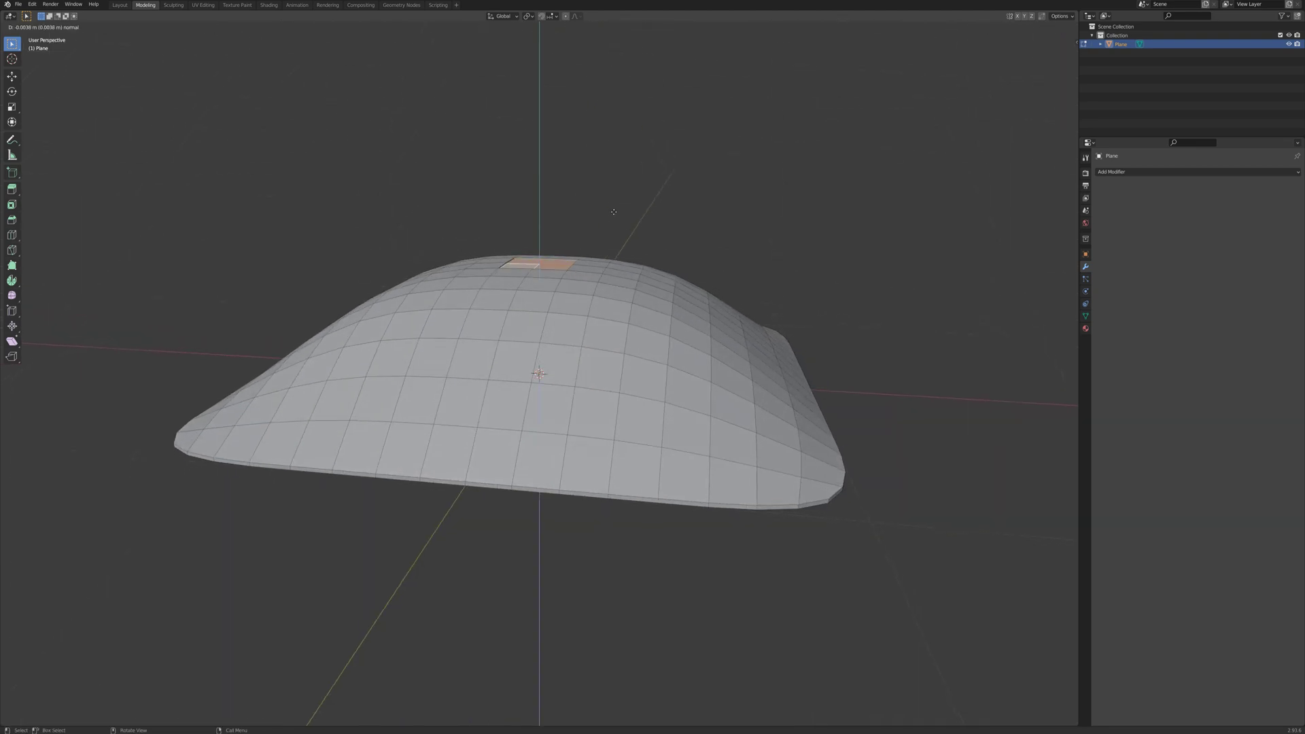
{"action": "left_click", "coordinate": [610, 184]}
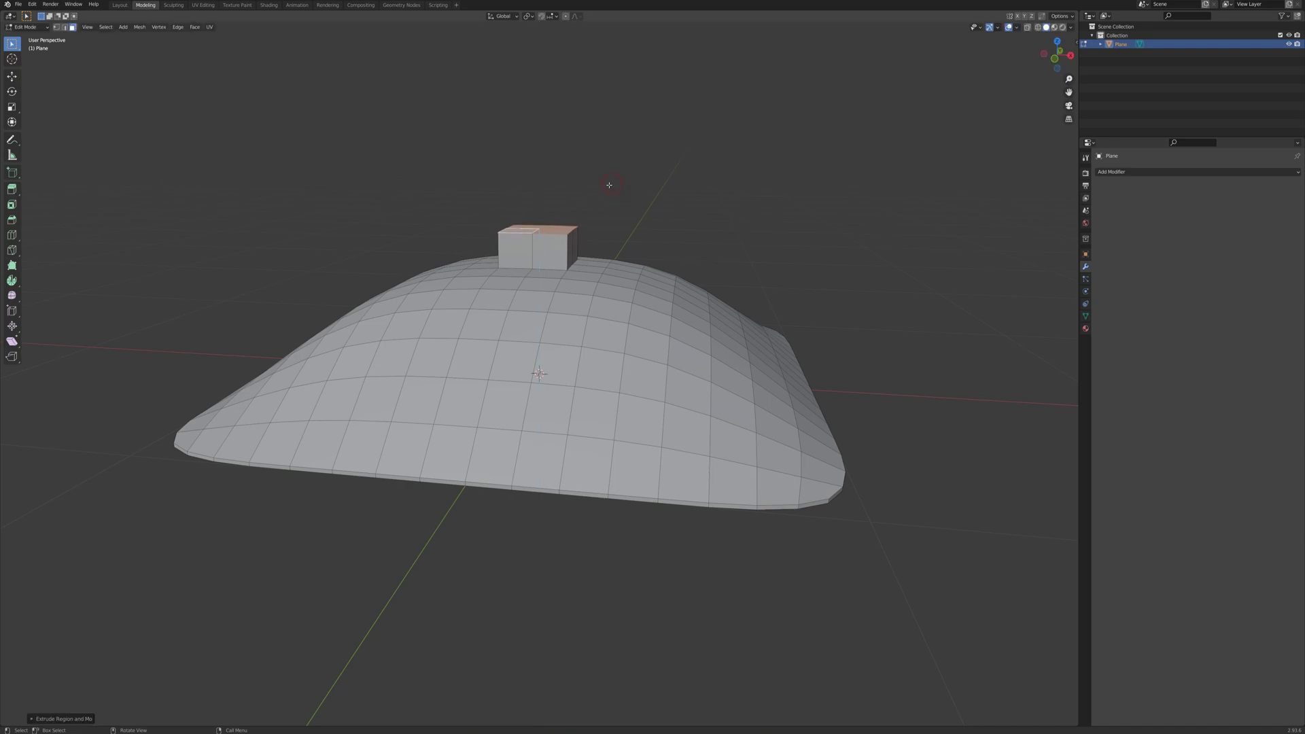
Step: Dissolve the four faces on top of the extruded block into a single face
{"action": "middle_click_drag", "start_coordinate": [609, 184], "coordinate": [618, 213]}
{"action": "right_click", "coordinate": [557, 249]}
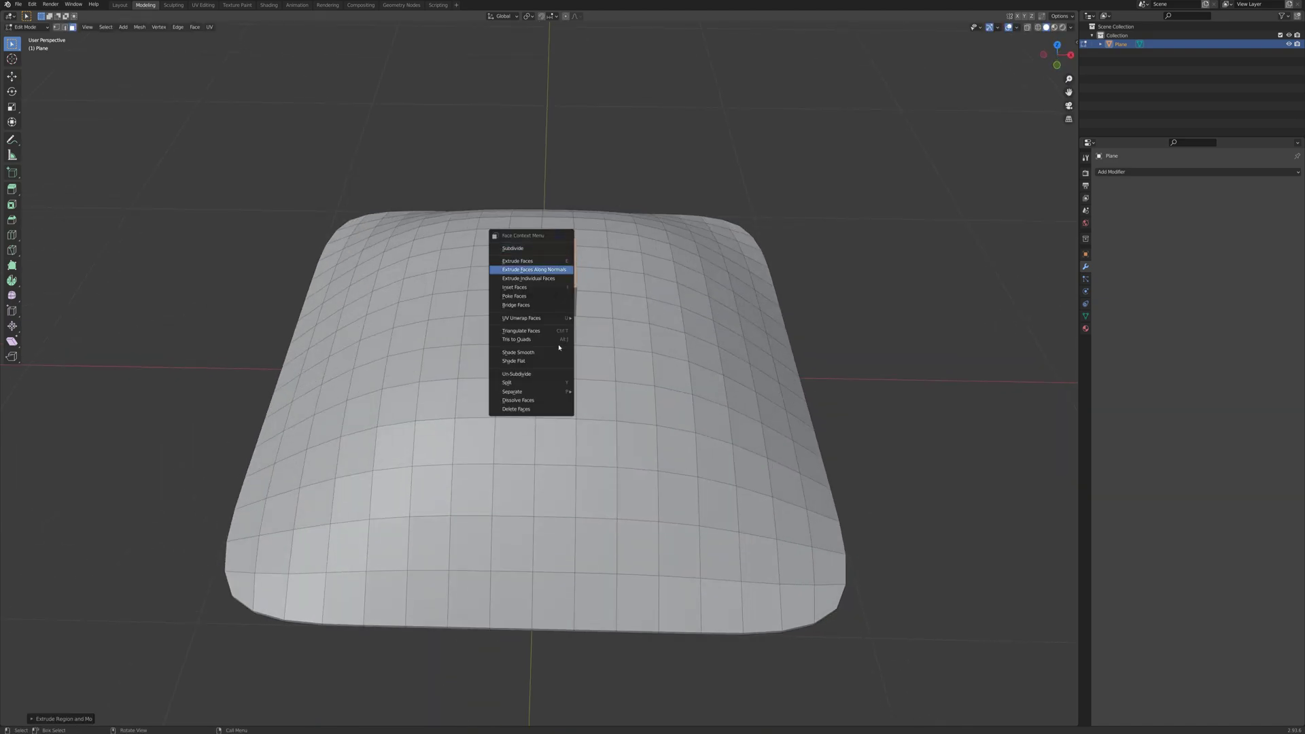
{"action": "left_click", "coordinate": [534, 396]}
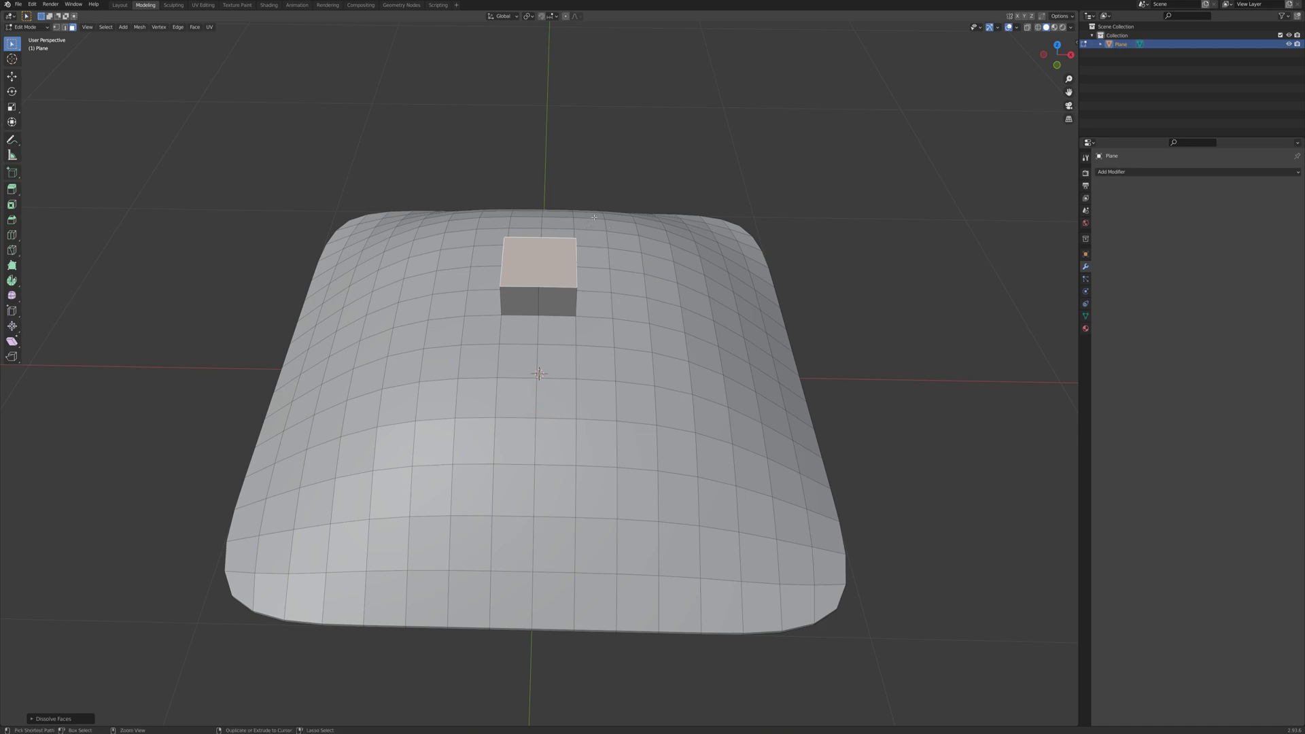
Step: Bevel the block on top of the shade with multiple segments and clamped overlap to form a rounded knob
{"action": "key", "text": "ctrl+b"}
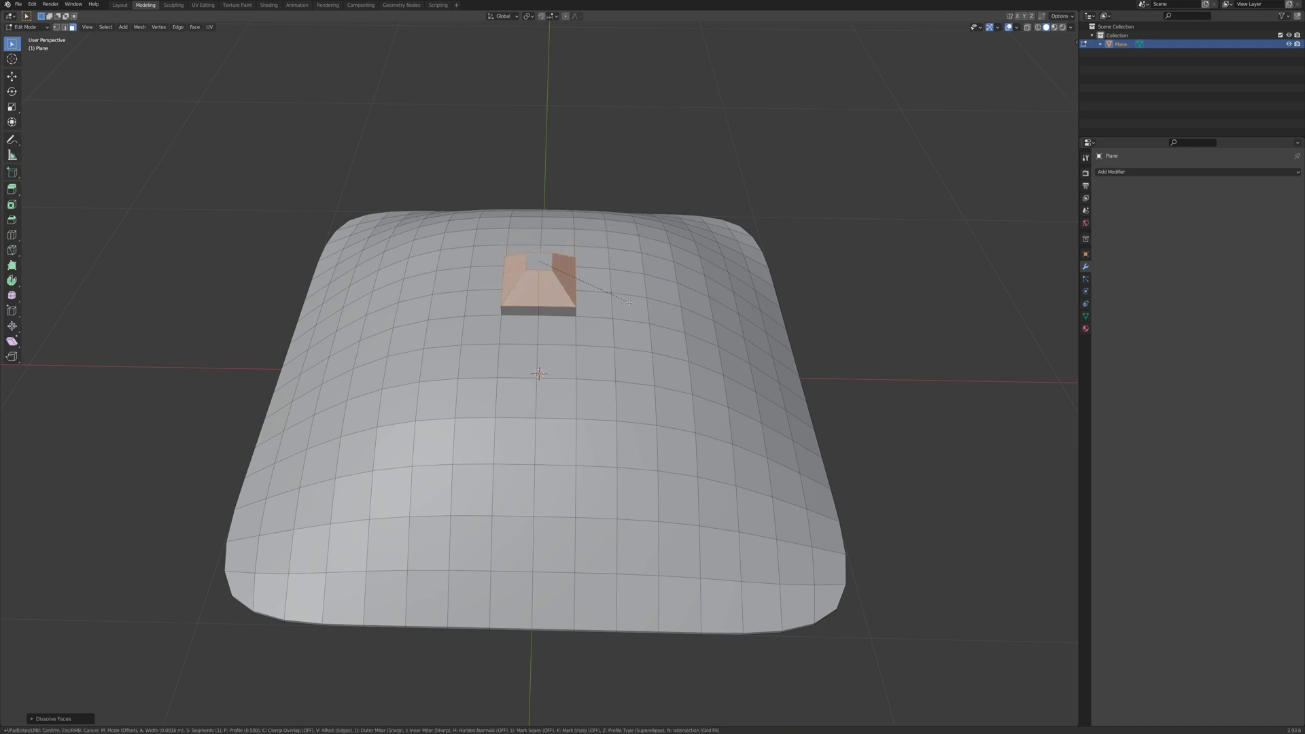
{"action": "scroll", "coordinate": [629, 303], "scroll_direction": "up", "scroll_amount": 2}
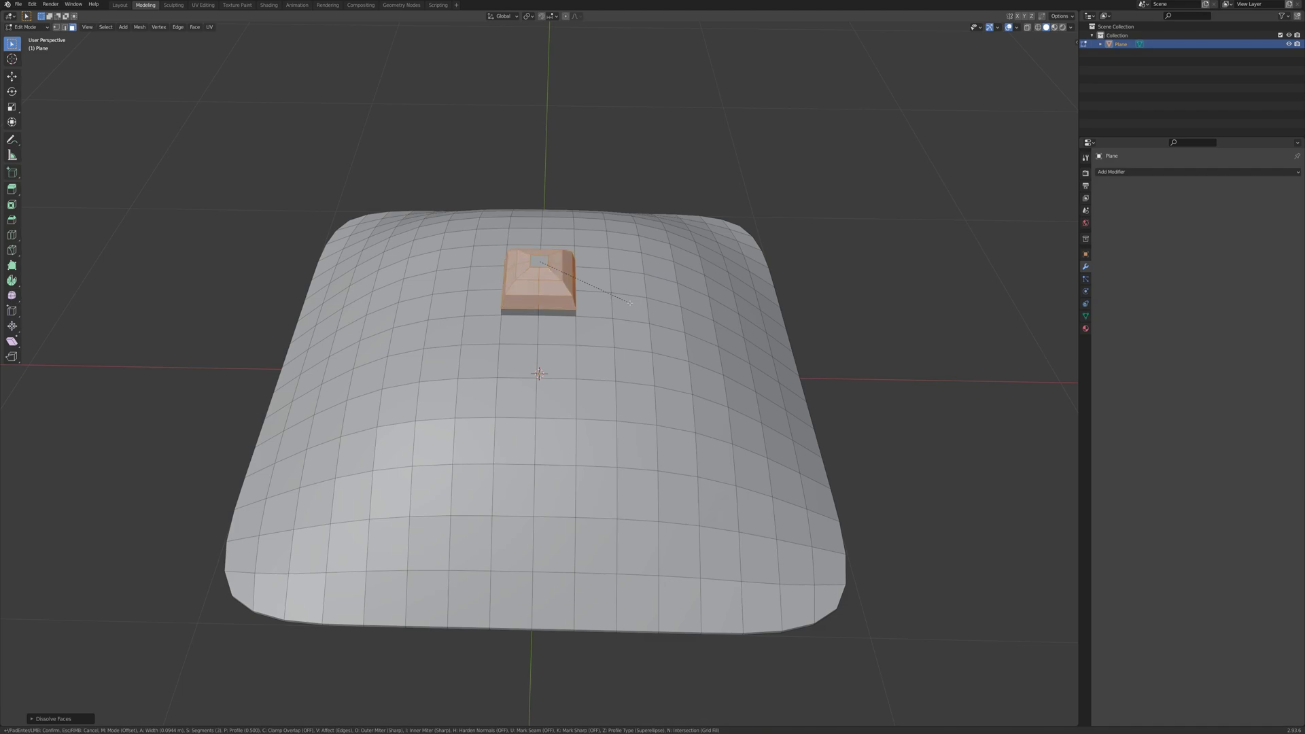
{"action": "scroll", "coordinate": [630, 302], "scroll_direction": "up", "scroll_amount": 1}
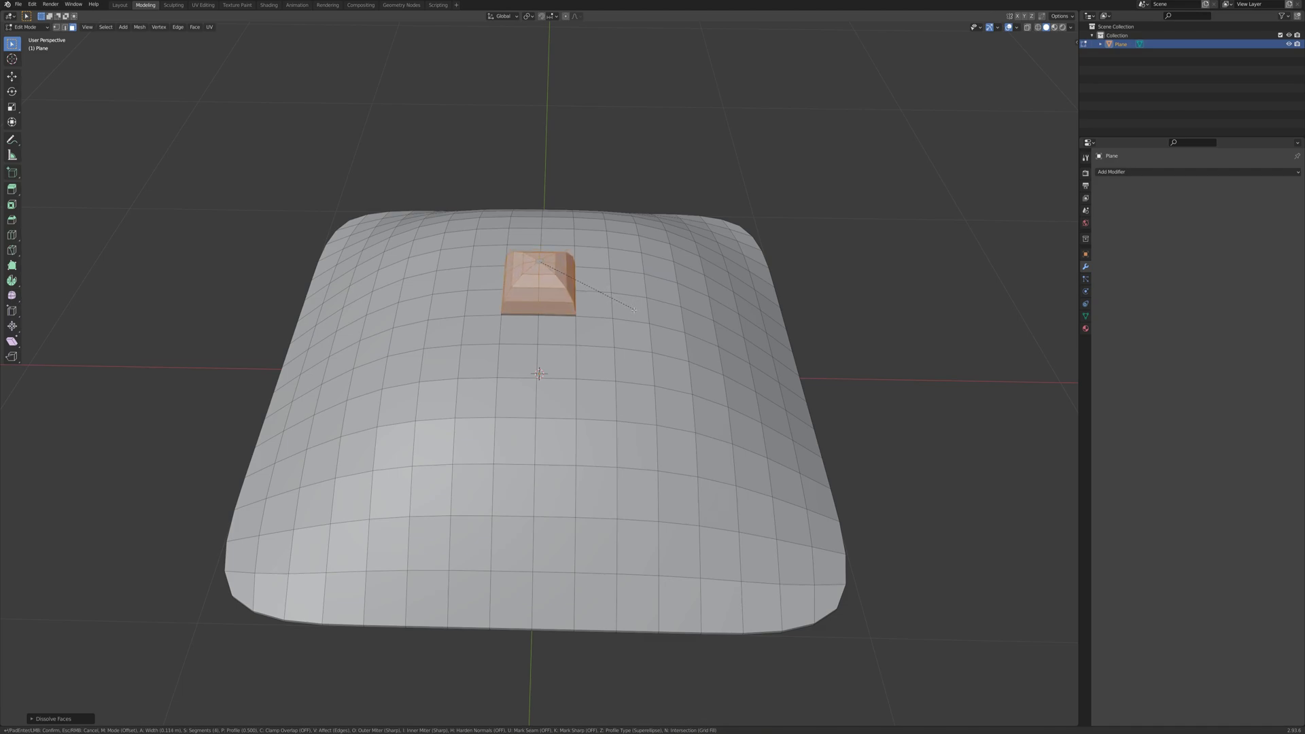
{"action": "key", "text": "c"}
{"action": "left_click", "coordinate": [656, 372]}
{"action": "middle_click_drag", "start_coordinate": [809, 239], "coordinate": [816, 204]}
Step: Select the entire mesh and clean it up by merging overlapping vertices by distance
{"action": "key", "text": "a"}
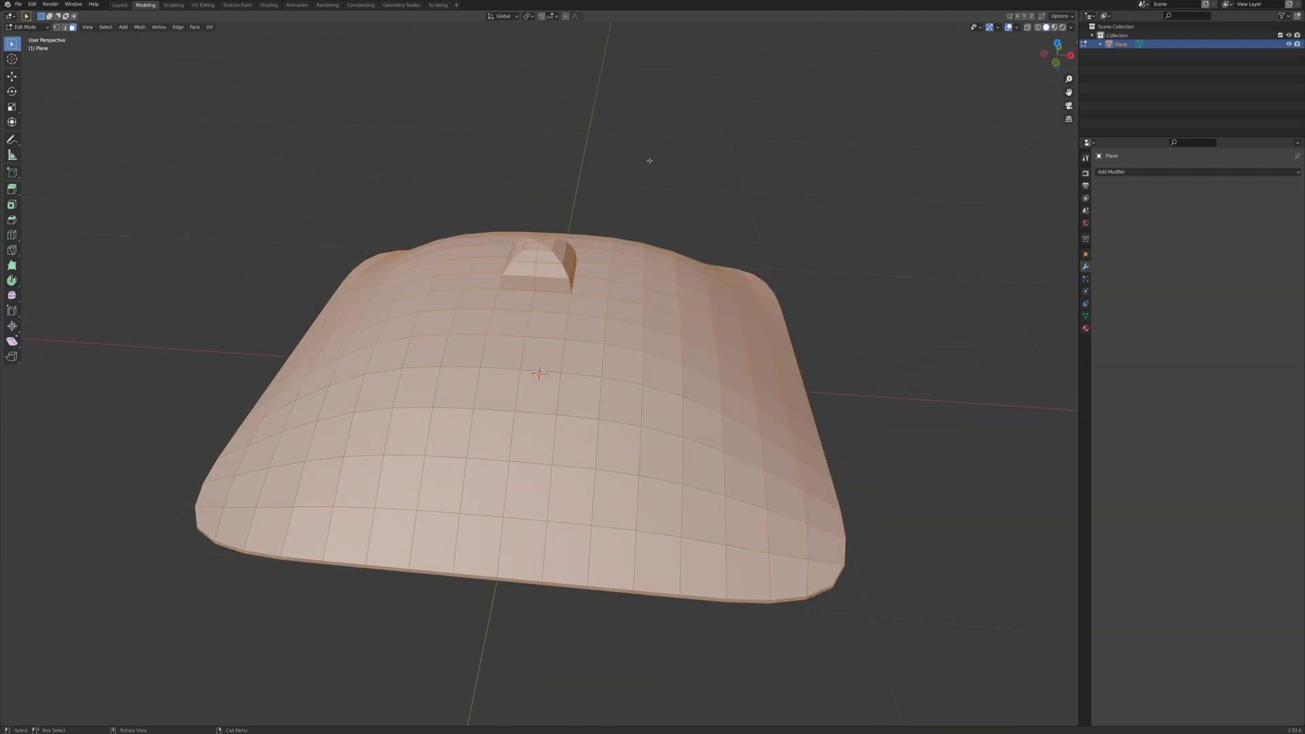
{"action": "left_click", "coordinate": [139, 27]}
{"action": "mouse_move", "coordinate": [163, 220]}
{"action": "left_click", "coordinate": [242, 290]}
Step: Add a UV sphere for the bulb inside the lamp mesh and scale it to 0.25
{"action": "middle_click_drag", "start_coordinate": [524, 274], "coordinate": [206, 37]}
{"action": "left_click", "coordinate": [122, 28]}
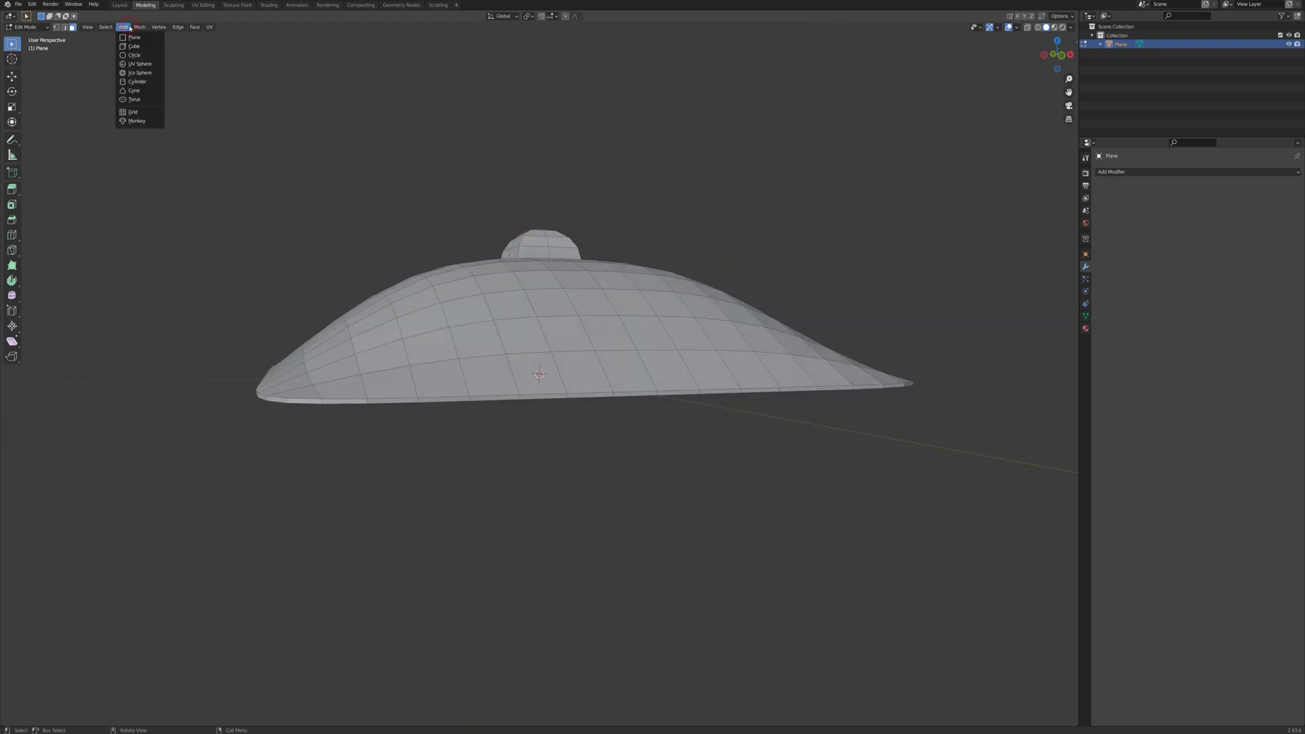
{"action": "left_click", "coordinate": [136, 64]}
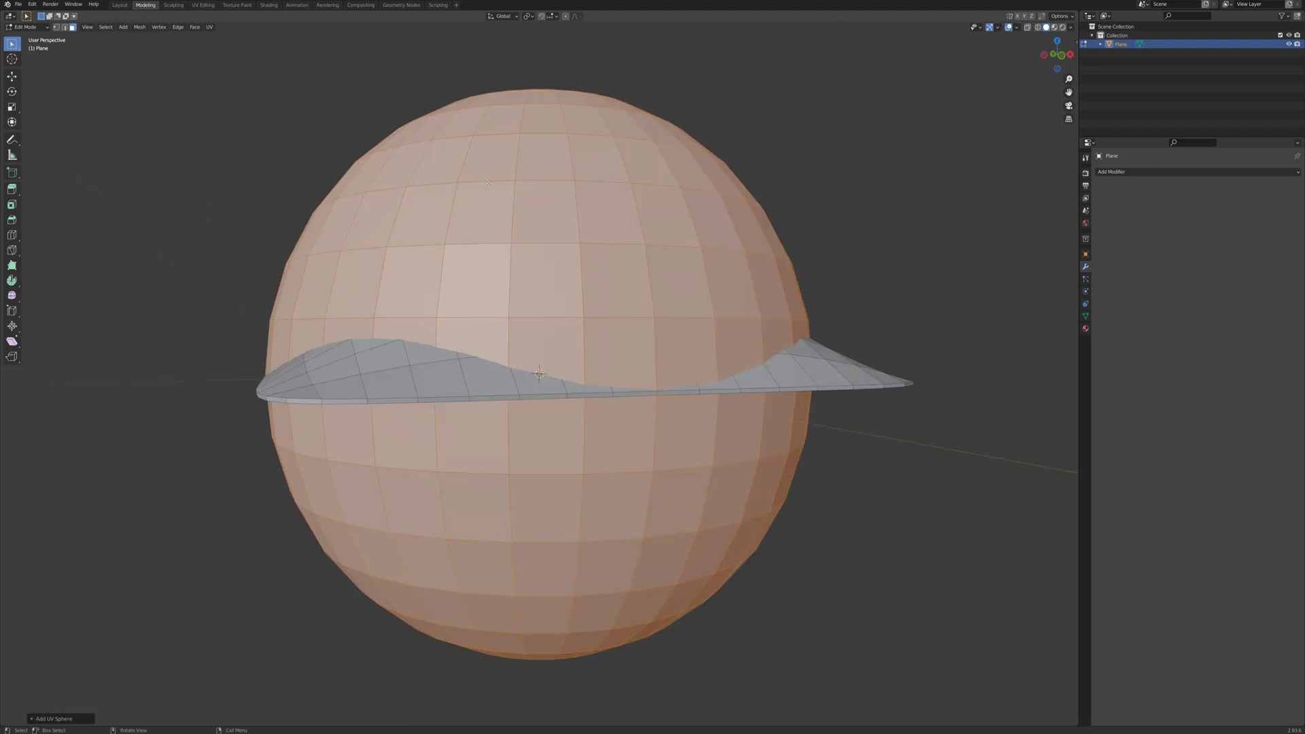
{"action": "key", "text": "s"}
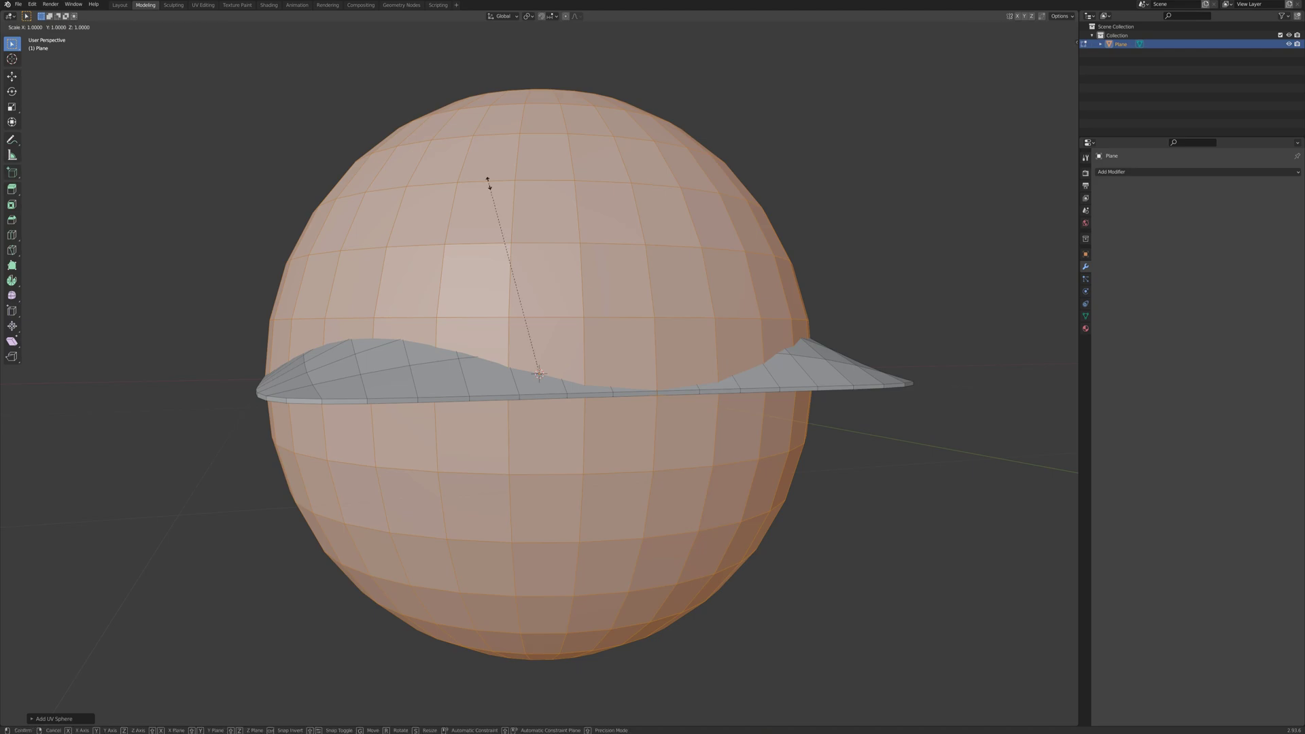
{"action": "type", "text": ".25"}
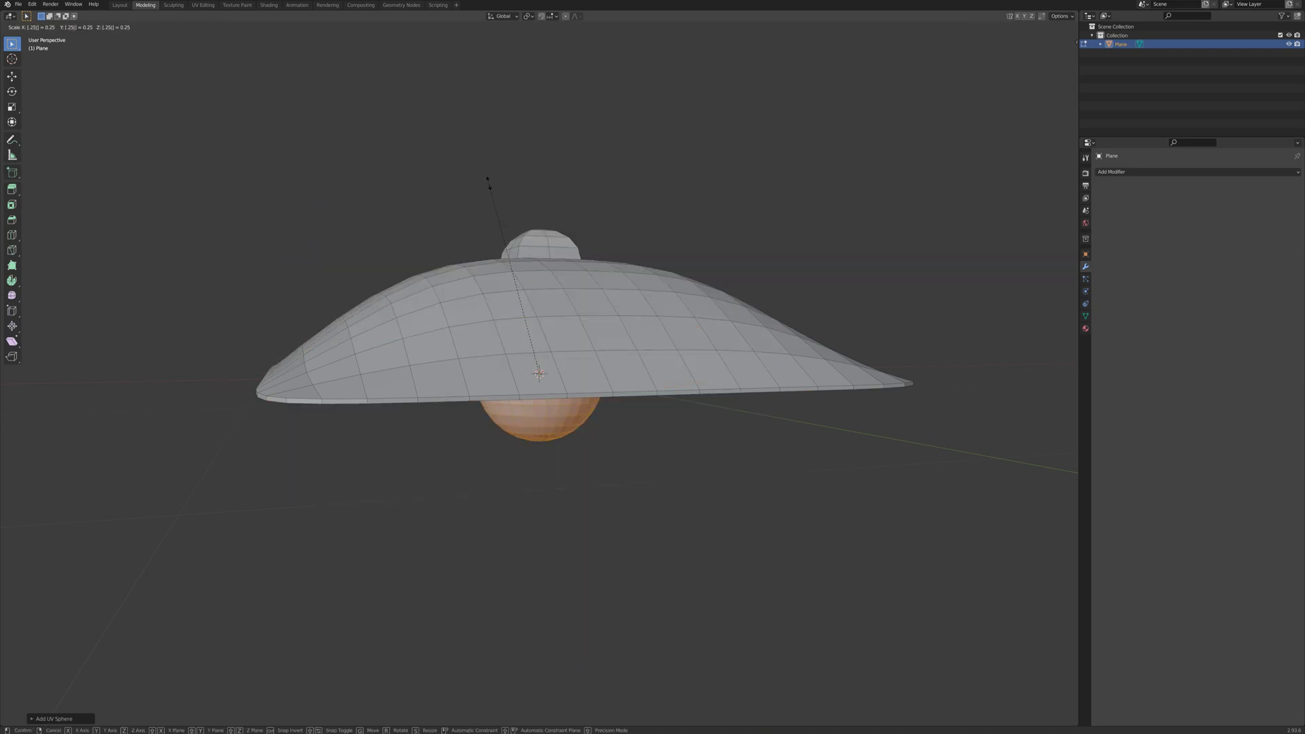
{"action": "key", "text": "Return"}
Step: Move the bulb sphere up along the Z axis so it sits partly inside the shade
{"action": "middle_click_drag", "start_coordinate": [554, 212], "coordinate": [534, 189]}
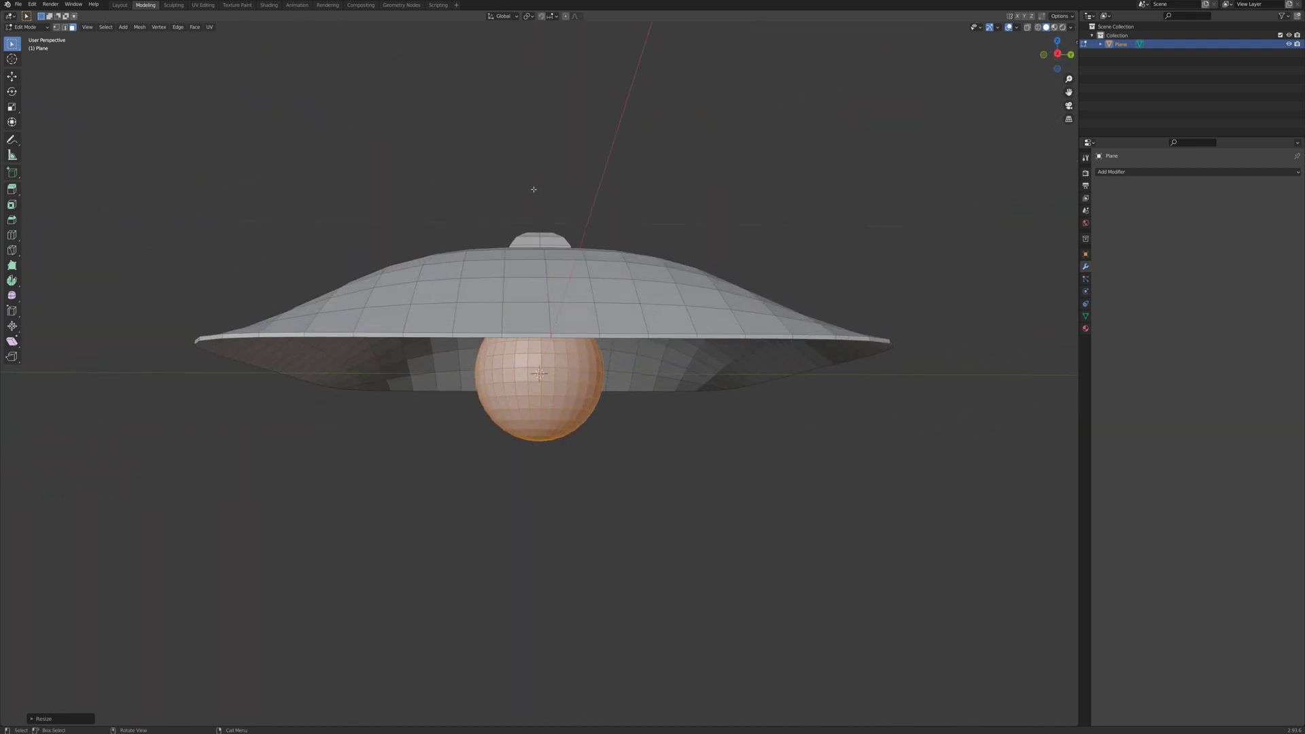
{"action": "key", "text": "g"}
{"action": "key", "text": "z"}
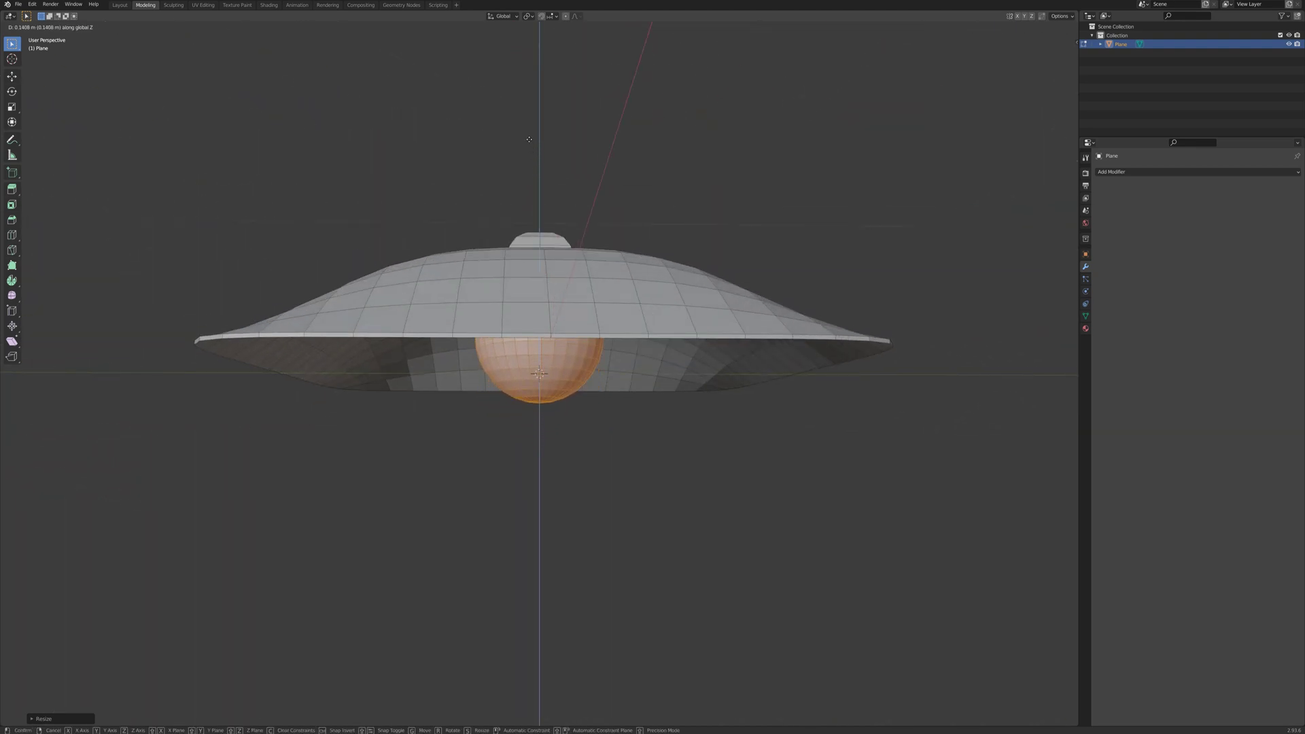
{"action": "left_click", "coordinate": [540, 136]}
{"action": "mouse_move", "coordinate": [539, 136]}
{"action": "middle_mouse_down"}
{"action": "mouse_move", "coordinate": [571, 116]}
{"action": "mouse_move", "coordinate": [605, 125]}
{"action": "mouse_move", "coordinate": [582, 135]}
{"action": "mouse_move", "coordinate": [539, 116]}
{"action": "mouse_move", "coordinate": [483, 156]}
{"action": "mouse_move", "coordinate": [531, 151]}
{"action": "mouse_move", "coordinate": [574, 175]}
{"action": "mouse_move", "coordinate": [561, 226]}
{"action": "middle_mouse_up"}
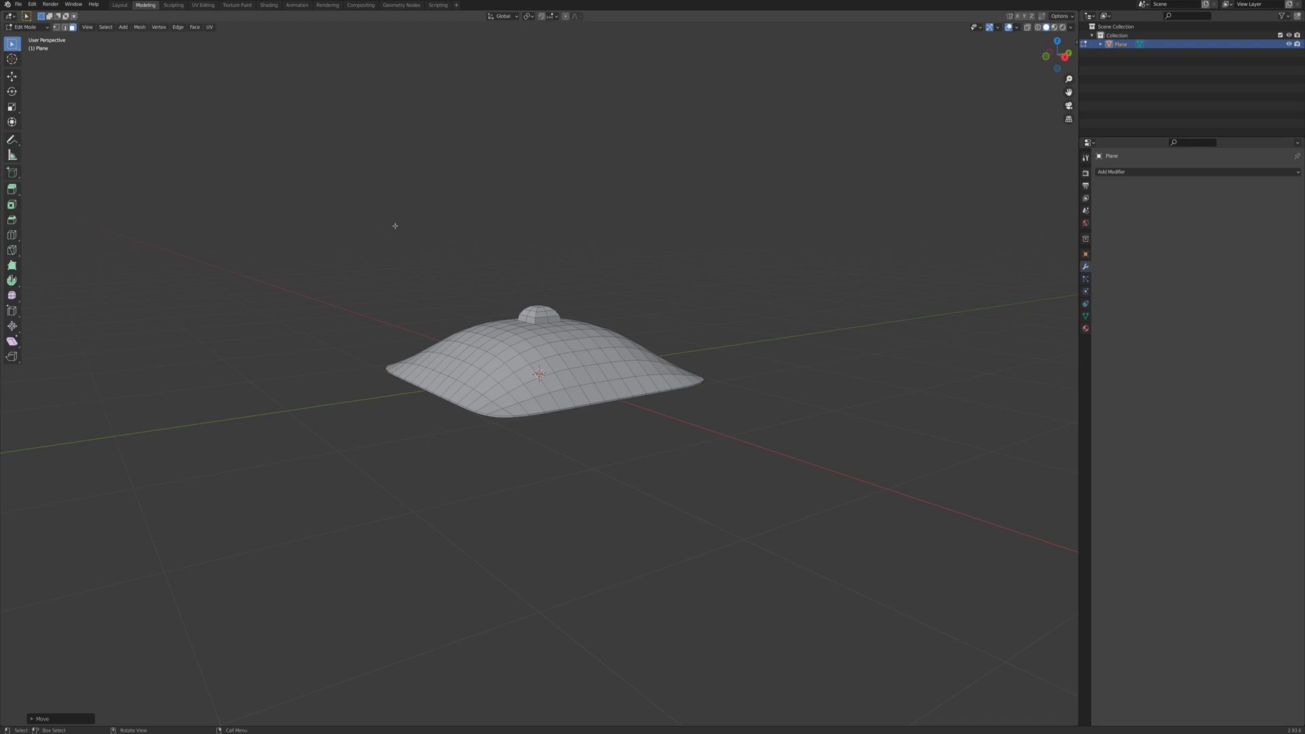
Step: Add a material slot with a new material and name it Bulb
{"action": "middle_click_drag", "start_coordinate": [643, 206], "coordinate": [757, 245]}
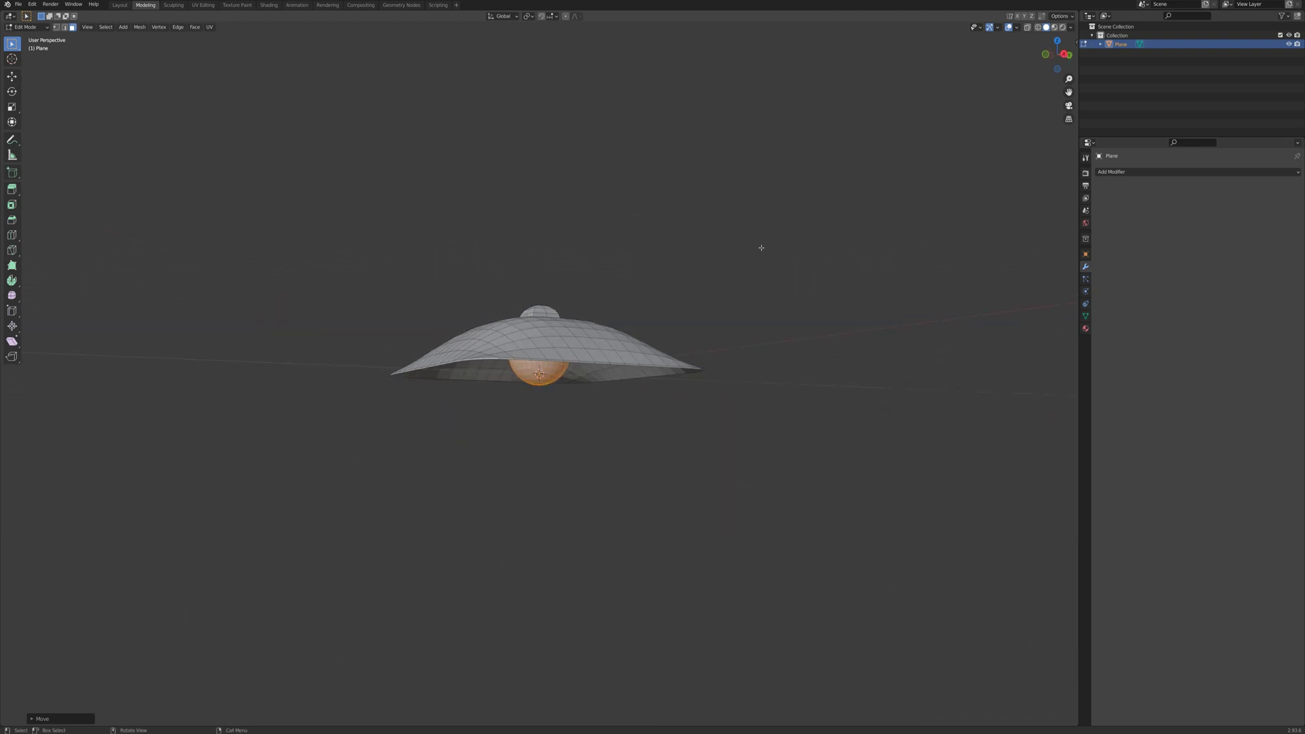
{"action": "left_click", "coordinate": [1085, 328]}
{"action": "left_click", "coordinate": [1298, 173]}
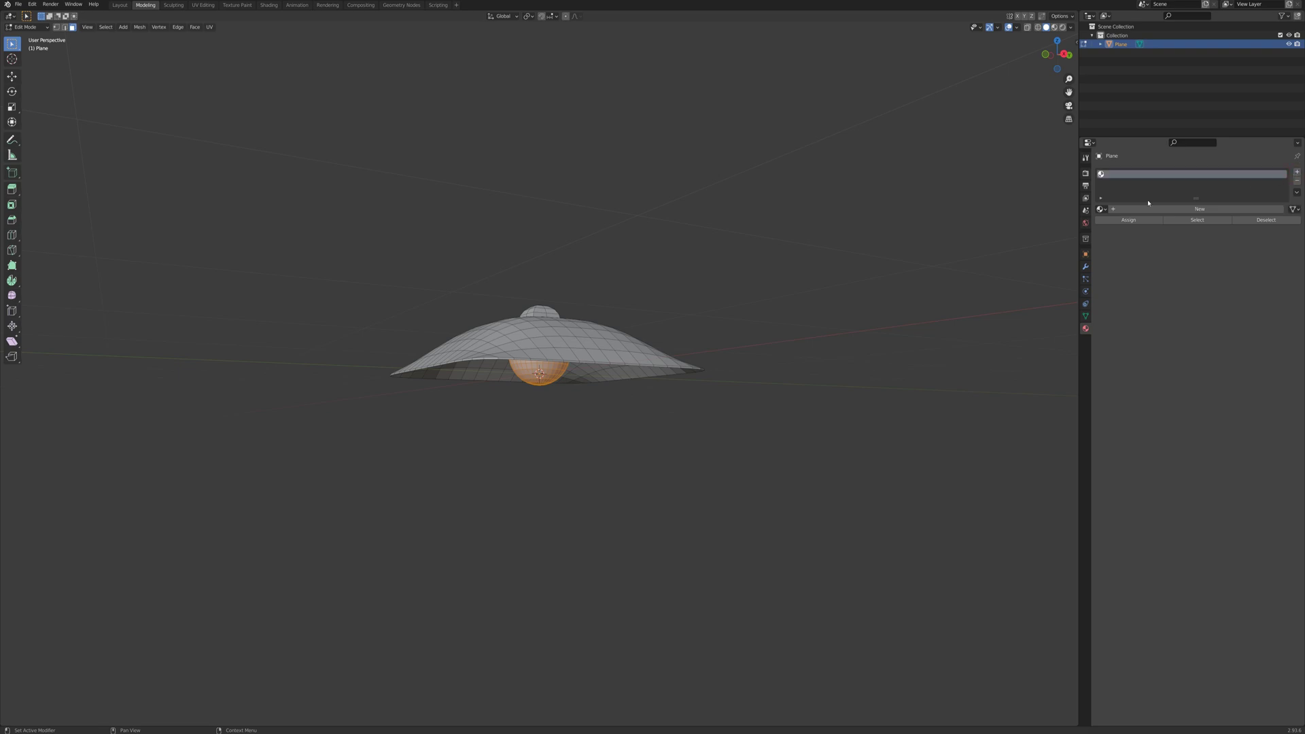
{"action": "left_click", "coordinate": [1132, 210]}
{"action": "left_click", "coordinate": [1148, 210]}
{"action": "type", "text": "Bulb"}
{"action": "key", "text": "Return"}
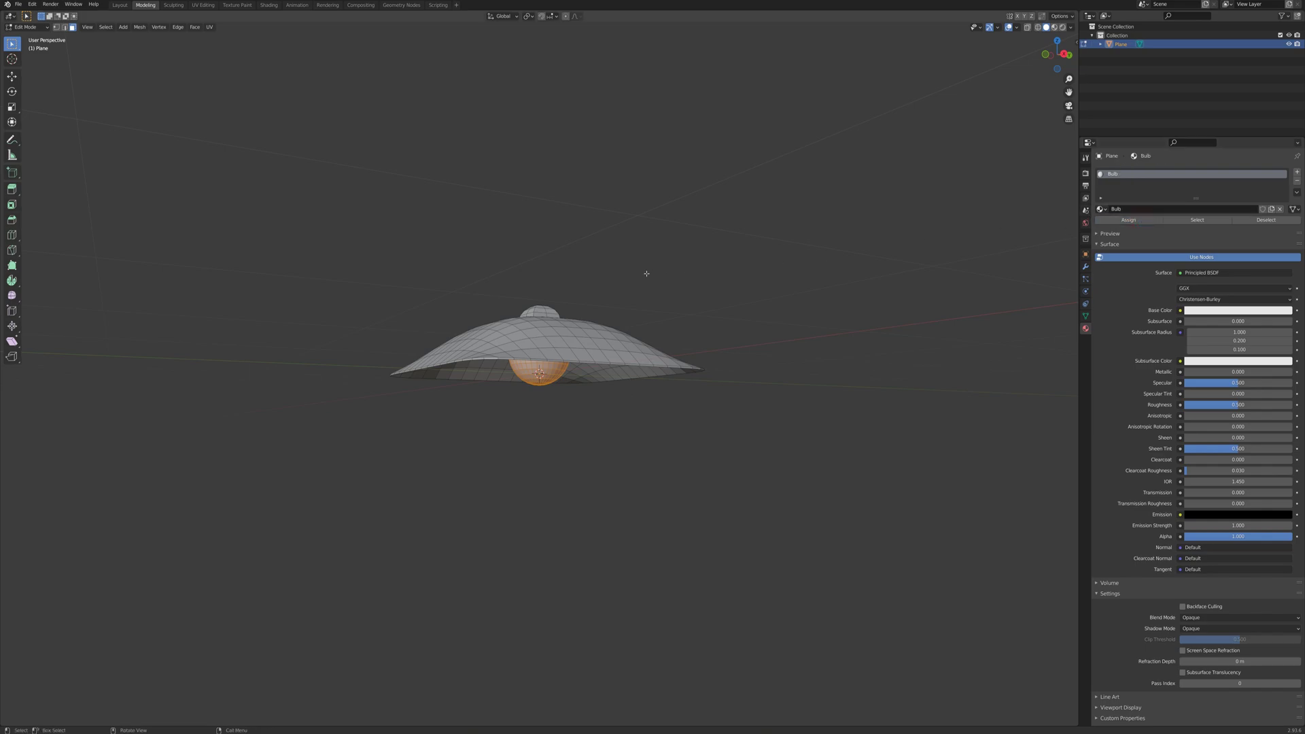
Step: Select the linked shade geometry, add a second material named Shade, assign it, and clear the selection
{"action": "middle_click_drag", "start_coordinate": [635, 279], "coordinate": [605, 278]}
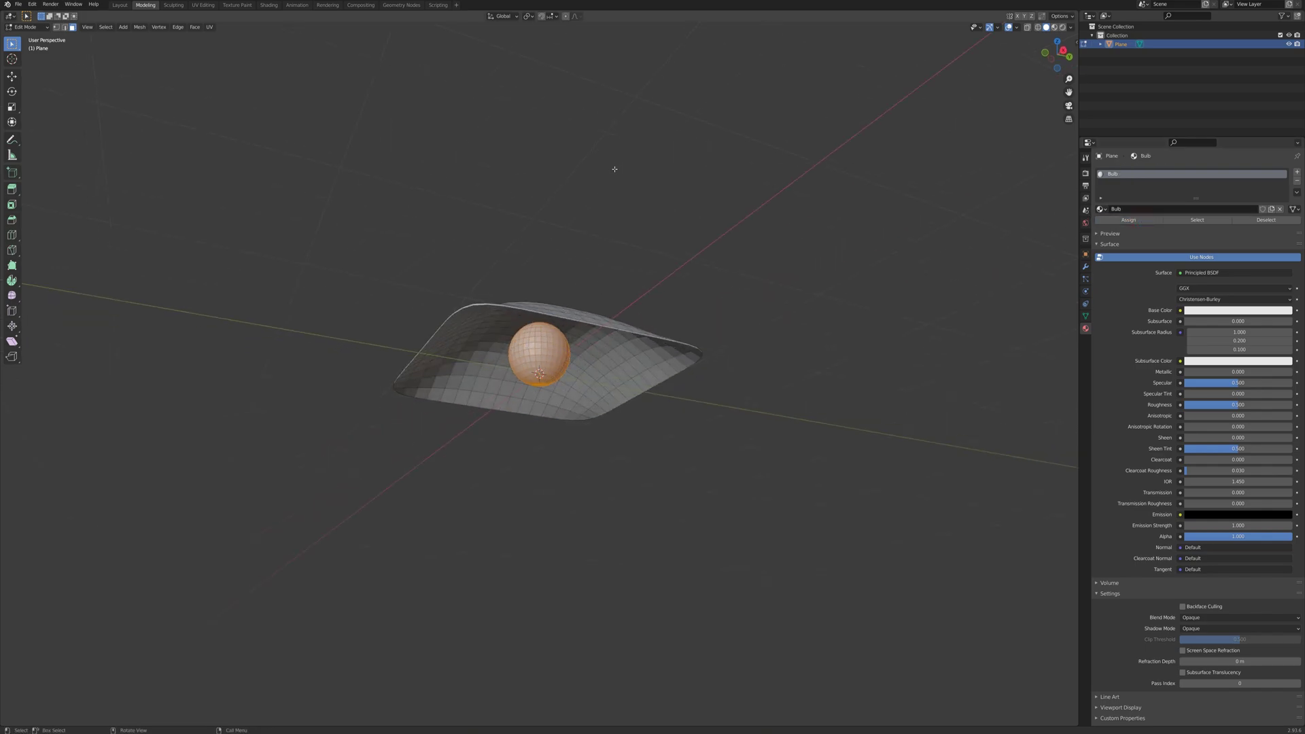
{"action": "middle_click_drag", "start_coordinate": [614, 170], "coordinate": [704, 182]}
{"action": "key", "text": "l"}
{"action": "left_click", "coordinate": [1297, 173]}
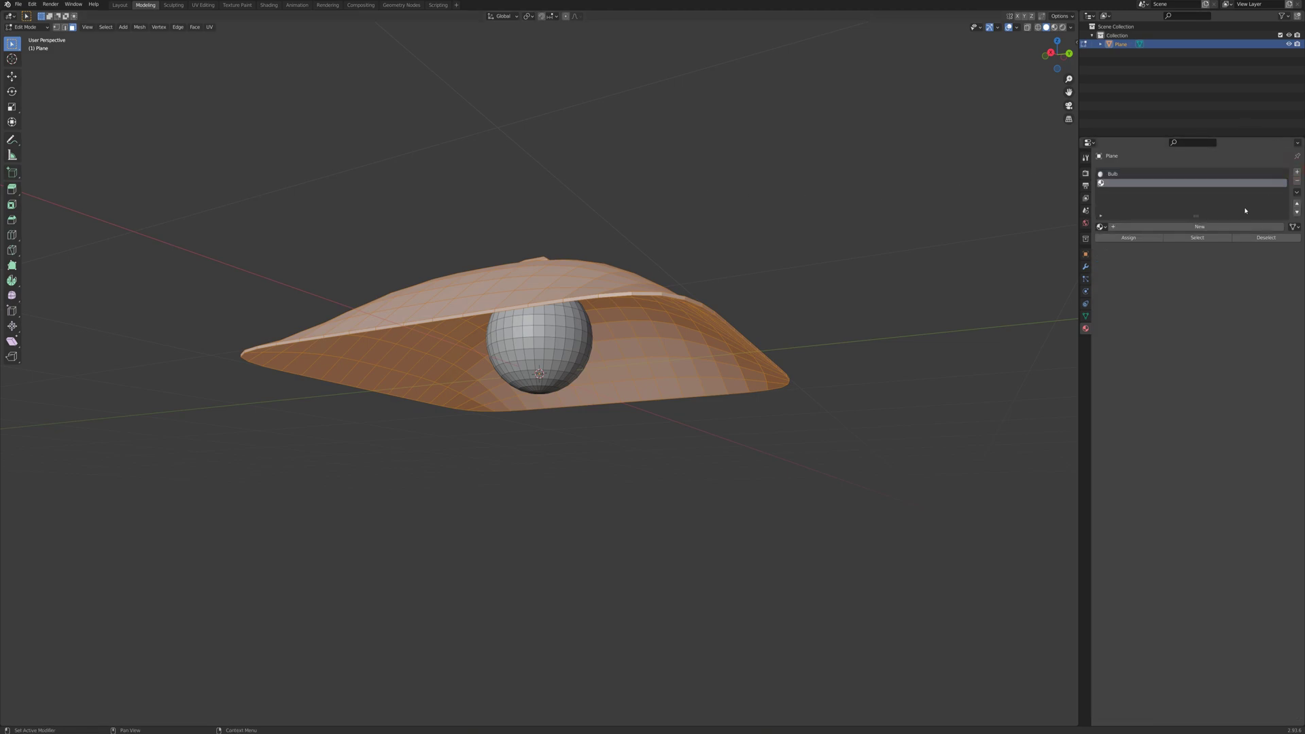
{"action": "left_click", "coordinate": [1146, 227]}
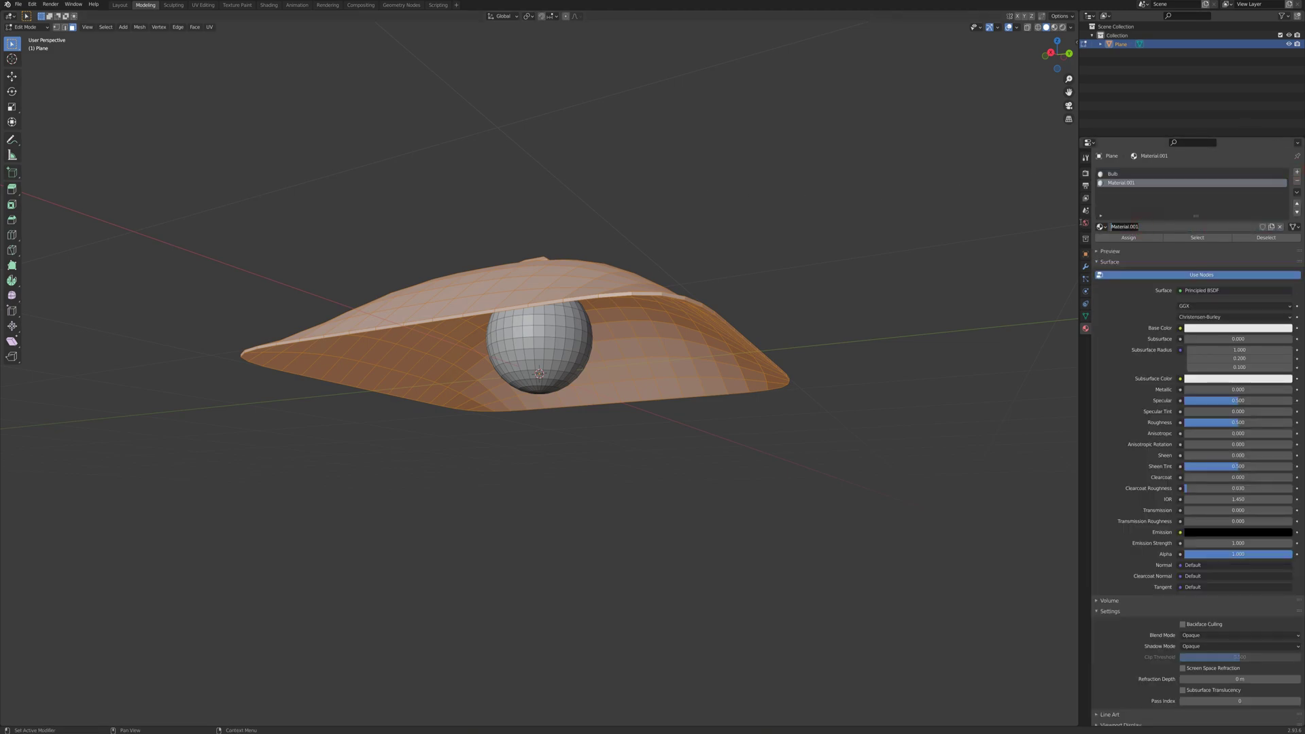
{"action": "left_click", "coordinate": [1147, 243]}
{"action": "key", "text": "alt+a"}
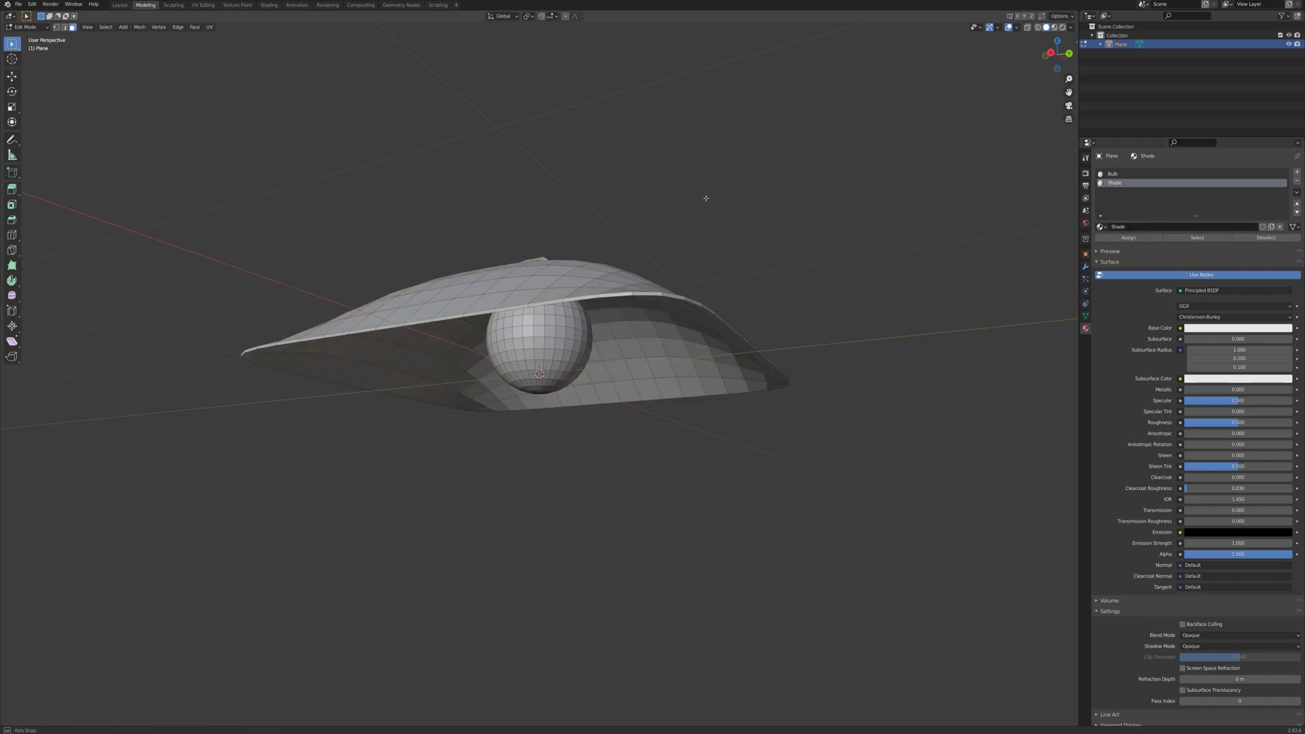
Step: Apply Shade Smooth to the lamp in the Layout workspace and enable Auto Smooth for its normals
{"action": "middle_click_drag", "start_coordinate": [703, 199], "coordinate": [691, 204]}
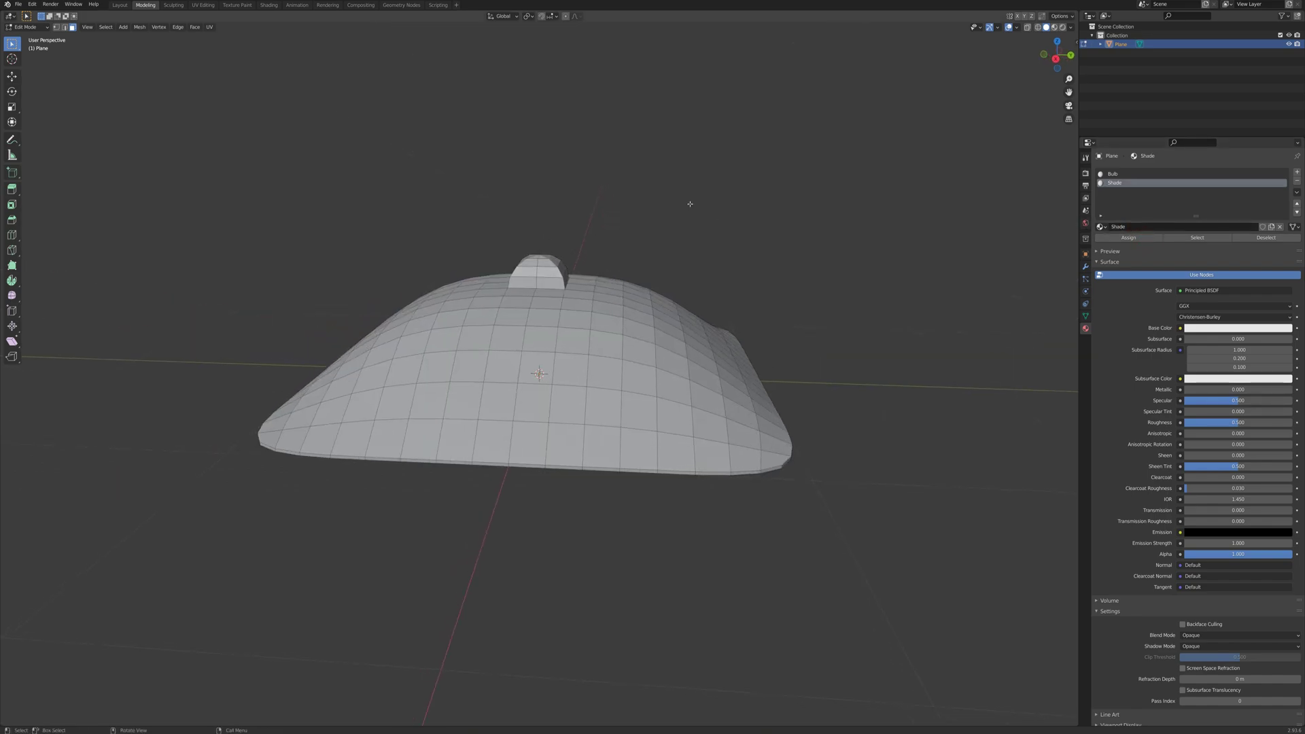
{"action": "left_click", "coordinate": [120, 5]}
{"action": "right_click", "coordinate": [543, 337]}
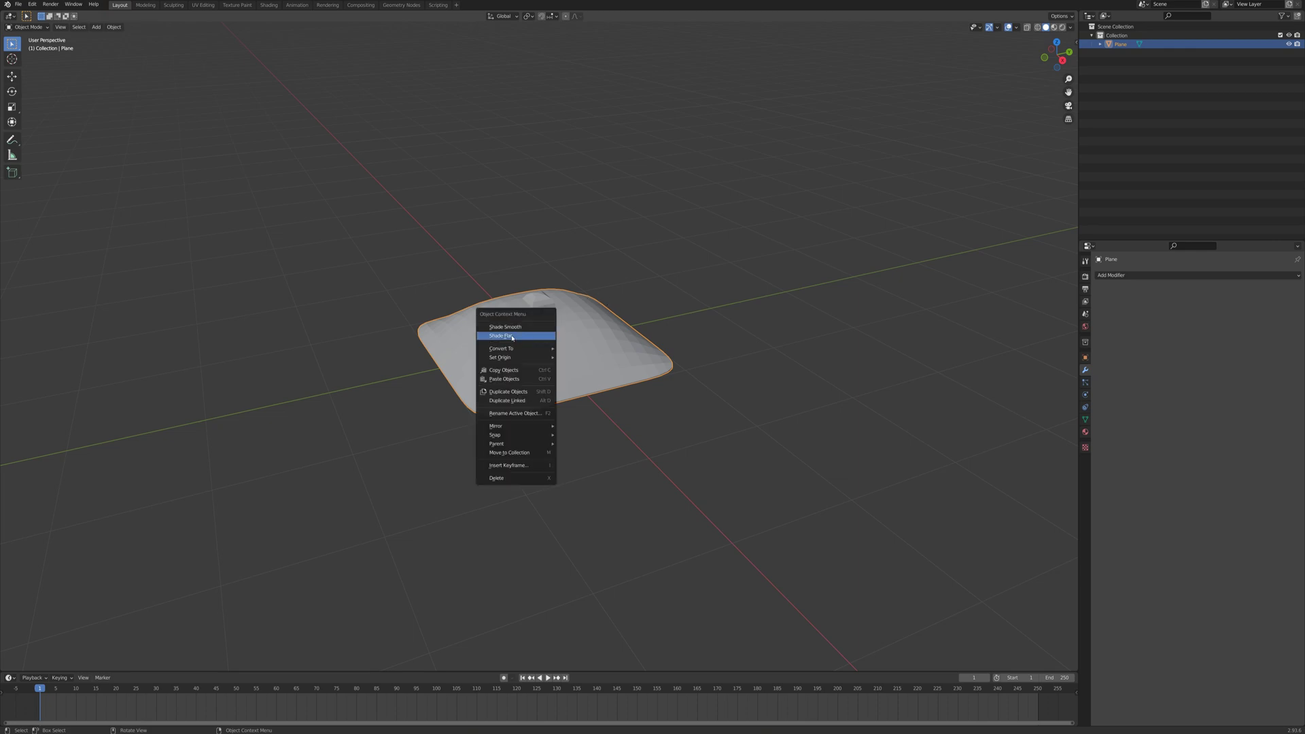
{"action": "left_click", "coordinate": [518, 328]}
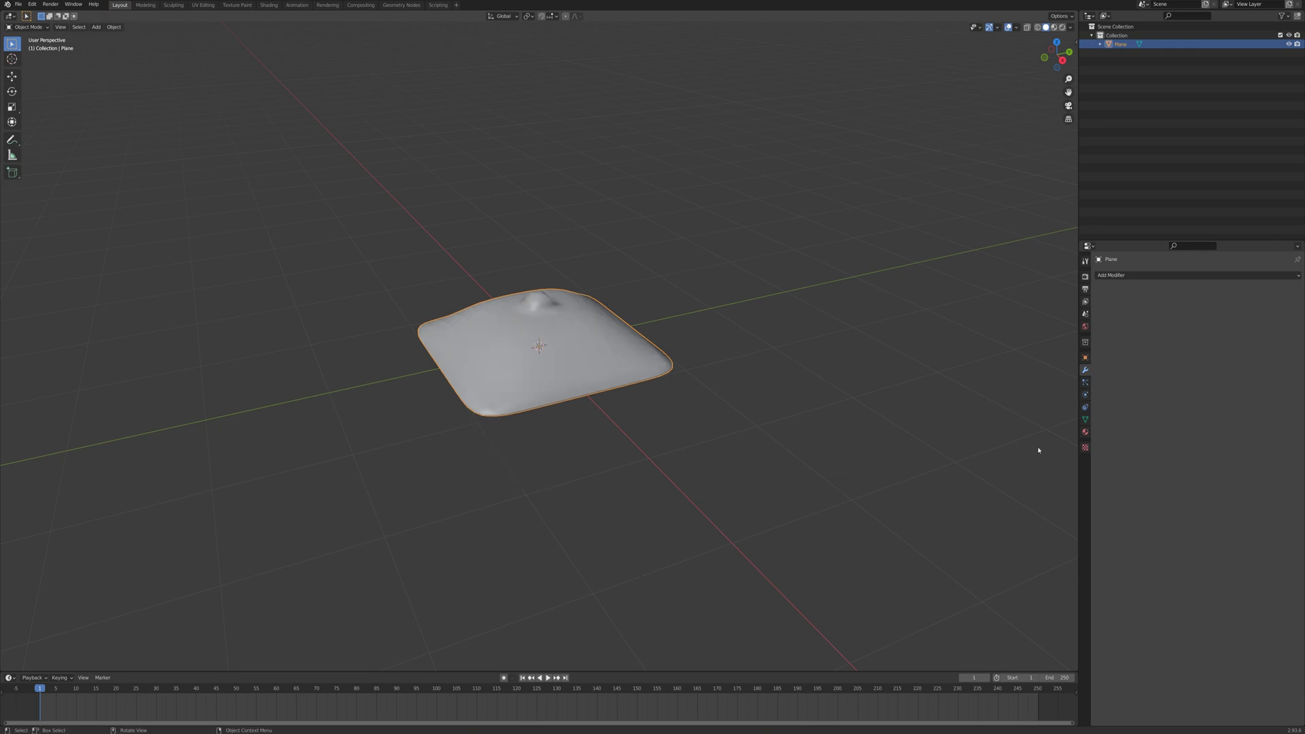
{"action": "left_click", "coordinate": [1085, 419]}
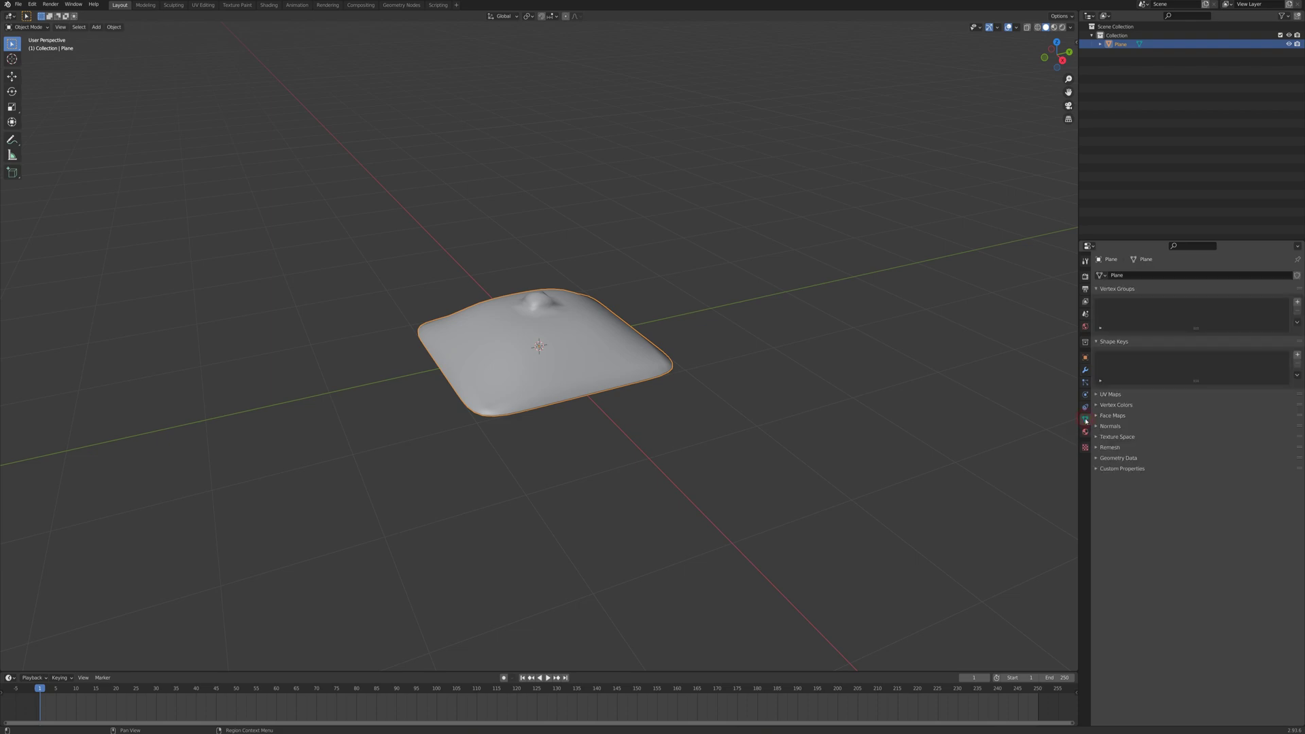
{"action": "left_click", "coordinate": [1114, 426]}
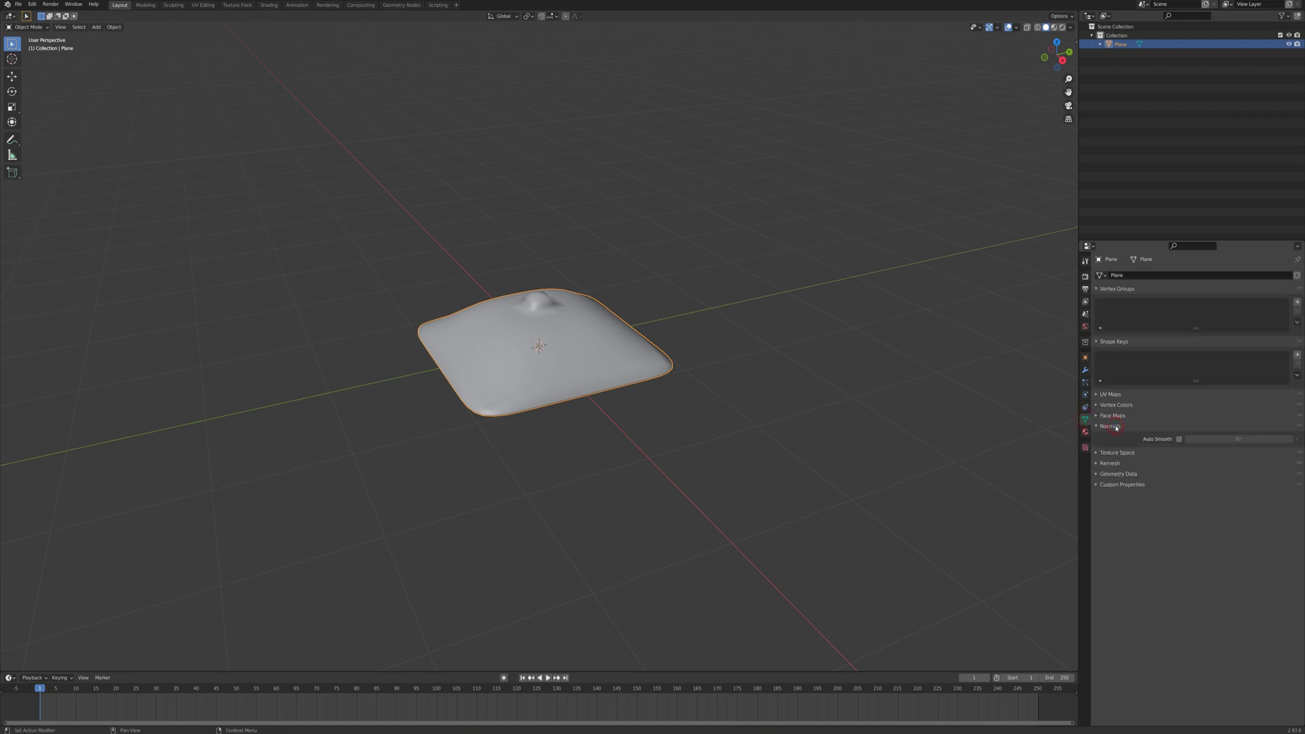
{"action": "left_click", "coordinate": [1180, 440]}
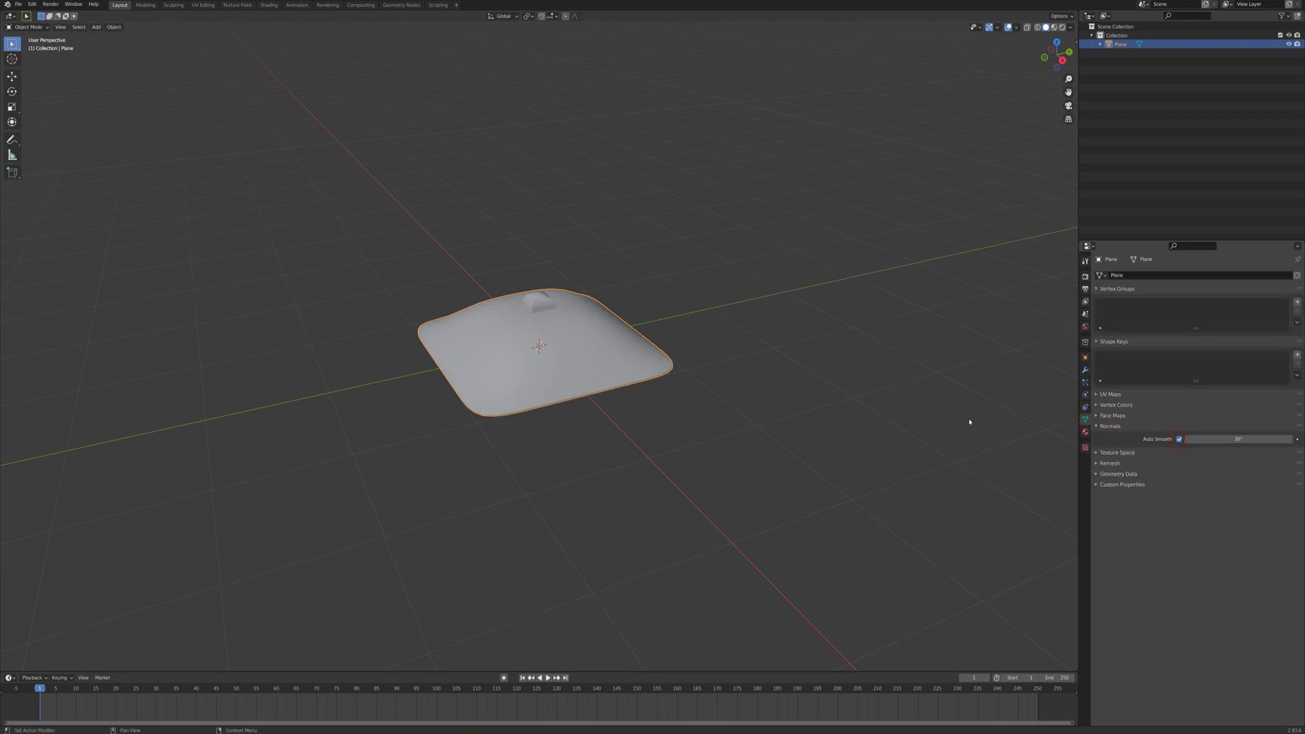
Step: Deselect the lamp and export the model as an FBX file named hanging_lamp_model
{"action": "middle_click_drag", "start_coordinate": [617, 285], "coordinate": [556, 228]}
{"action": "left_click", "coordinate": [608, 267]}
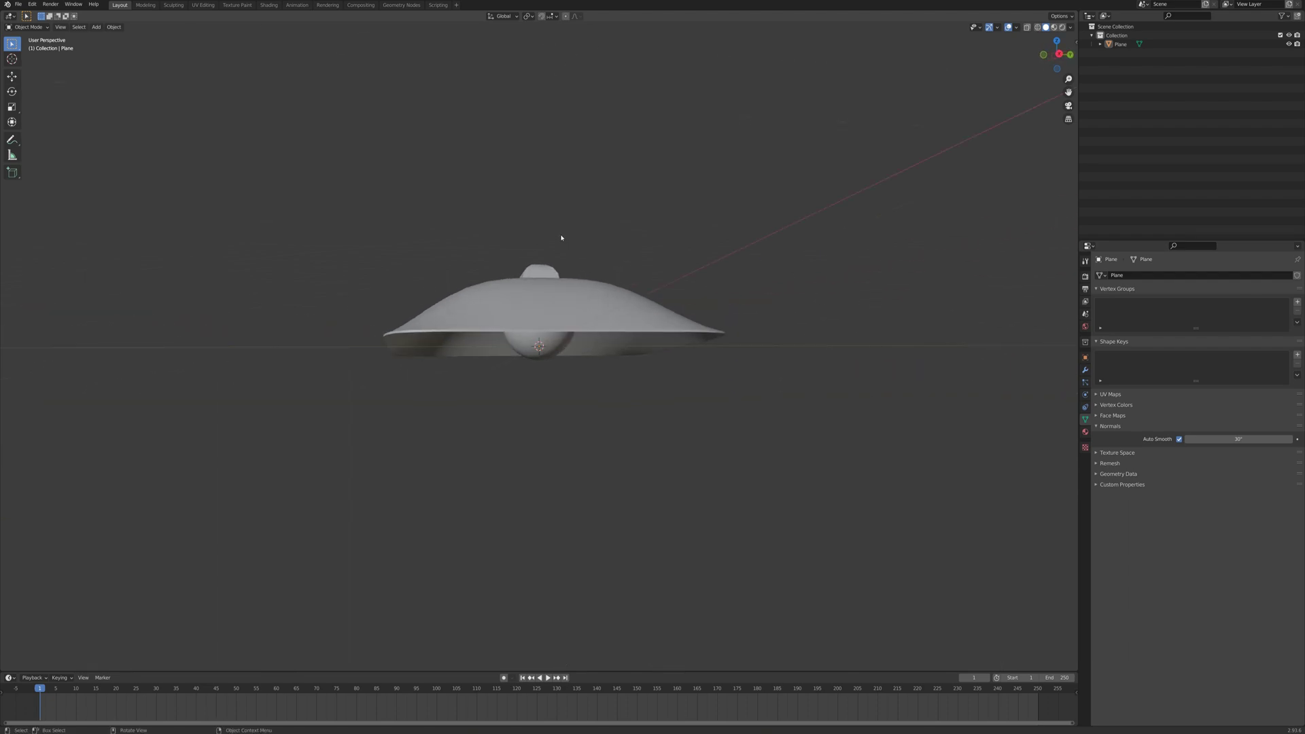
{"action": "left_click", "coordinate": [17, 4]}
{"action": "left_click", "coordinate": [71, 132]}
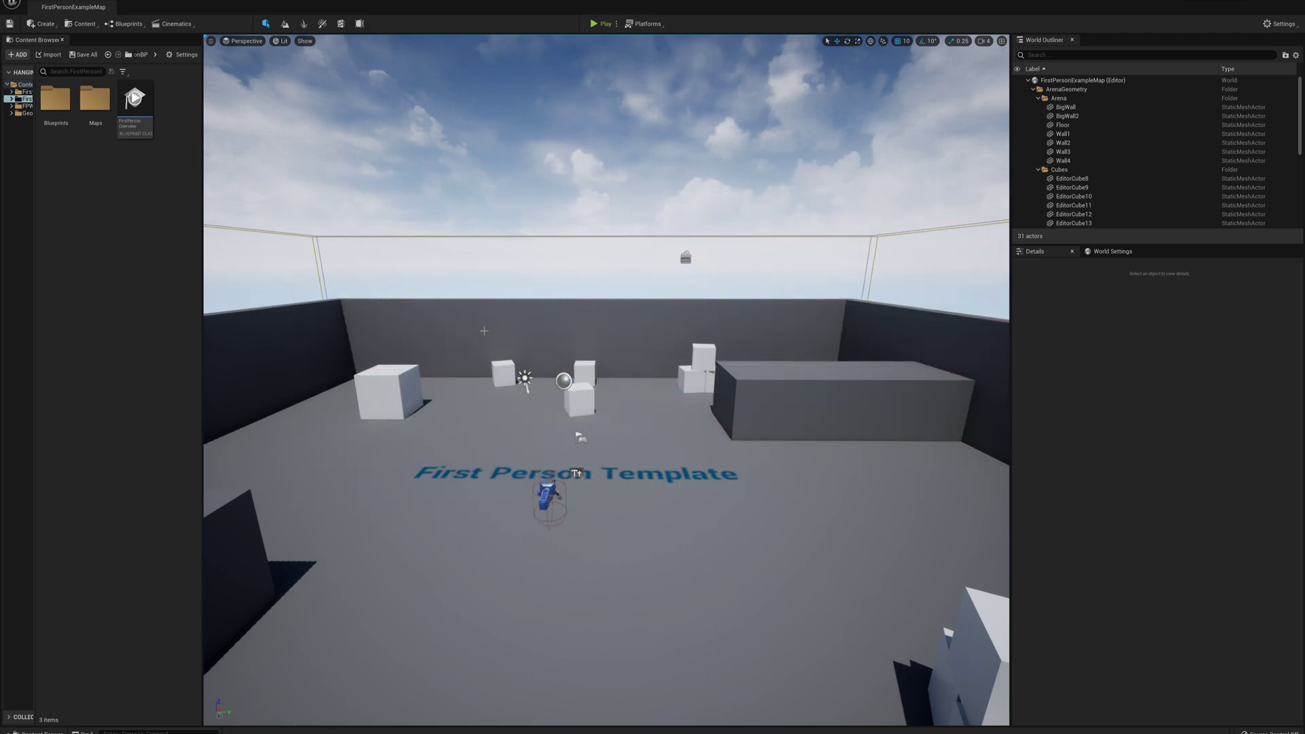
Step: Switch to Unreal Engine and create a folder named HangingLight in the project's top-level Content folder
{"action": "left_click", "coordinate": [23, 83]}
{"action": "right_click", "coordinate": [78, 176]}
{"action": "left_click", "coordinate": [130, 194]}
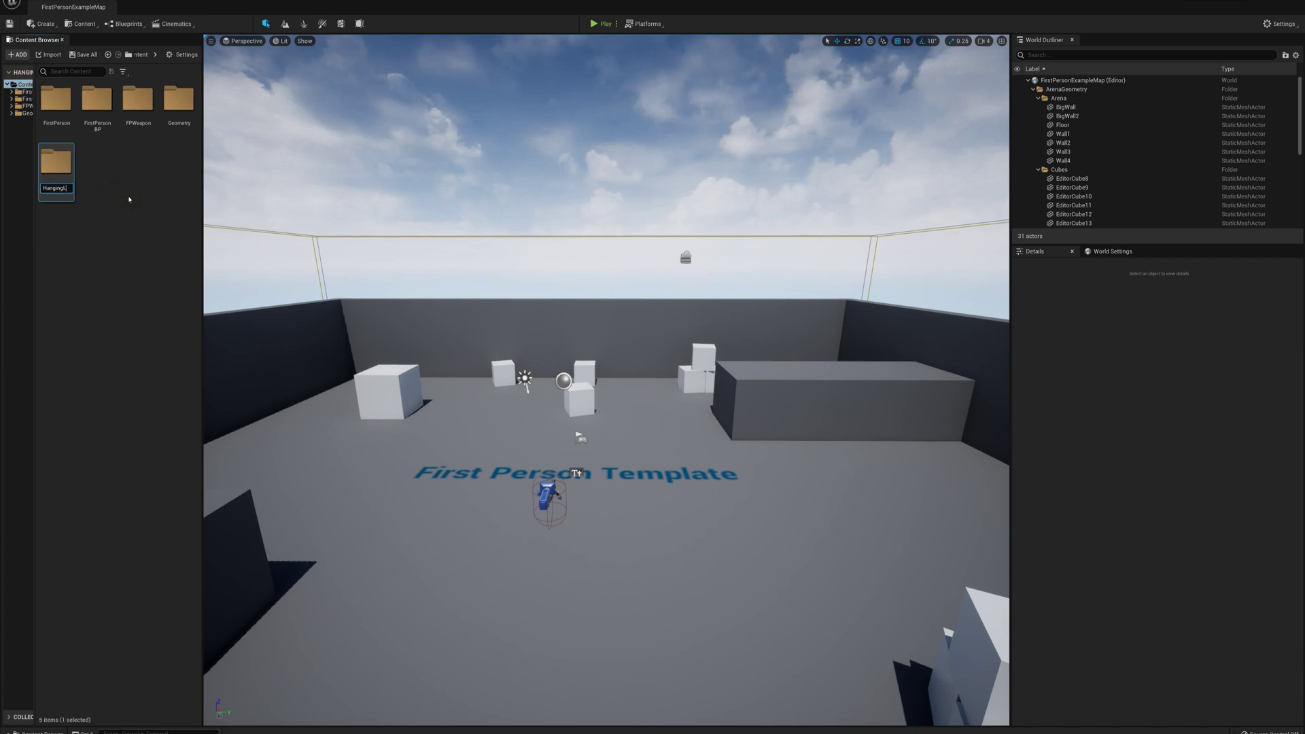
{"action": "type", "text": "HangingLight"}
{"action": "key", "text": "Return"}
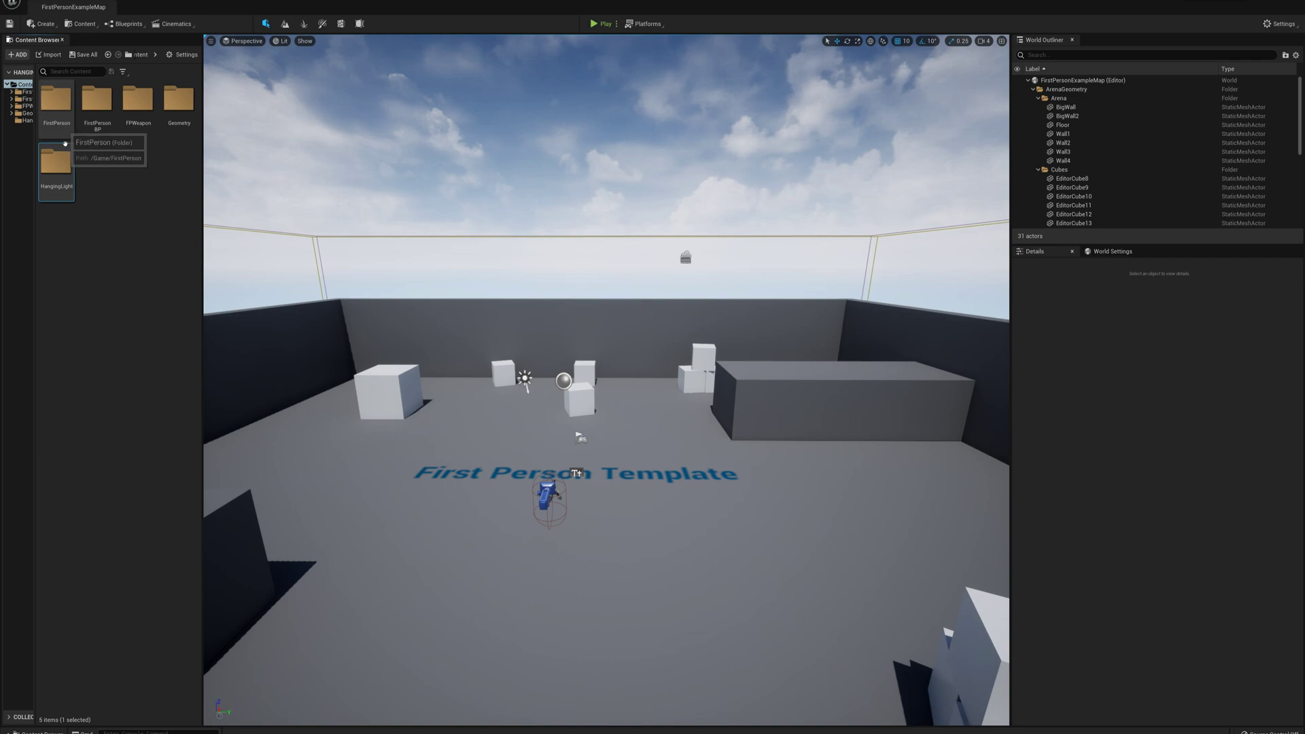
Step: Import the hanging_lamp_model FBX into the HangingLight folder as a static mesh with the default import options
{"action": "double_click", "coordinate": [68, 170]}
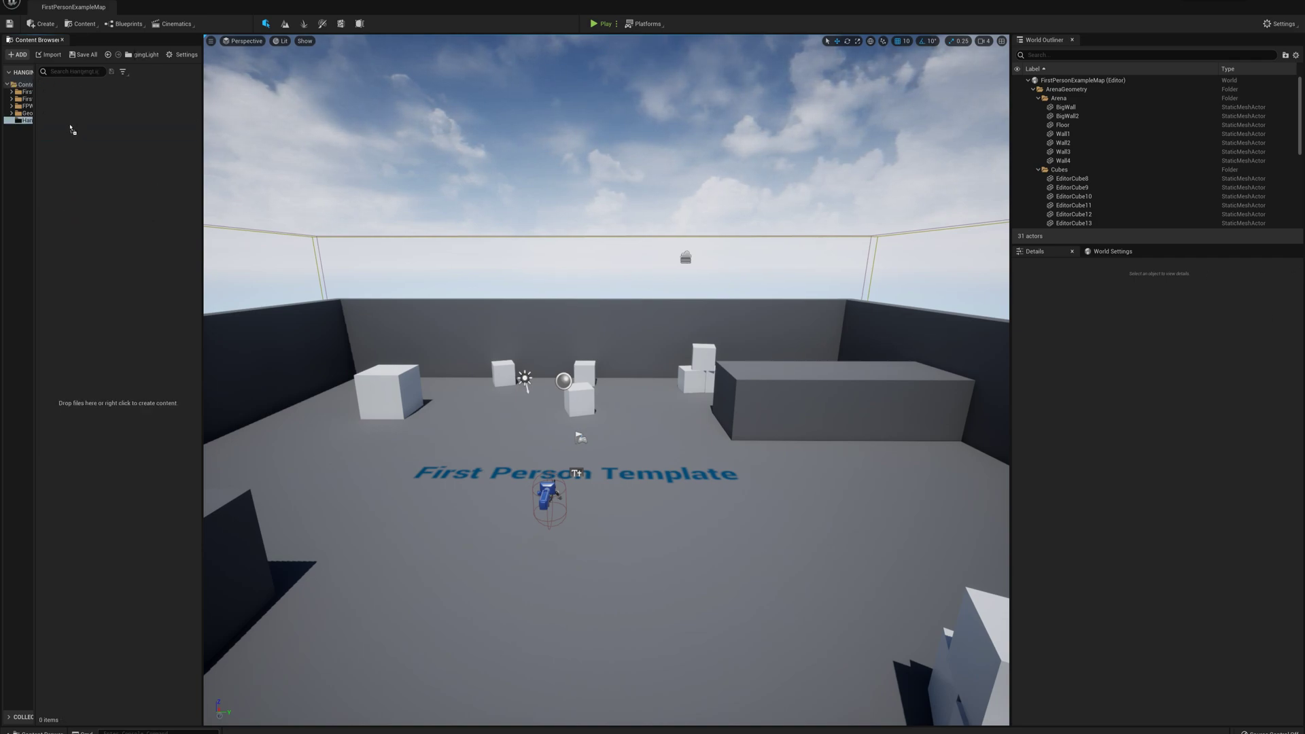
{"action": "left_click_drag", "start_coordinate": [72, 129], "coordinate": [74, 131]}
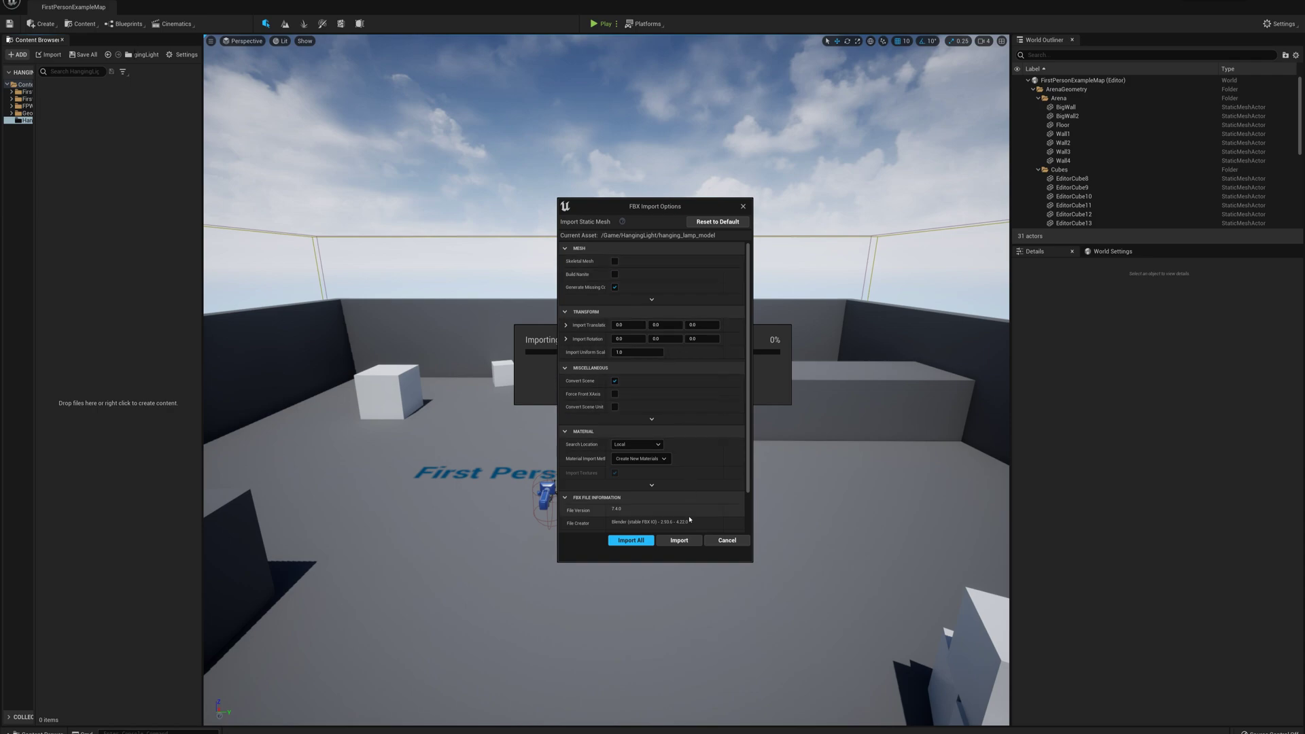
{"action": "left_click", "coordinate": [680, 540]}
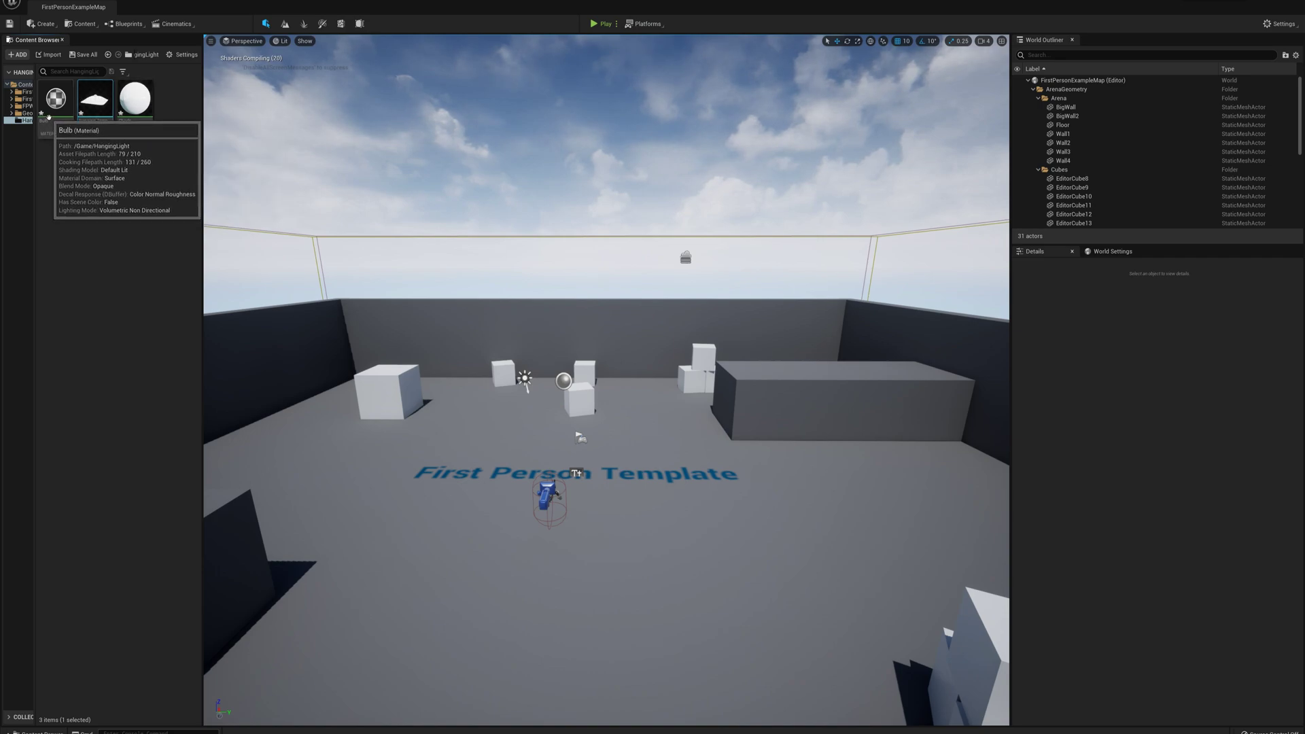
Step: Open the Bulb material in a docked editor, move the Param link from Base Color to Emissive Color, and select the Param node
{"action": "double_click", "coordinate": [50, 115]}
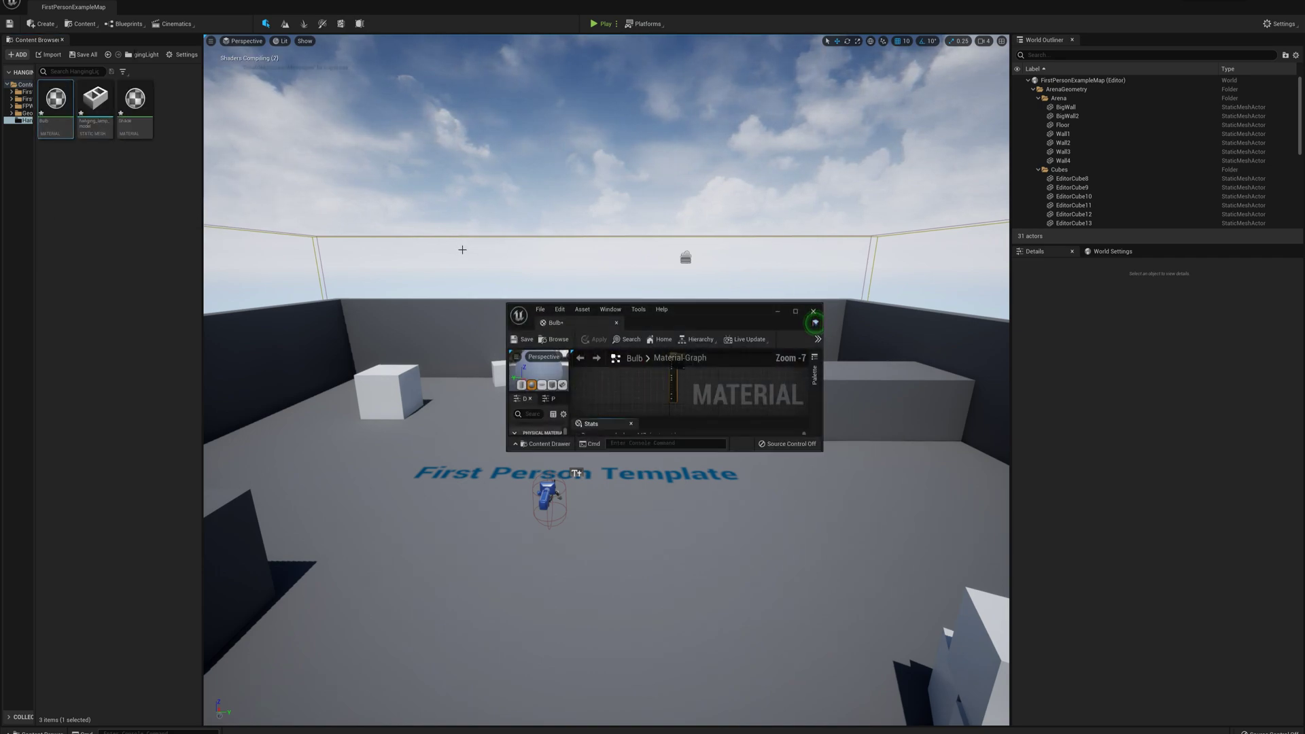
{"action": "left_click_drag", "start_coordinate": [581, 327], "coordinate": [139, 11]}
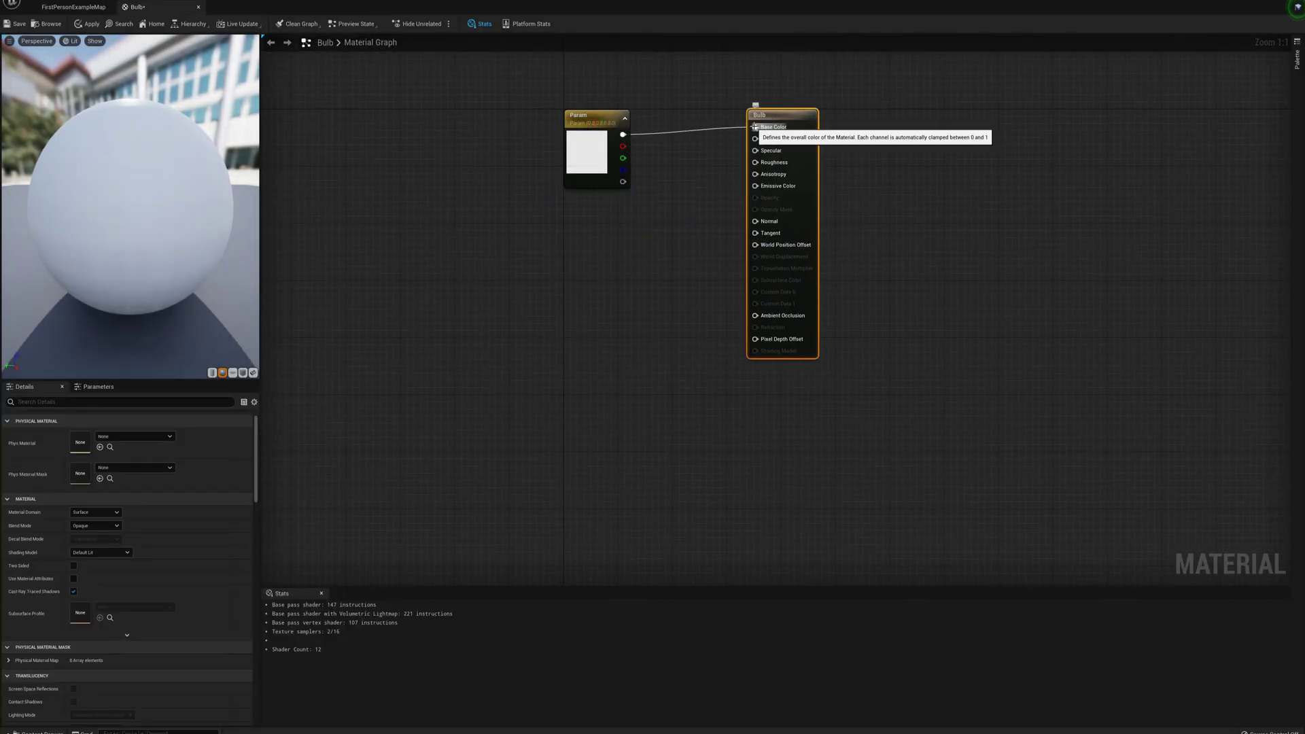
{"action": "left_click_drag", "start_coordinate": [759, 180], "coordinate": [755, 186]}
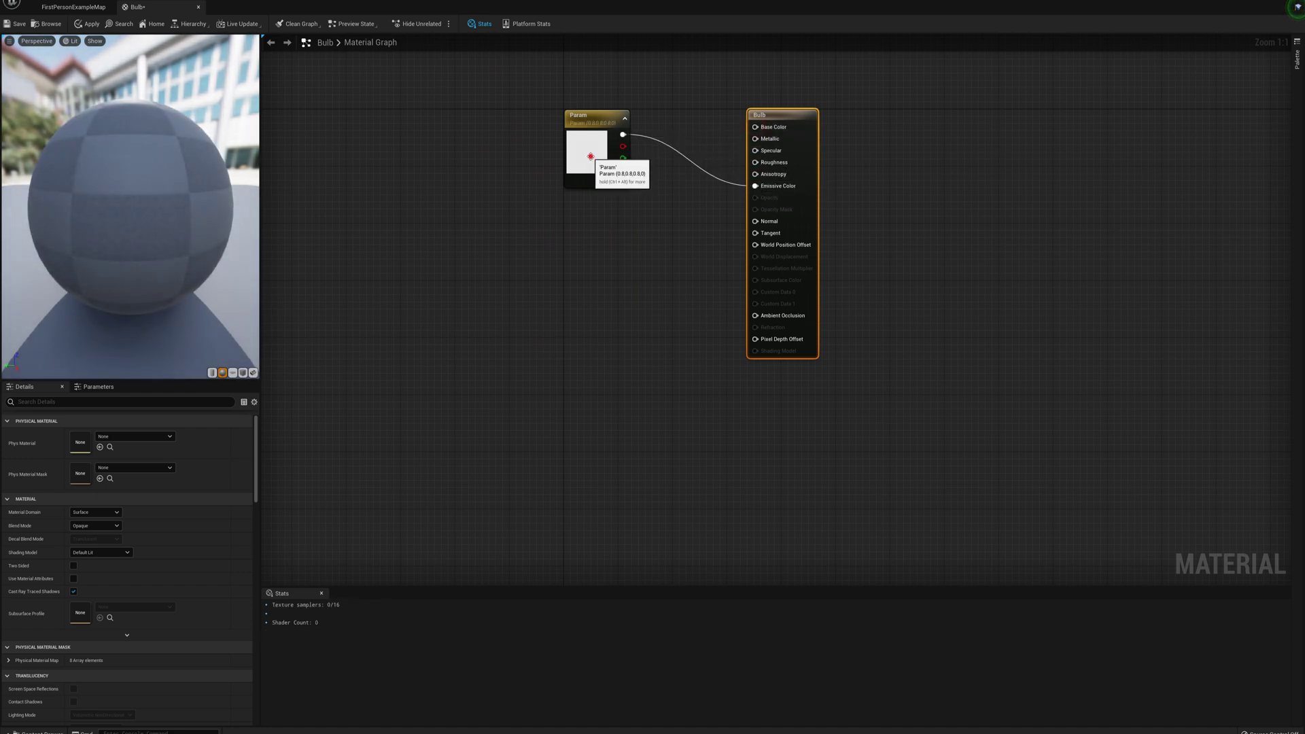
{"action": "left_click", "coordinate": [610, 163]}
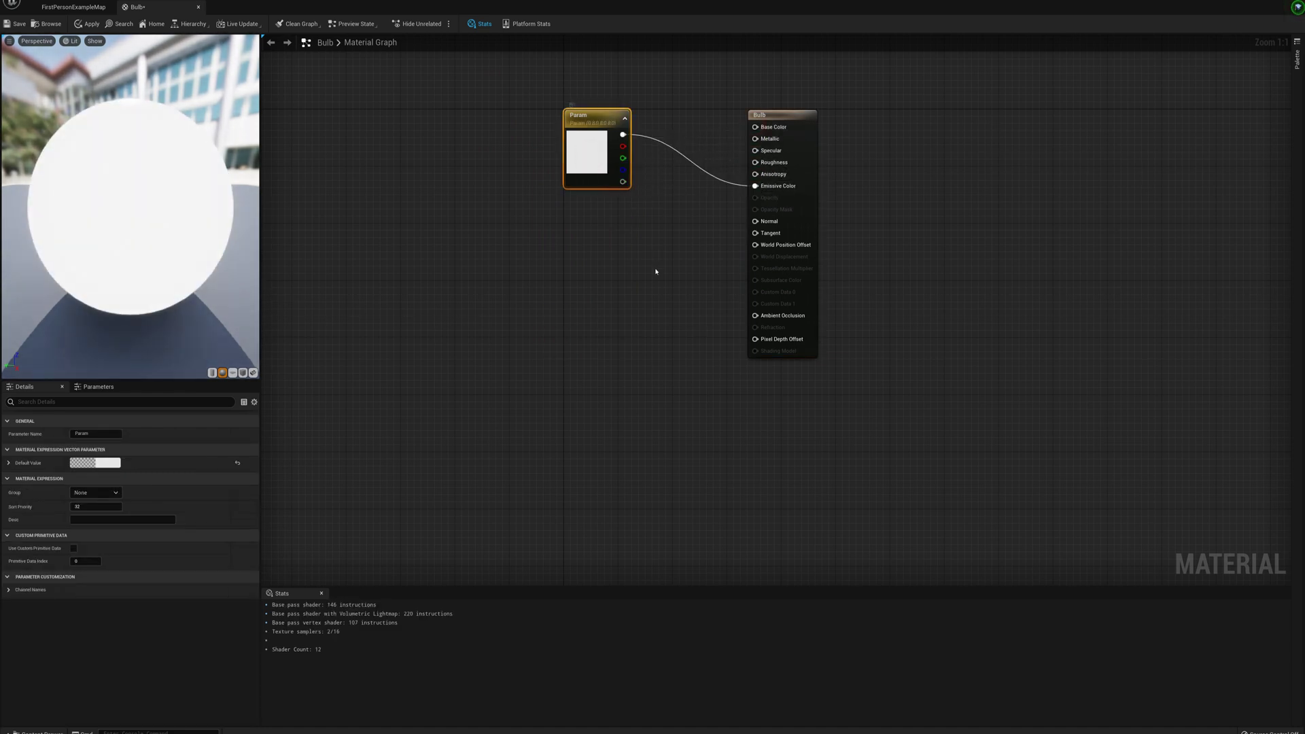
Step: Set the Bulb material's Param color to pale warm yellow, about hue 50, saturation 0.56 and value 0.8
{"action": "double_click", "coordinate": [603, 155]}
{"action": "left_click_drag", "start_coordinate": [651, 238], "coordinate": [663, 256]}
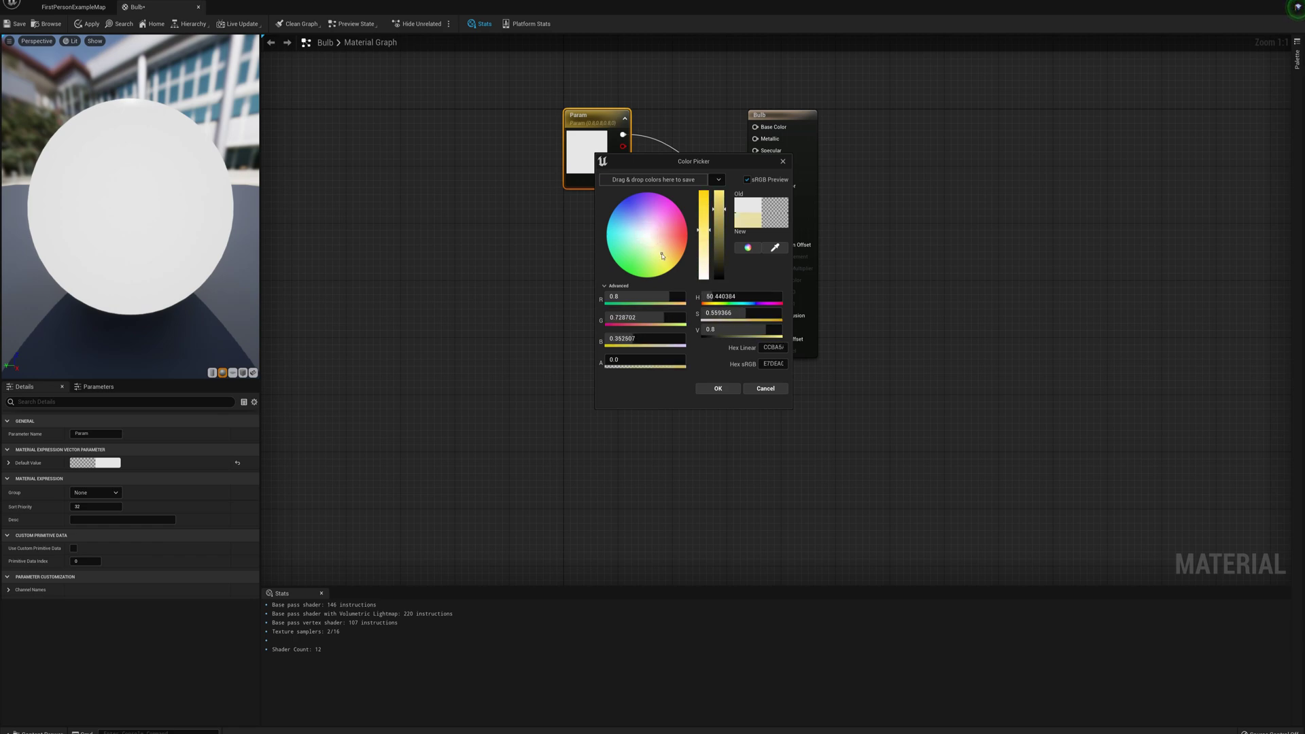
{"action": "left_click", "coordinate": [718, 389]}
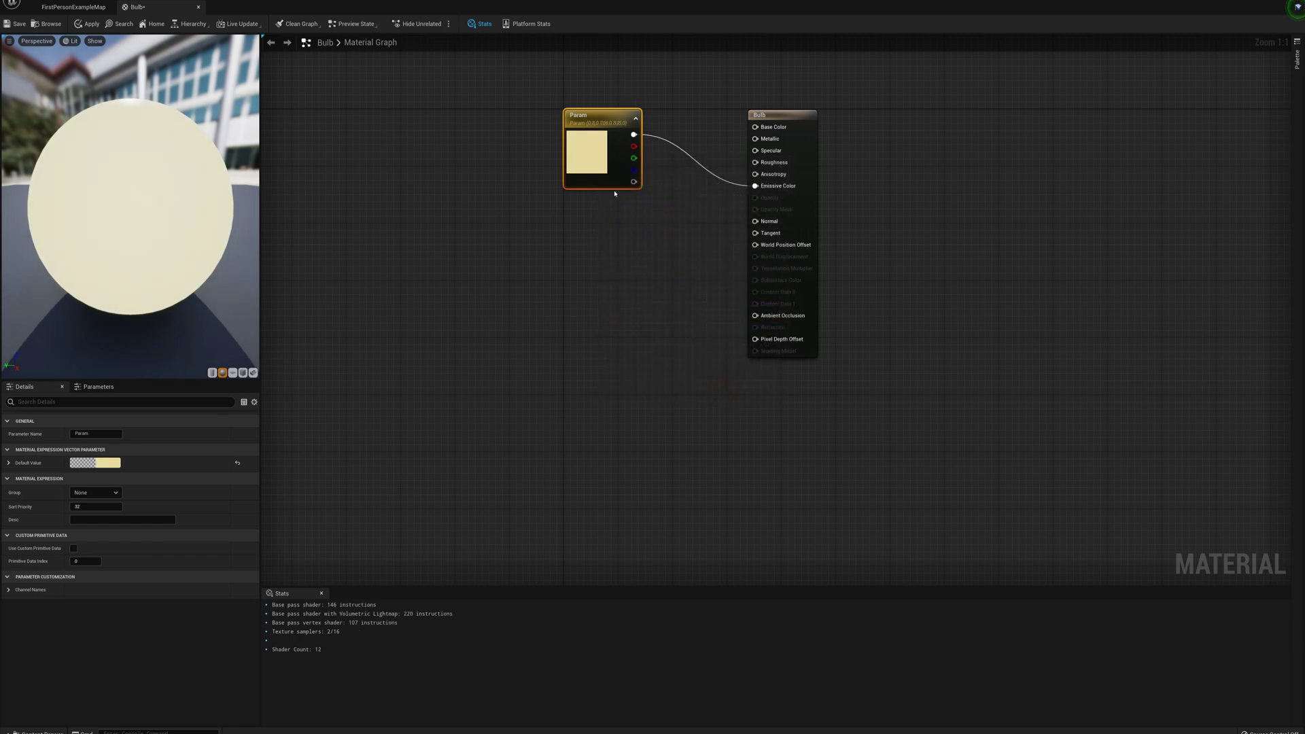
Step: Insert a Multiply node between Param and Emissive Color, feeding Param into input A, and space the nodes out
{"action": "left_click_drag", "start_coordinate": [617, 120], "coordinate": [754, 186]}
{"action": "type", "text": "multiply"}
{"action": "key", "text": "Return"}
{"action": "left_click_drag", "start_coordinate": [682, 221], "coordinate": [682, 192]}
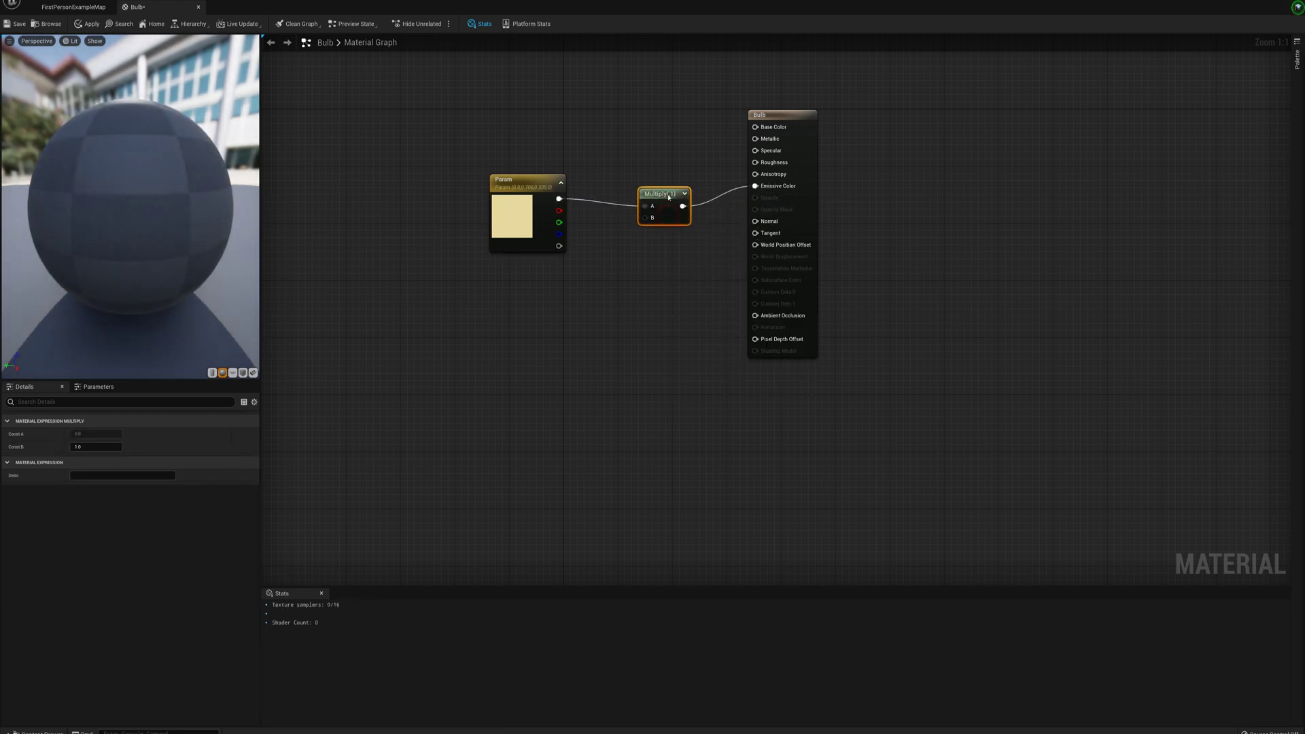
Step: Set the Multiply node's constant B to 10, apply the Bulb material changes, and close its editor
{"action": "left_click", "coordinate": [94, 447]}
{"action": "type", "text": "10"}
{"action": "key", "text": "Return"}
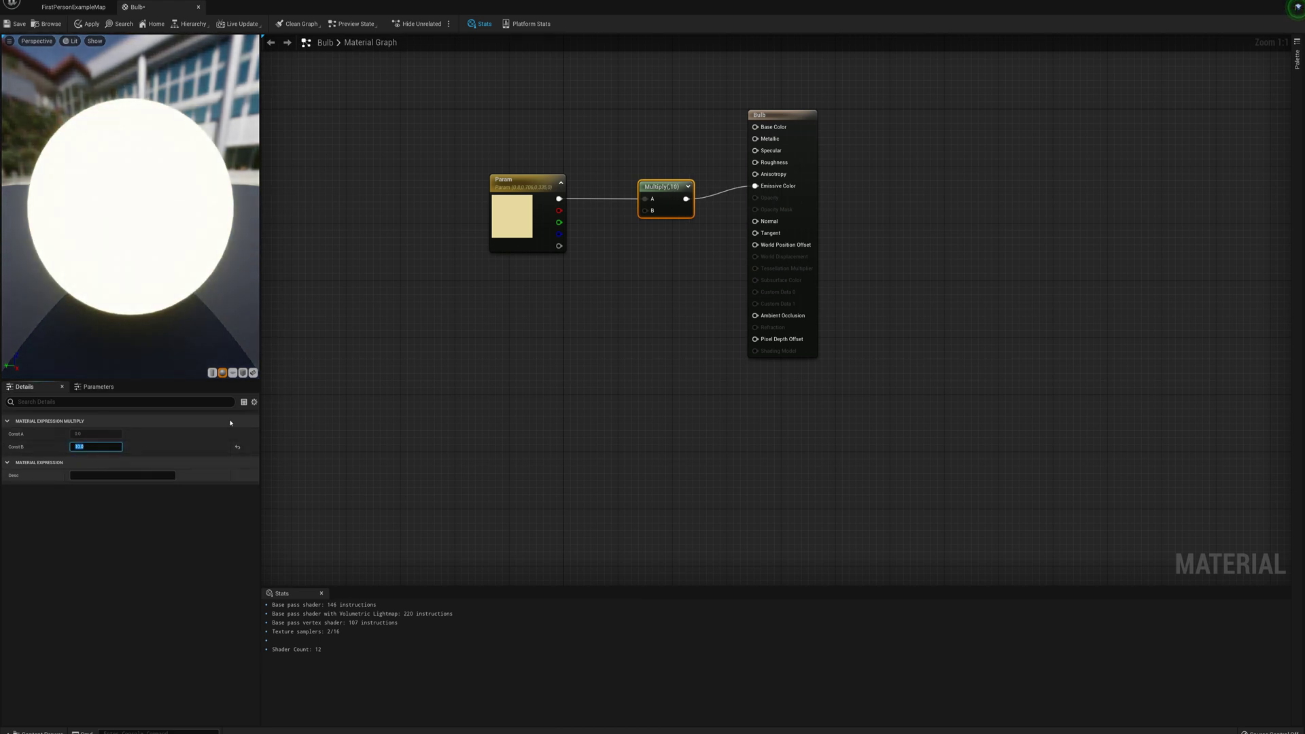
{"action": "left_click", "coordinate": [86, 25]}
{"action": "left_click", "coordinate": [197, 7]}
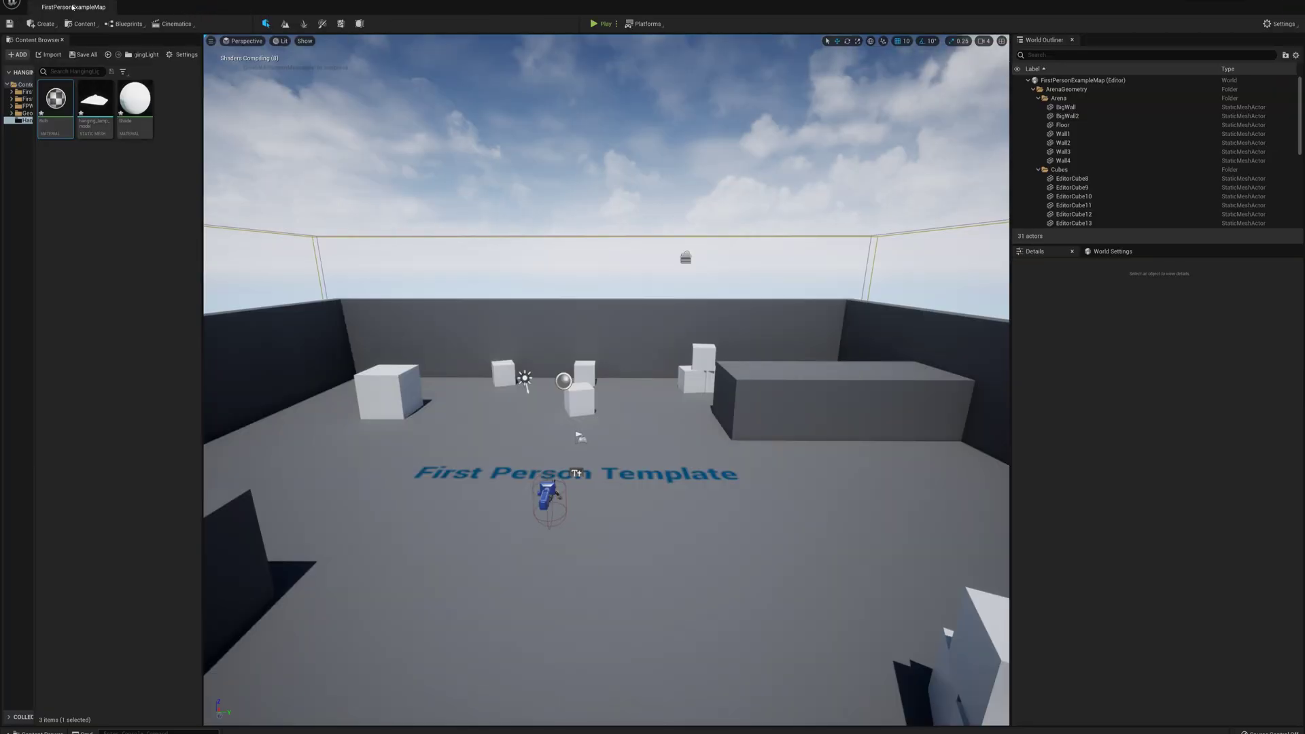
Step: Open the Shade material in a docked editor and move the overlapping Param and output nodes apart
{"action": "double_click", "coordinate": [135, 99]}
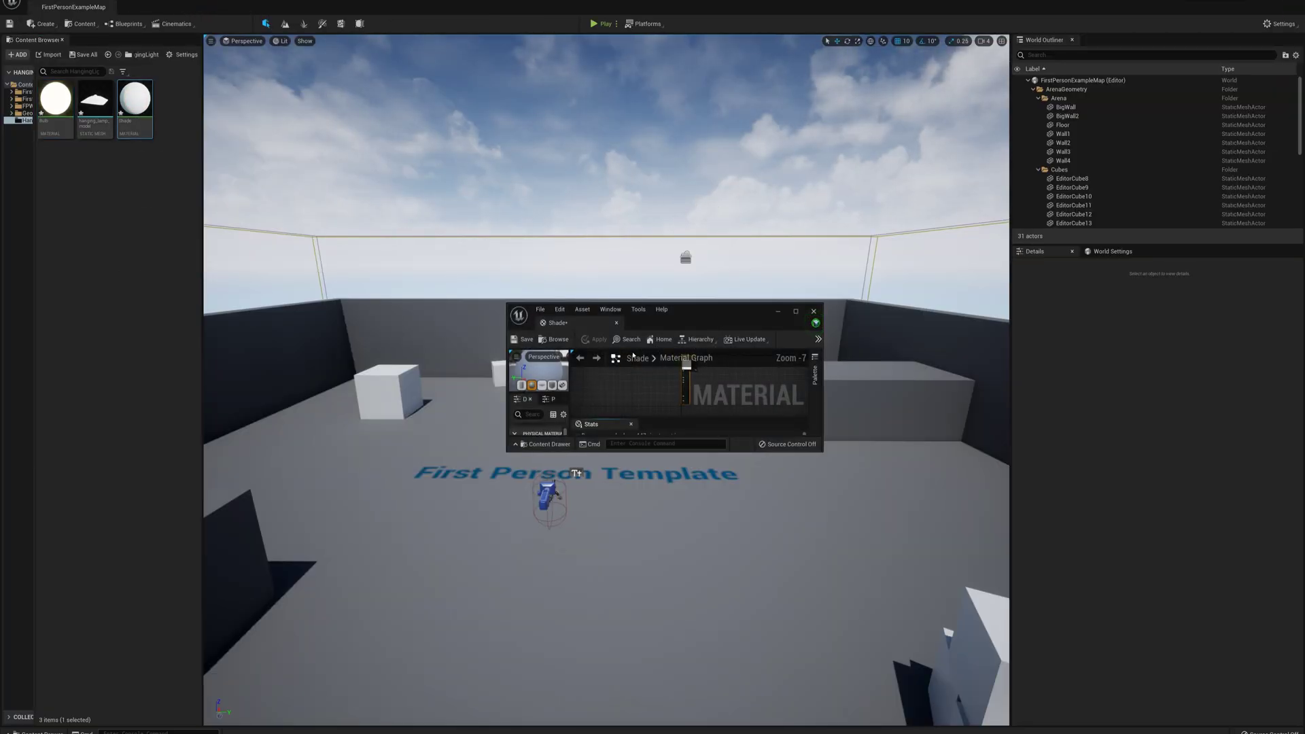
{"action": "left_click_drag", "start_coordinate": [581, 325], "coordinate": [154, 11]}
{"action": "right_click_drag", "start_coordinate": [407, 132], "coordinate": [606, 271]}
{"action": "scroll", "coordinate": [621, 273], "scroll_direction": "up", "scroll_amount": 7}
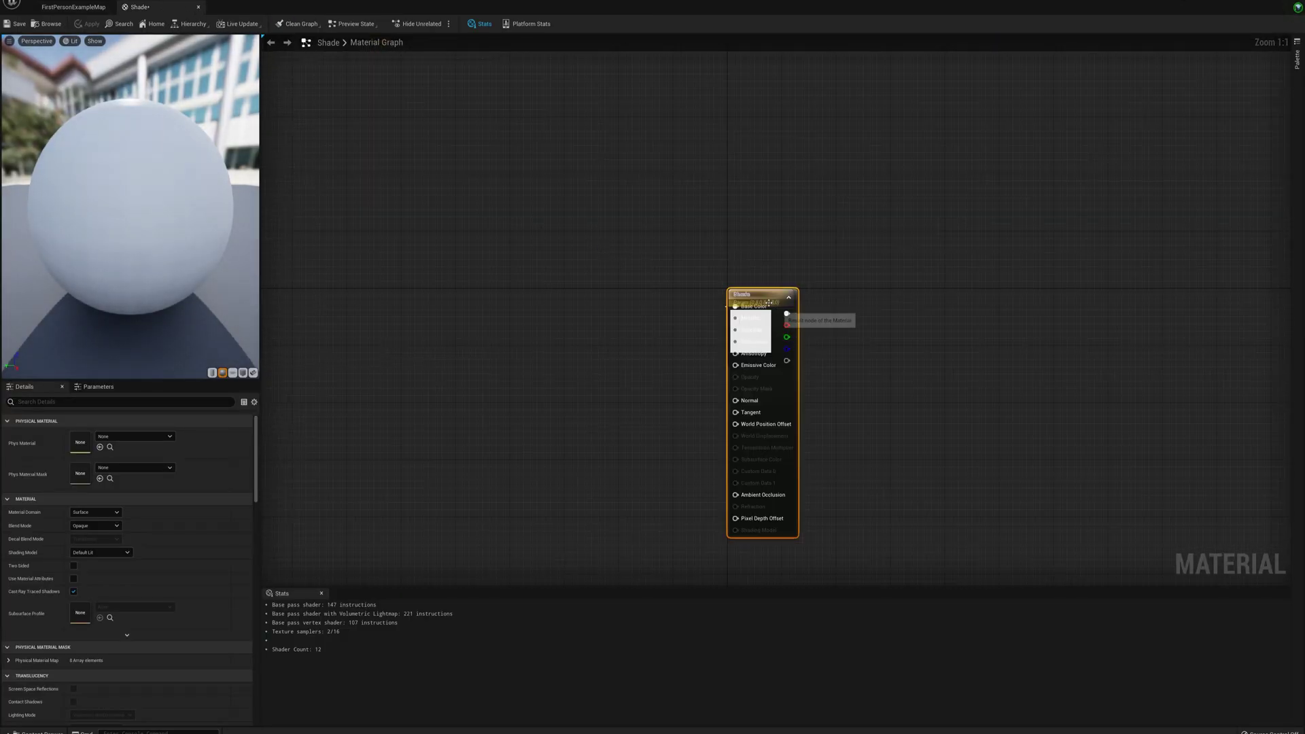
{"action": "left_click_drag", "start_coordinate": [768, 302], "coordinate": [943, 313]}
{"action": "right_click_drag", "start_coordinate": [909, 256], "coordinate": [810, 158]}
{"action": "mouse_move", "coordinate": [831, 204]}
{"action": "left_mouse_down"}
{"action": "mouse_move", "coordinate": [827, 185]}
{"action": "mouse_move", "coordinate": [813, 193]}
{"action": "left_mouse_up"}
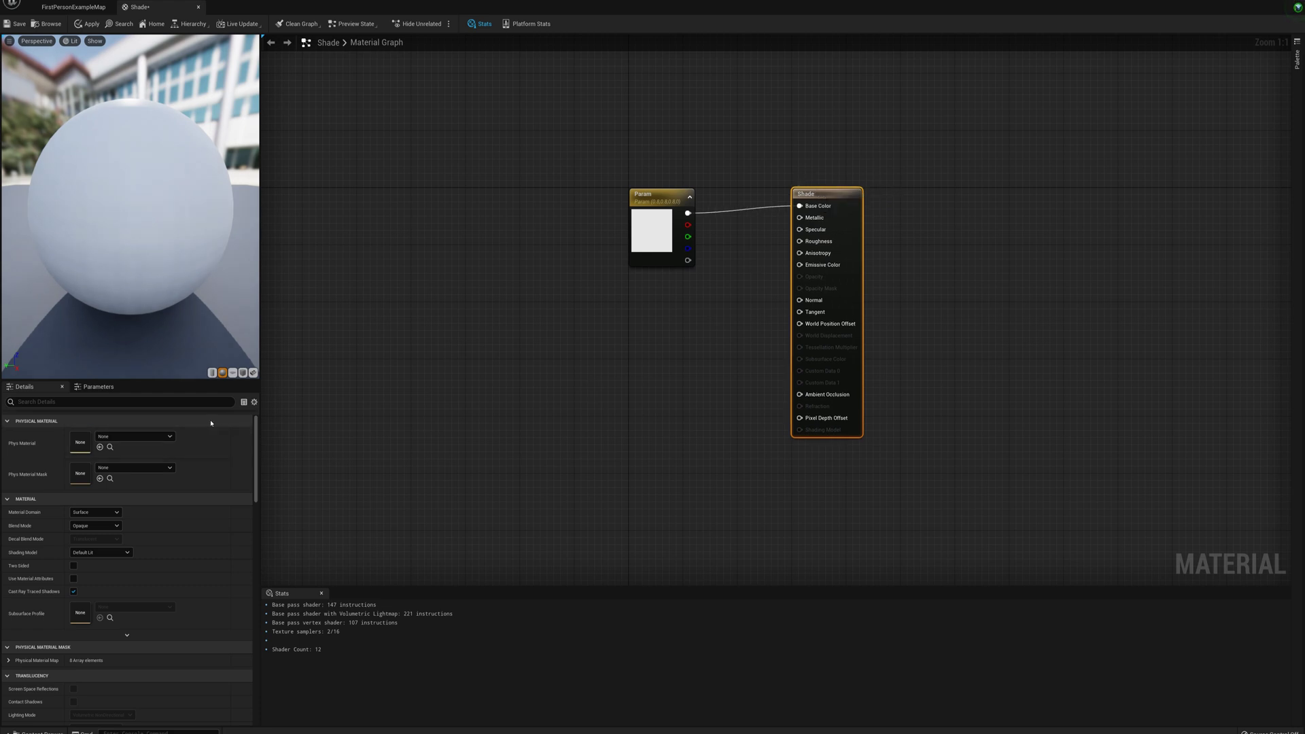
Step: Set the Shade material's blend mode to Translucent, shading model to Thin Translucent, and translucency lighting mode to Surface ForwardShading
{"action": "left_click", "coordinate": [95, 526]}
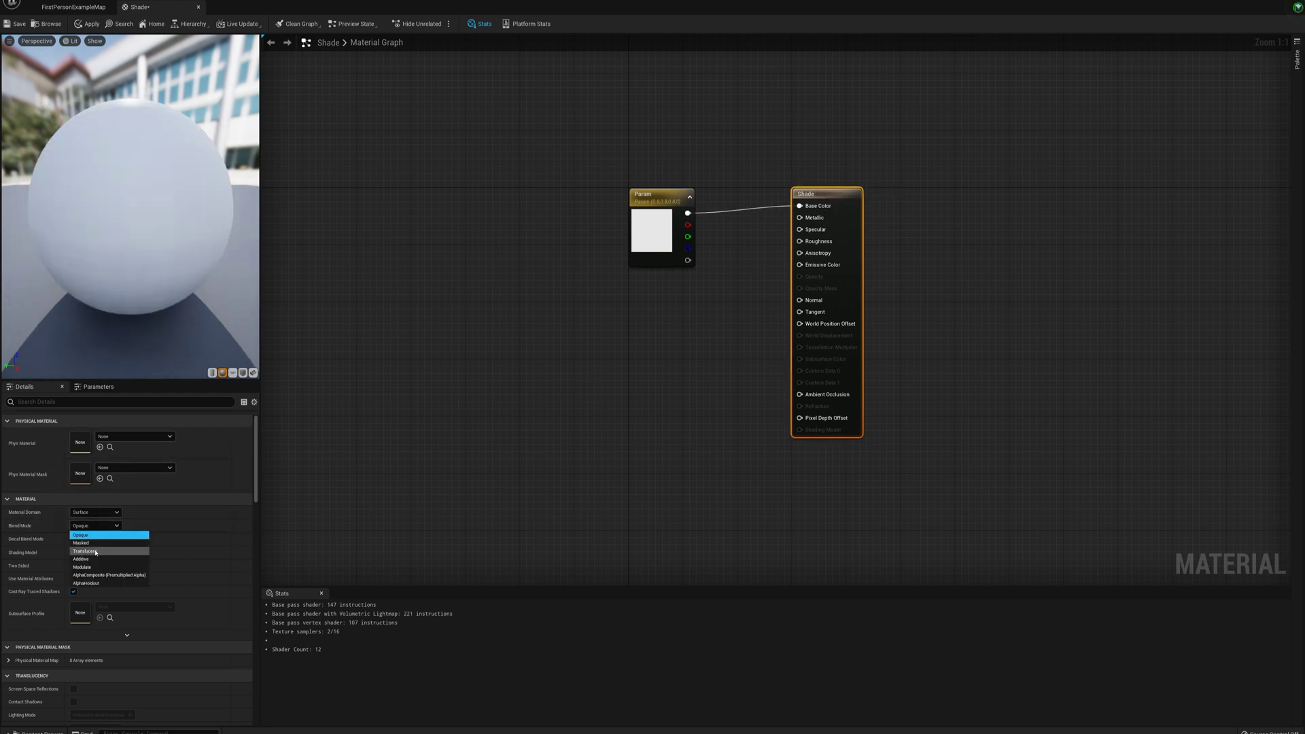
{"action": "left_click", "coordinate": [96, 551]}
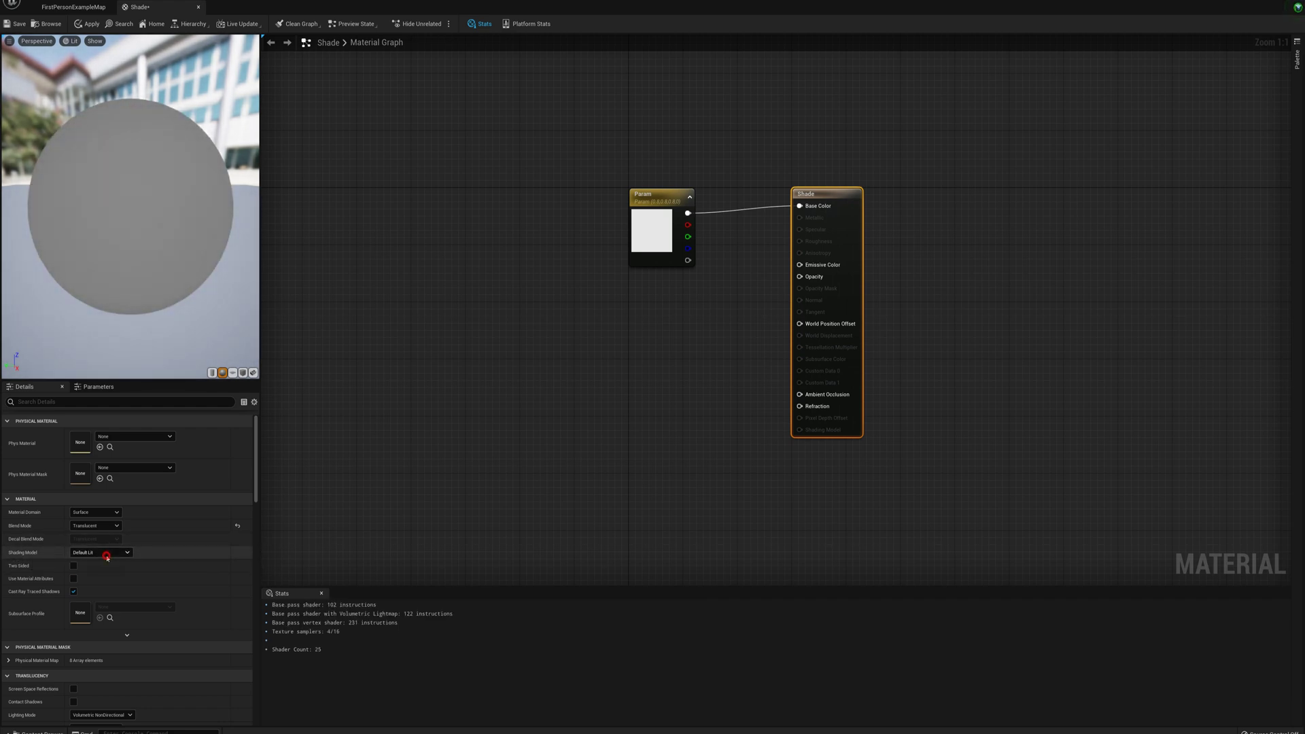
{"action": "left_click", "coordinate": [107, 555]}
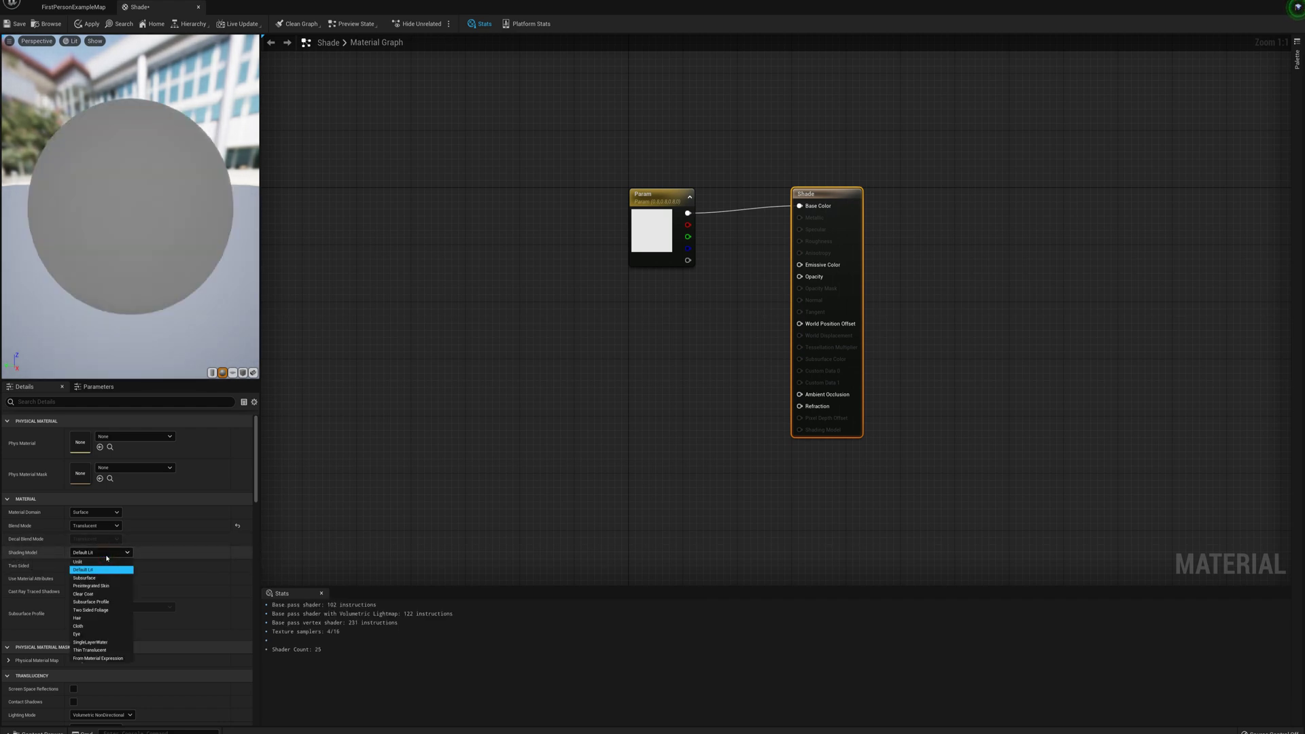
{"action": "left_click", "coordinate": [101, 650]}
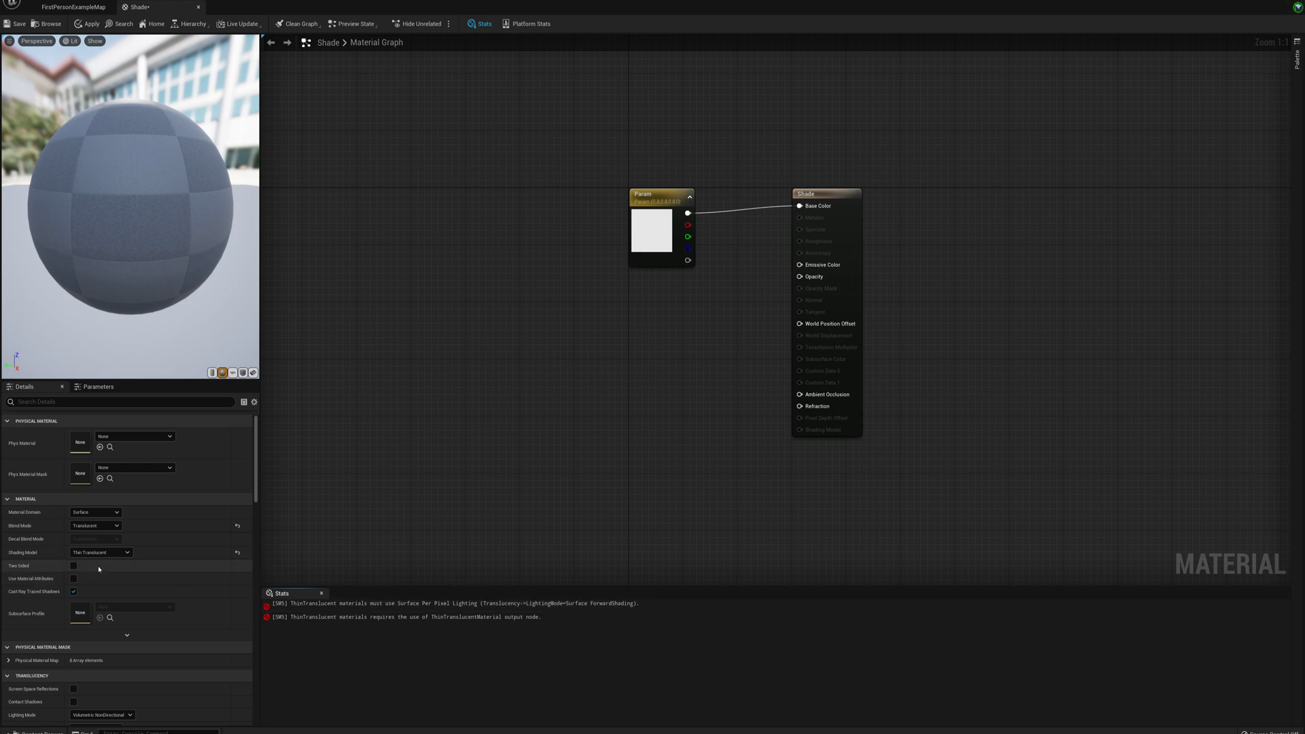
{"action": "scroll", "coordinate": [46, 571], "scroll_direction": "down", "scroll_amount": 3}
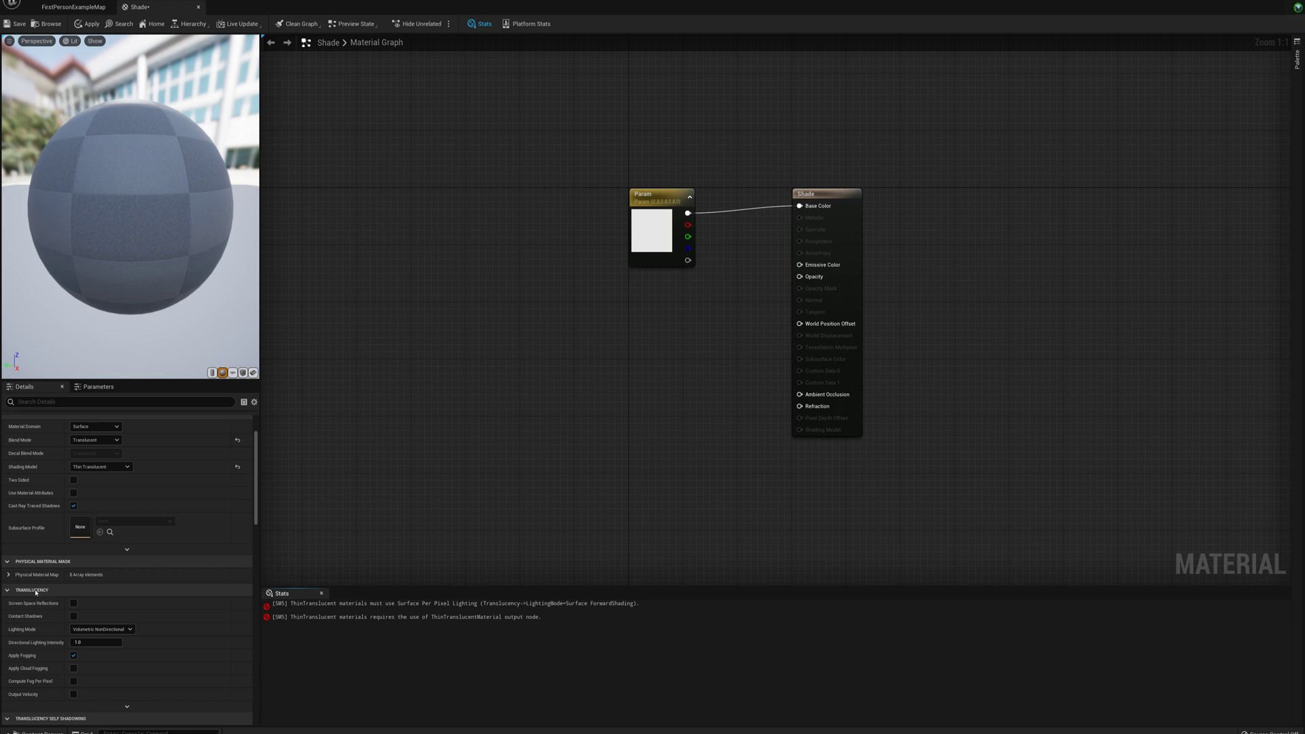
{"action": "left_click", "coordinate": [125, 630]}
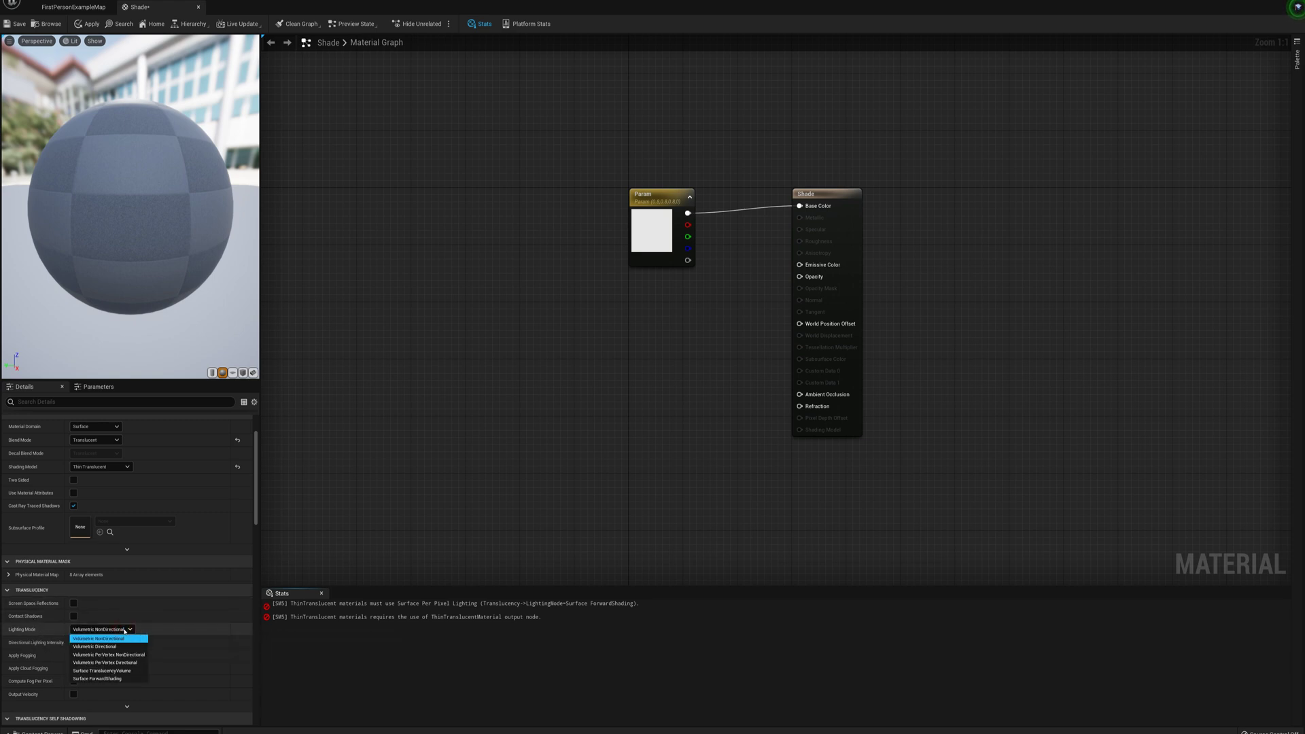
{"action": "left_click", "coordinate": [113, 679]}
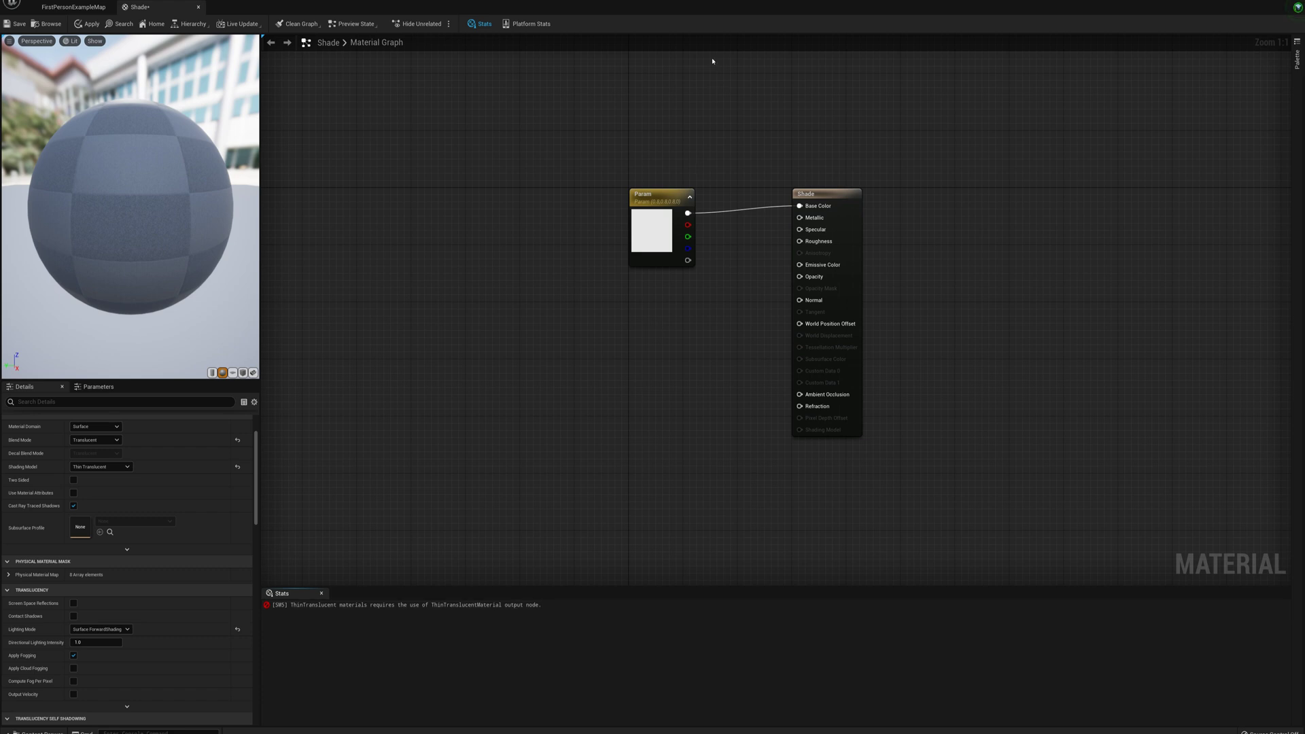
Step: Add a ThinTranslucentMaterialOutput node above the Shade output and connect Param to its TransmittanceColor
{"action": "left_click_drag", "start_coordinate": [661, 190], "coordinate": [586, 247]}
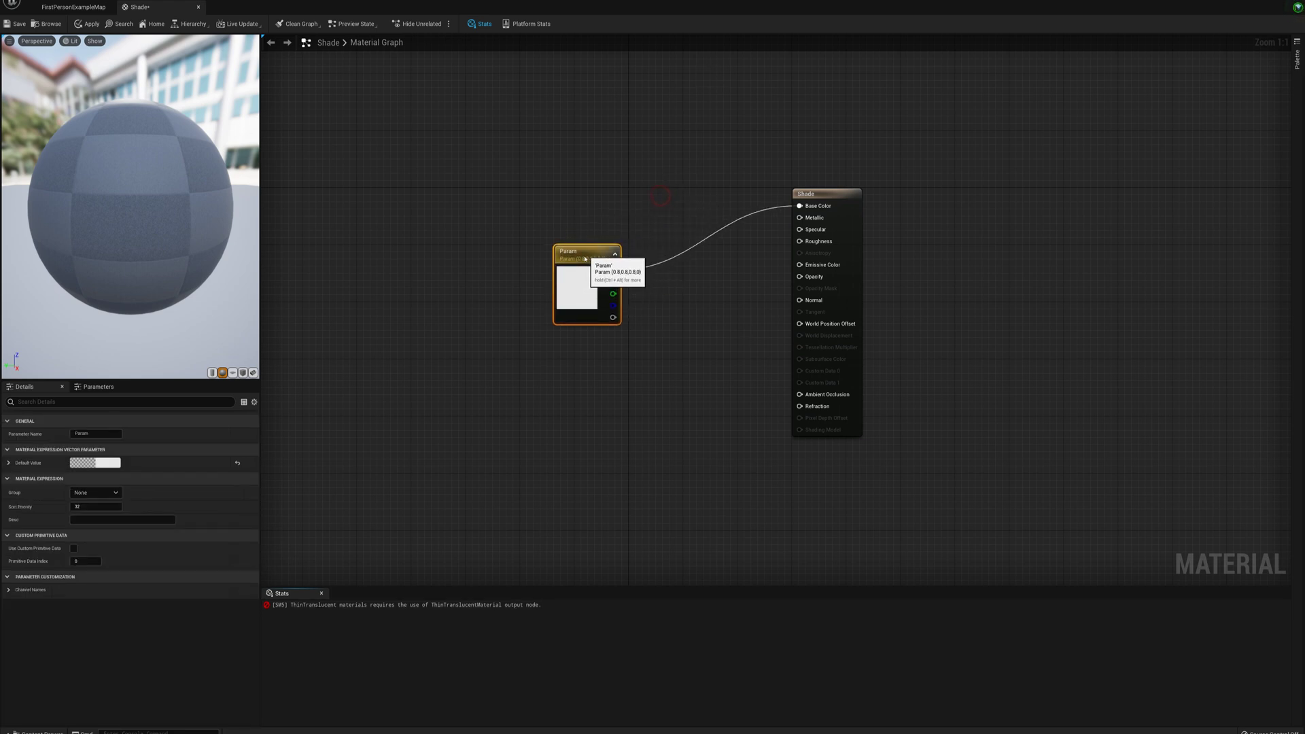
{"action": "right_click", "coordinate": [757, 157]}
{"action": "type", "text": "thin"}
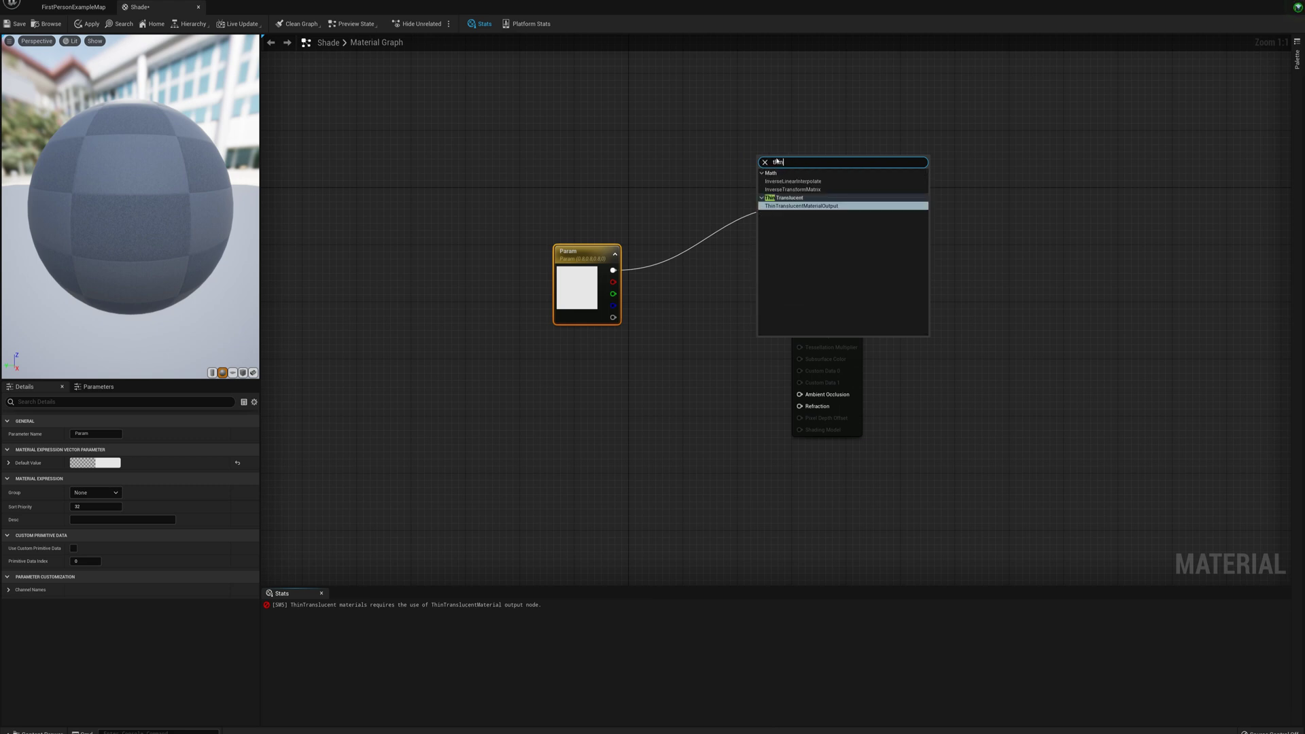
{"action": "left_click", "coordinate": [802, 206]}
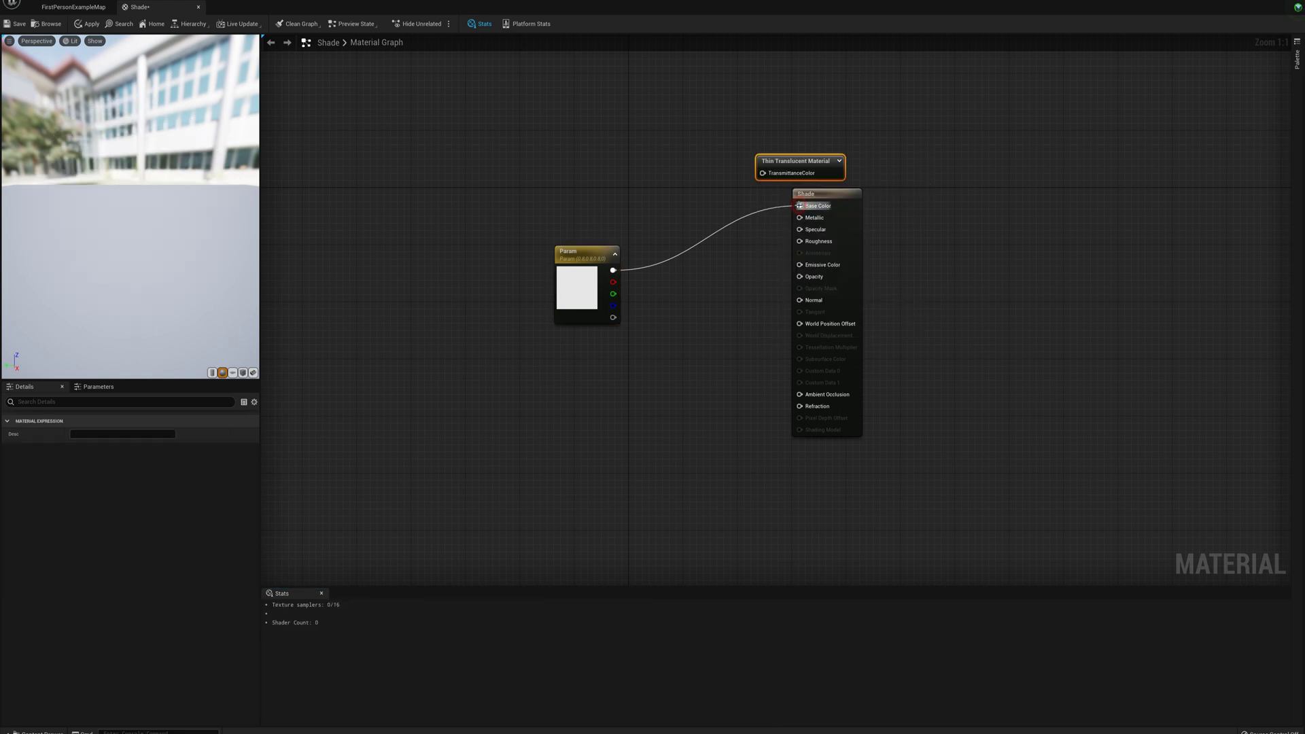
{"action": "left_click_drag", "start_coordinate": [810, 156], "coordinate": [853, 153]}
{"action": "left_click_drag", "start_coordinate": [613, 270], "coordinate": [817, 171]}
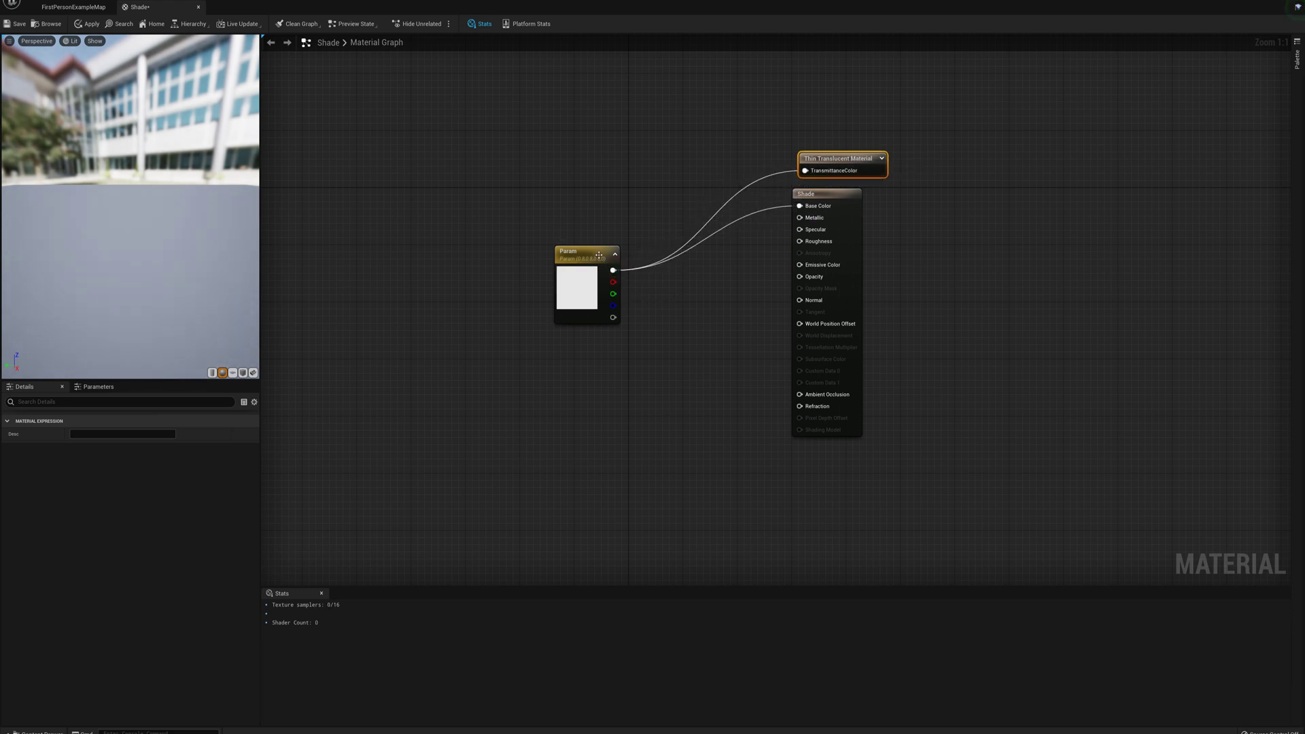
Step: Set the Shade material's Param color to a darker green, with red 0, green about 0.5 and blue about 0.03
{"action": "double_click", "coordinate": [572, 284]}
{"action": "left_click_drag", "start_coordinate": [616, 395], "coordinate": [598, 409]}
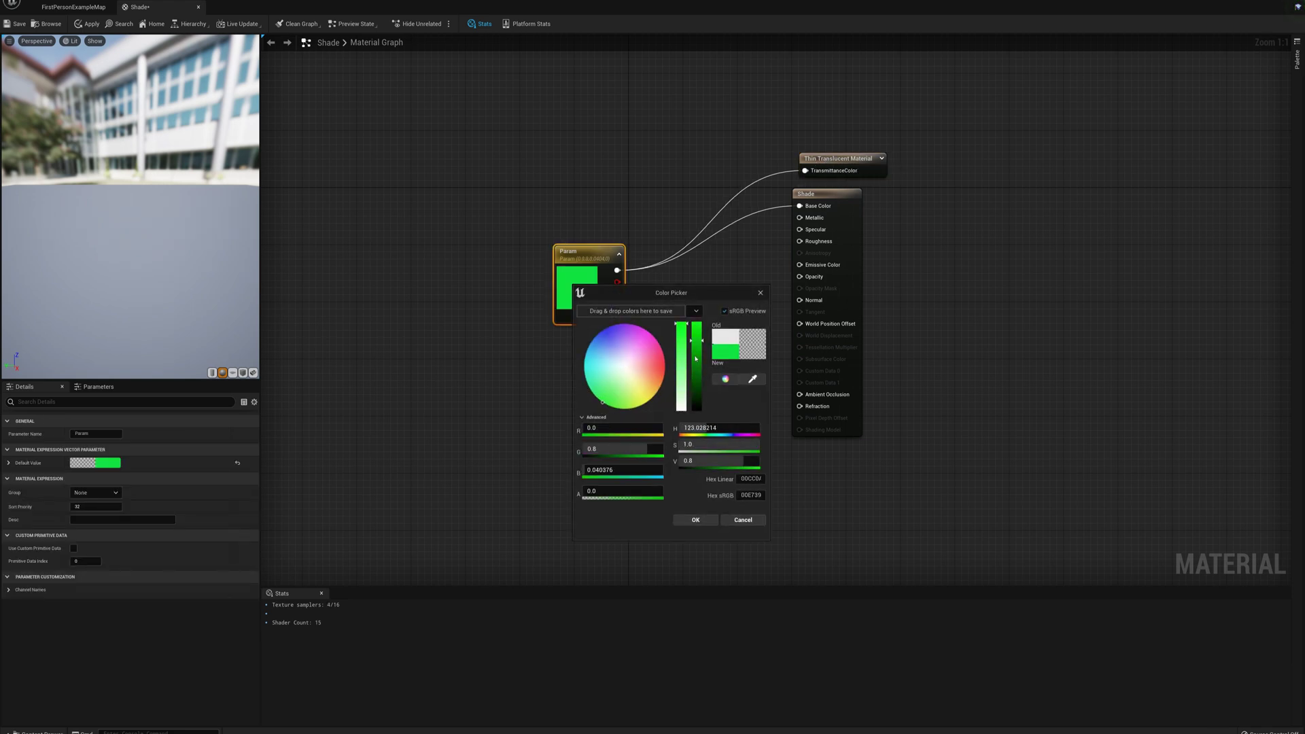
{"action": "left_click", "coordinate": [699, 368]}
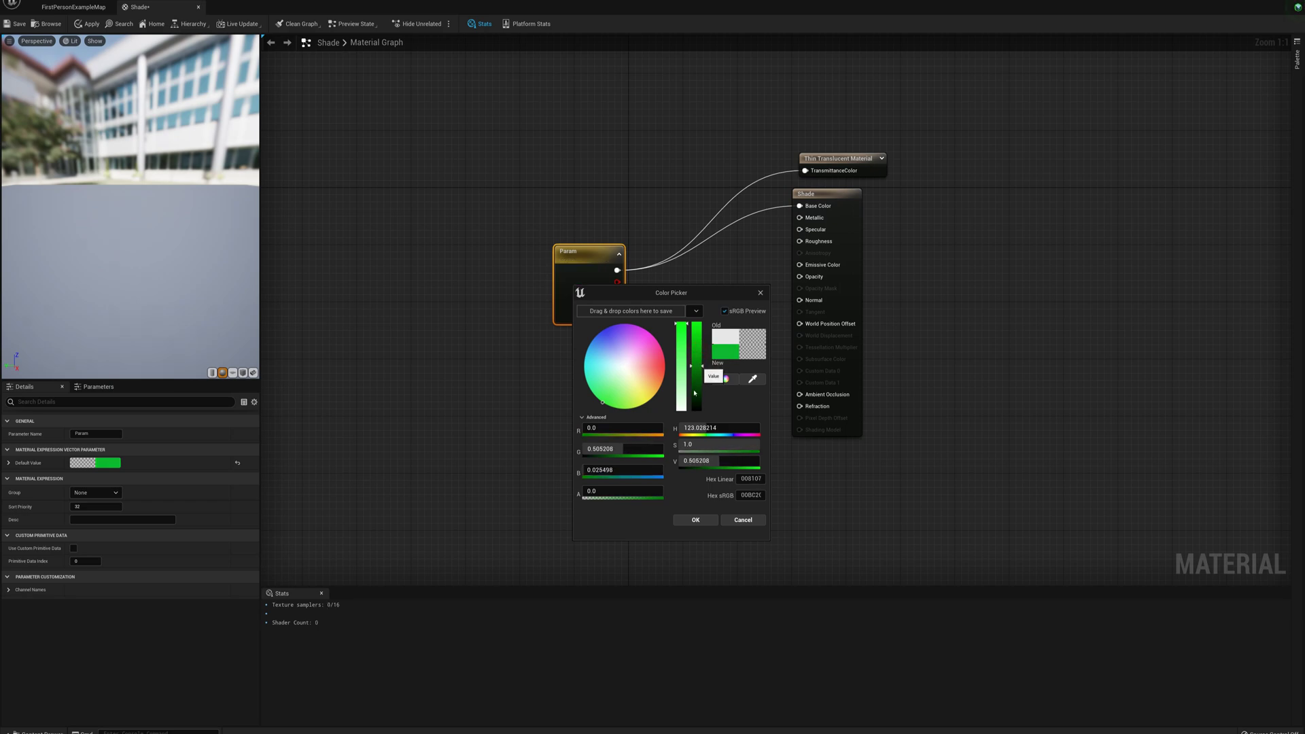
{"action": "left_click", "coordinate": [693, 520]}
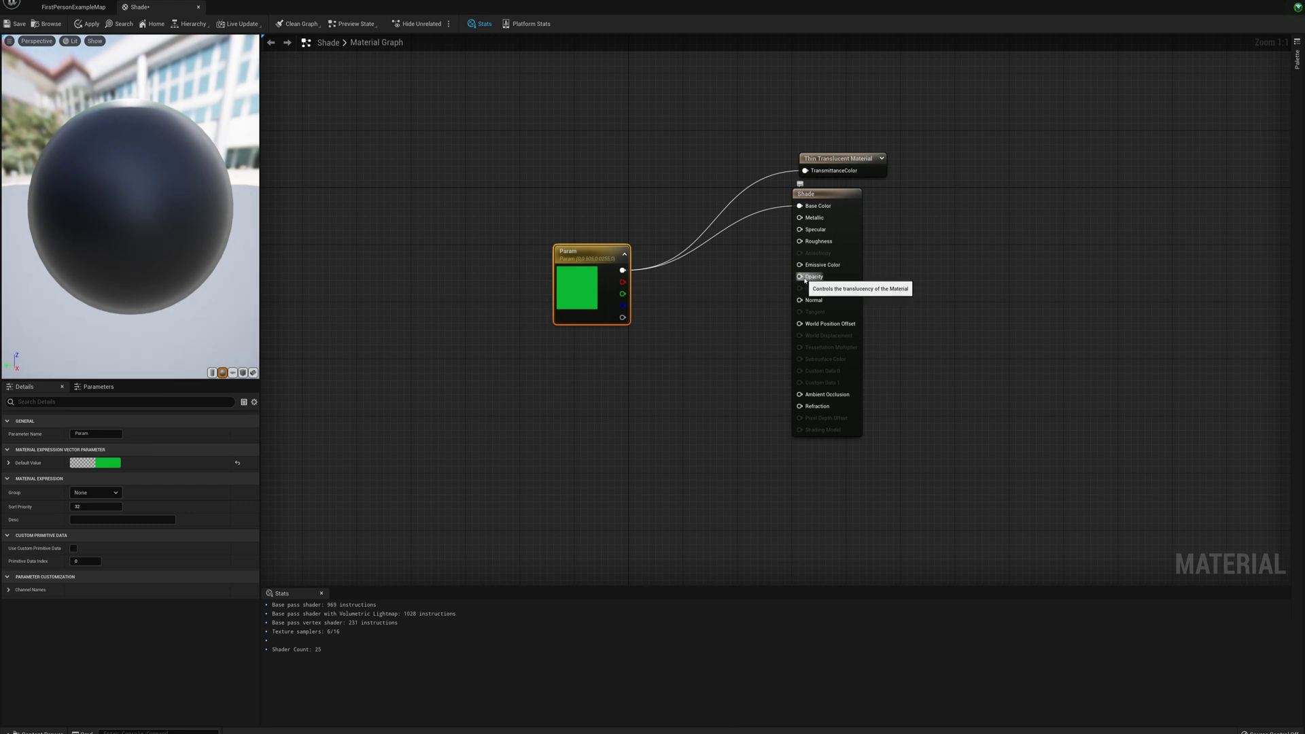
Step: Add a Constant node, connect it to the Shade material's Opacity, and give it a fractional value for partial transparency
{"action": "left_click", "coordinate": [703, 322]}
{"action": "left_click_drag", "start_coordinate": [720, 341], "coordinate": [801, 277]}
{"action": "left_click", "coordinate": [109, 436]}
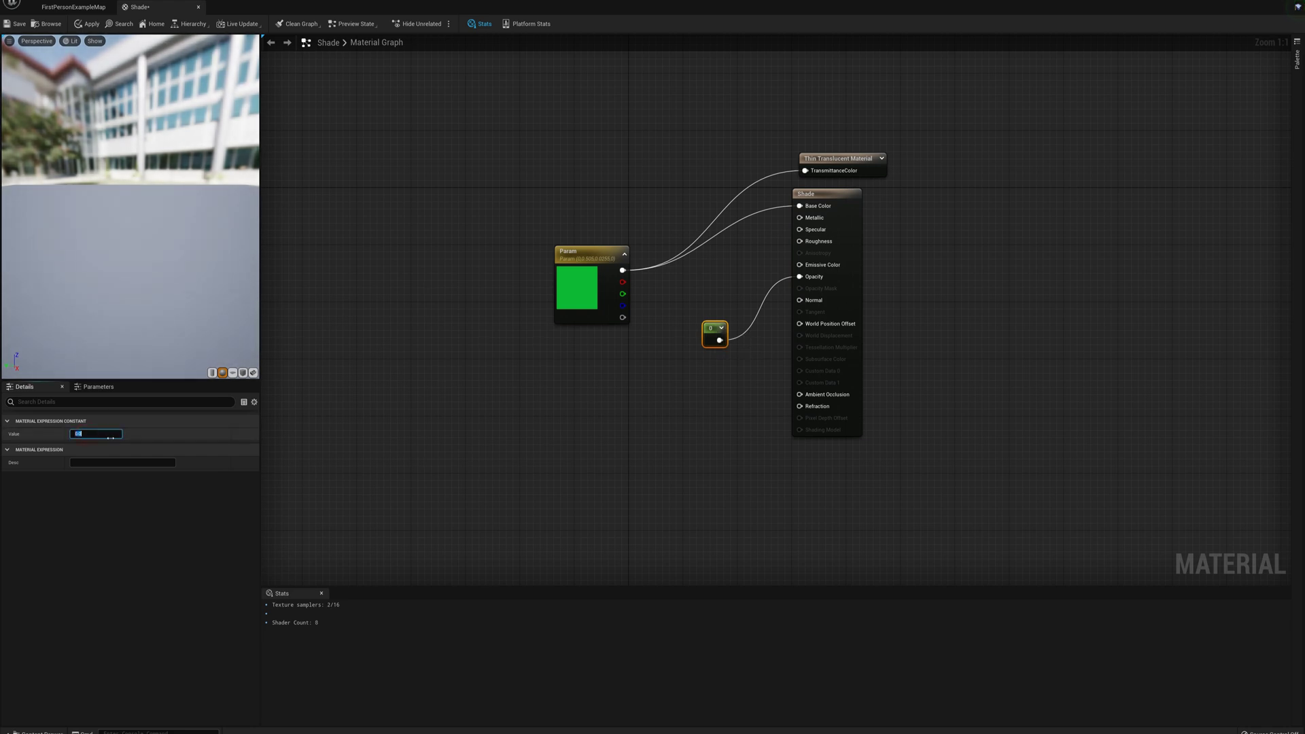
{"action": "key", "text": "Return"}
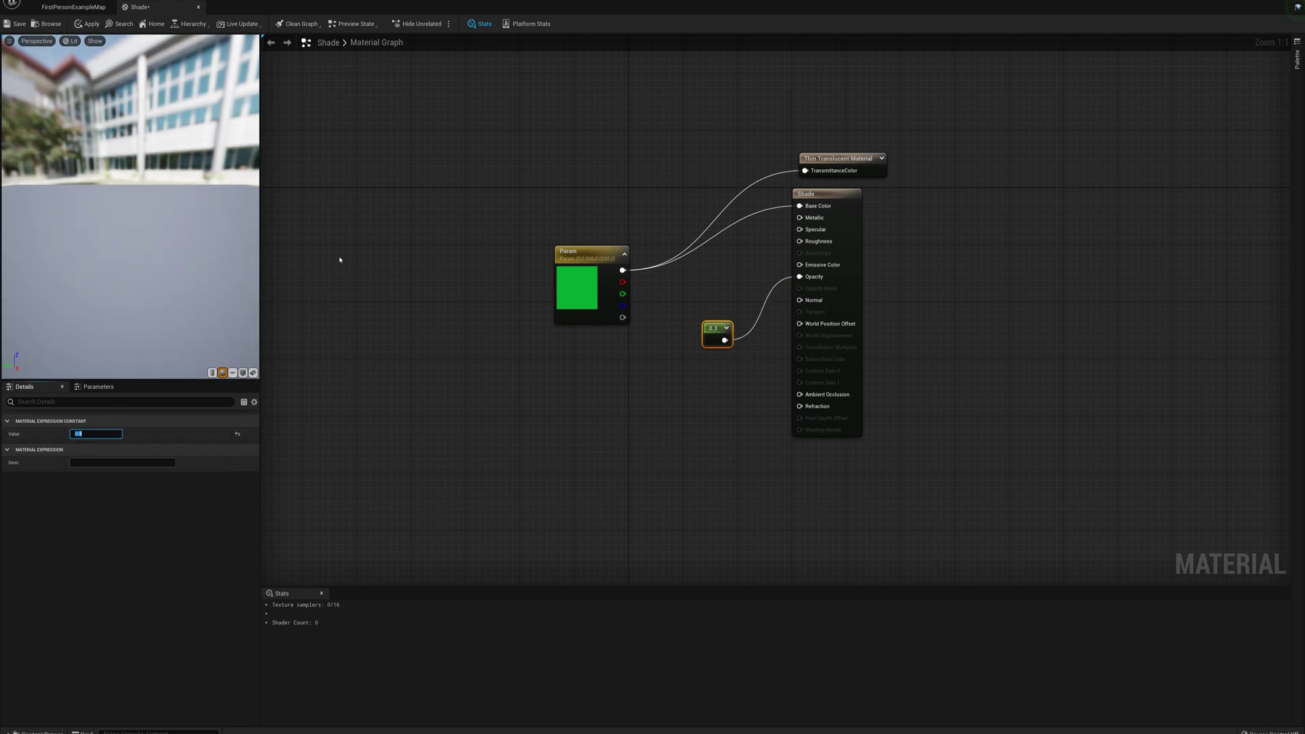
Step: Apply the Shade material changes, check the preview sphere from other angles, and close the material editor
{"action": "left_click", "coordinate": [88, 24]}
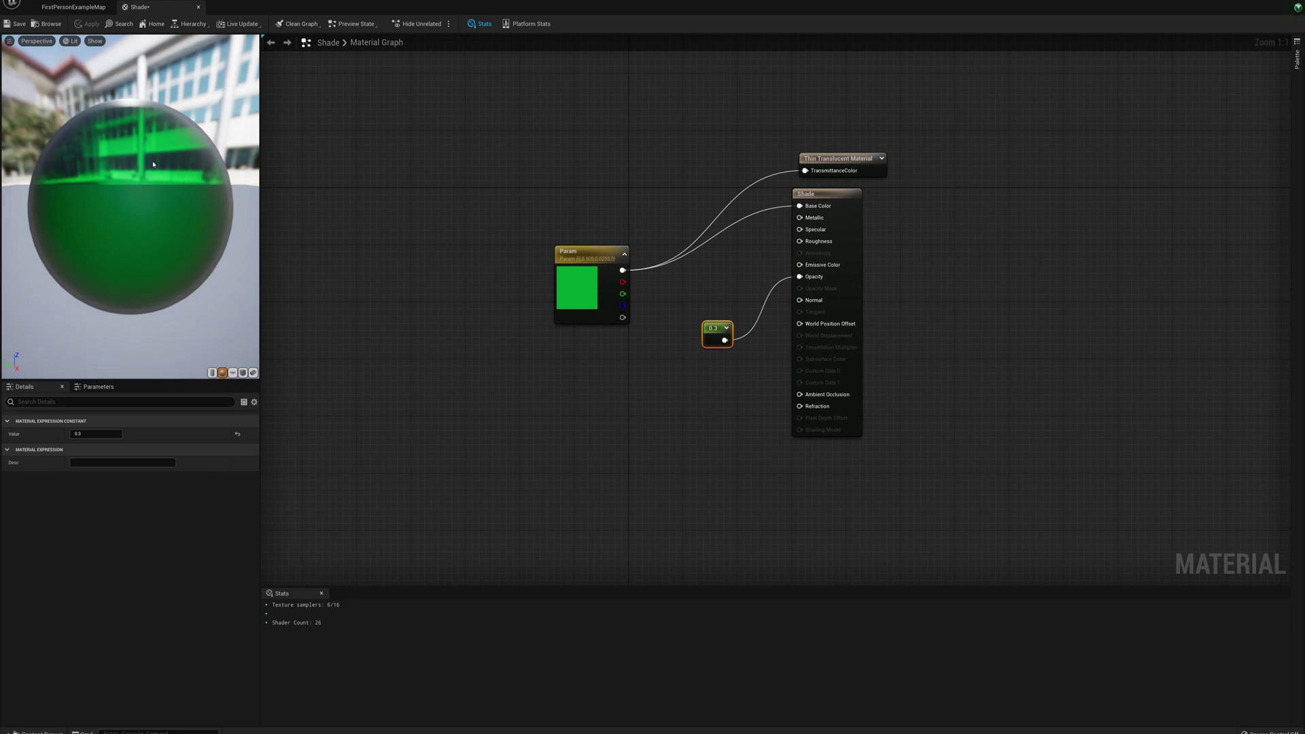
{"action": "left_click_drag", "start_coordinate": [153, 165], "coordinate": [82, 136]}
{"action": "left_click_drag", "start_coordinate": [249, 181], "coordinate": [143, 163]}
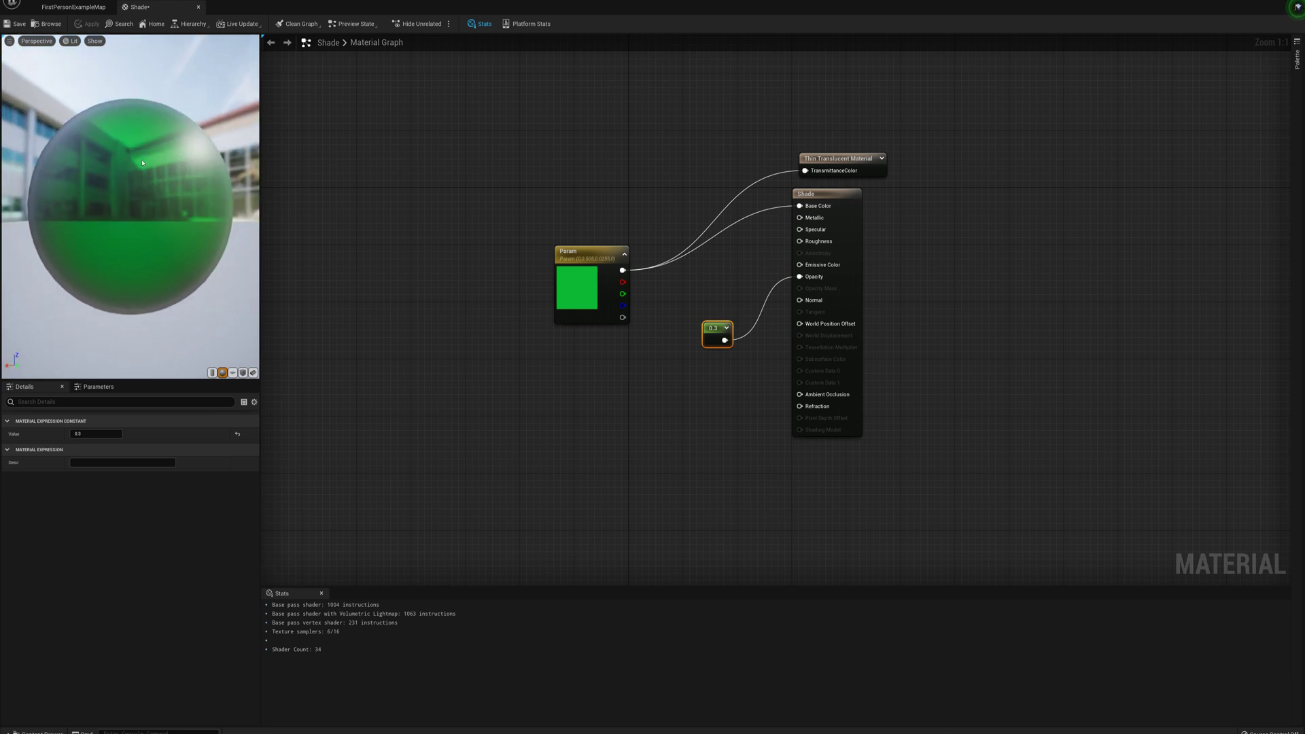
{"action": "left_click", "coordinate": [198, 7]}
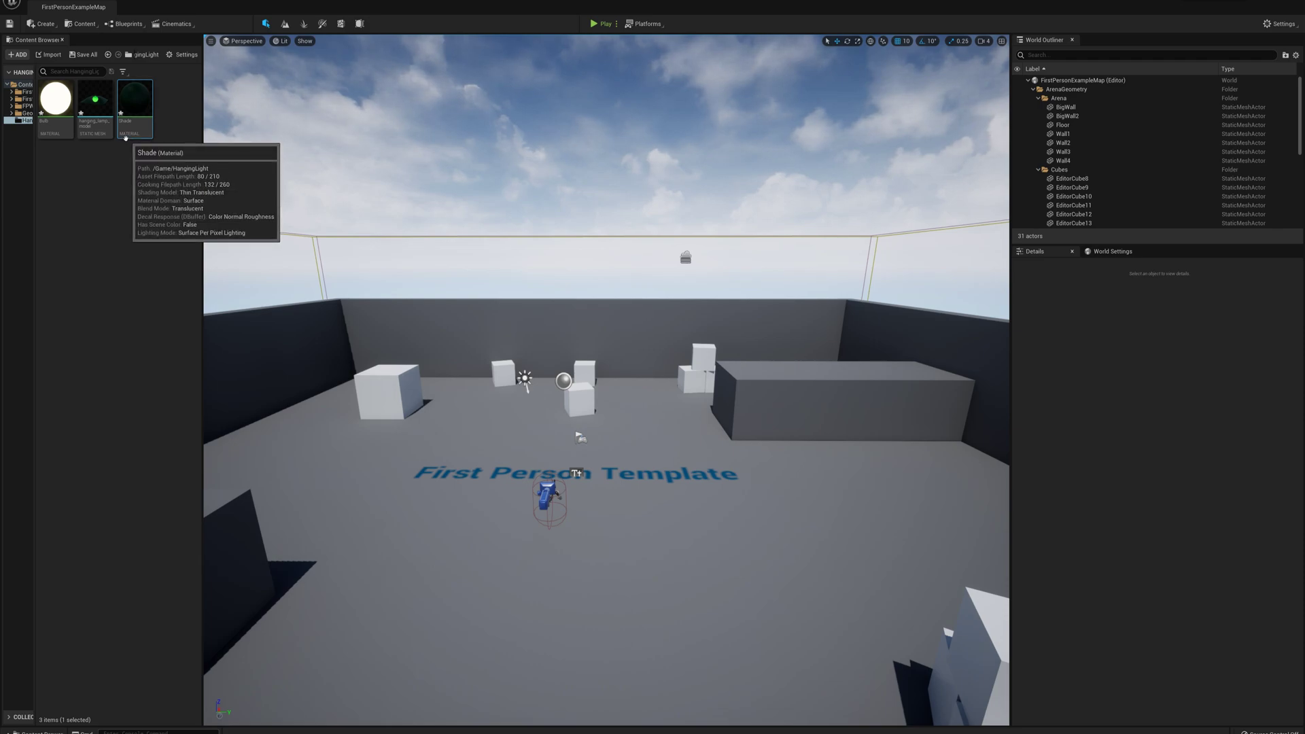
Step: Create an Actor Blueprint class named HangingLight_Actor in the HangingLight folder and open it in a docked editor
{"action": "right_click", "coordinate": [88, 200]}
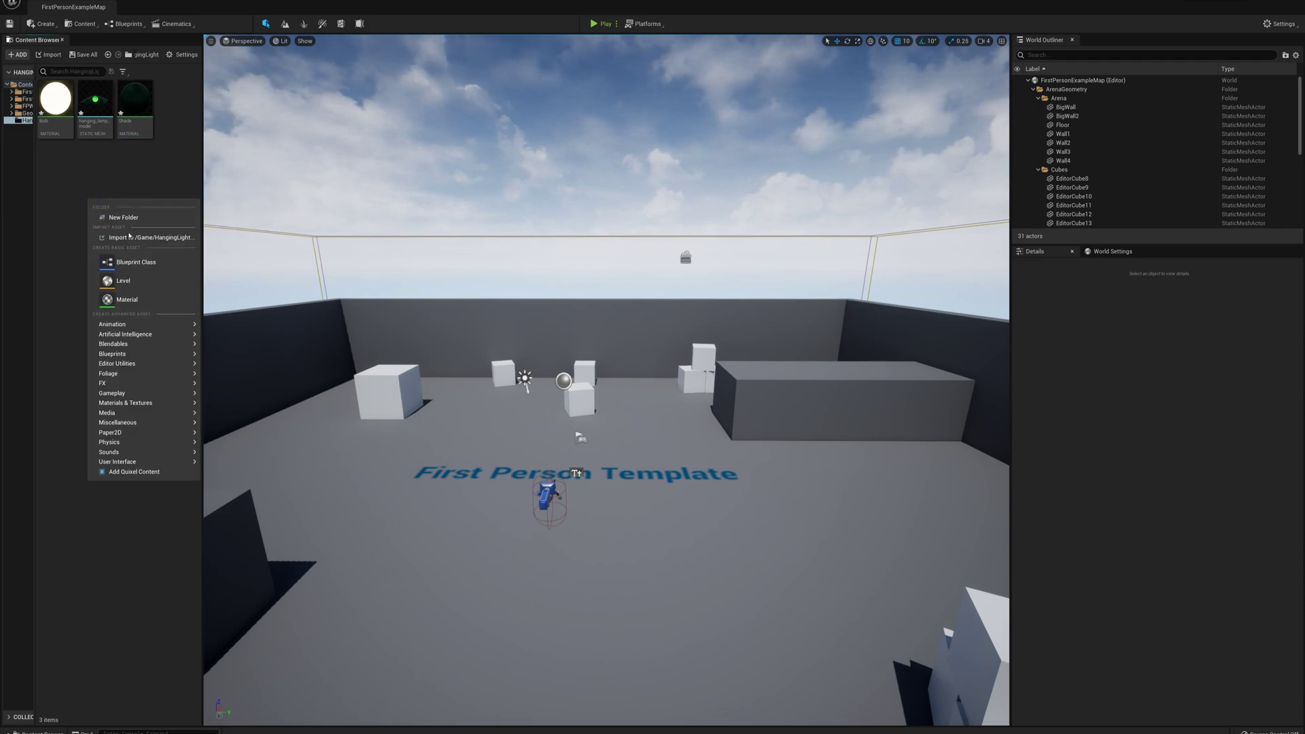
{"action": "left_click", "coordinate": [129, 263]}
{"action": "left_click", "coordinate": [572, 297]}
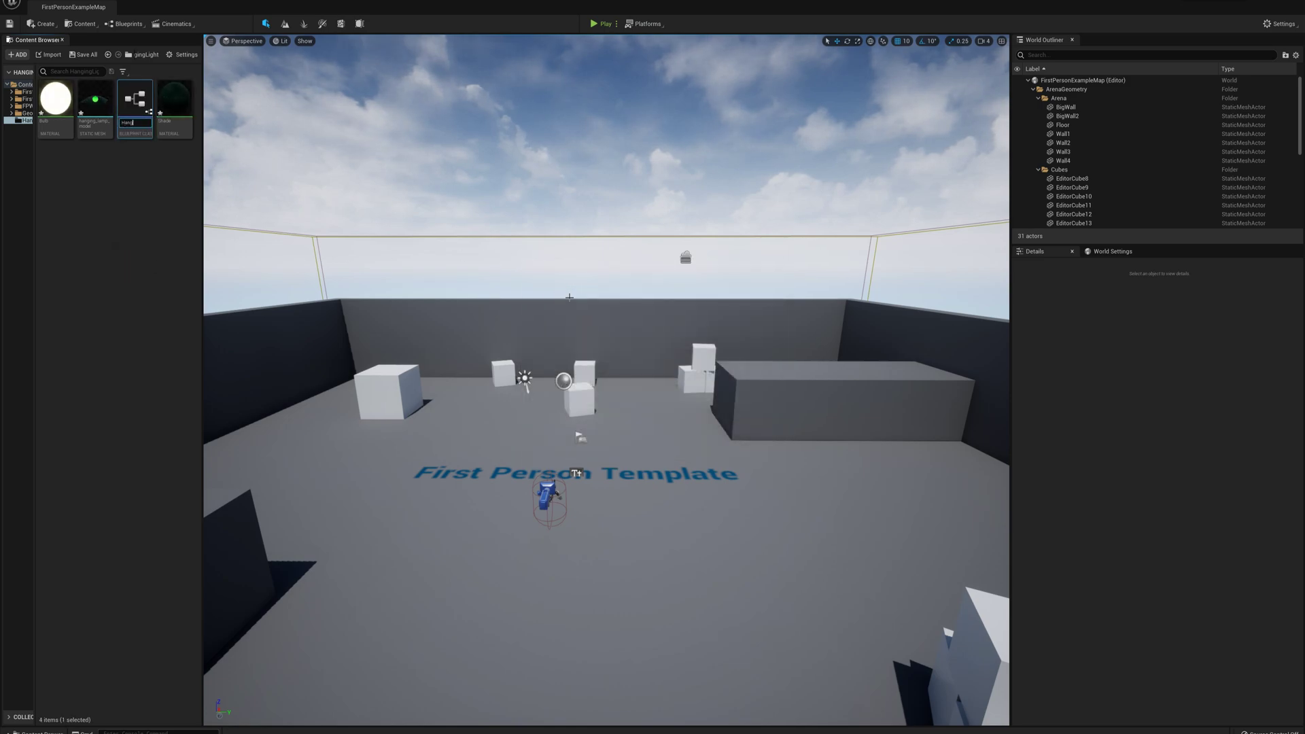
{"action": "type", "text": "HangingLight_Actor"}
{"action": "key", "text": "Return"}
{"action": "key", "text": "Return"}
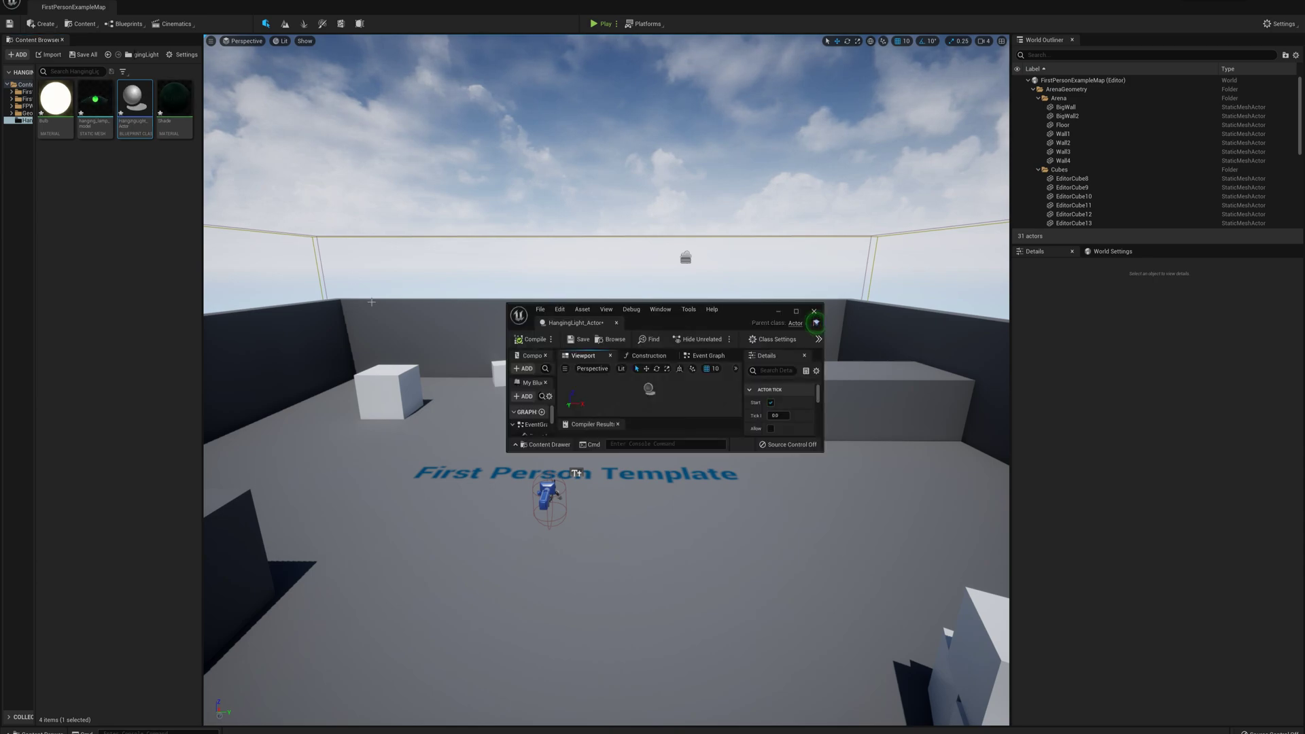
{"action": "left_click_drag", "start_coordinate": [596, 322], "coordinate": [184, 9]}
Step: Add a Static Mesh component named Lamp to the HangingLight_Actor Blueprint
{"action": "left_click", "coordinate": [19, 53]}
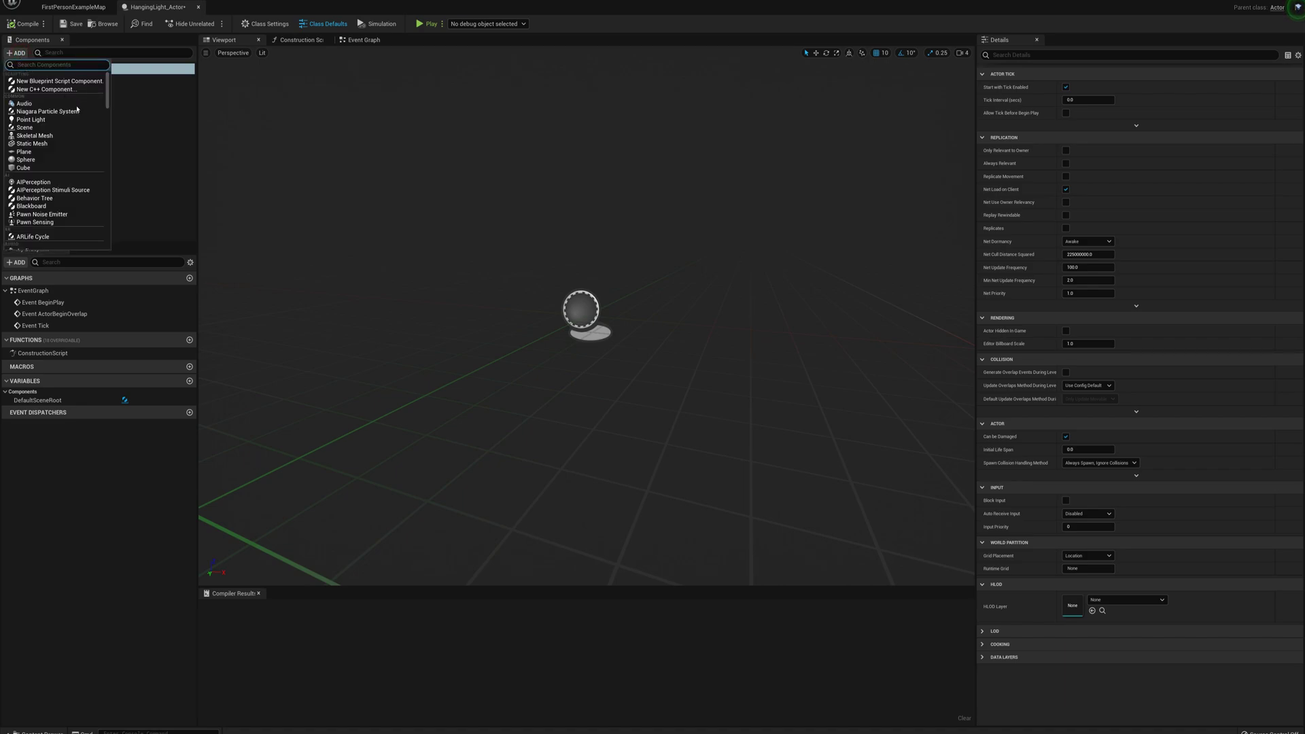
{"action": "type", "text": "static"}
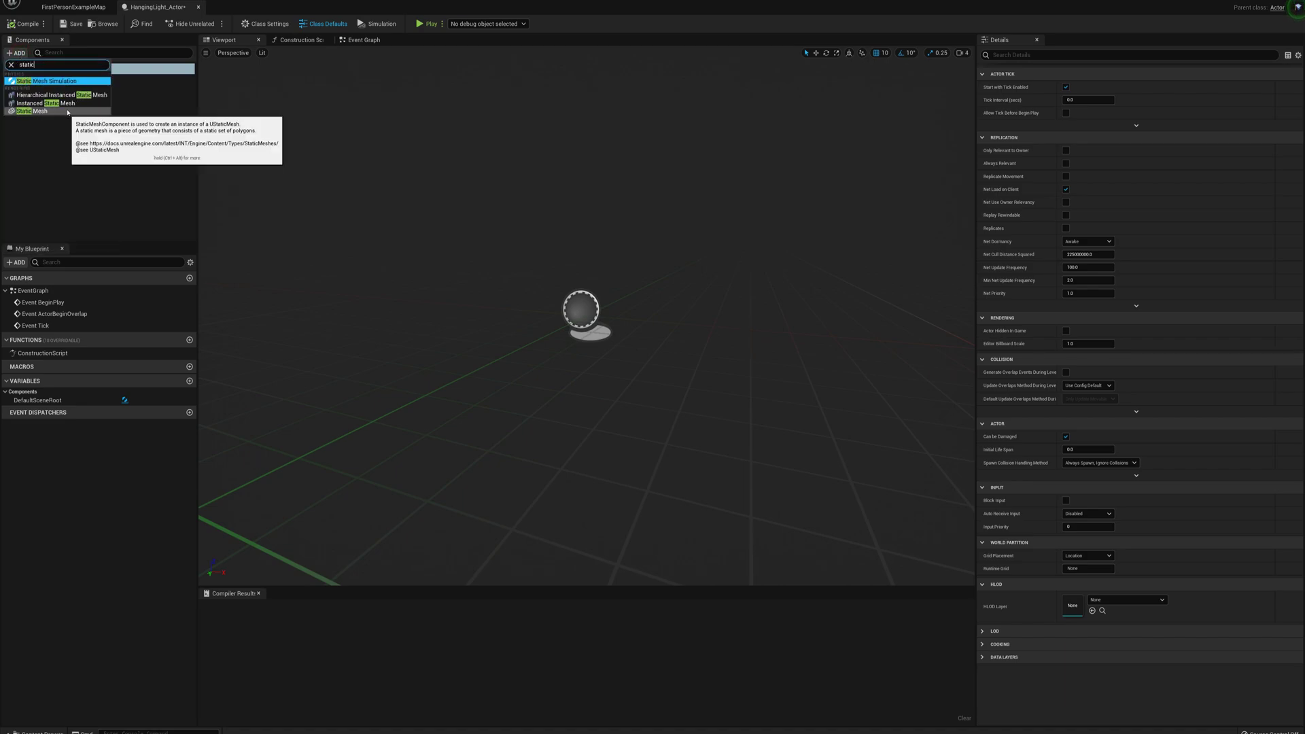
{"action": "left_click", "coordinate": [84, 111]}
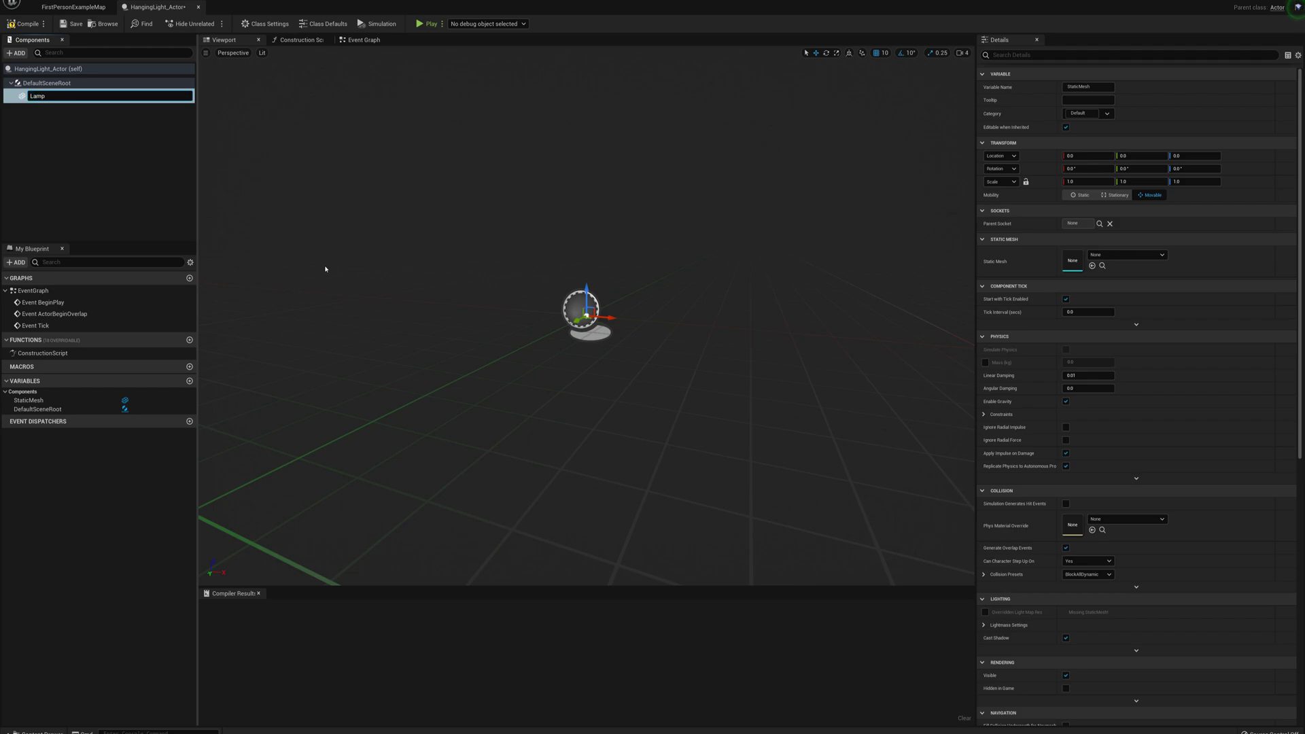
{"action": "key", "text": "Return"}
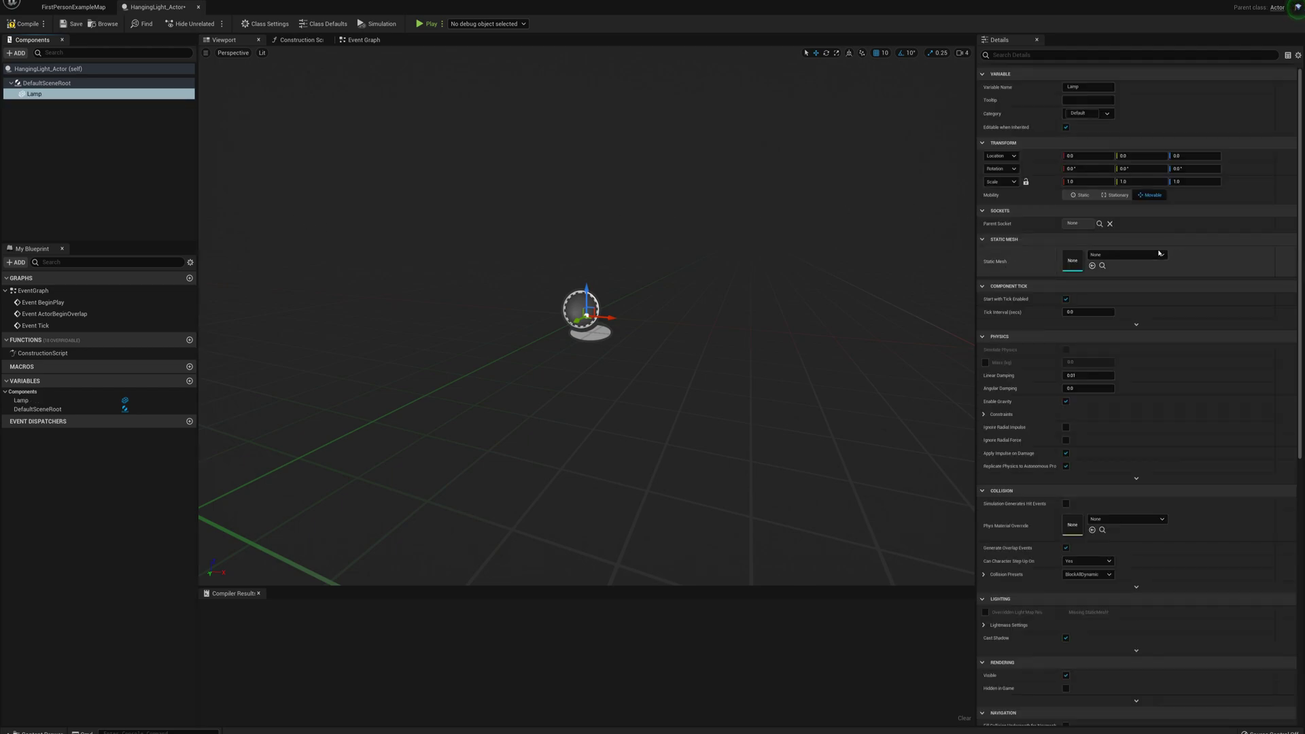
Step: Assign the hanging_lamp_model static mesh to the Lamp component
{"action": "left_click", "coordinate": [1151, 254]}
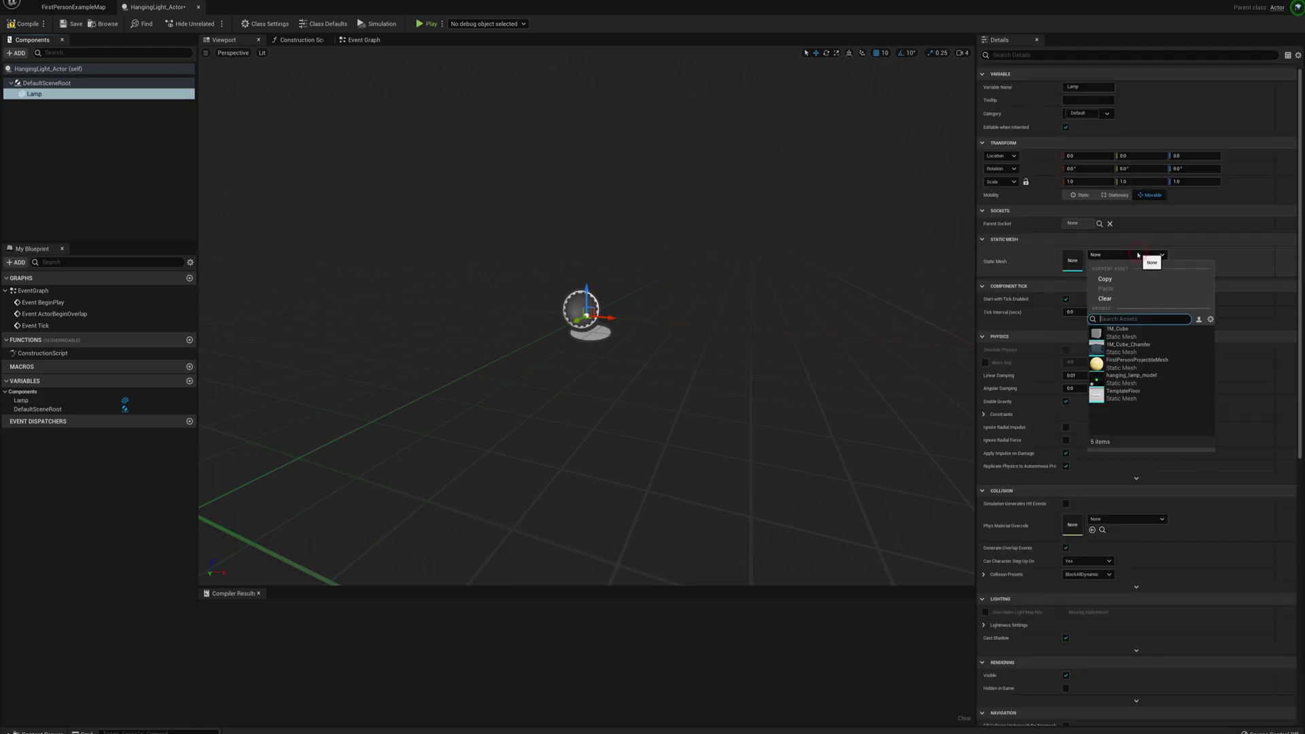
{"action": "left_click", "coordinate": [1131, 376]}
{"action": "scroll", "coordinate": [621, 248], "scroll_direction": "down", "scroll_amount": 5}
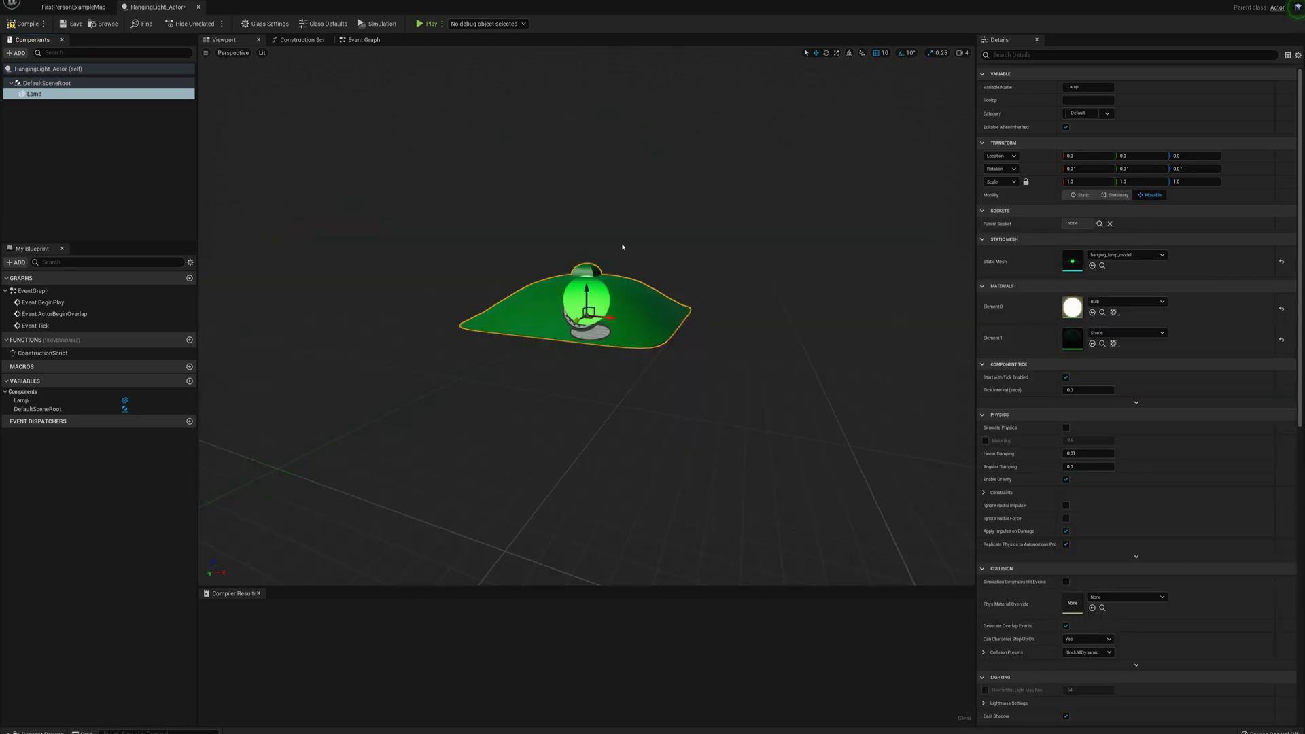
{"action": "scroll", "coordinate": [618, 233], "scroll_direction": "up", "scroll_amount": 2}
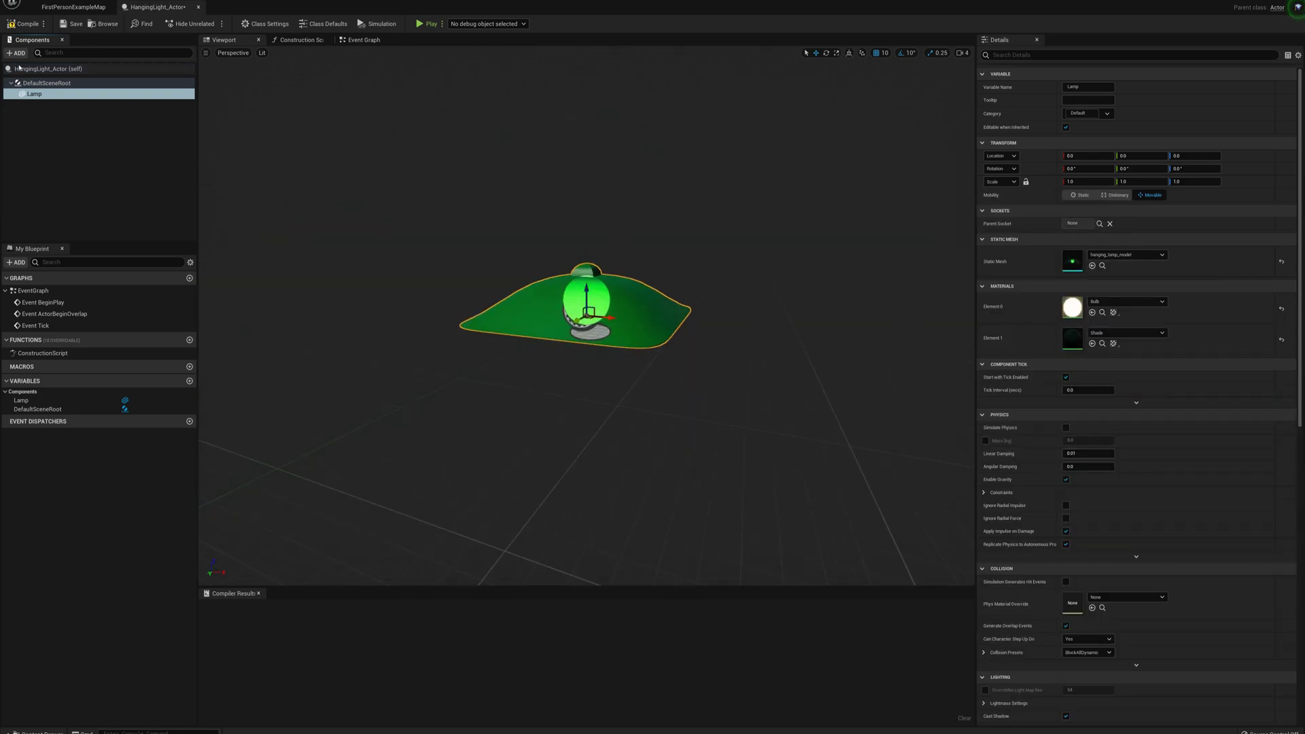
Step: Add a Static Mesh component named Mount under DefaultSceneRoot and assign it the 1M_Cube mesh
{"action": "left_click", "coordinate": [40, 83]}
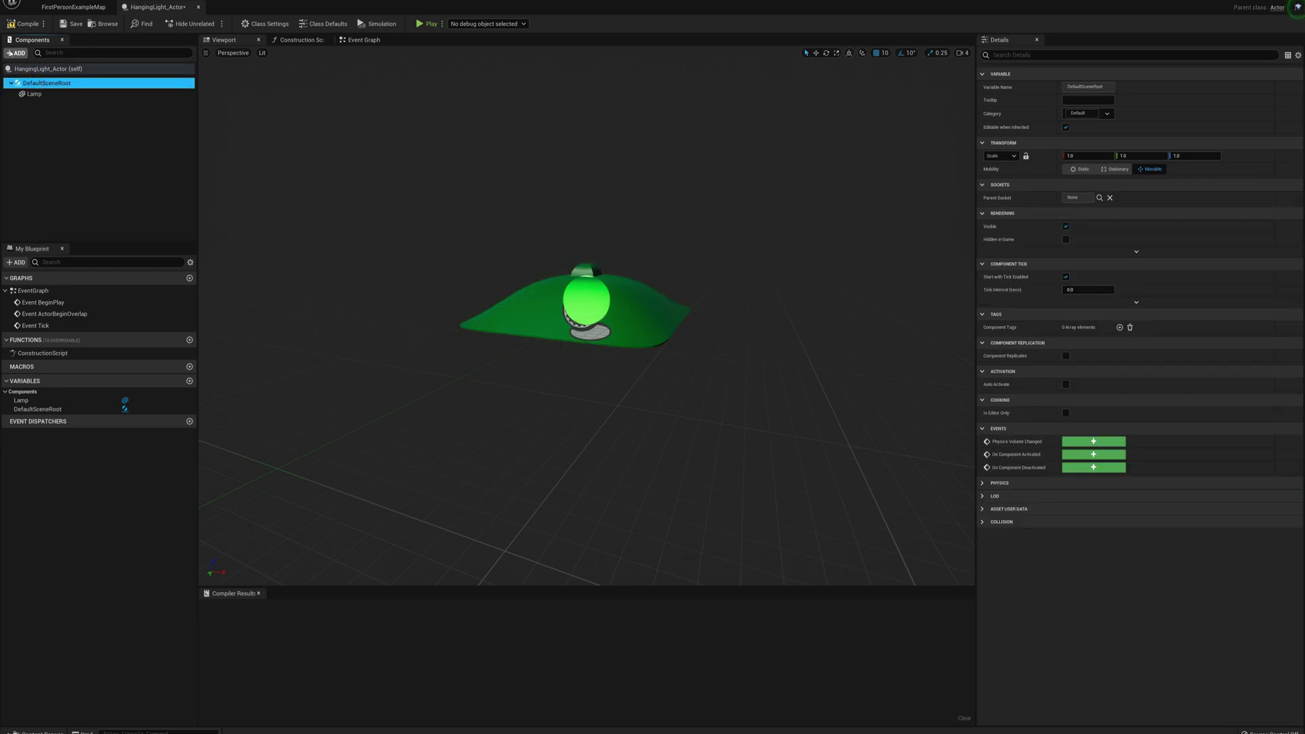
{"action": "left_click", "coordinate": [10, 53]}
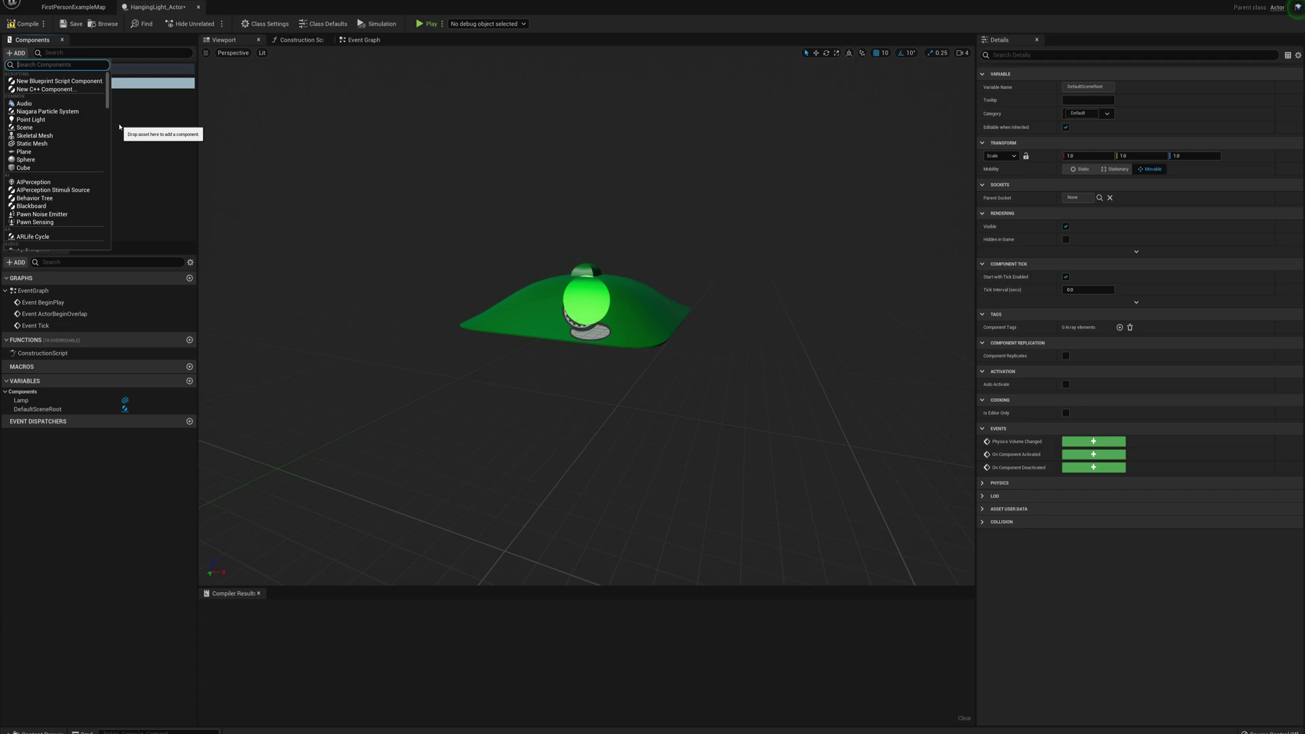
{"action": "type", "text": "static"}
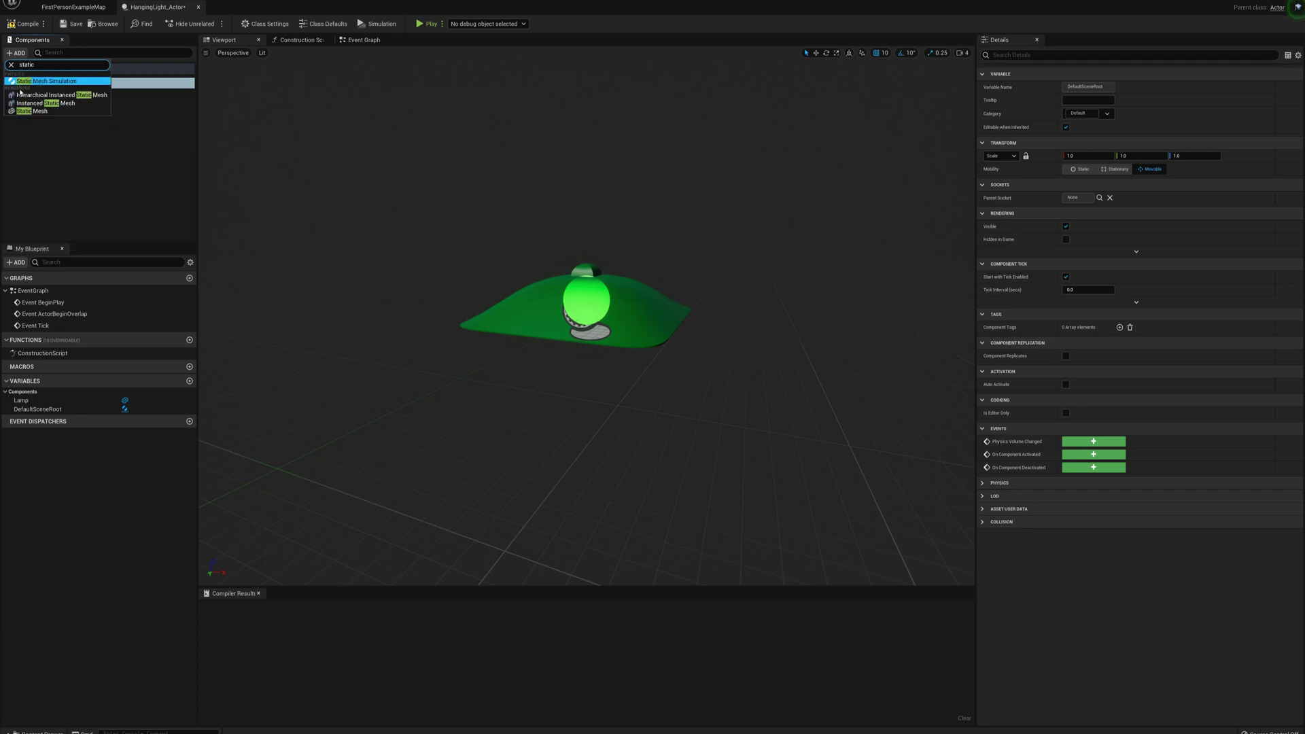
{"action": "left_click", "coordinate": [47, 111]}
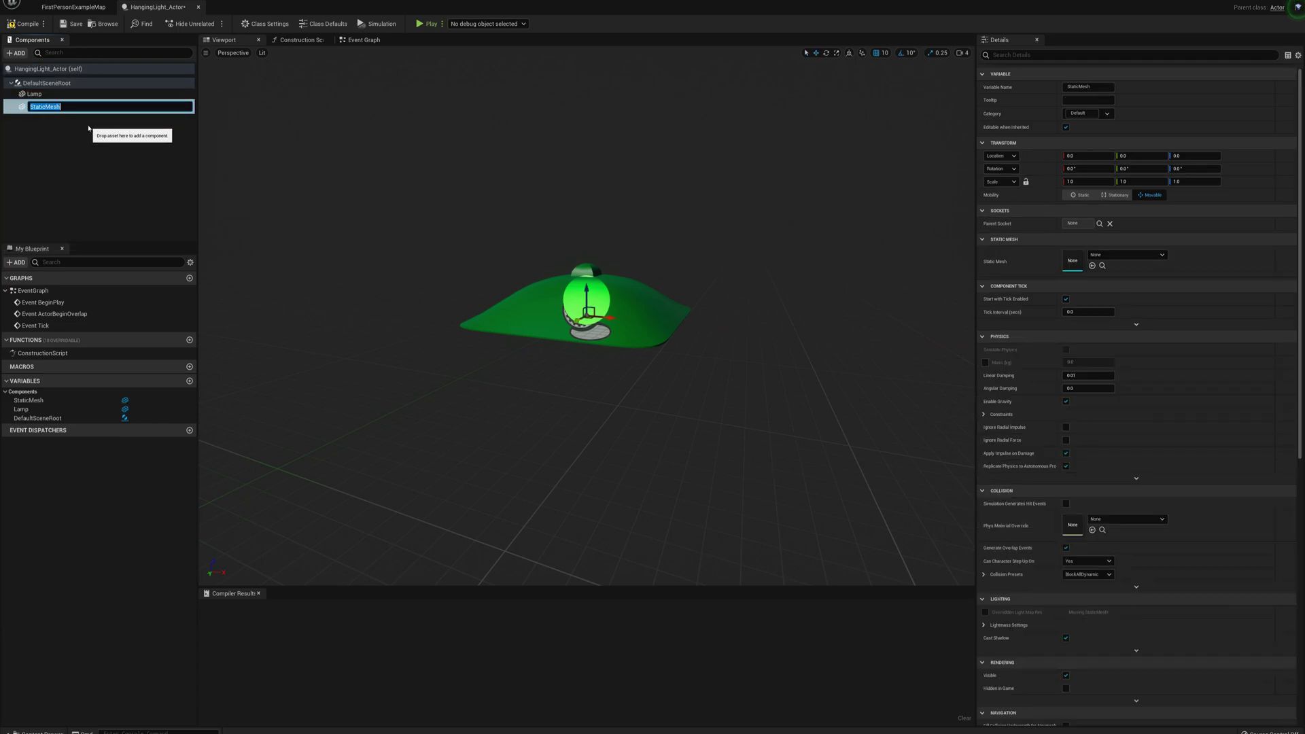
{"action": "type", "text": "Mount"}
{"action": "key", "text": "Return"}
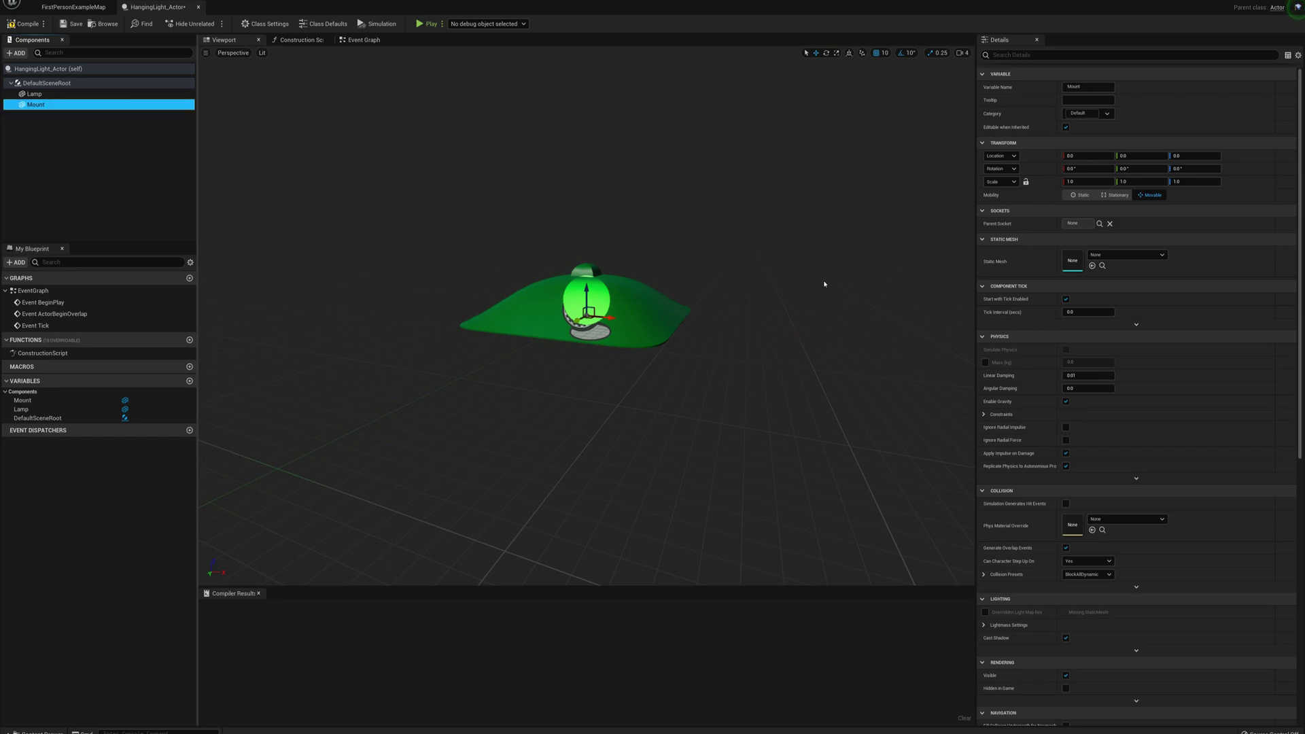
{"action": "left_click", "coordinate": [1127, 255]}
{"action": "left_click", "coordinate": [1117, 333]}
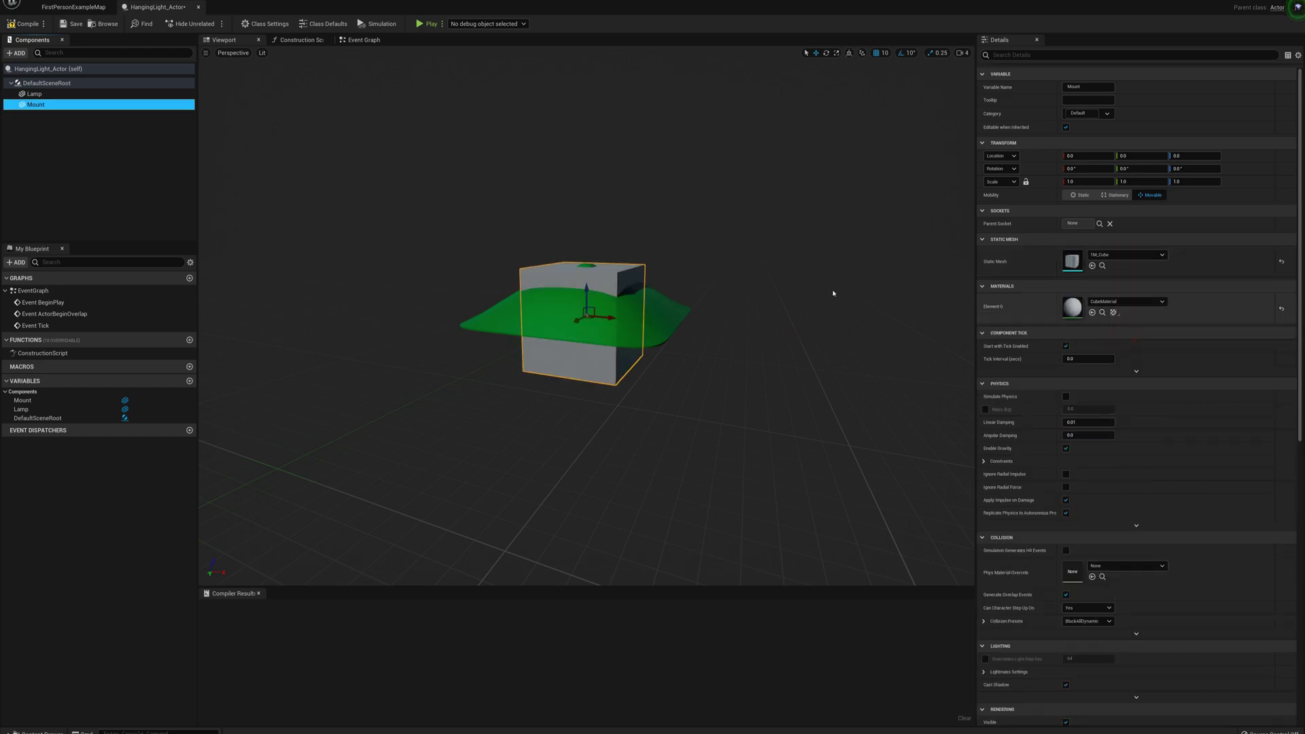
Step: Scale the Mount cube to 0.1 on all three axes and raise it straight up above the lamp
{"action": "left_click", "coordinate": [1109, 182]}
{"action": "type", "text": ".1"}
{"action": "key", "text": "Tab"}
{"action": "key", "text": "Tab"}
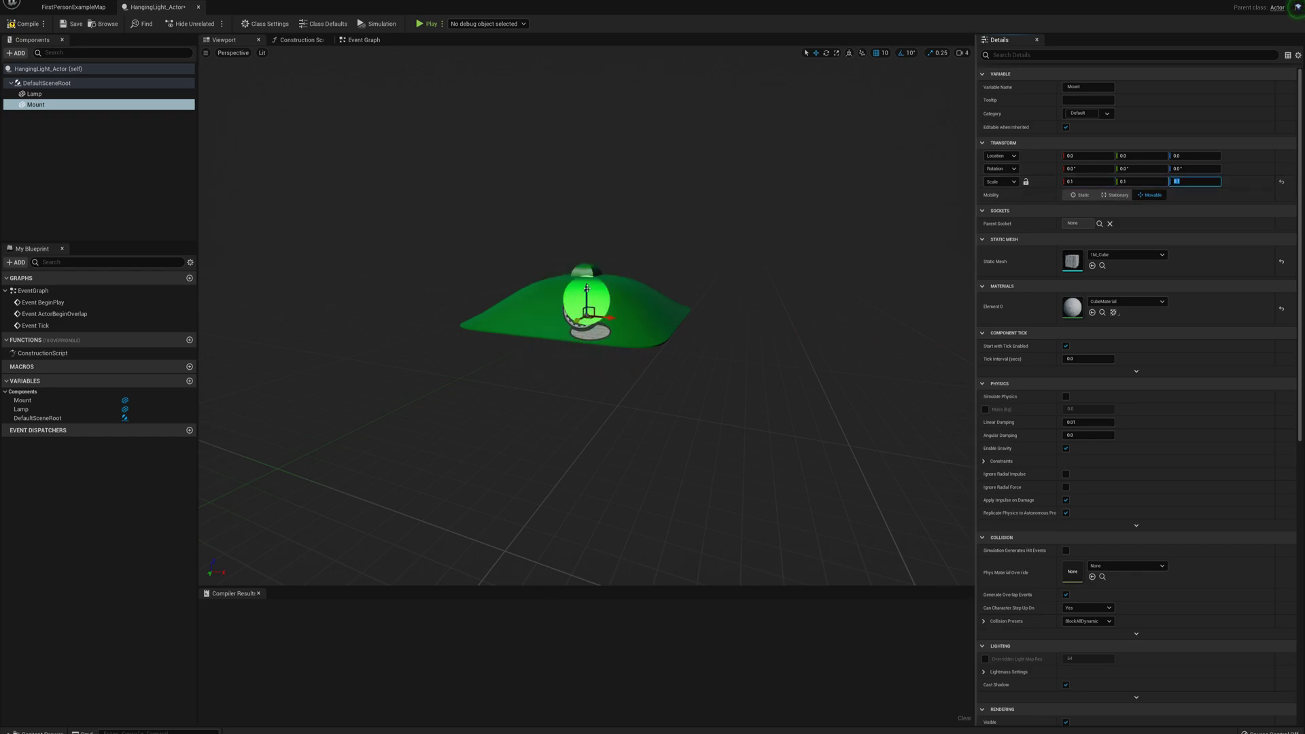
{"action": "left_click_drag", "start_coordinate": [586, 289], "coordinate": [598, 132]}
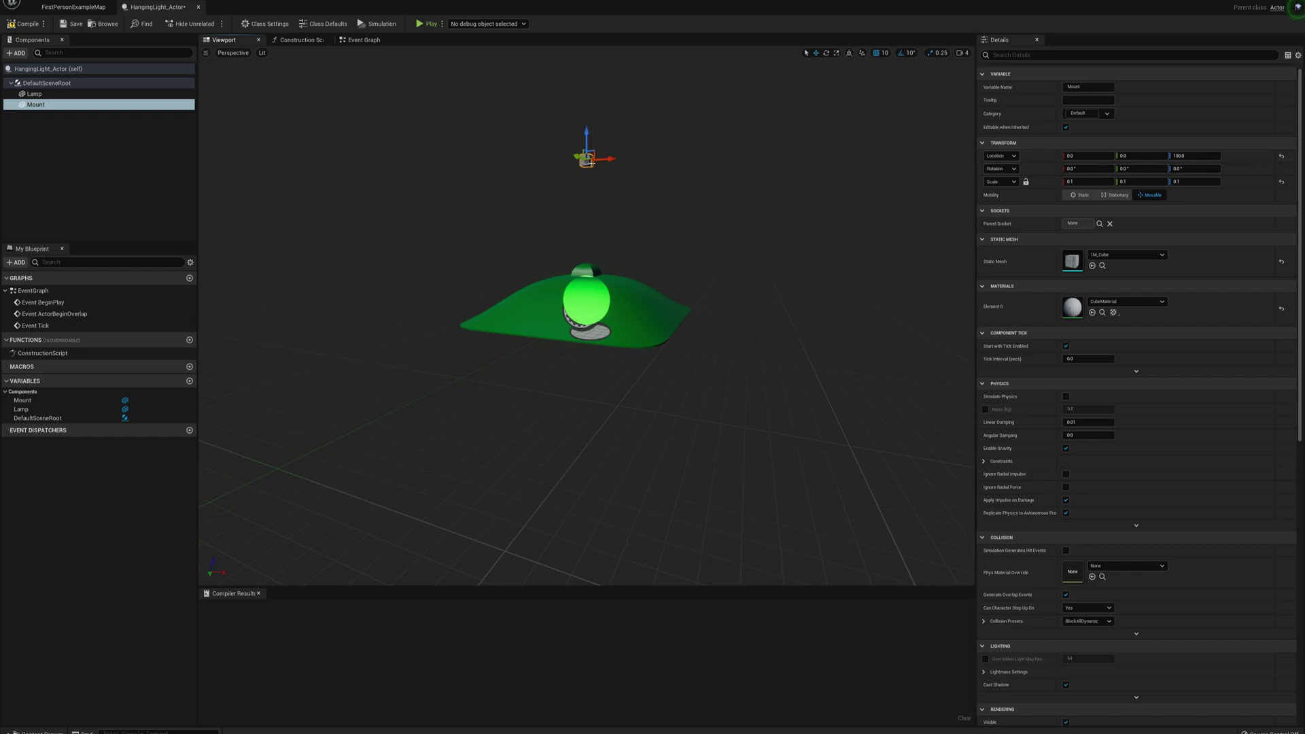
{"action": "left_click", "coordinate": [1188, 157]}
Step: Add a Physics Constraint component under DefaultSceneRoot, keeping its default name
{"action": "left_click", "coordinate": [41, 83]}
{"action": "left_click", "coordinate": [17, 53]}
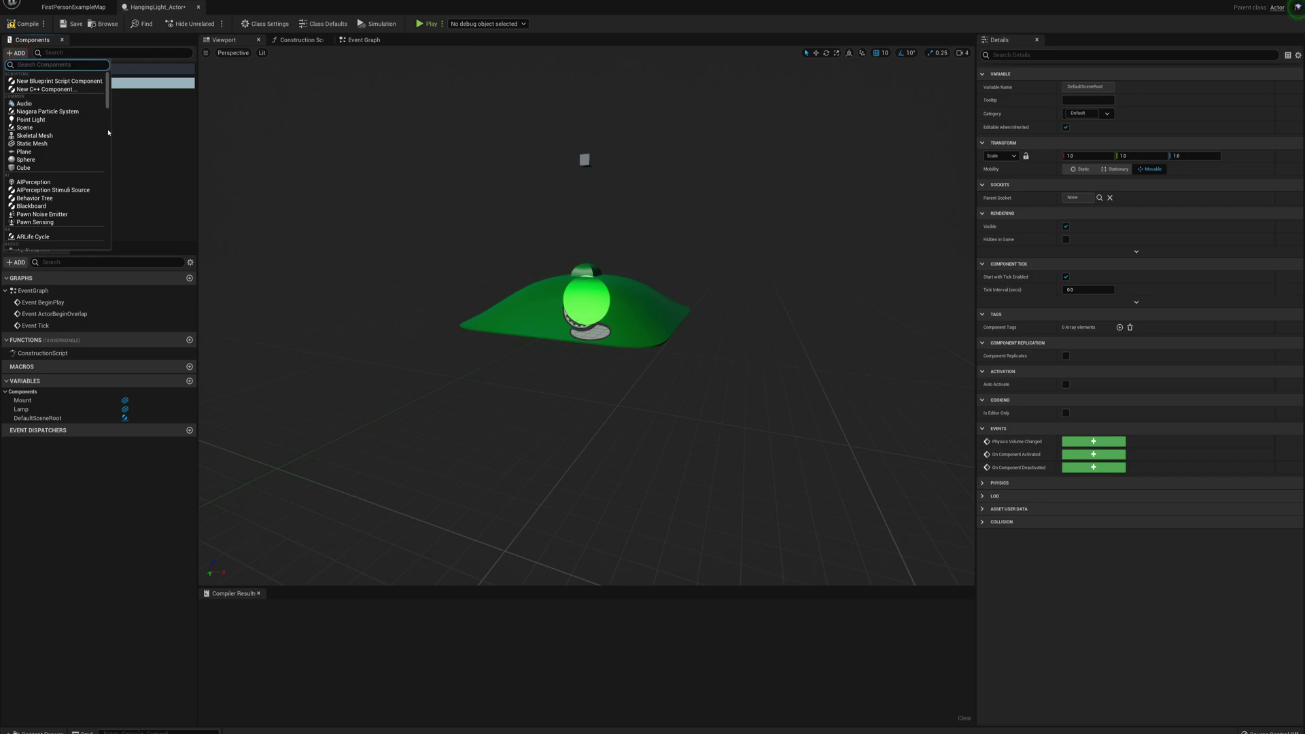
{"action": "type", "text": "physics"}
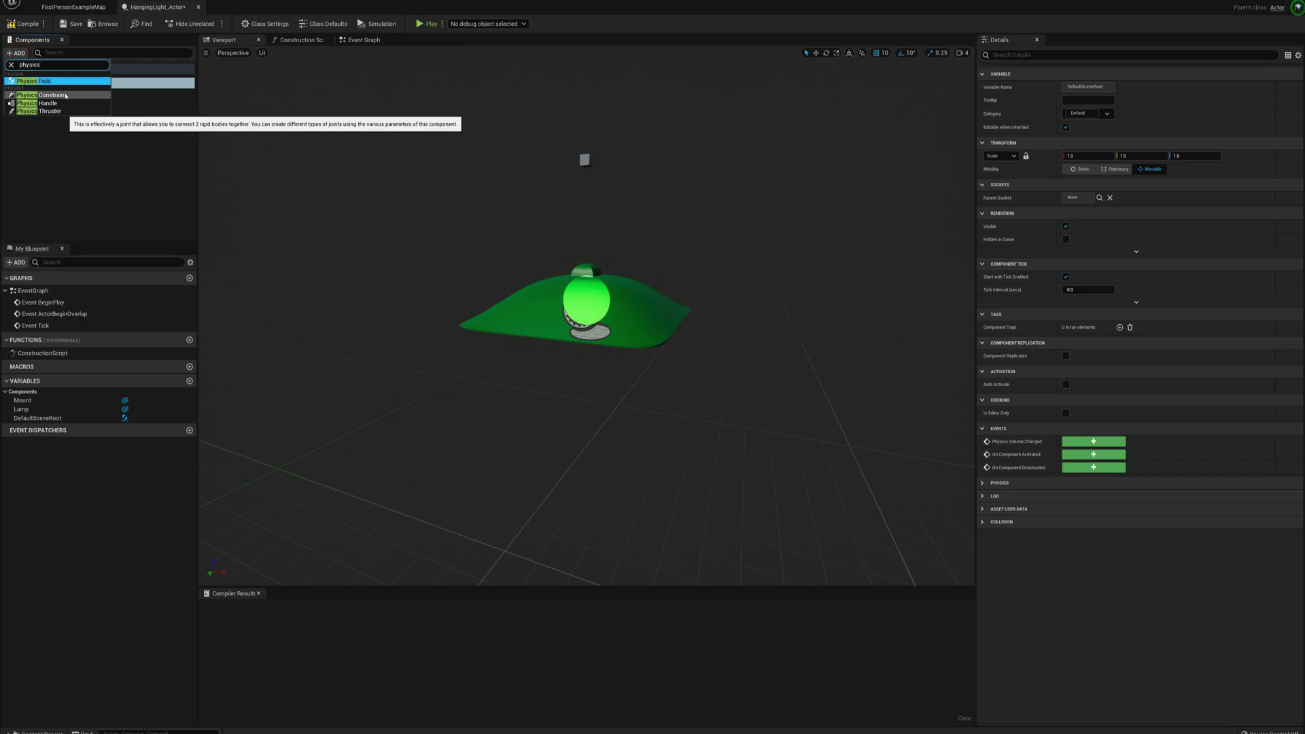
{"action": "left_click", "coordinate": [51, 95]}
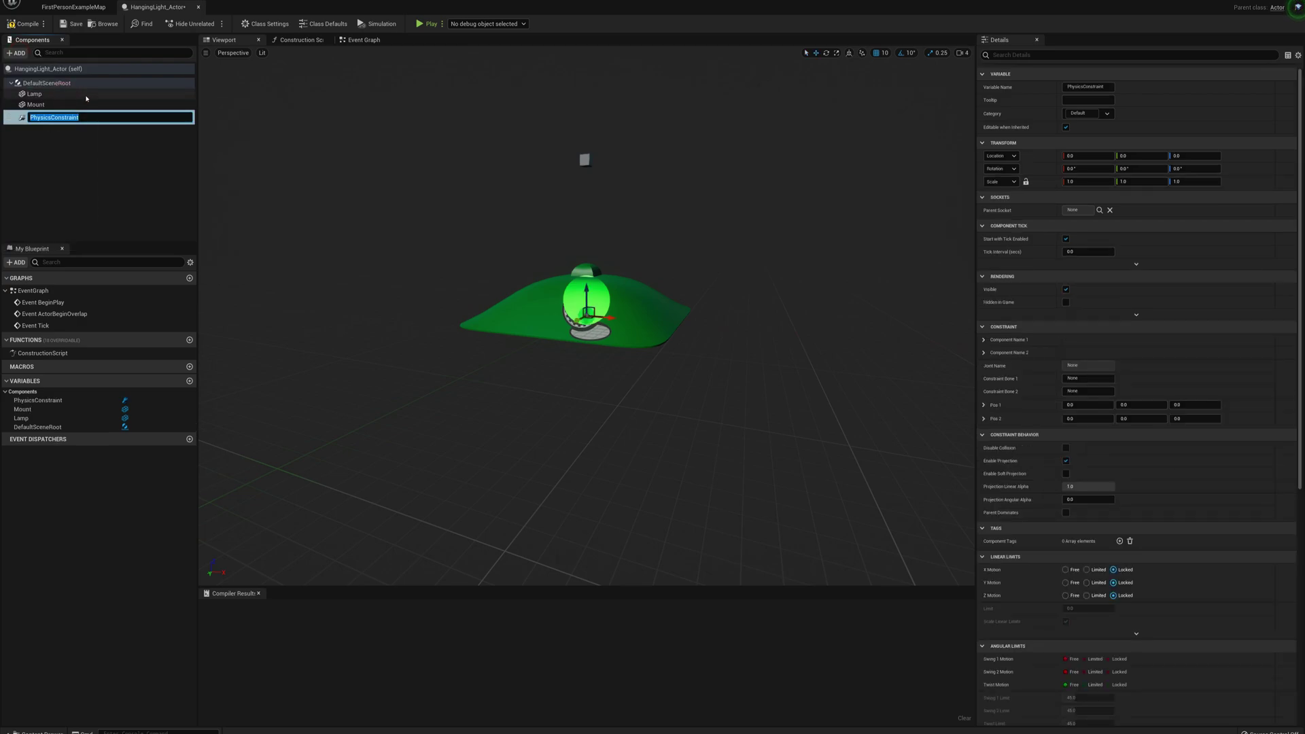
{"action": "key", "text": "Return"}
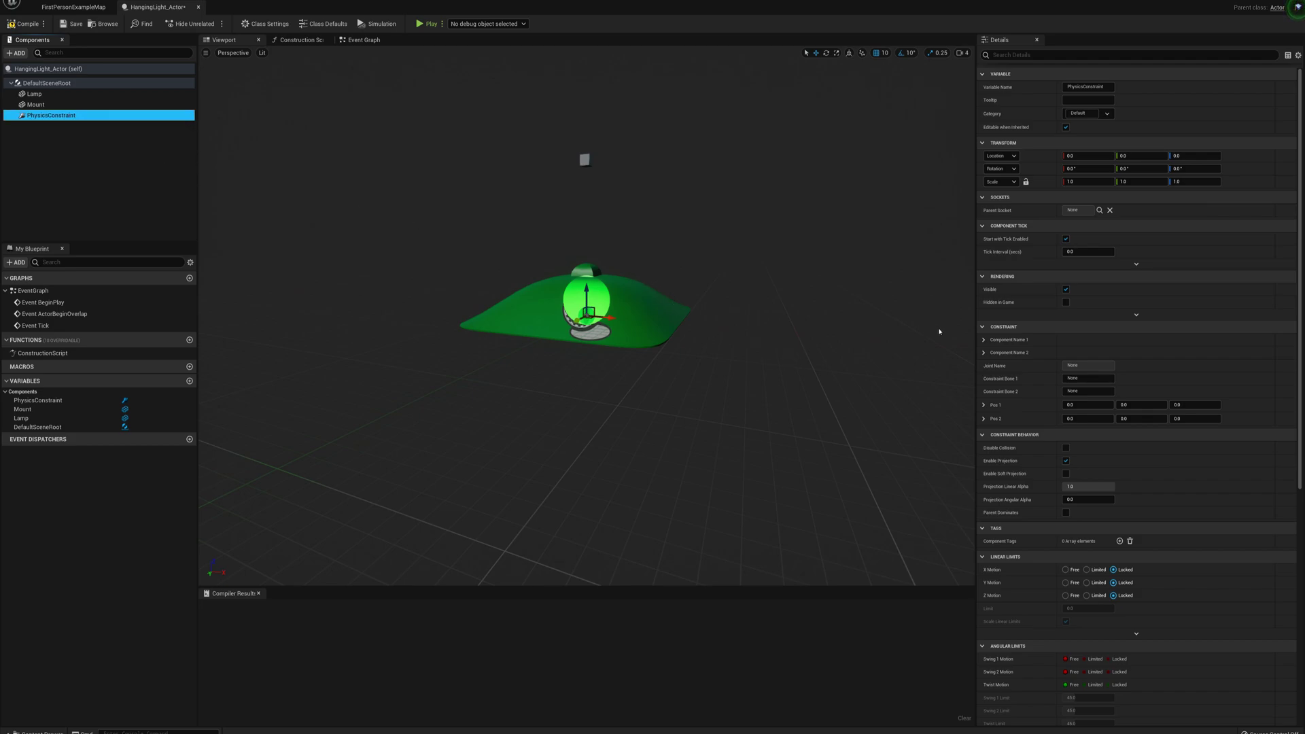
Step: Set the physics constraint's first component name to Lamp and its second to Mount
{"action": "left_click", "coordinate": [984, 340]}
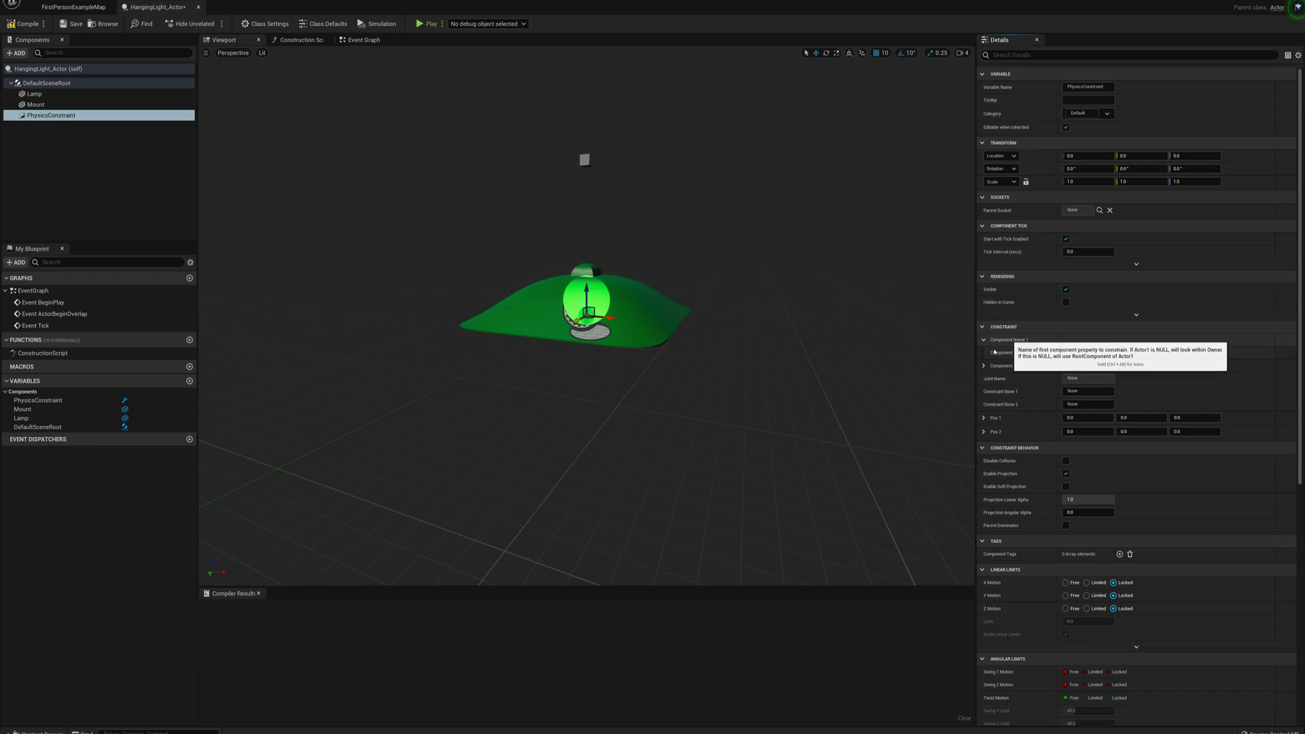
{"action": "left_click", "coordinate": [1088, 353]}
{"action": "type", "text": "Lamp"}
{"action": "key", "text": "Return"}
{"action": "left_click", "coordinate": [984, 366]}
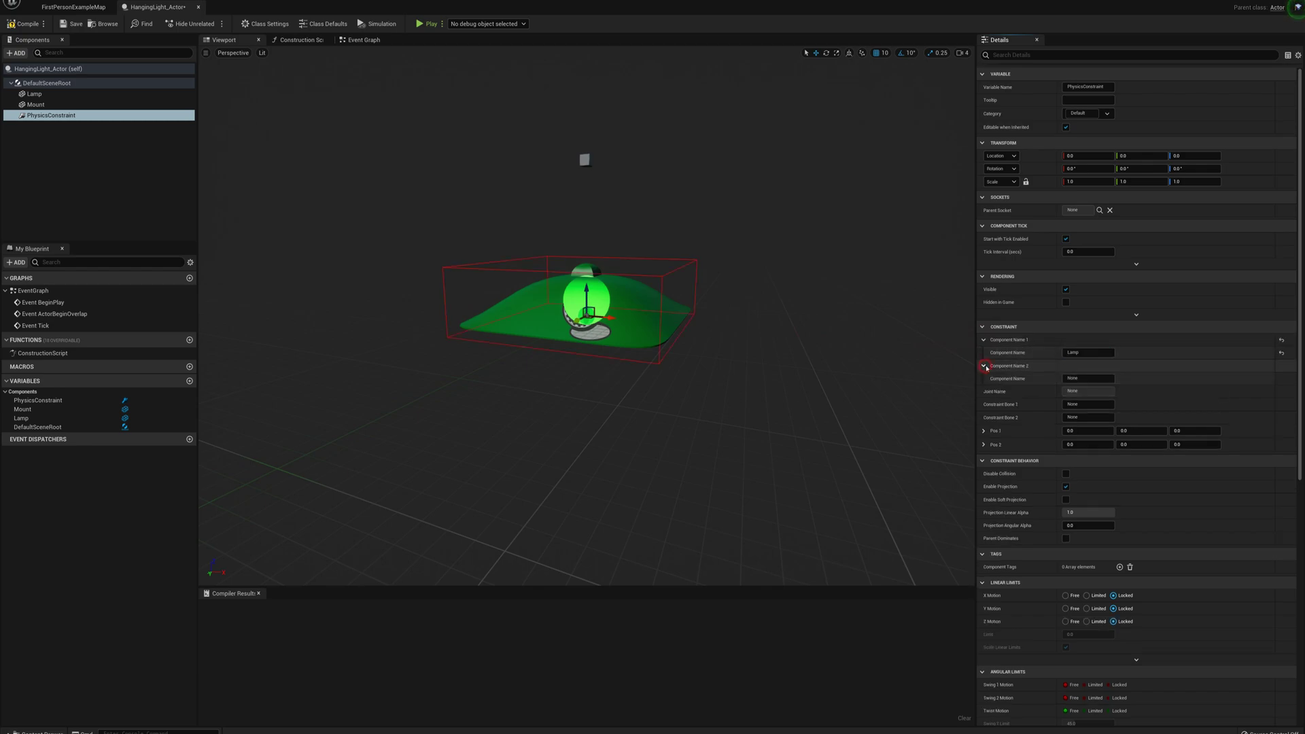
{"action": "left_click", "coordinate": [1088, 378]}
{"action": "type", "text": "Mount"}
{"action": "key", "text": "Return"}
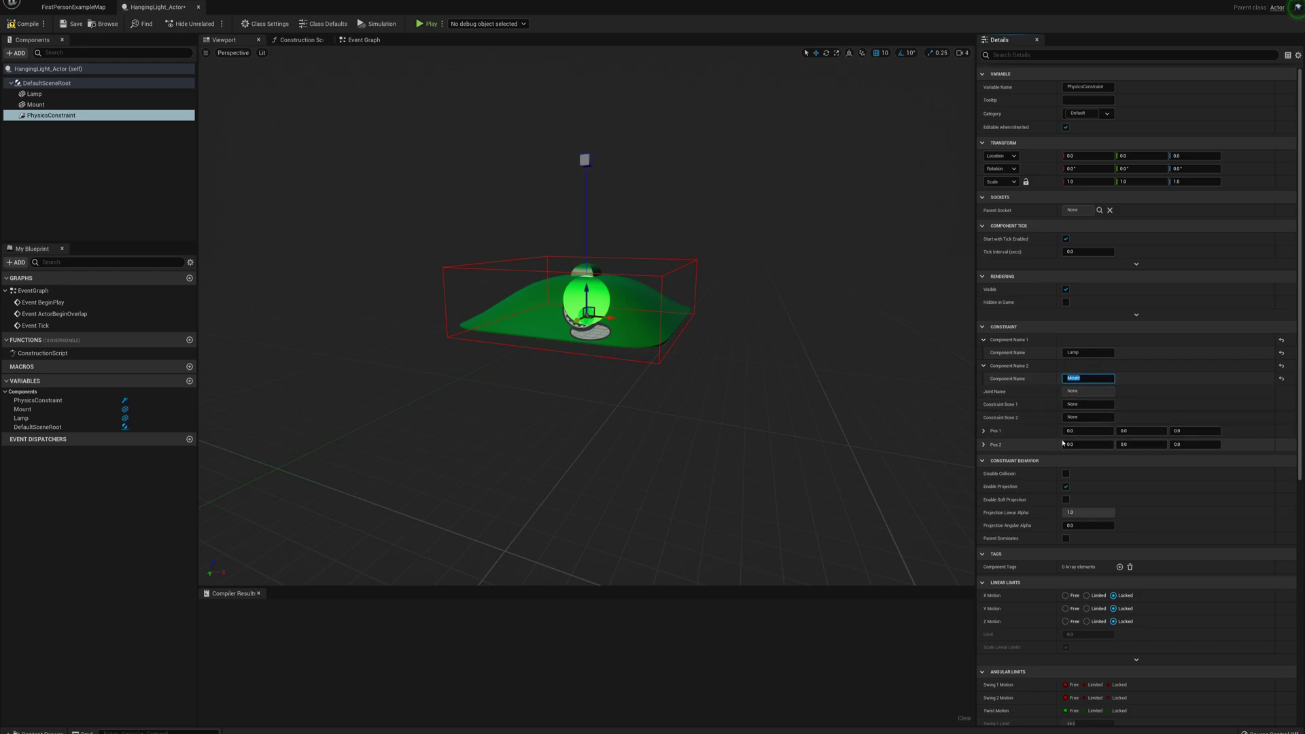
Step: Set the constraint's linear X Motion and Y Motion to Limited and enter a nonzero linear limit
{"action": "scroll", "coordinate": [1072, 430], "scroll_direction": "down", "scroll_amount": 2}
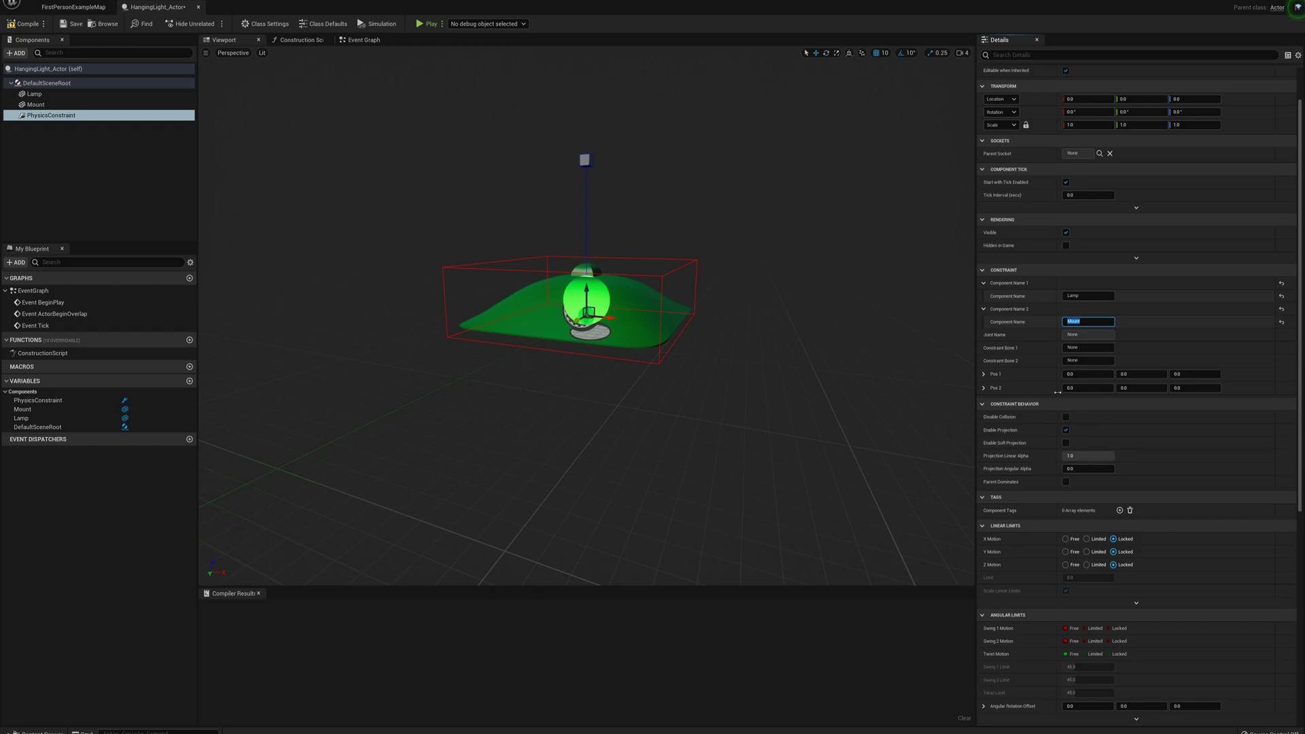
{"action": "scroll", "coordinate": [1068, 427], "scroll_direction": "down", "scroll_amount": 2}
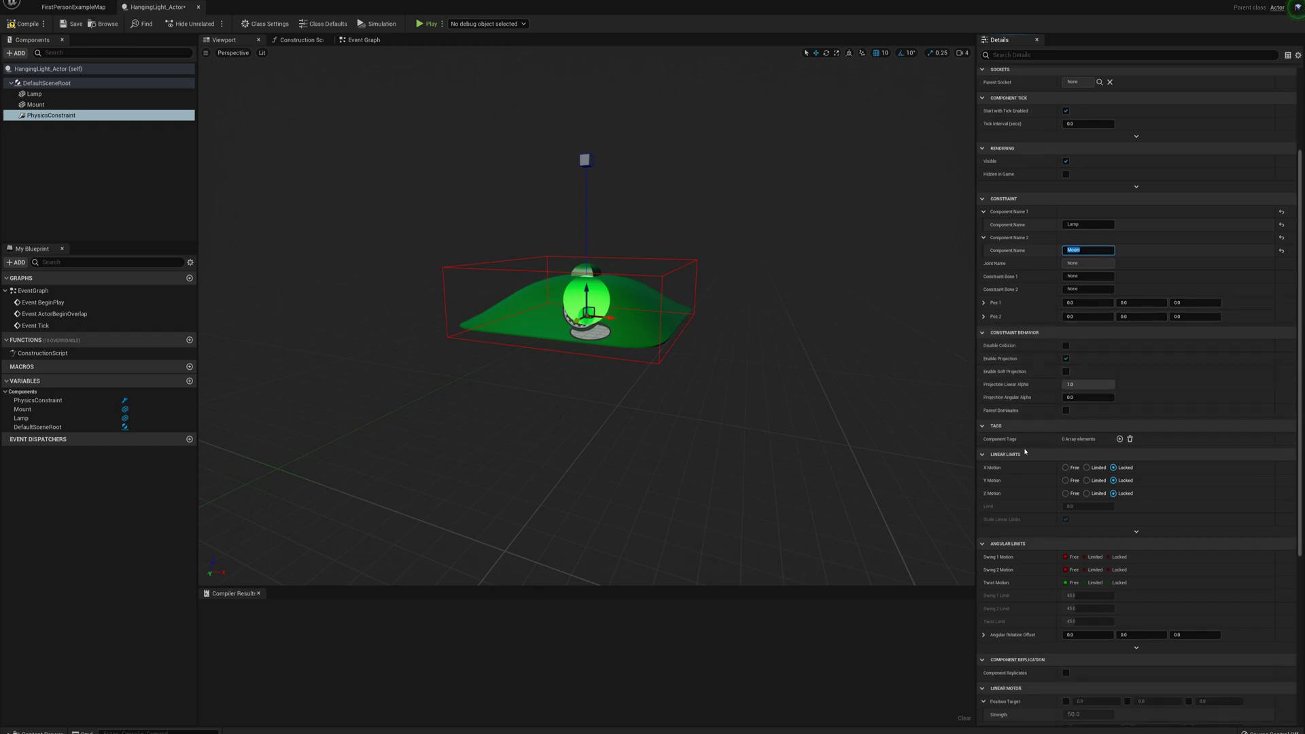
{"action": "scroll", "coordinate": [1020, 401], "scroll_direction": "down", "scroll_amount": 2}
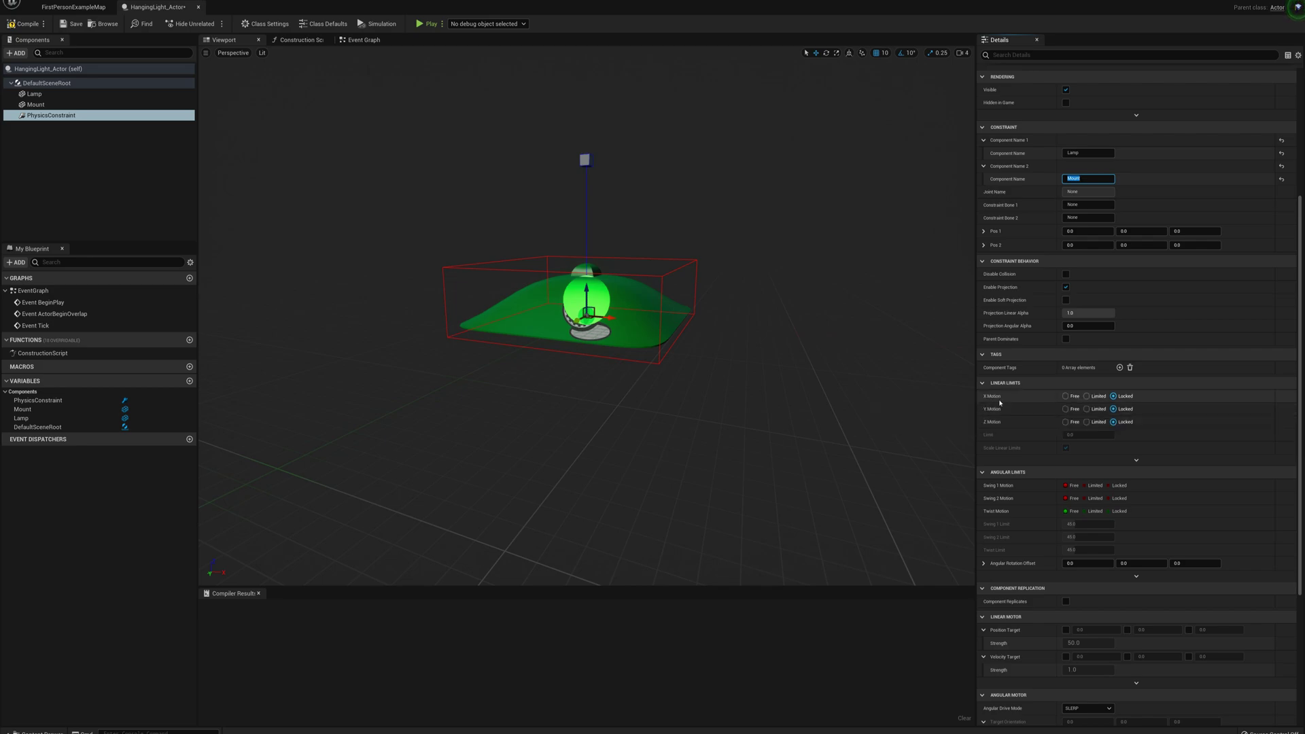
{"action": "left_click", "coordinate": [1086, 395]}
{"action": "left_click", "coordinate": [1088, 408]}
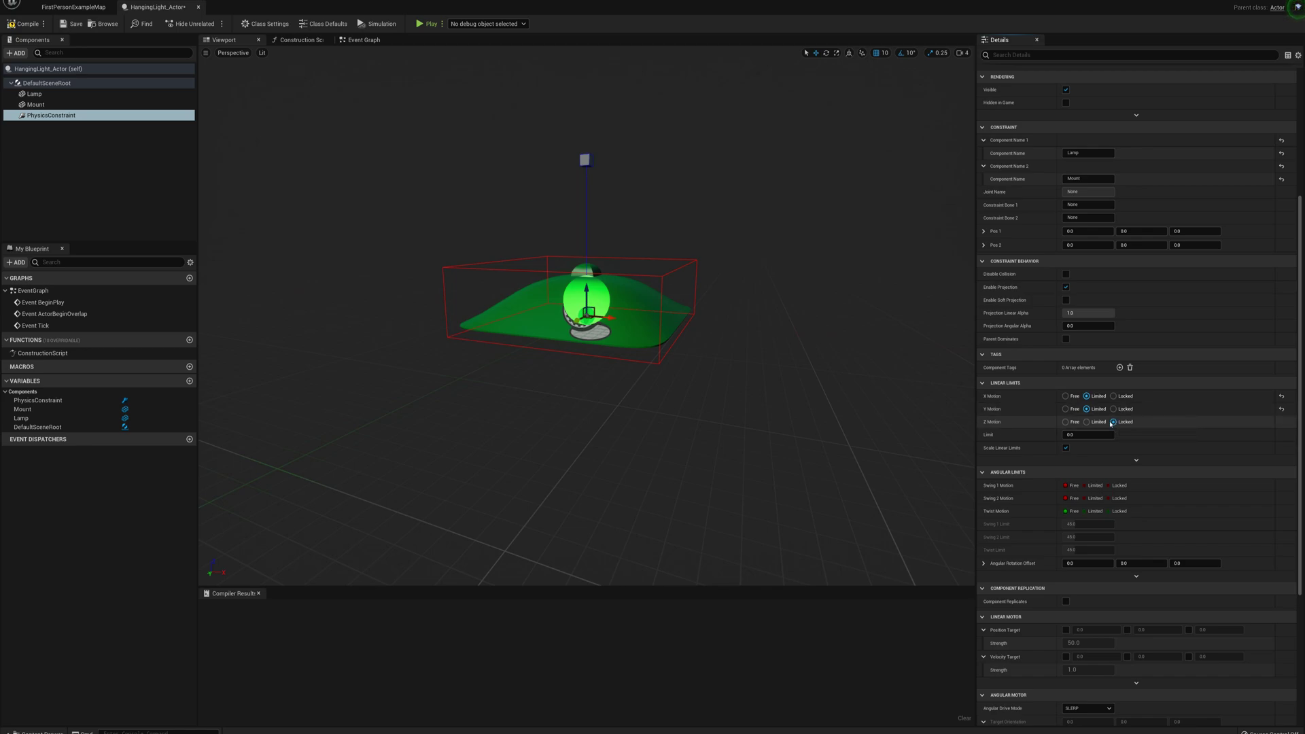
{"action": "left_click", "coordinate": [1071, 433]}
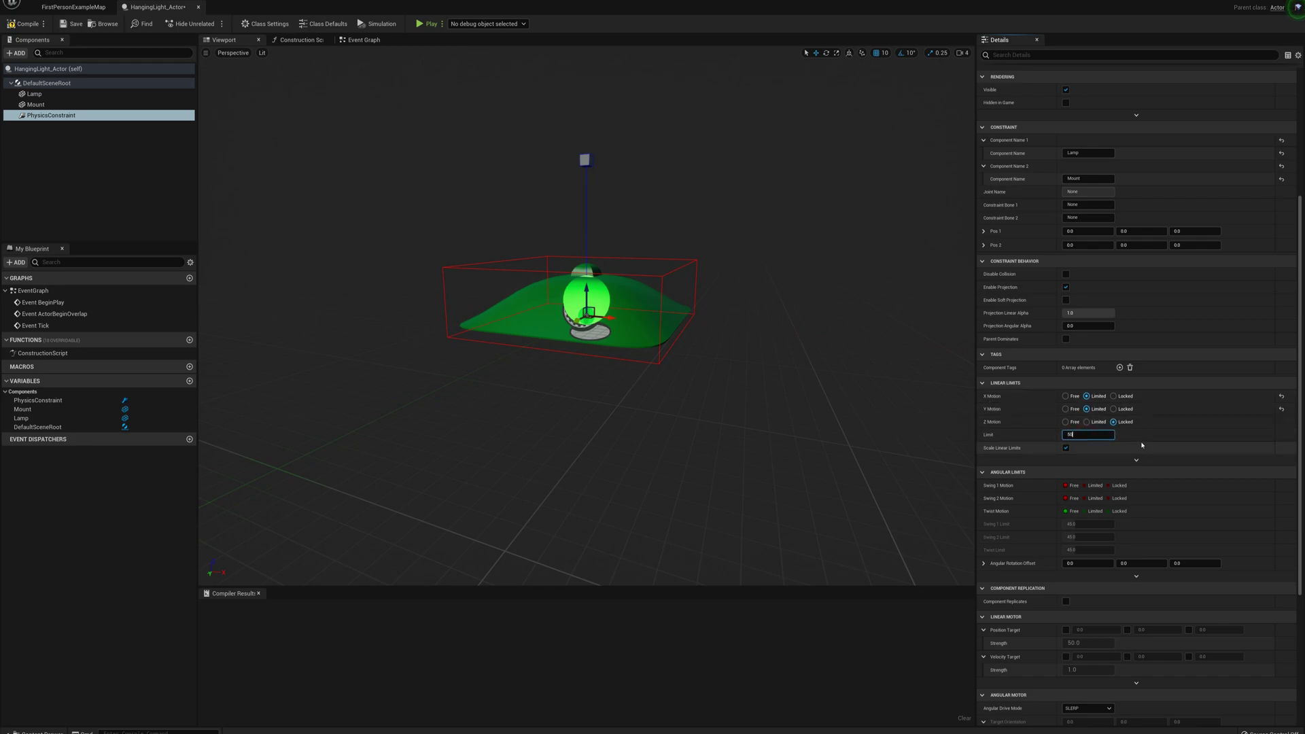
{"action": "key", "text": "Return"}
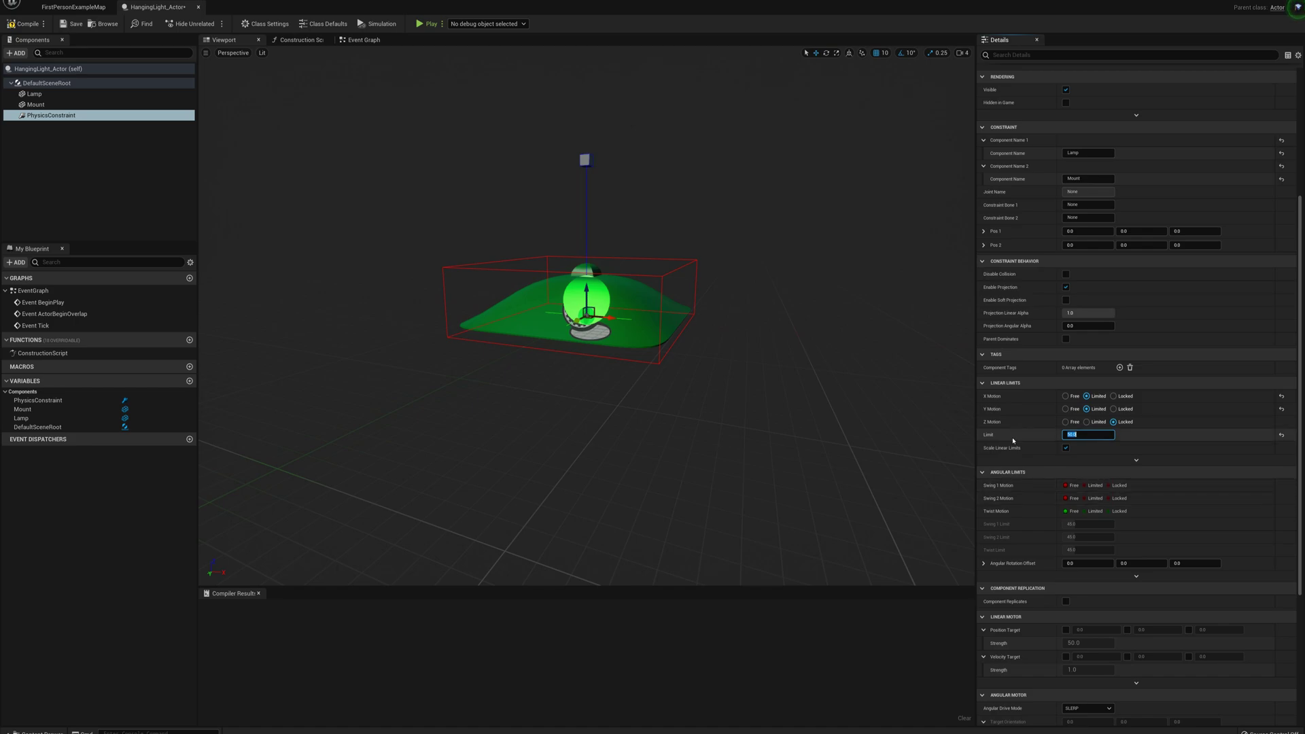
Step: Set the constraint's angular Swing 1, Swing 2 and Twist Motion to Limited
{"action": "scroll", "coordinate": [1066, 476], "scroll_direction": "down", "scroll_amount": 1}
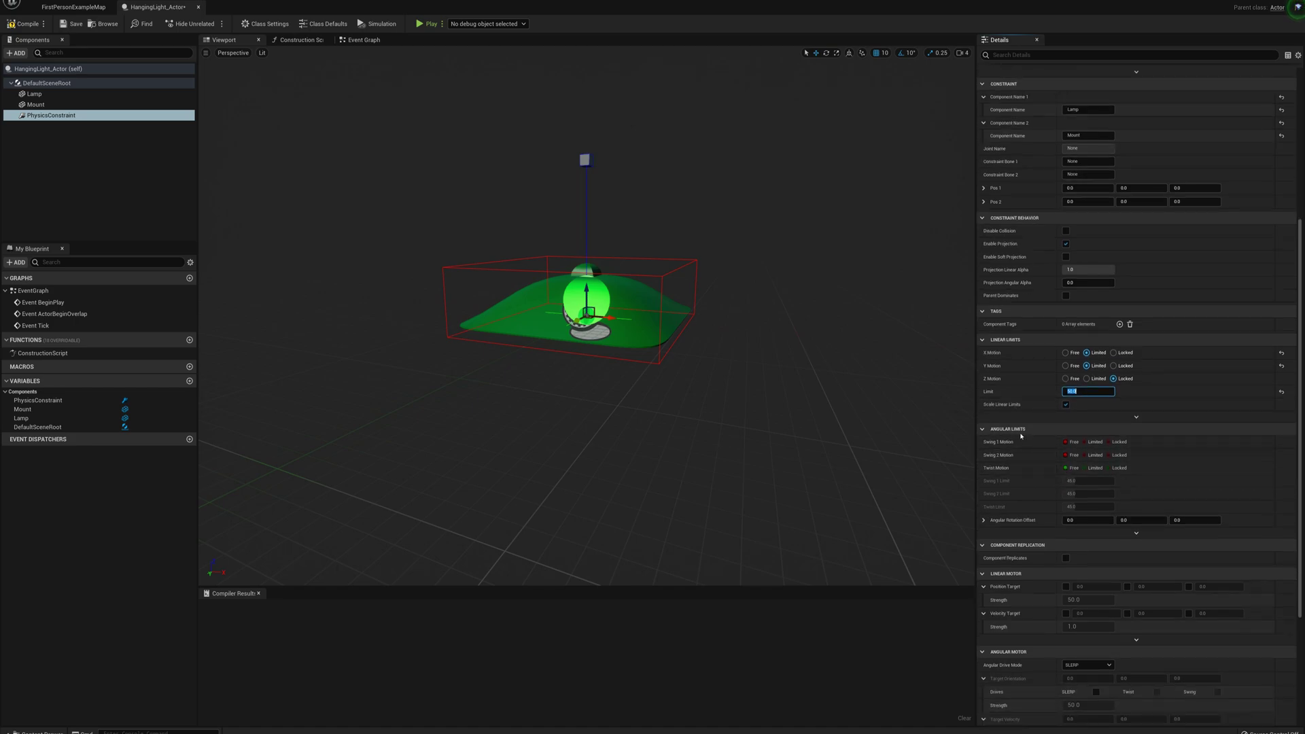
{"action": "left_click", "coordinate": [1093, 442]}
{"action": "left_click", "coordinate": [1091, 455]}
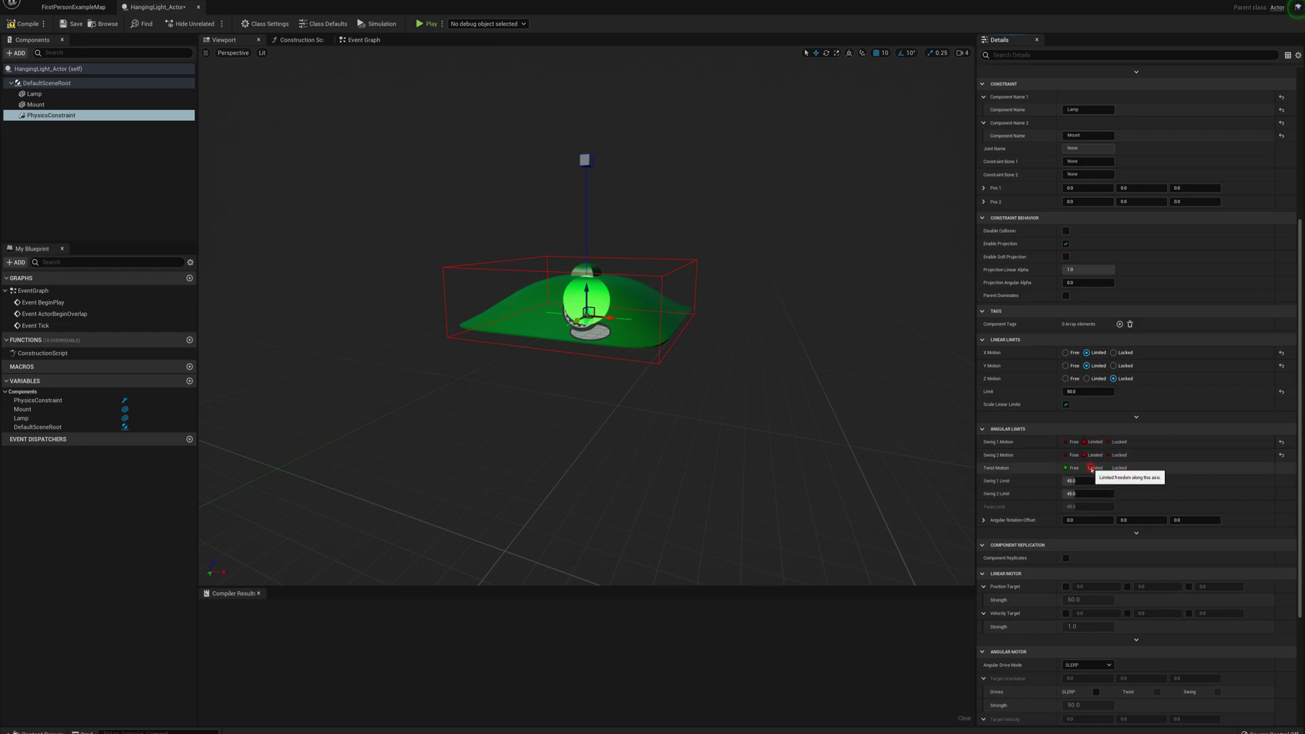
{"action": "left_click", "coordinate": [1091, 468]}
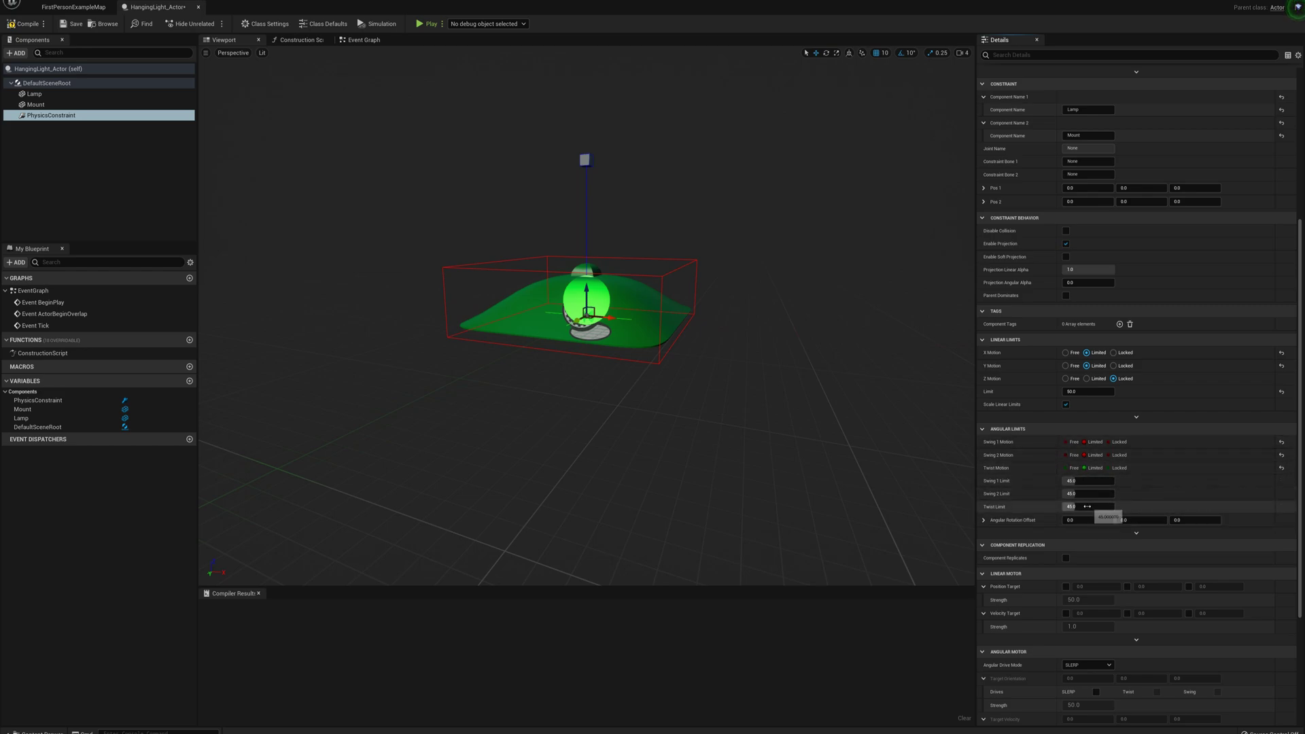
Step: Enable the Linear Motor's Position Target on all three axes and open its Strength value for editing
{"action": "scroll", "coordinate": [1081, 504], "scroll_direction": "down", "scroll_amount": 2}
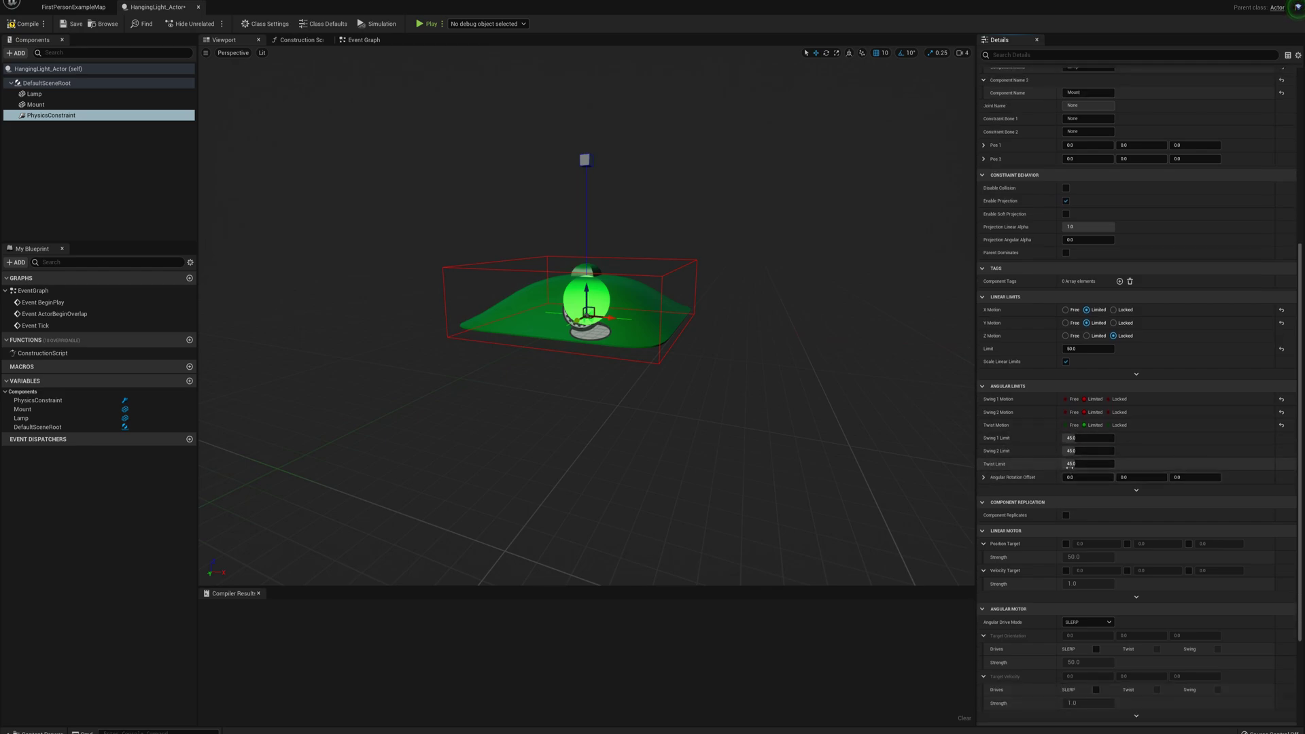
{"action": "scroll", "coordinate": [1071, 465], "scroll_direction": "down", "scroll_amount": 5}
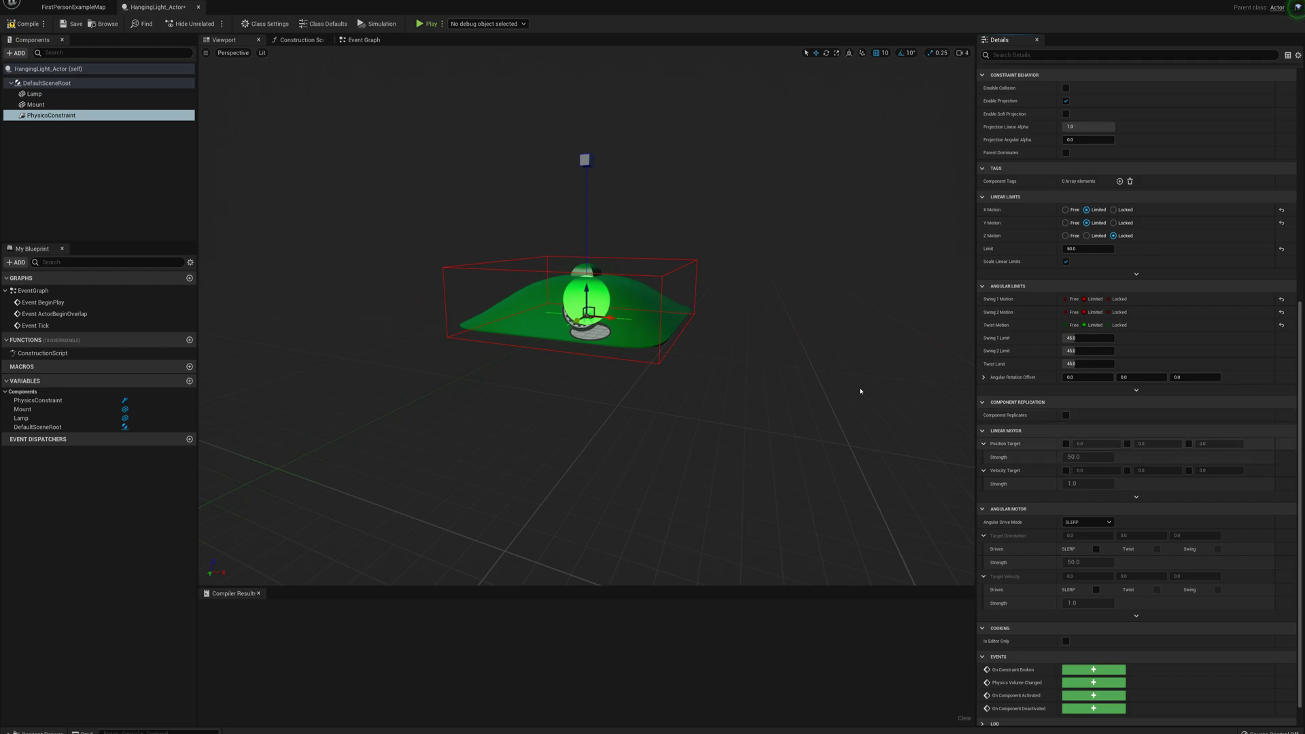
{"action": "left_click", "coordinate": [1065, 444]}
{"action": "left_click", "coordinate": [1127, 444]}
{"action": "left_click", "coordinate": [1189, 444]}
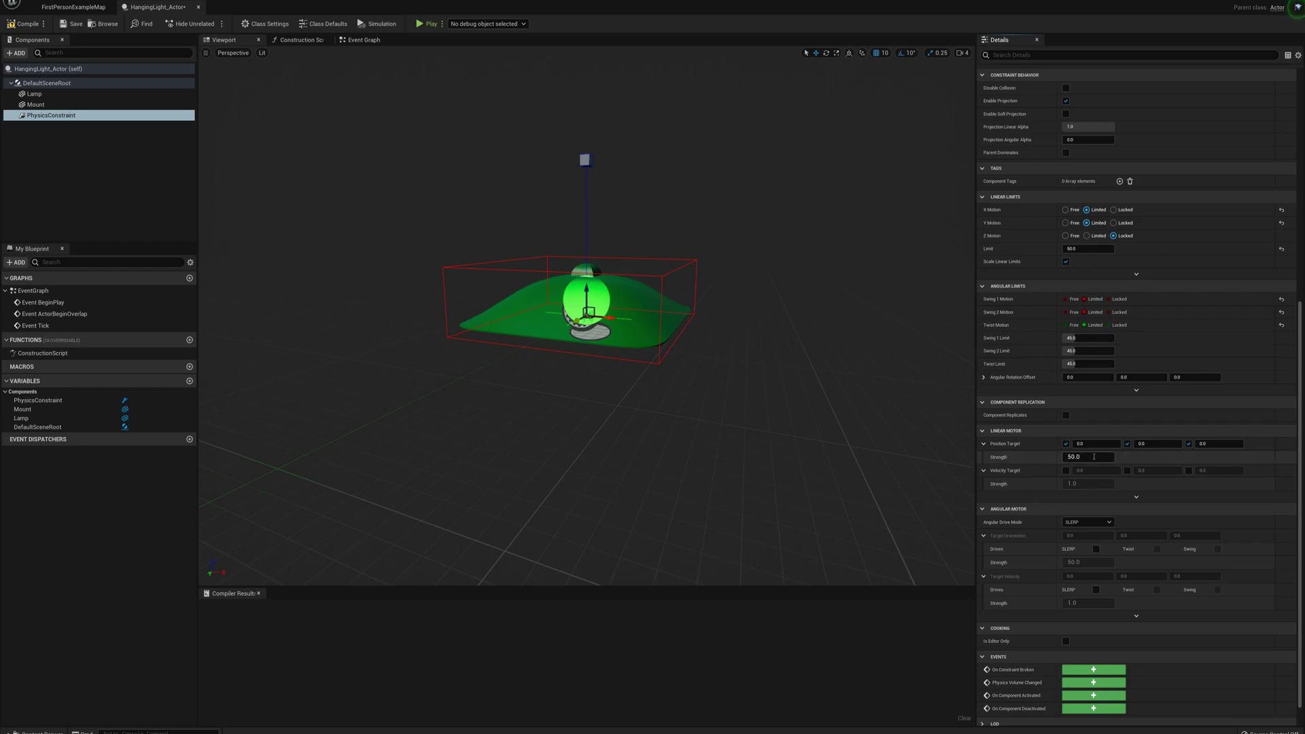
{"action": "left_click", "coordinate": [1091, 457]}
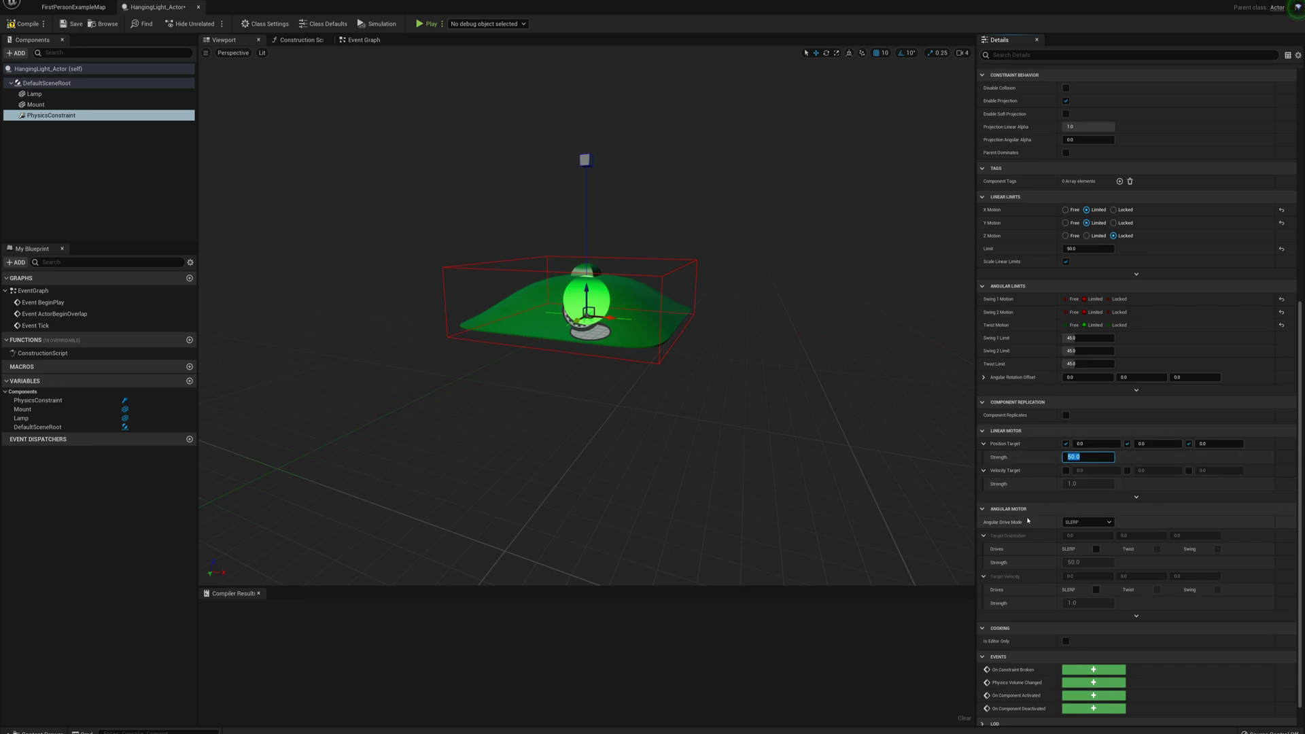
Step: Enable the SLERP drive for the Angular Motor's Target Orientation and open its Strength value for editing
{"action": "scroll", "coordinate": [1028, 520], "scroll_direction": "down", "scroll_amount": 1}
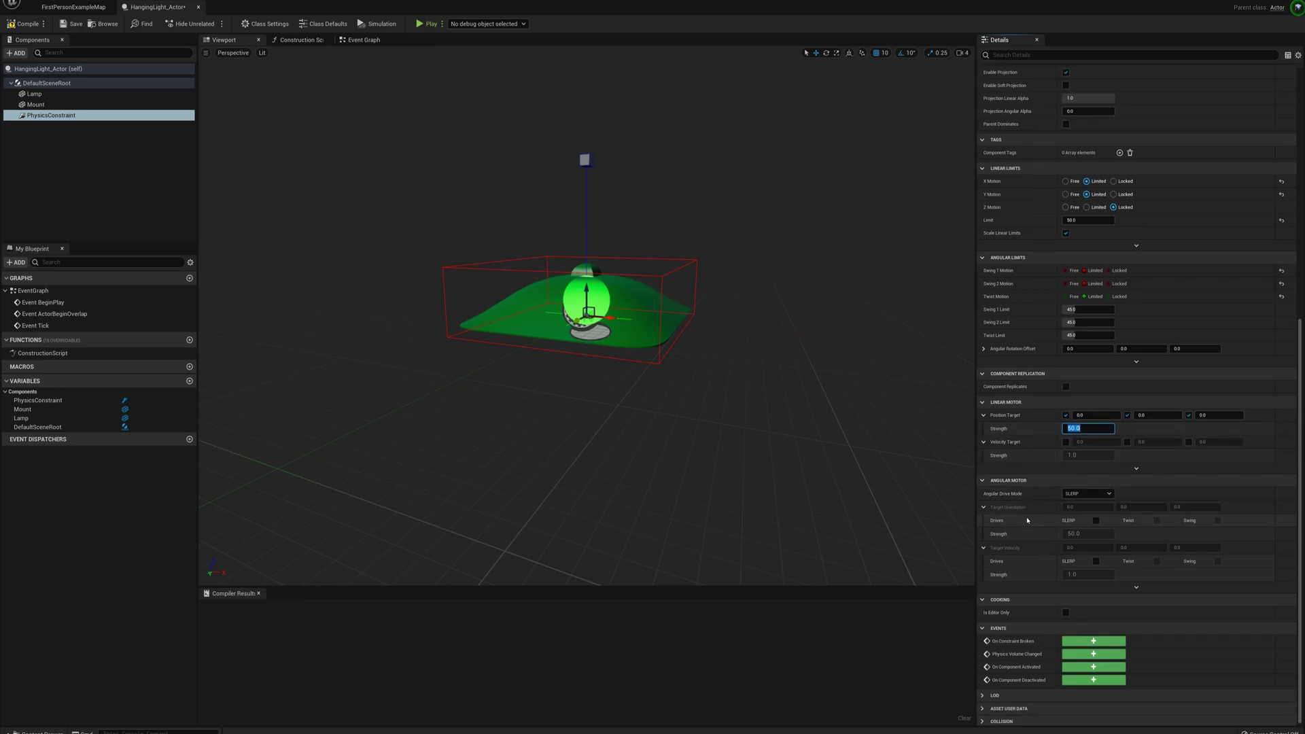
{"action": "left_click", "coordinate": [1096, 521]}
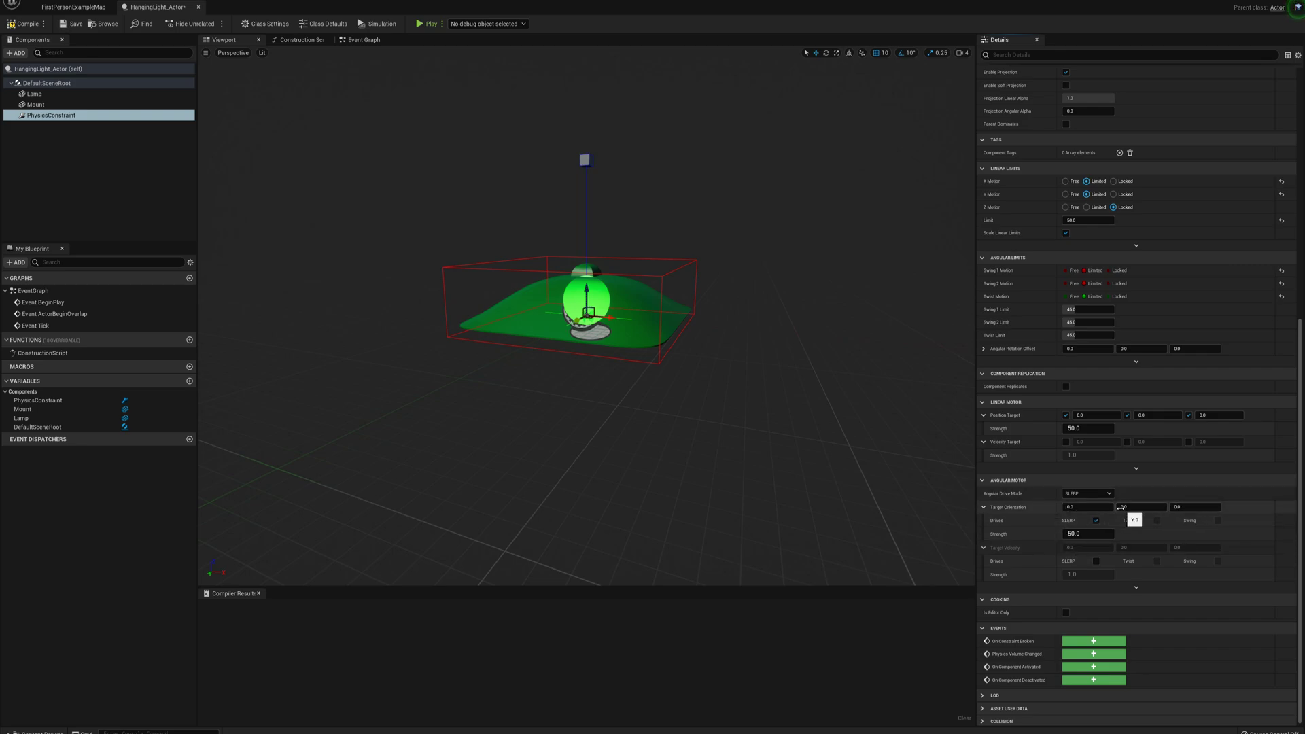
{"action": "left_click", "coordinate": [1086, 534]}
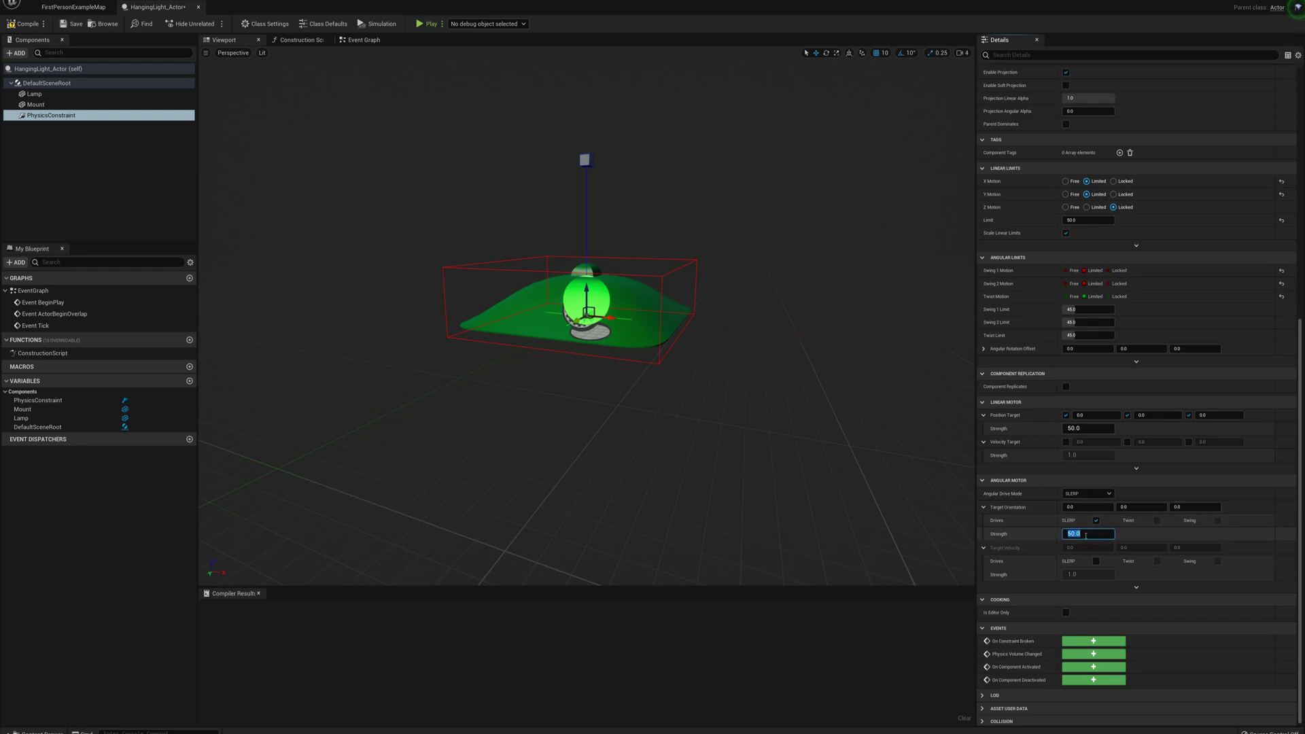
Step: Set the Strength of the Angular Motor's Target Orientation drive to 25
{"action": "type", "text": "25"}
{"action": "key", "text": "Return"}
{"action": "scroll", "coordinate": [1054, 395], "scroll_direction": "up", "scroll_amount": 3}
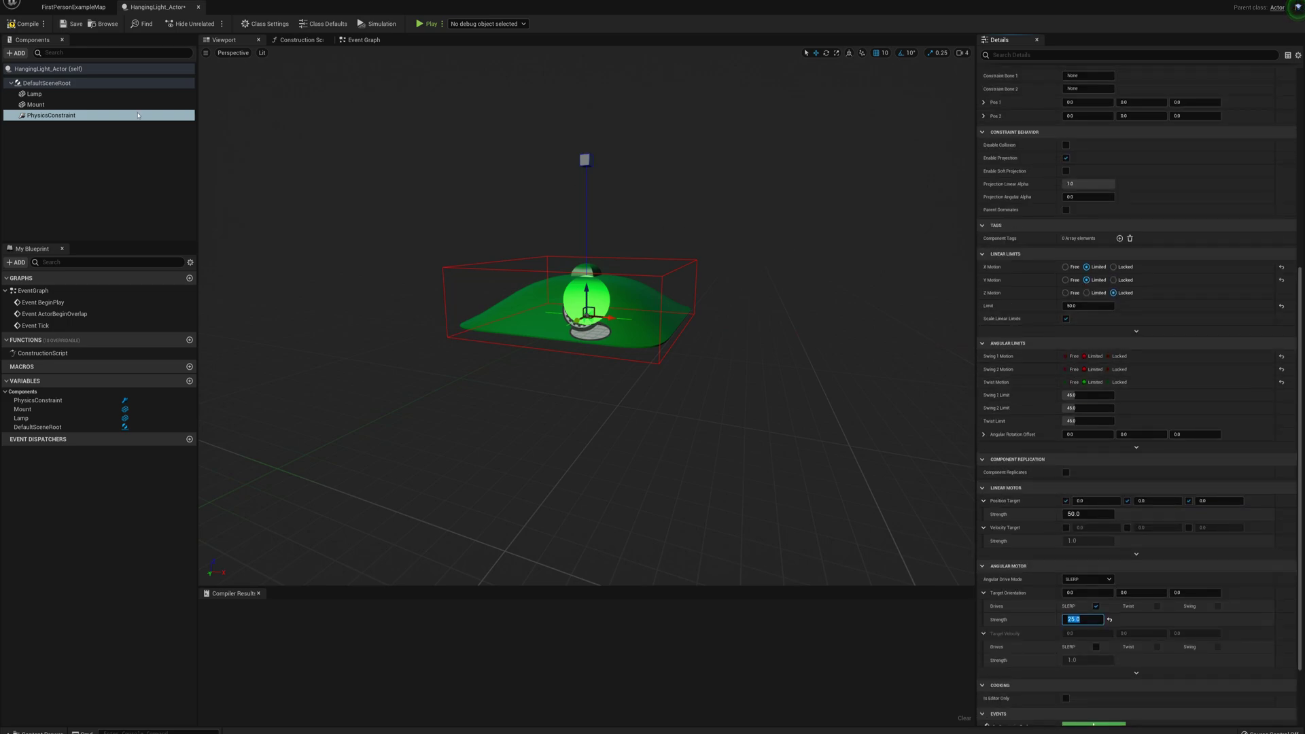
Step: Enable Simulate Physics on the Lamp component and override its mass with 2 kg
{"action": "left_click", "coordinate": [34, 93]}
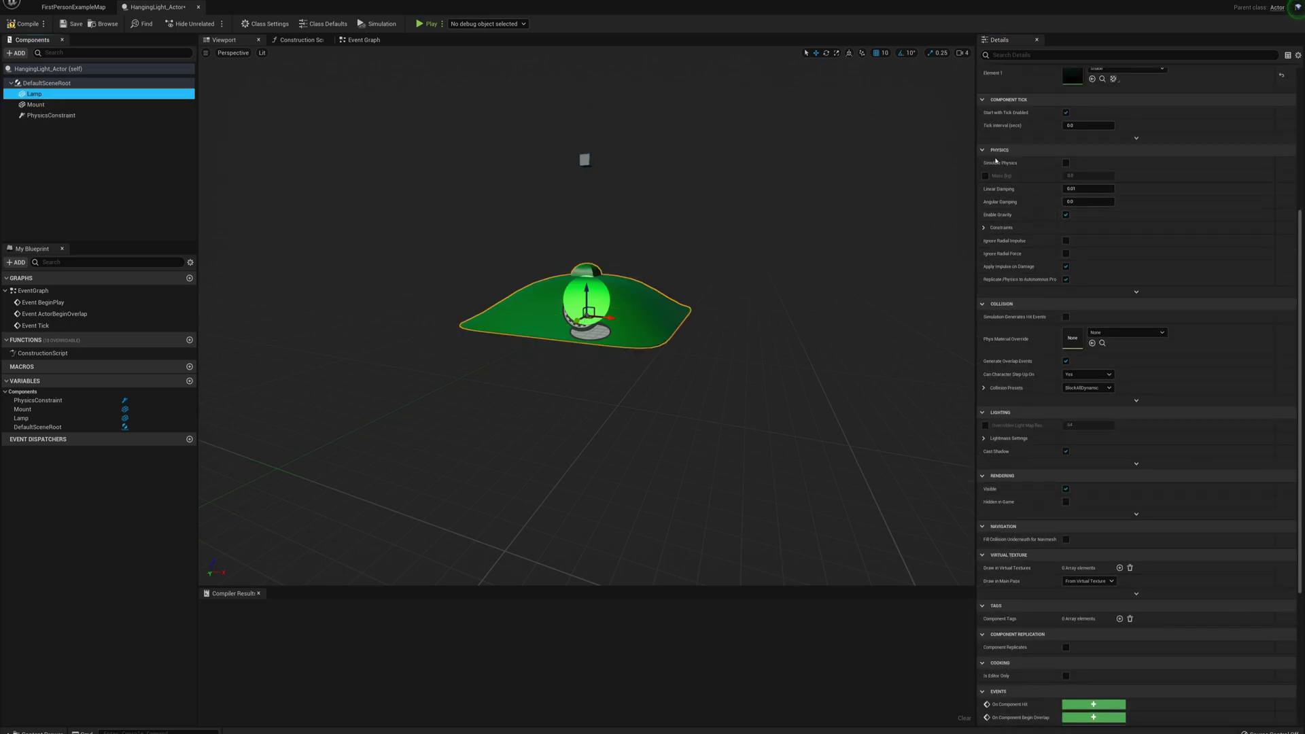
{"action": "left_click", "coordinate": [1066, 164]}
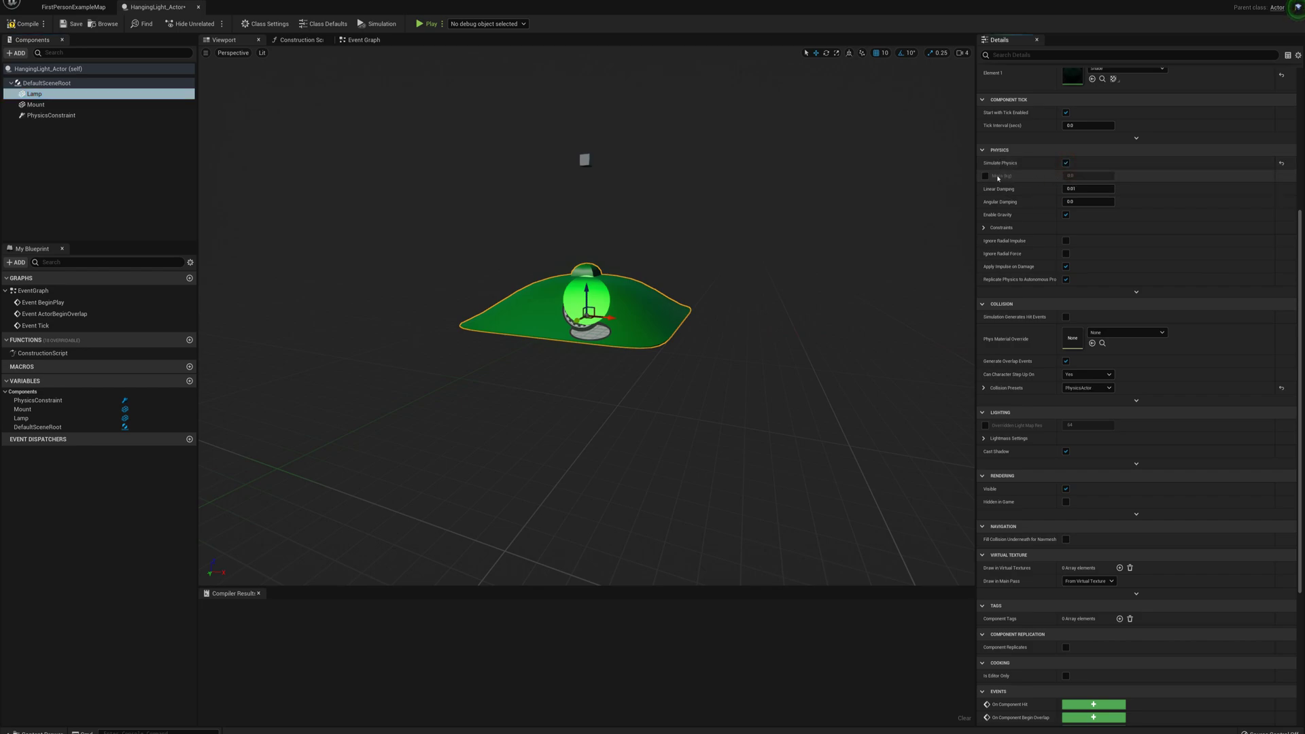
{"action": "left_click", "coordinate": [985, 175]}
{"action": "left_click", "coordinate": [1094, 176]}
{"action": "type", "text": "2"}
{"action": "key", "text": "Return"}
Step: Set the Lamp component's Linear Damping and Angular Damping to 0.3
{"action": "left_click", "coordinate": [1083, 190]}
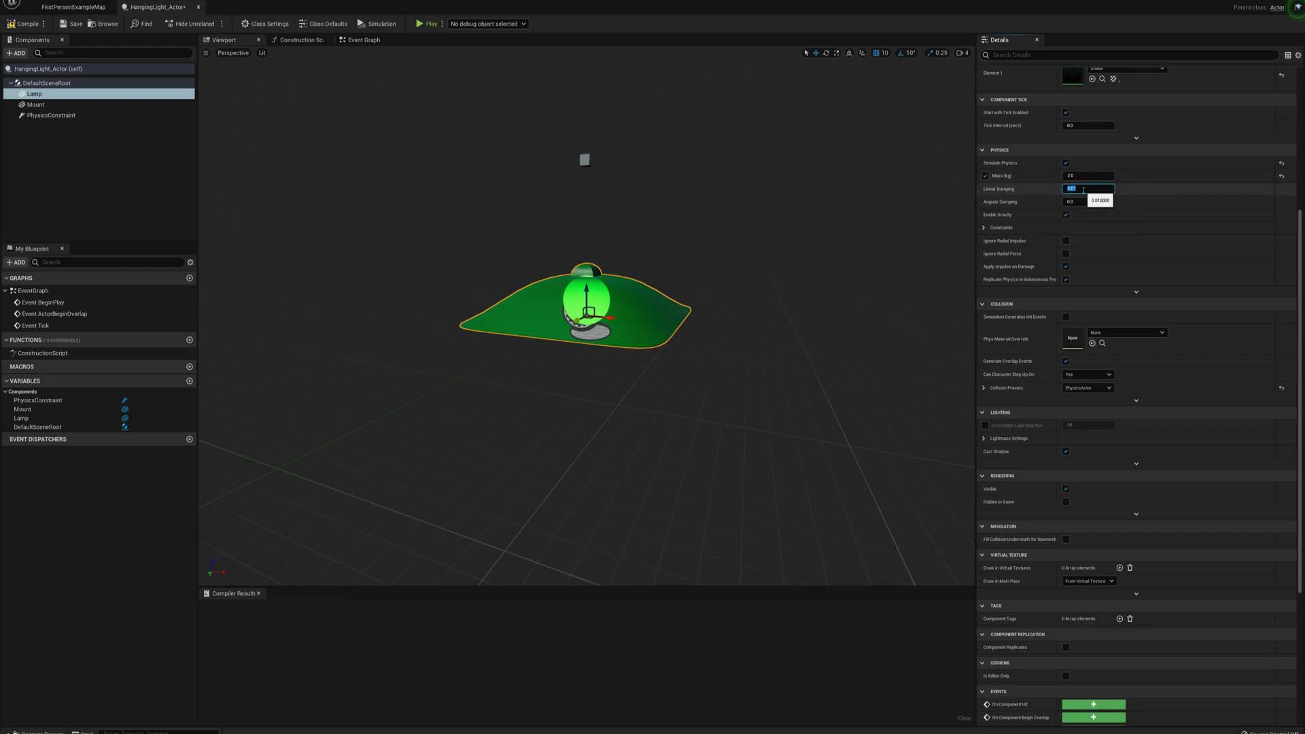
{"action": "type", "text": "0.3"}
{"action": "key", "text": "Tab"}
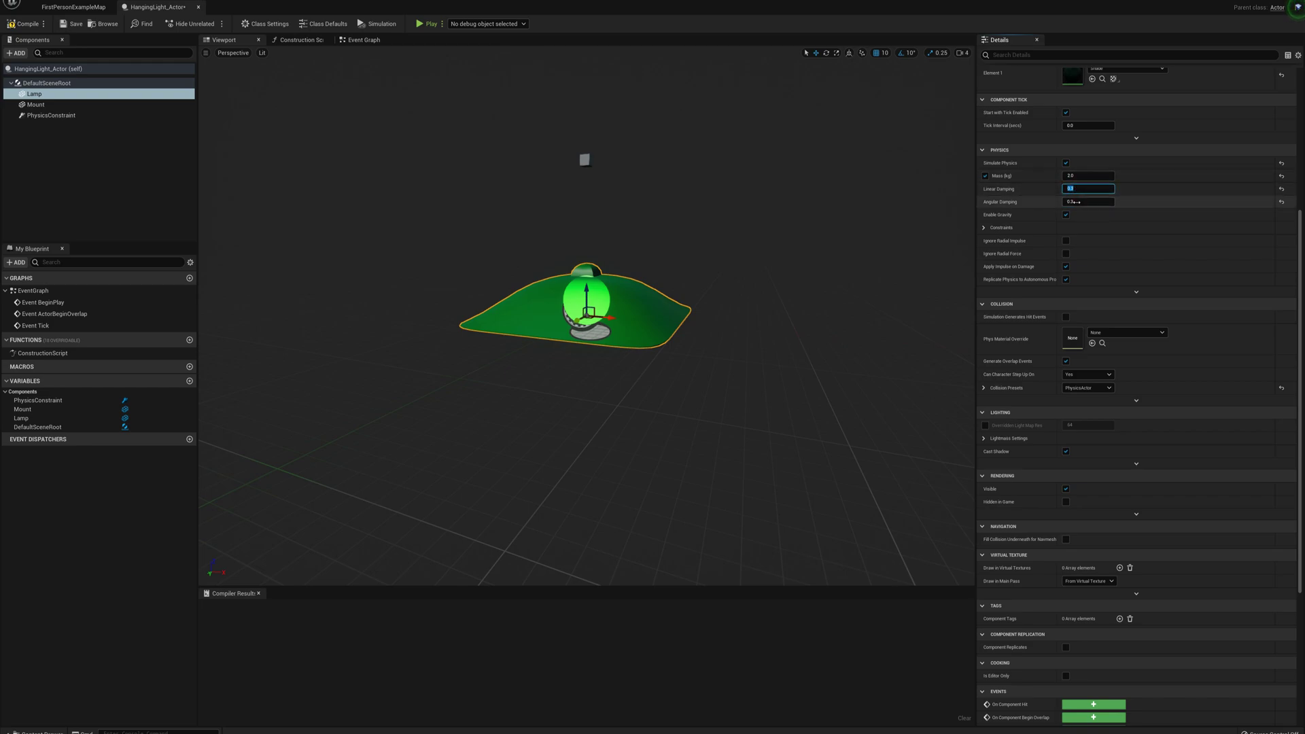
{"action": "left_click", "coordinate": [1076, 190]}
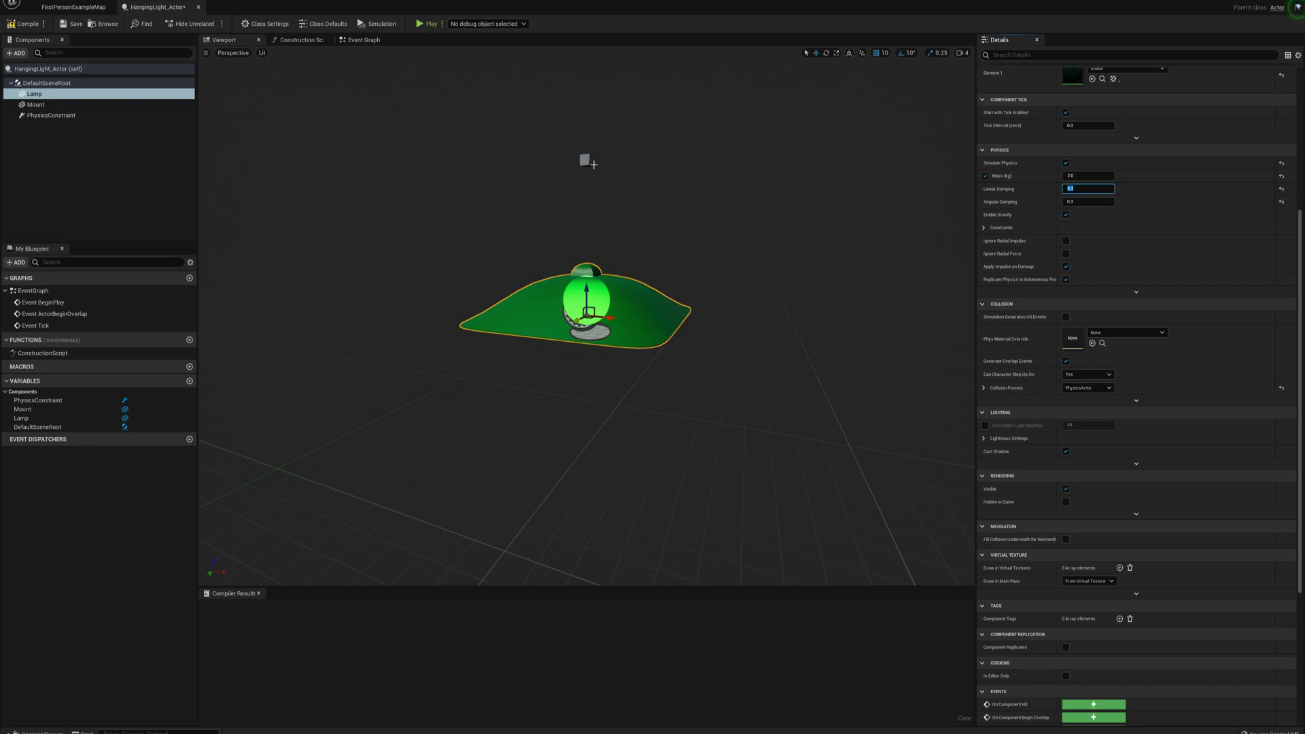
{"action": "left_click", "coordinate": [51, 115]}
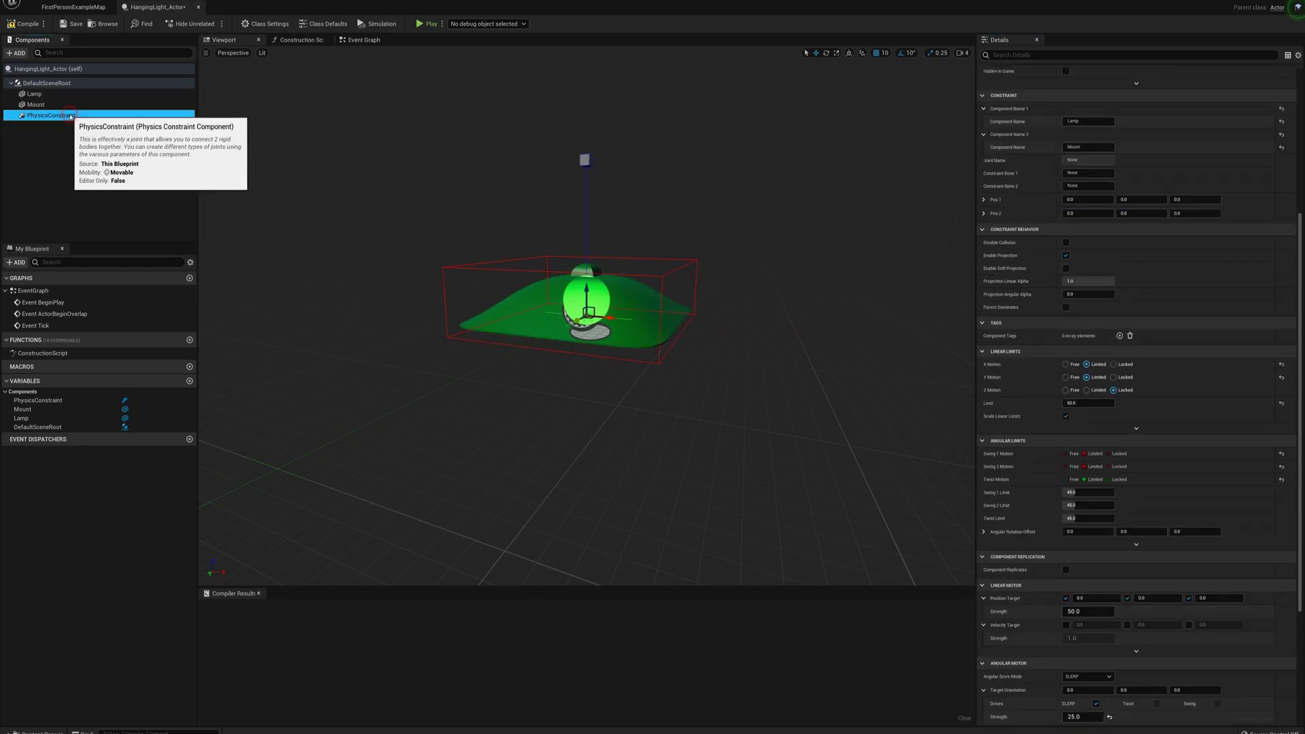
{"action": "left_click", "coordinate": [34, 94]}
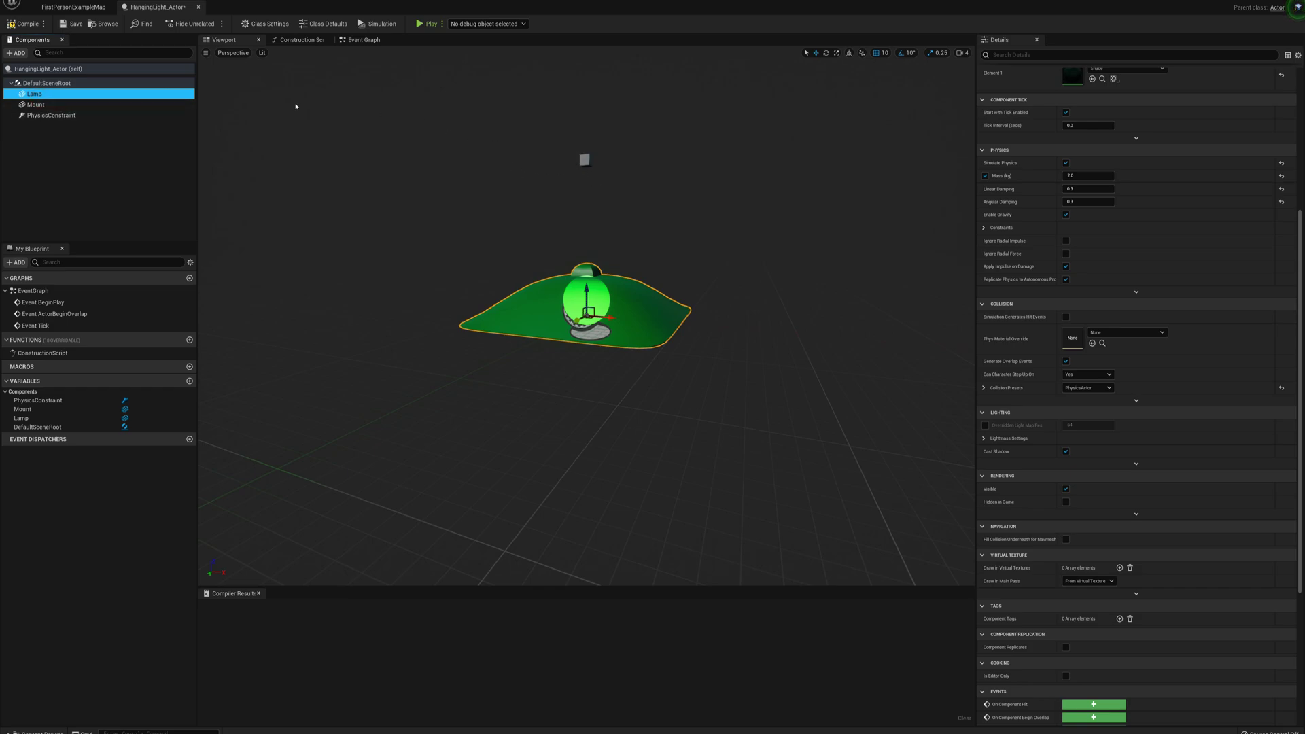
Step: Add a Cable component under DefaultSceneRoot and raise it to the mount at Z 100
{"action": "left_click", "coordinate": [46, 83]}
{"action": "left_click", "coordinate": [16, 54]}
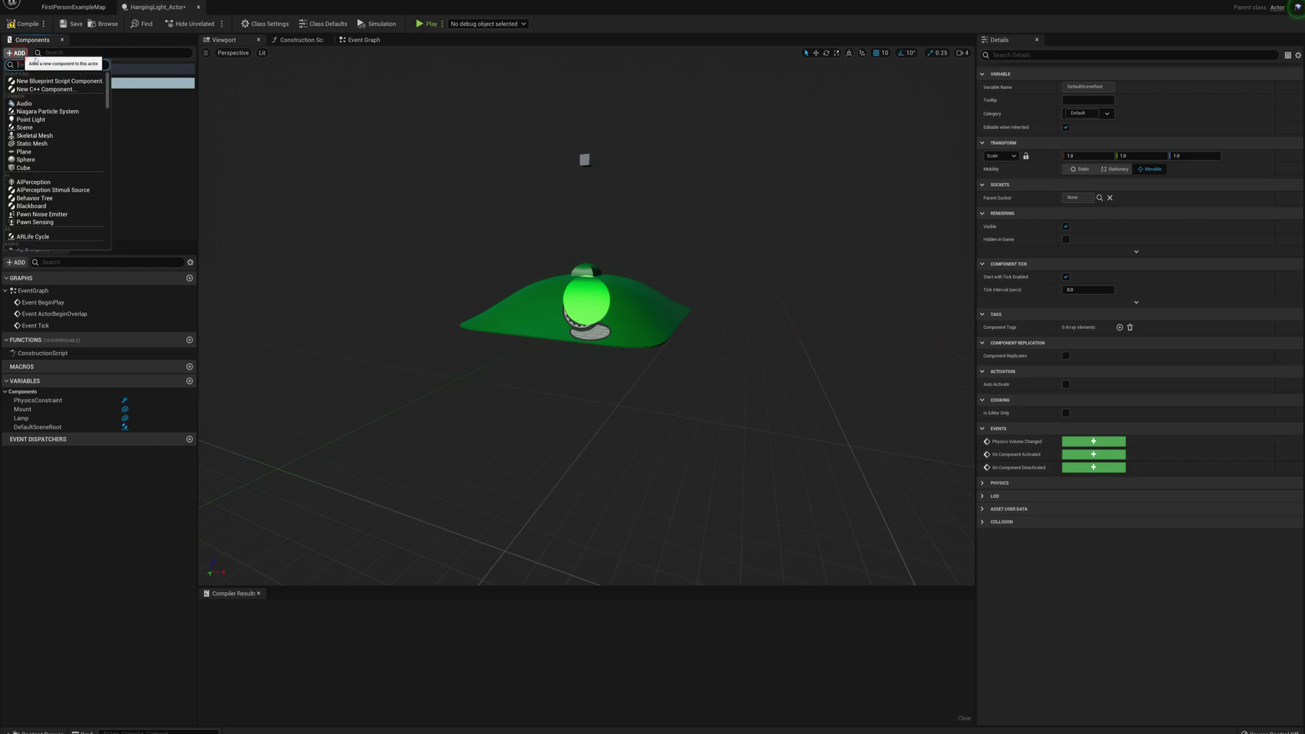
{"action": "type", "text": "cable"}
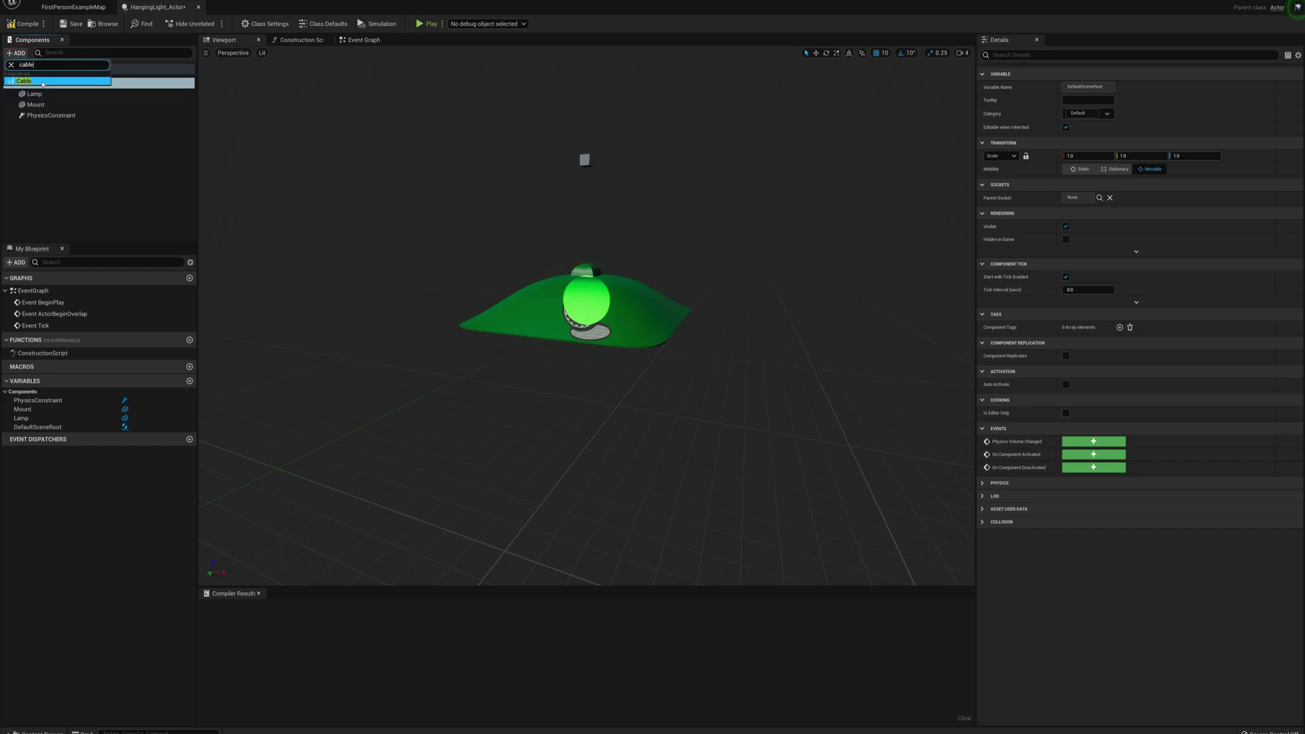
{"action": "left_click", "coordinate": [42, 84]}
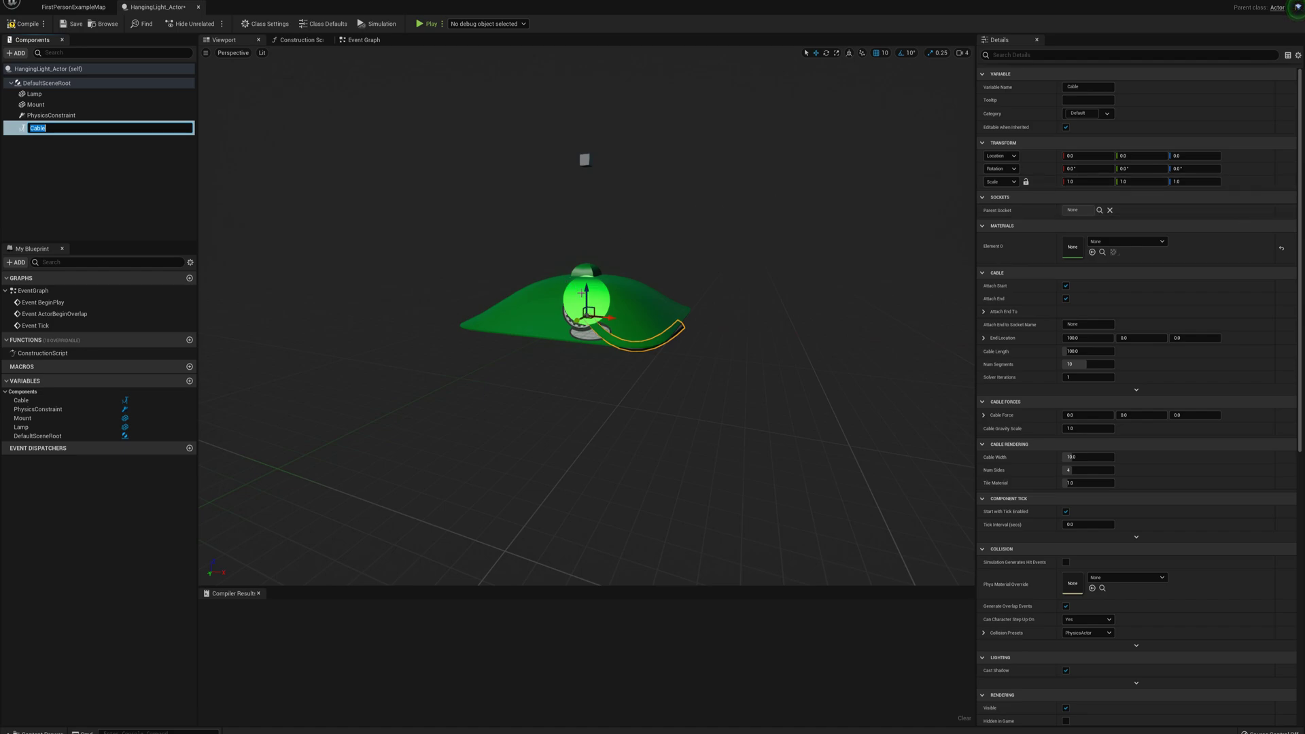
{"action": "key", "text": "Return"}
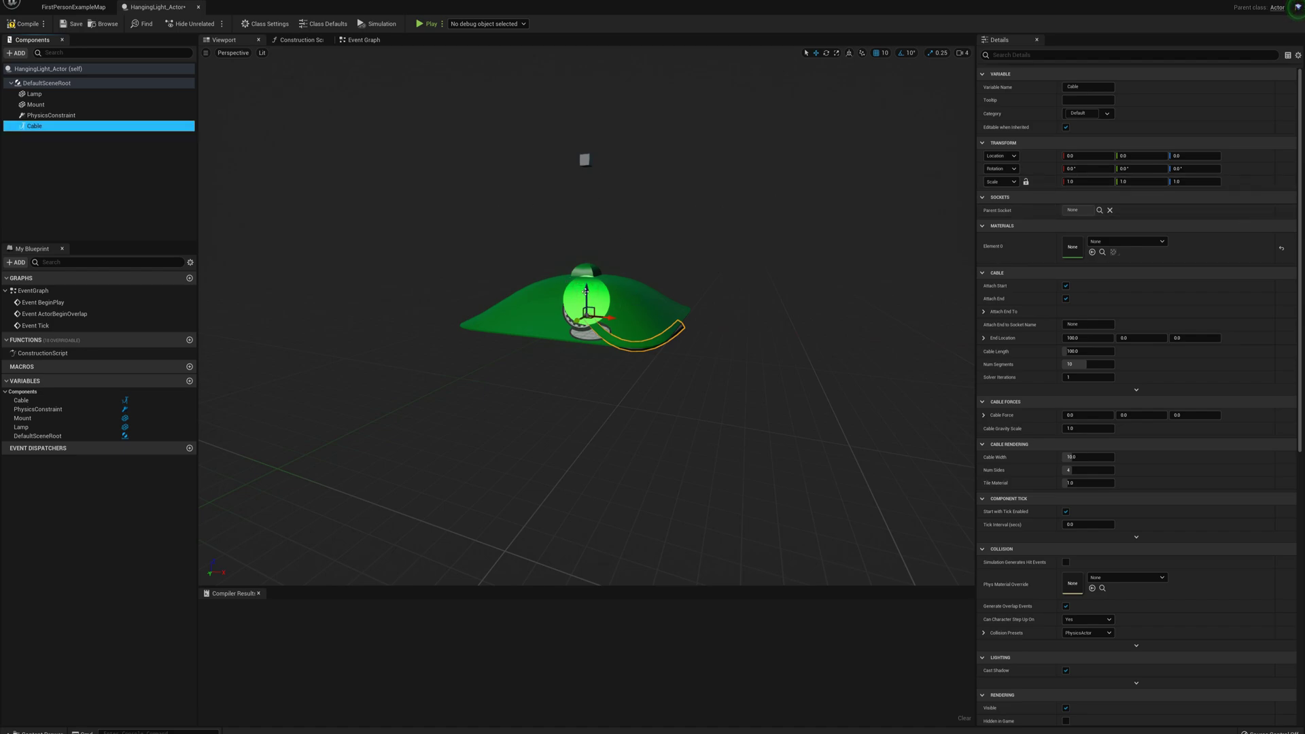
{"action": "left_click_drag", "start_coordinate": [587, 289], "coordinate": [582, 129]}
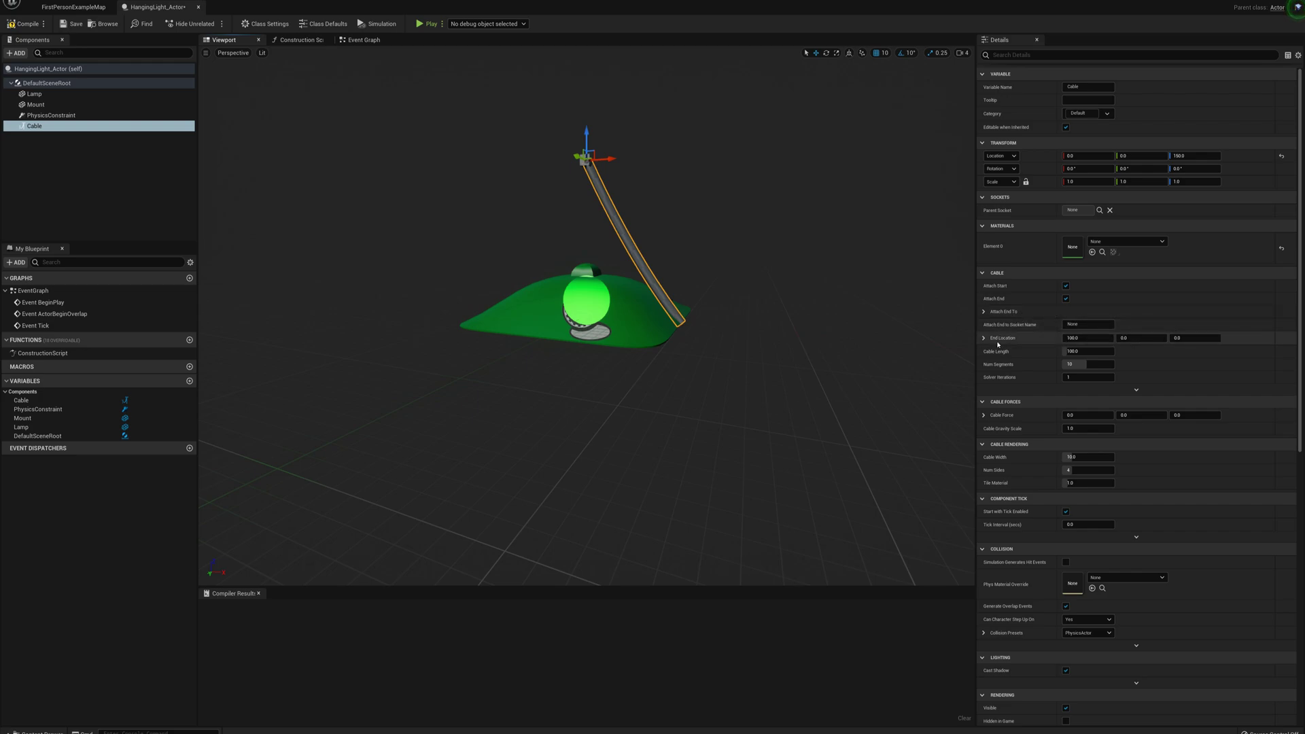
Step: Set the cable's Attach End To component name to Lamp and compile the Blueprint
{"action": "left_click", "coordinate": [984, 311]}
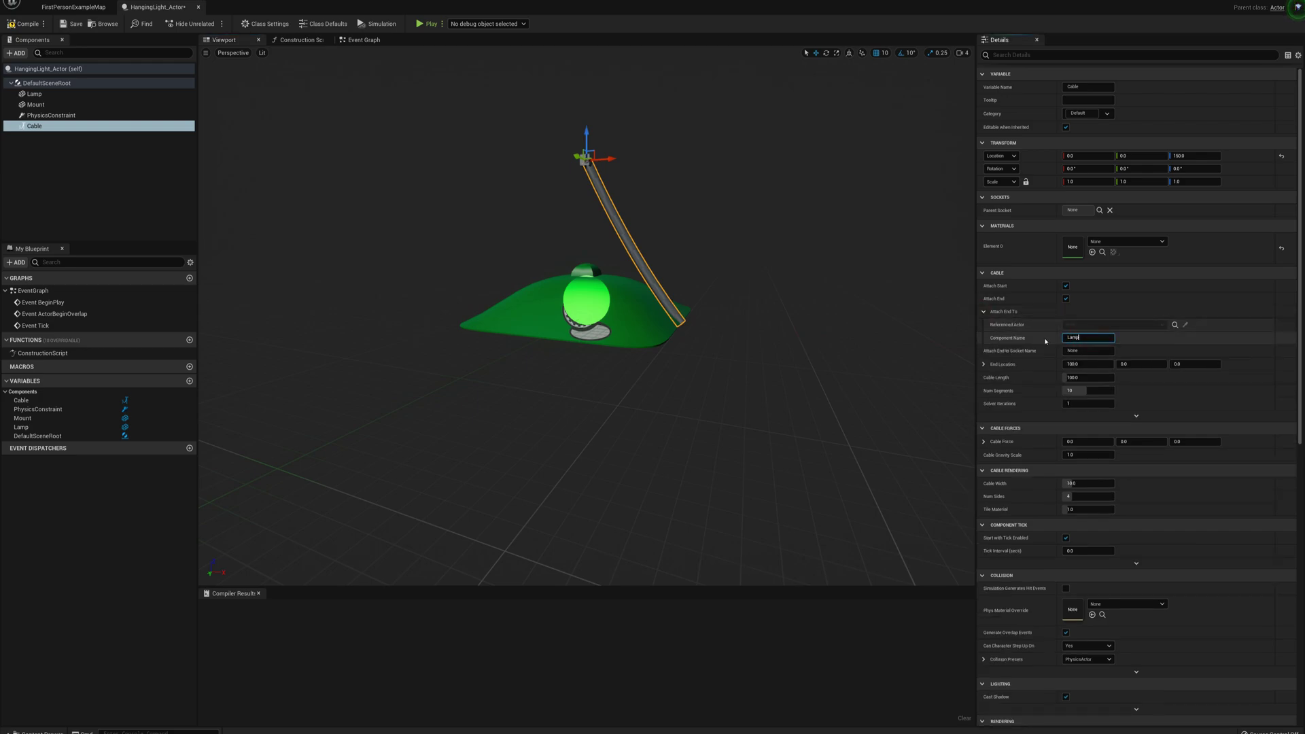
{"action": "key", "text": "Return"}
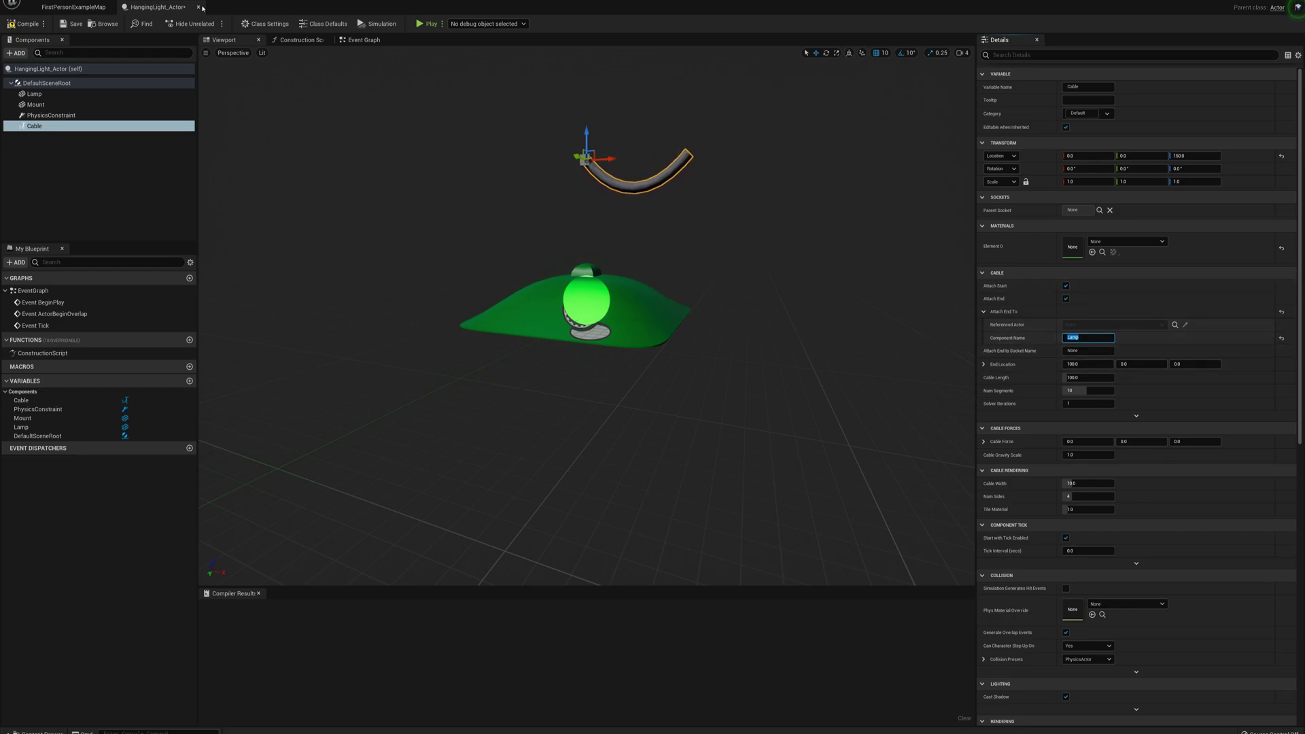
{"action": "left_click", "coordinate": [24, 24]}
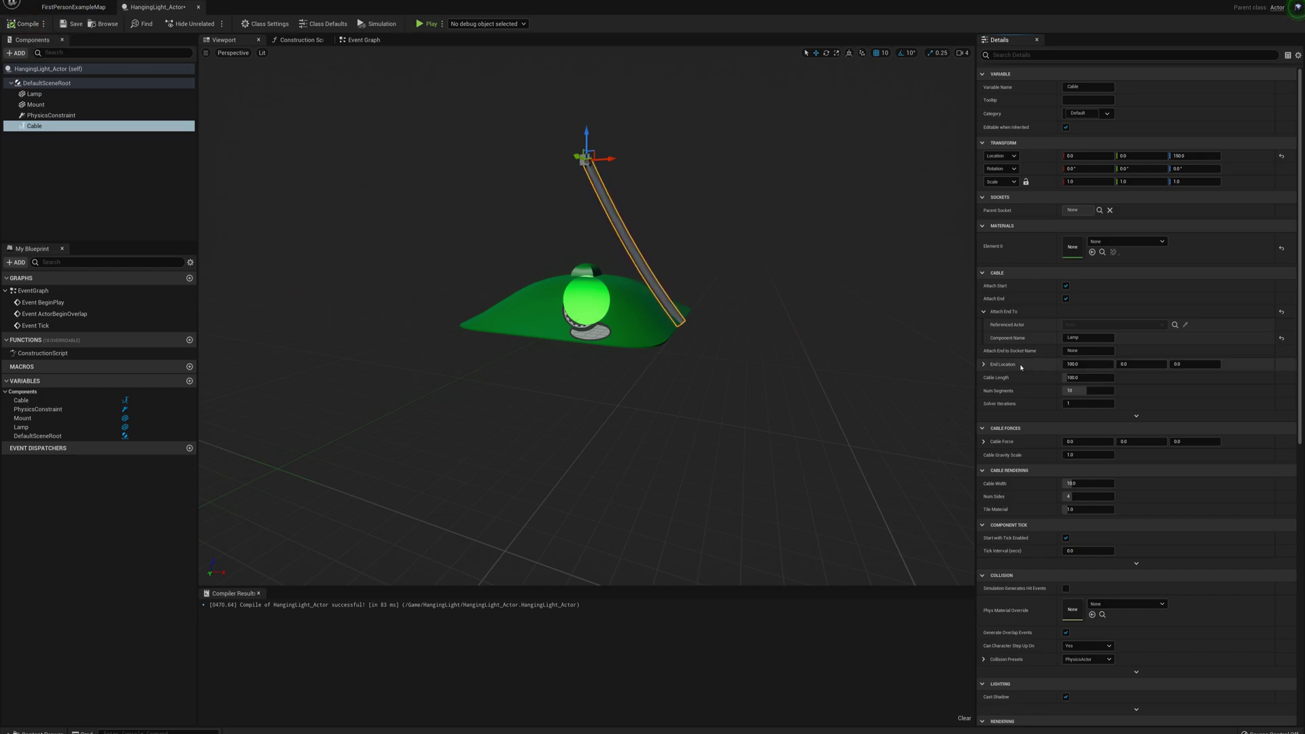
Step: Set the cable's End Location X to 0 and raise its Z so the cable ends at the lamp's cap
{"action": "left_click", "coordinate": [1084, 363]}
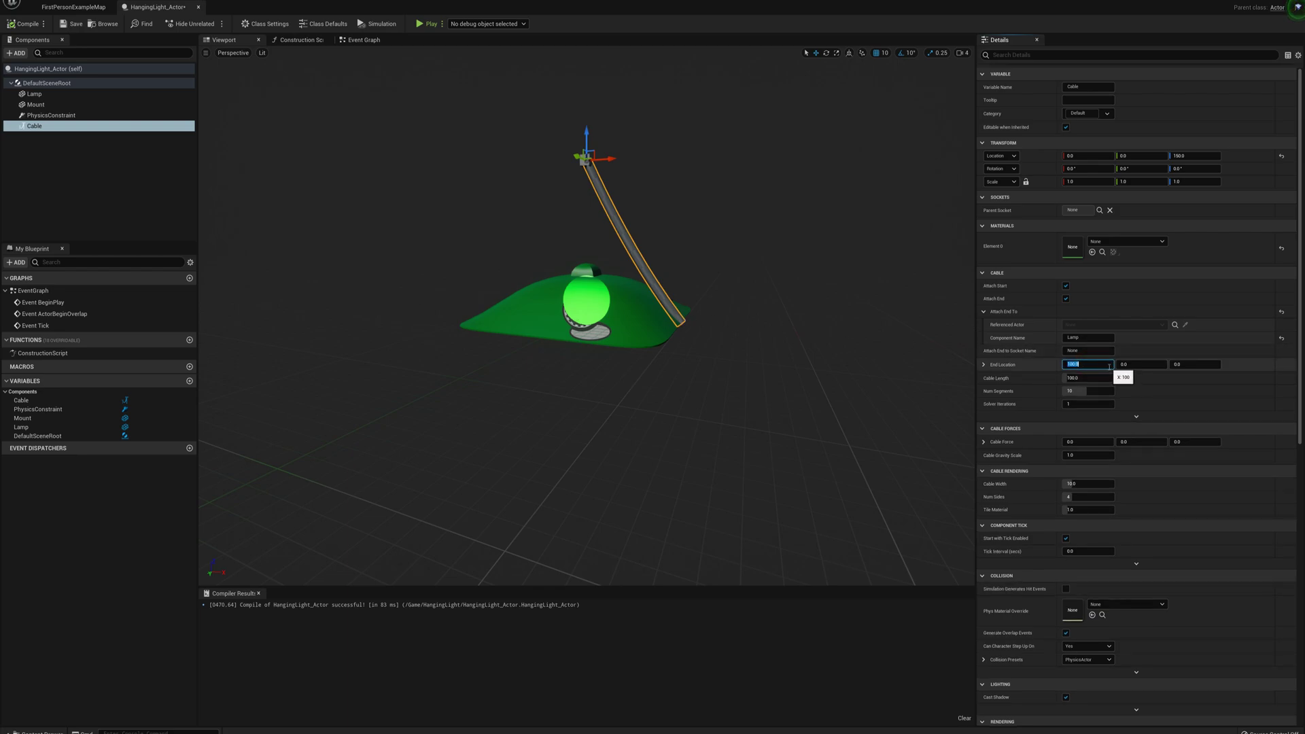
{"action": "key", "text": "Return"}
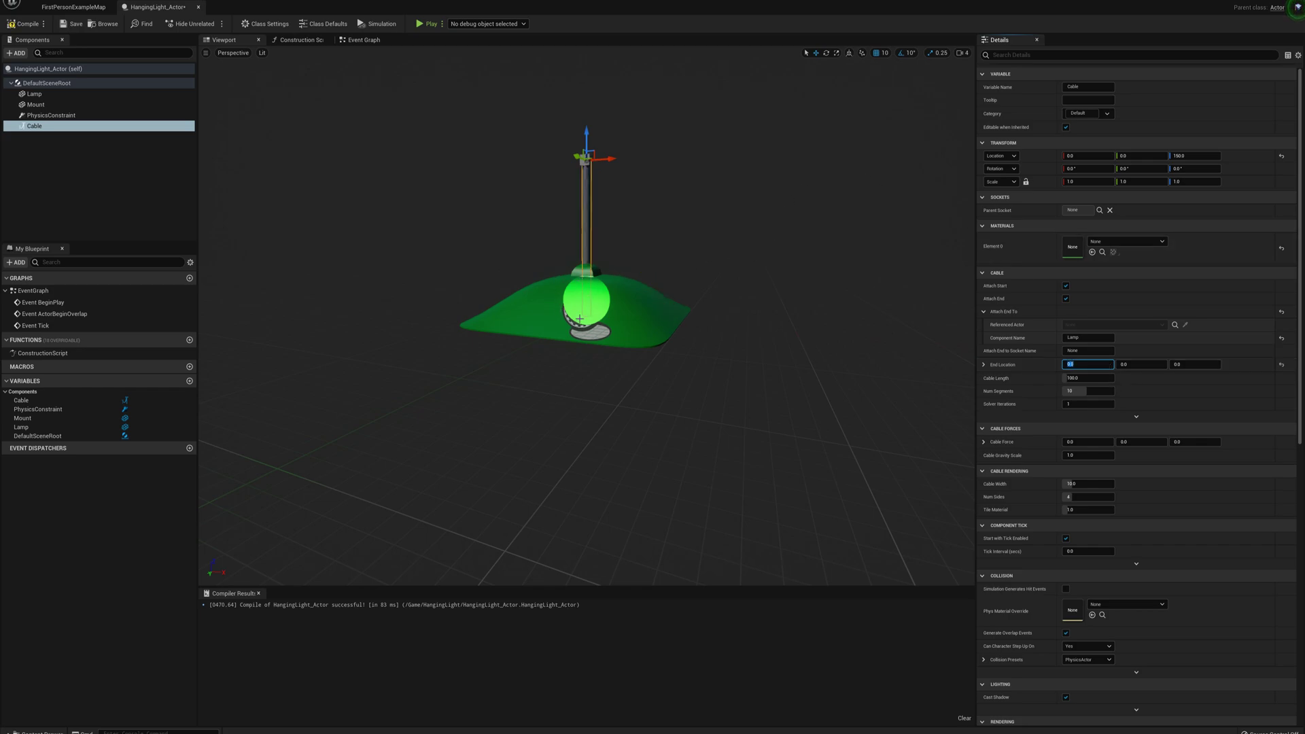
{"action": "right_click_drag", "start_coordinate": [580, 300], "coordinate": [436, 333]}
{"action": "key", "text": "w"}
{"action": "key", "text": "s"}
{"action": "right_click_drag", "start_coordinate": [586, 315], "coordinate": [605, 364]}
{"action": "key", "text": "w"}
{"action": "key", "text": "w"}
{"action": "key", "text": "d"}
{"action": "key", "text": "e"}
{"action": "key", "text": "s"}
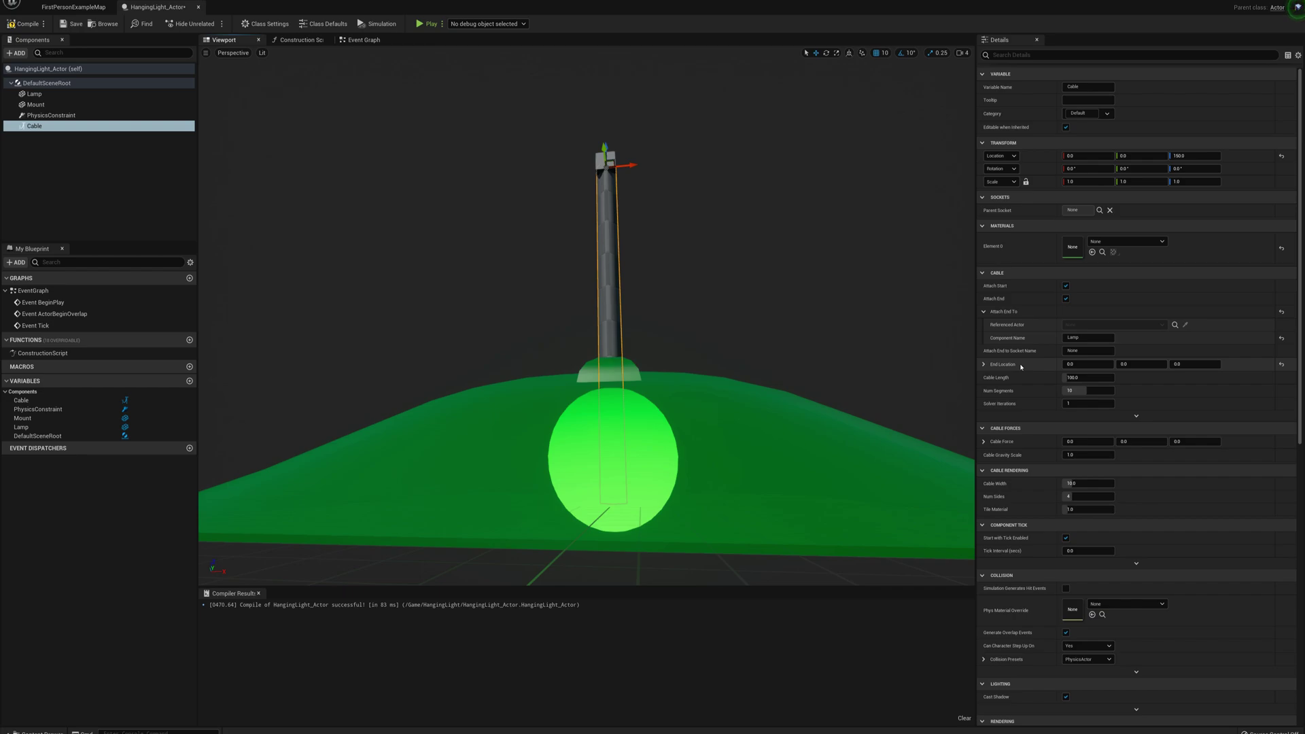
{"action": "left_click", "coordinate": [1181, 366]}
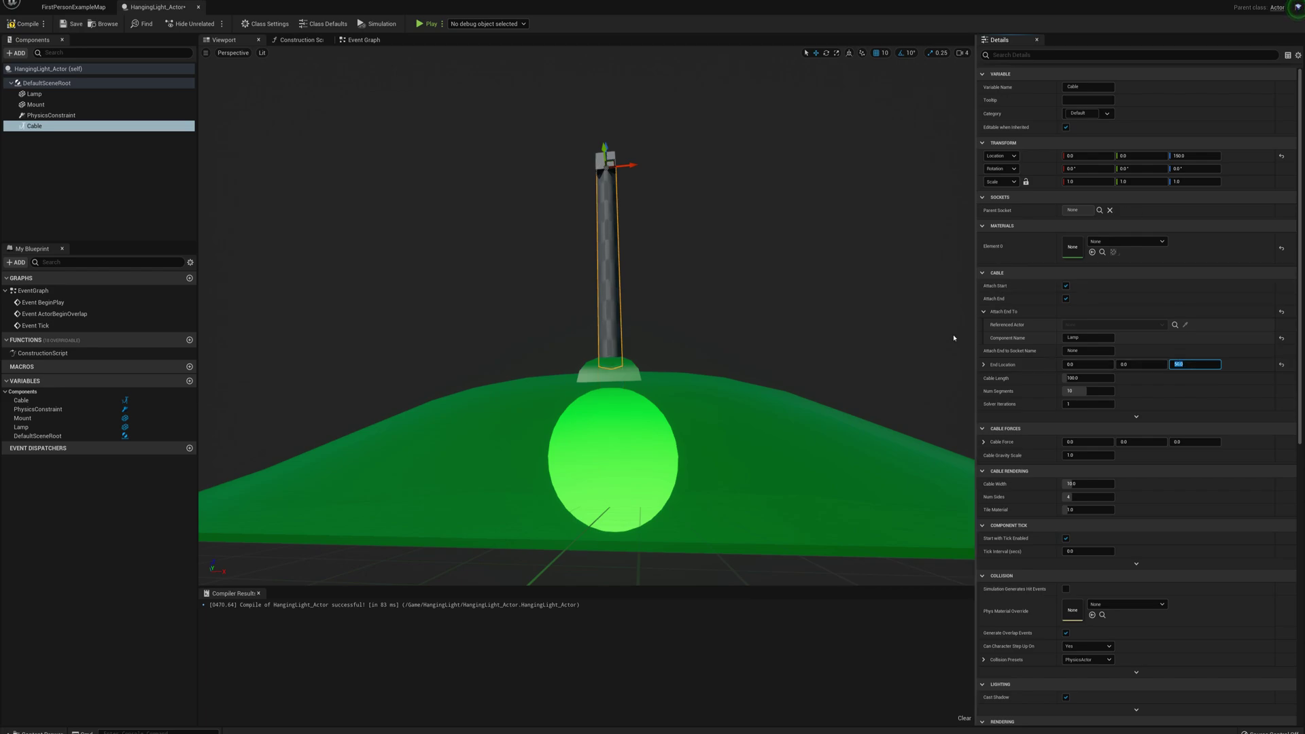
Step: Set the Cable Width to 7 and assign FirstPersonProjectileMaterial to the cable
{"action": "right_click_drag", "start_coordinate": [810, 250], "coordinate": [752, 215]}
{"action": "key", "text": "w"}
{"action": "key", "text": "s"}
{"action": "key", "text": "d"}
{"action": "key", "text": "s"}
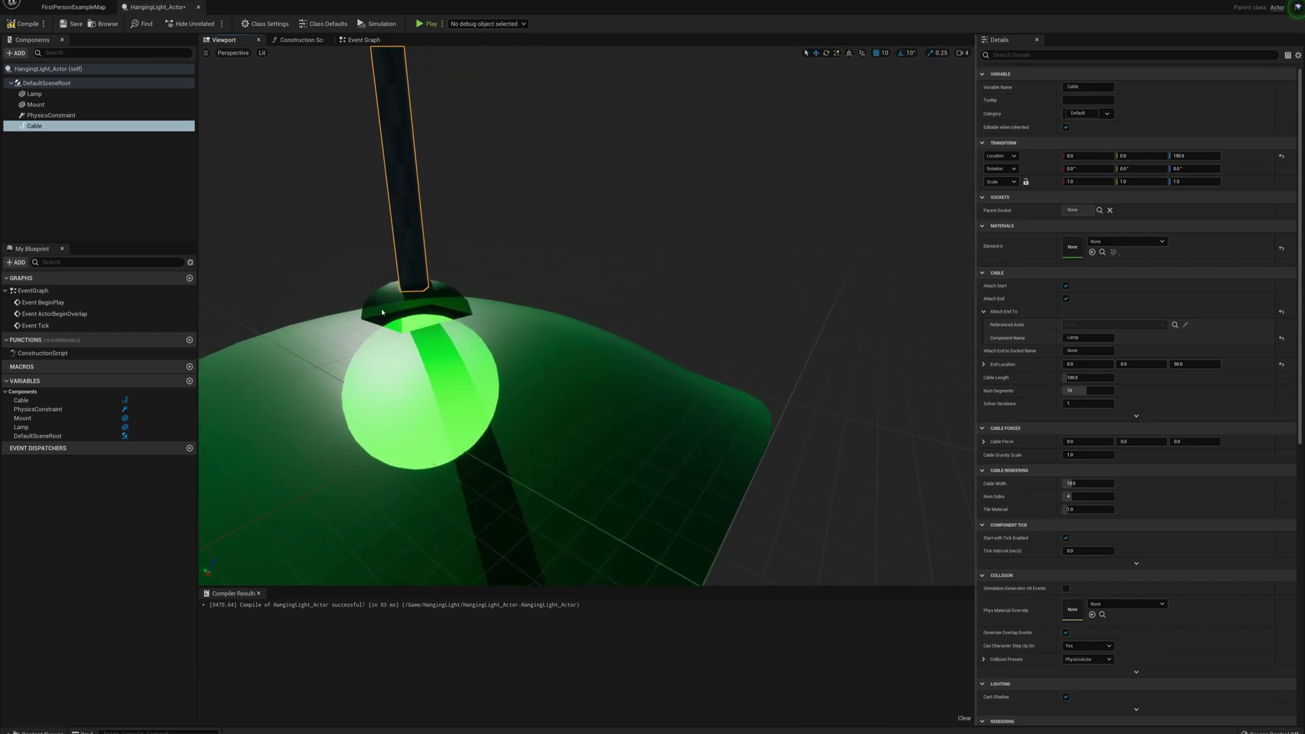
{"action": "key", "text": "f"}
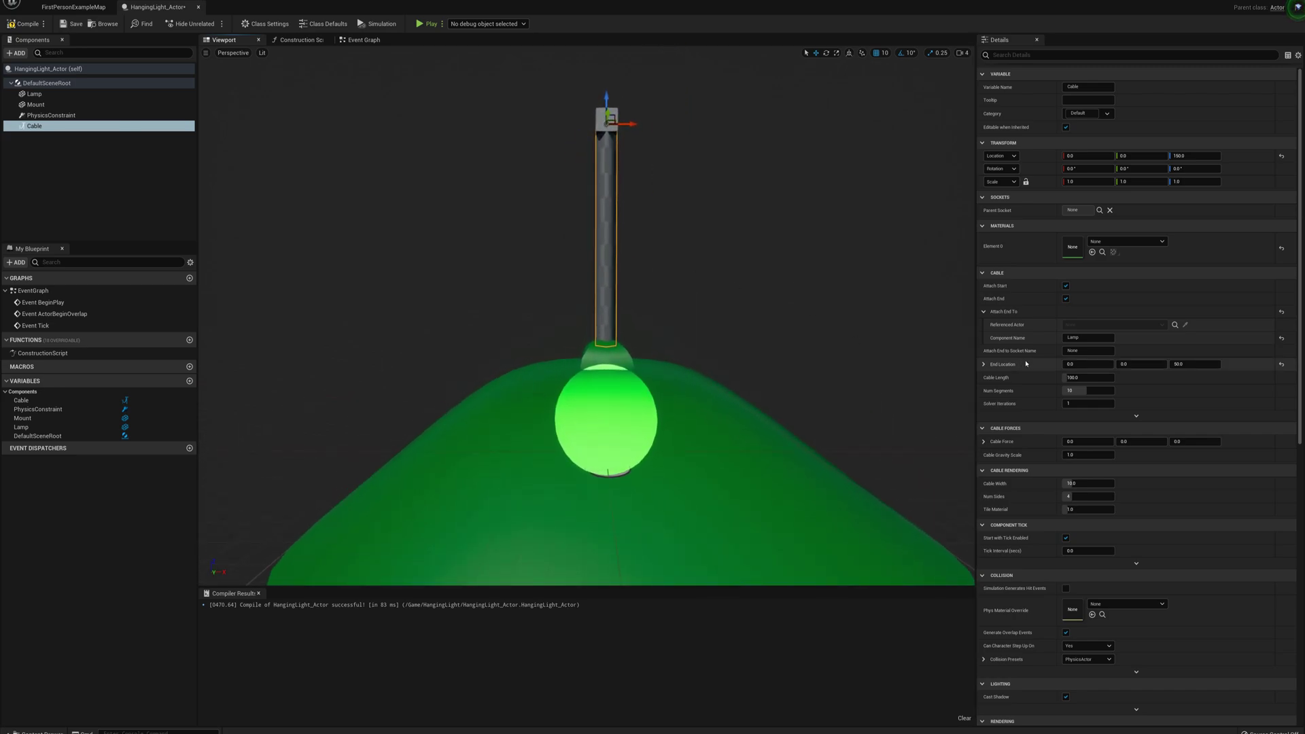
{"action": "left_click", "coordinate": [1089, 484]}
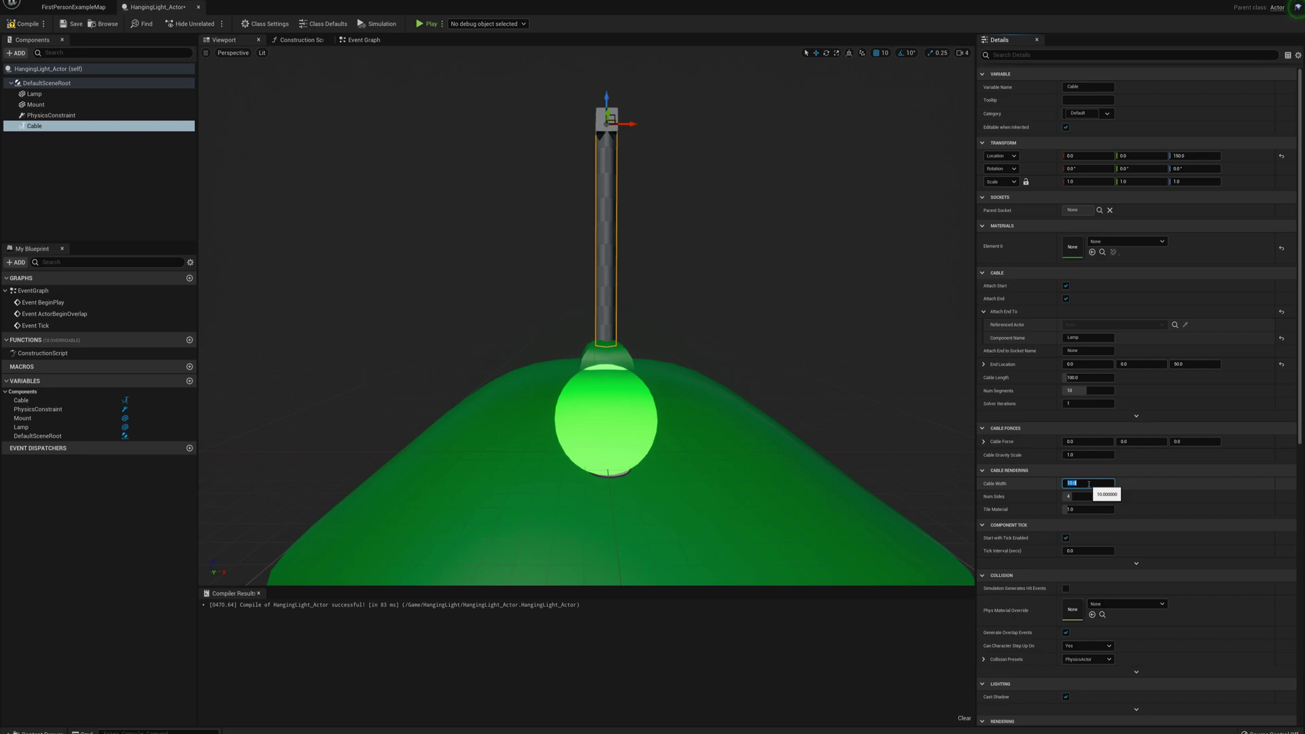
{"action": "type", "text": "7"}
{"action": "key", "text": "Return"}
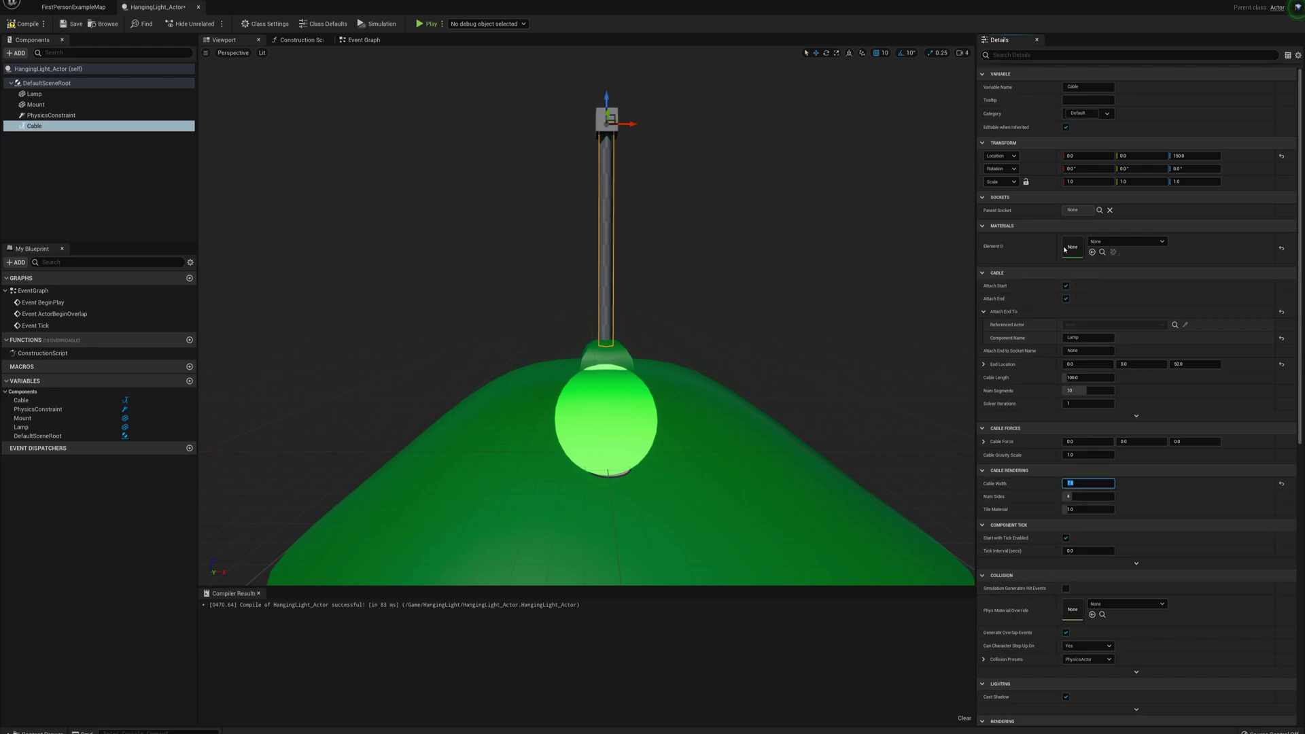
{"action": "left_click", "coordinate": [1158, 242]}
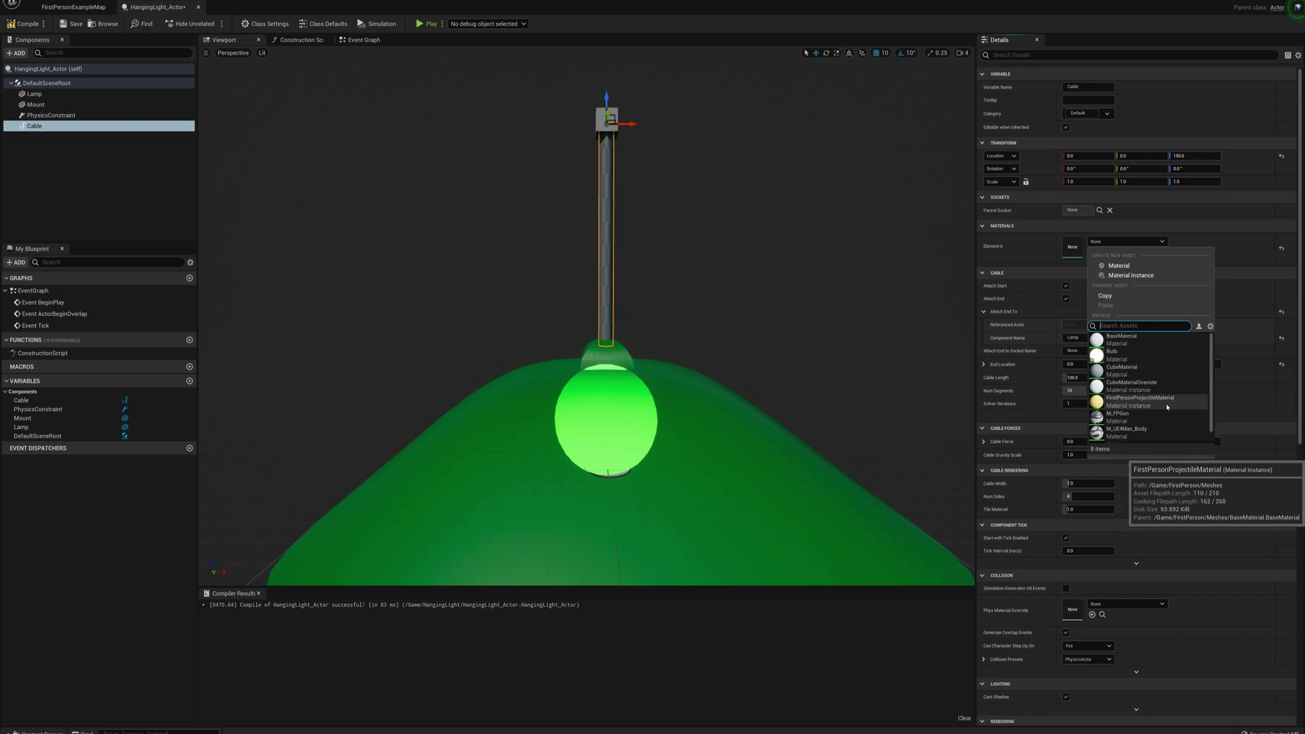
{"action": "left_click", "coordinate": [1153, 404]}
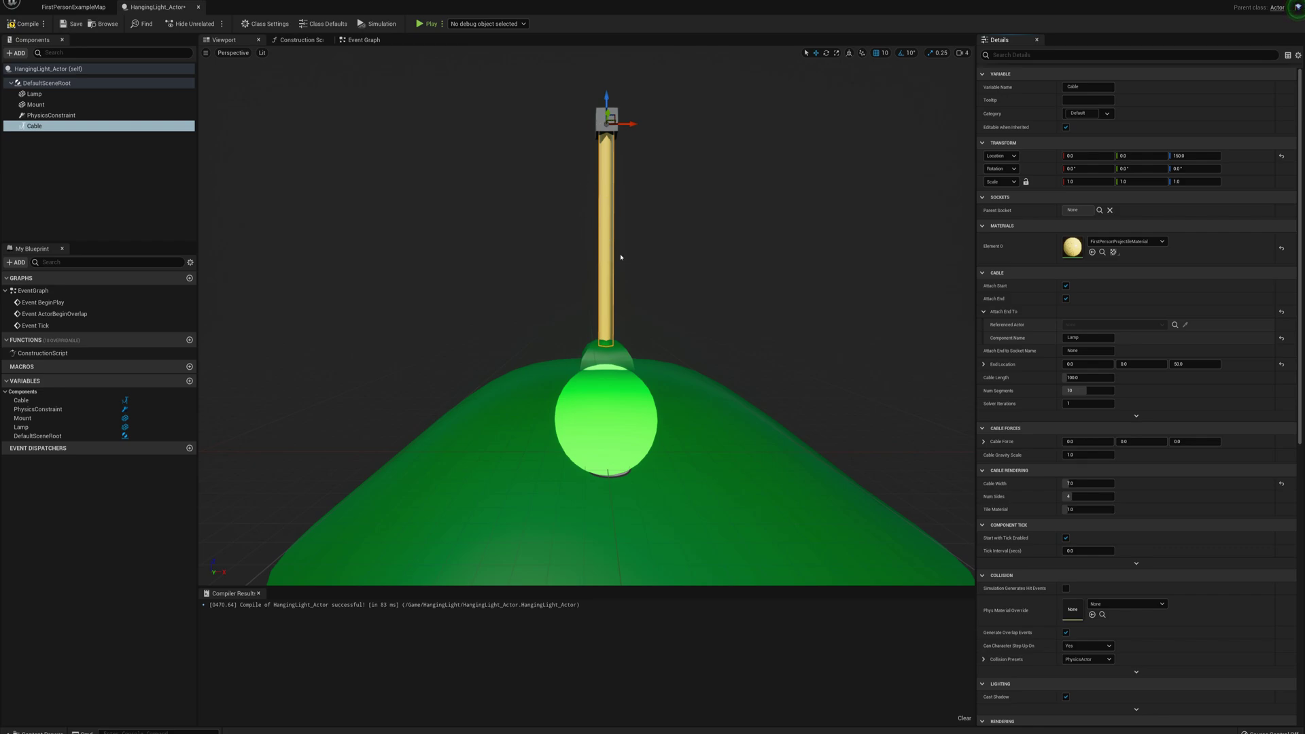
Step: Replace the Mount cube's material with the Shade material
{"action": "mouse_move", "coordinate": [644, 248]}
{"action": "right_mouse_down"}
{"action": "mouse_move", "coordinate": [705, 248]}
{"action": "mouse_move", "coordinate": [650, 136]}
{"action": "mouse_move", "coordinate": [673, 177]}
{"action": "mouse_move", "coordinate": [612, 272]}
{"action": "mouse_move", "coordinate": [571, 231]}
{"action": "mouse_move", "coordinate": [628, 248]}
{"action": "right_mouse_up"}
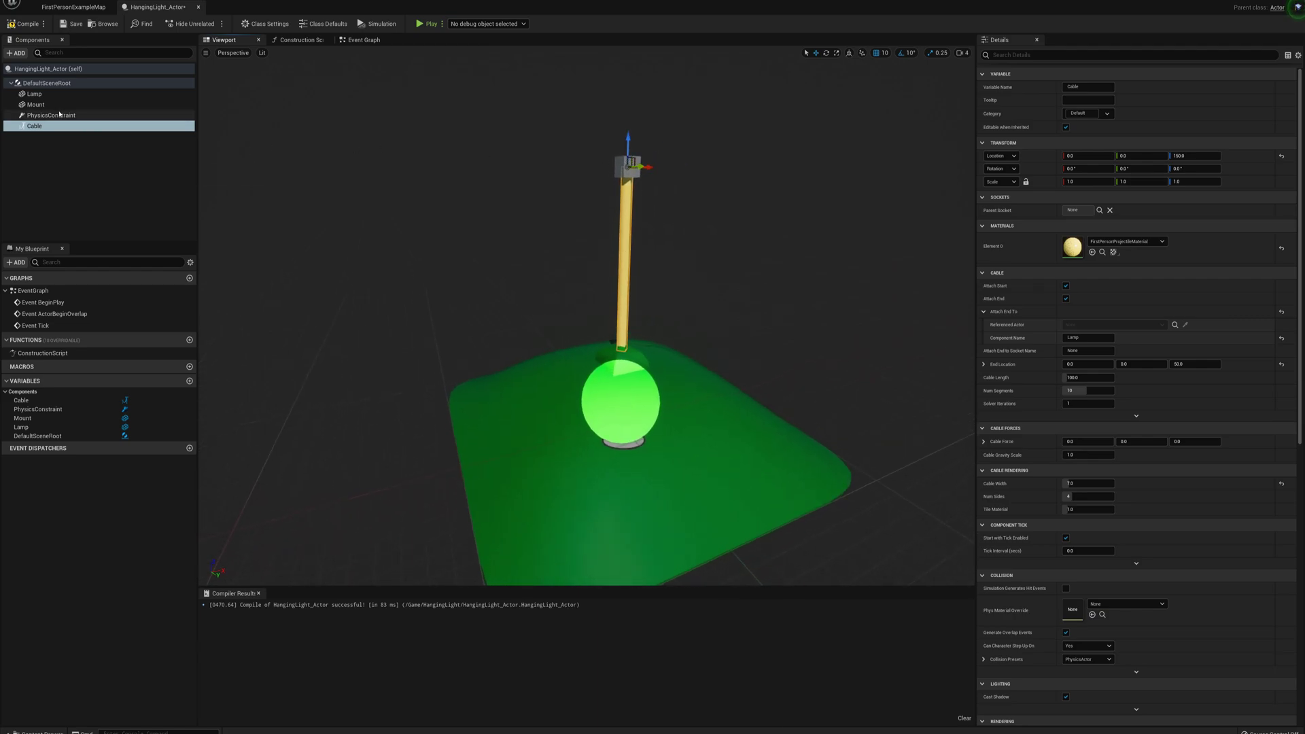
{"action": "left_click", "coordinate": [35, 104]}
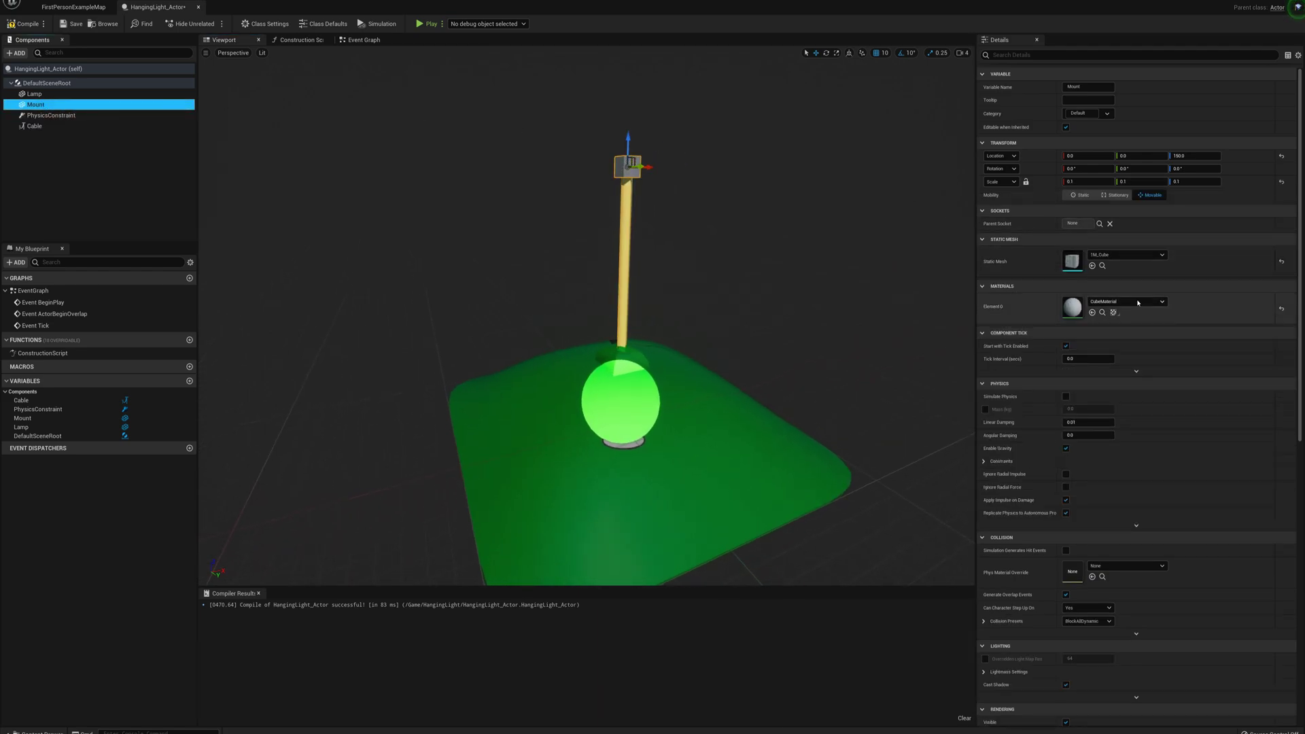
{"action": "left_click", "coordinate": [1115, 303]}
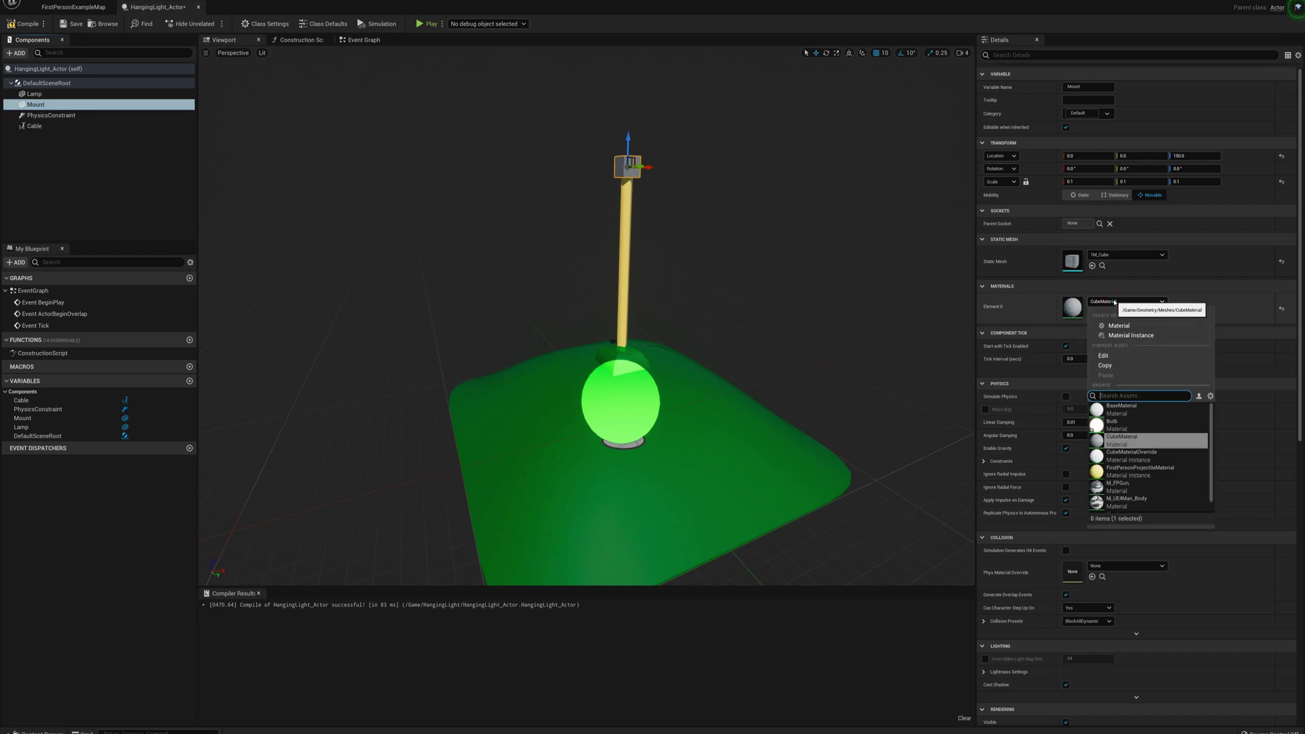
{"action": "scroll", "coordinate": [1148, 435], "scroll_direction": "down", "scroll_amount": 1}
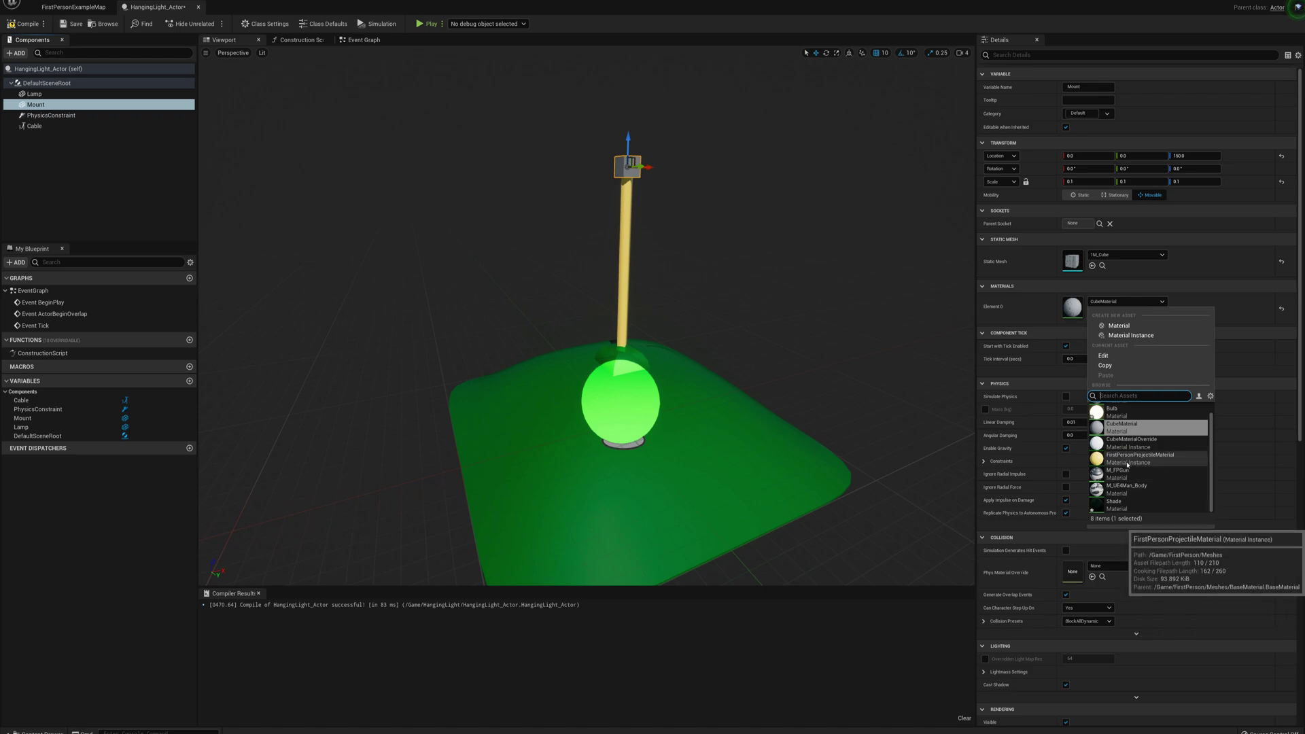
{"action": "left_click", "coordinate": [1117, 507]}
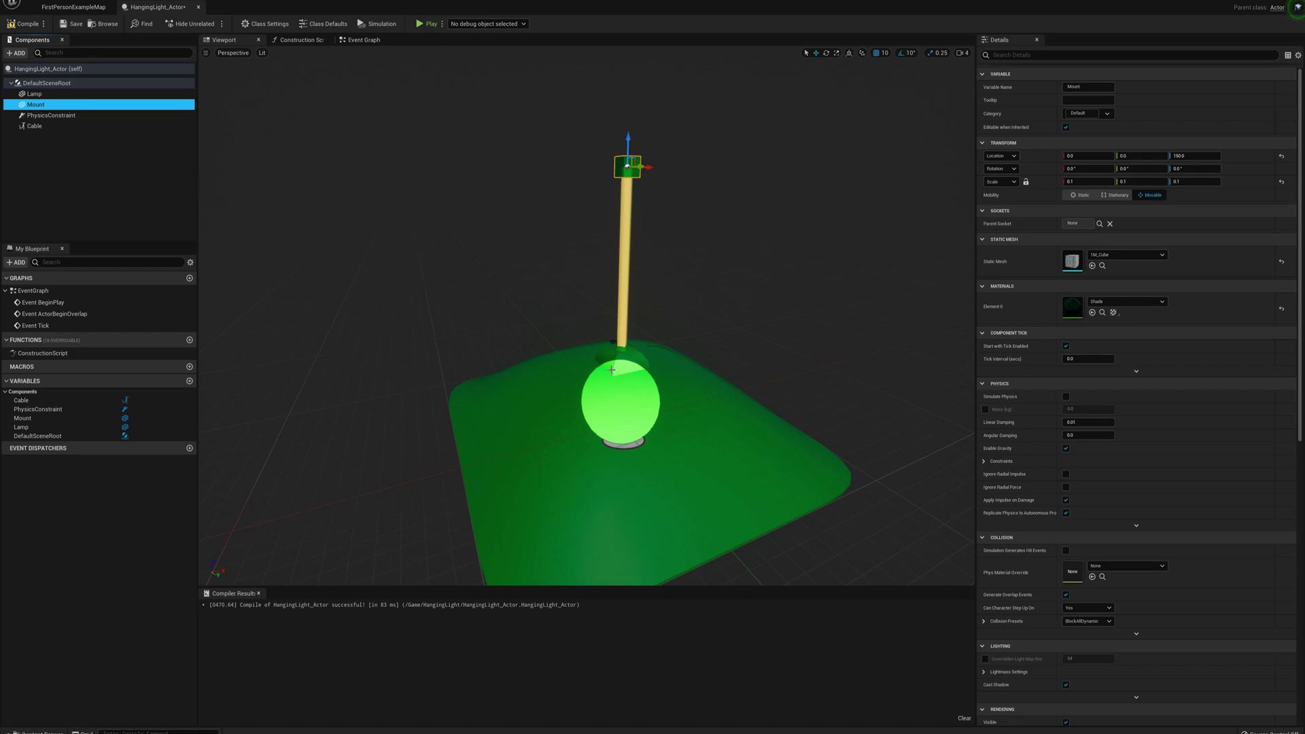
Step: Add a Rect Light component as a child of the Lamp component
{"action": "left_click", "coordinate": [28, 92]}
{"action": "left_click", "coordinate": [15, 53]}
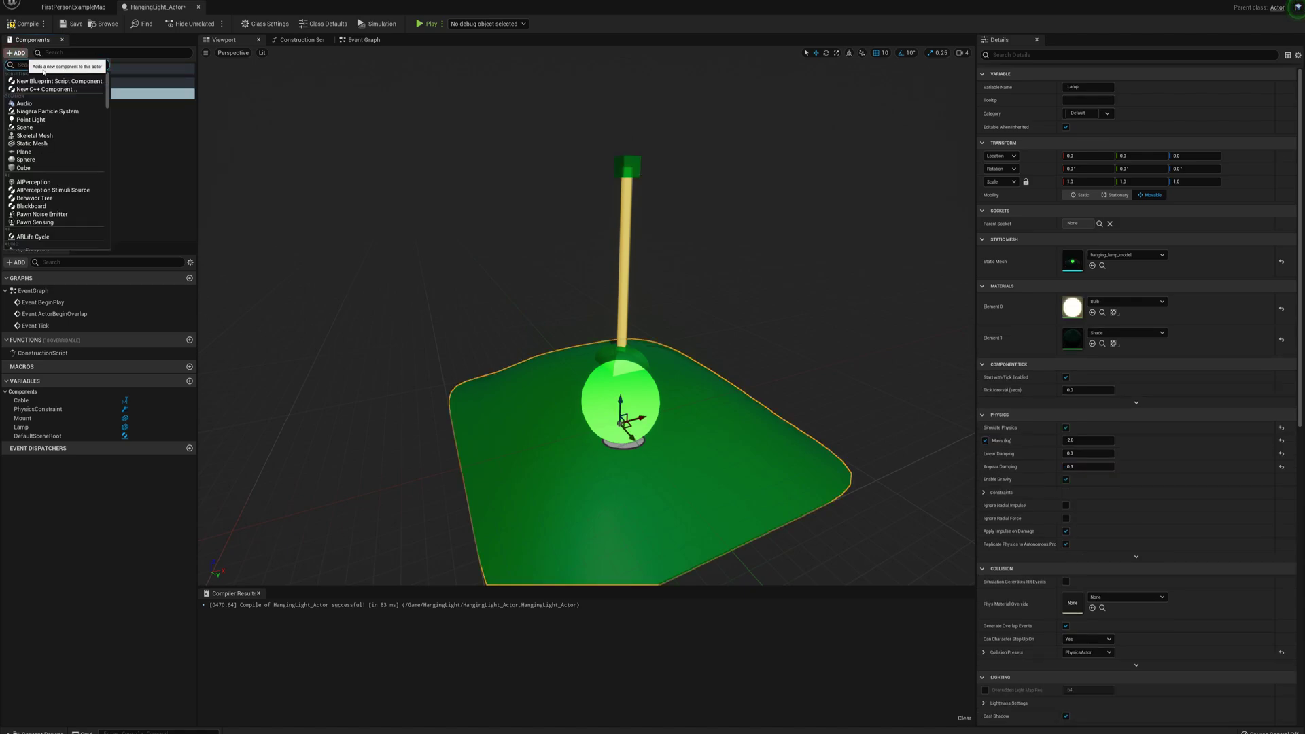
{"action": "type", "text": "rect"}
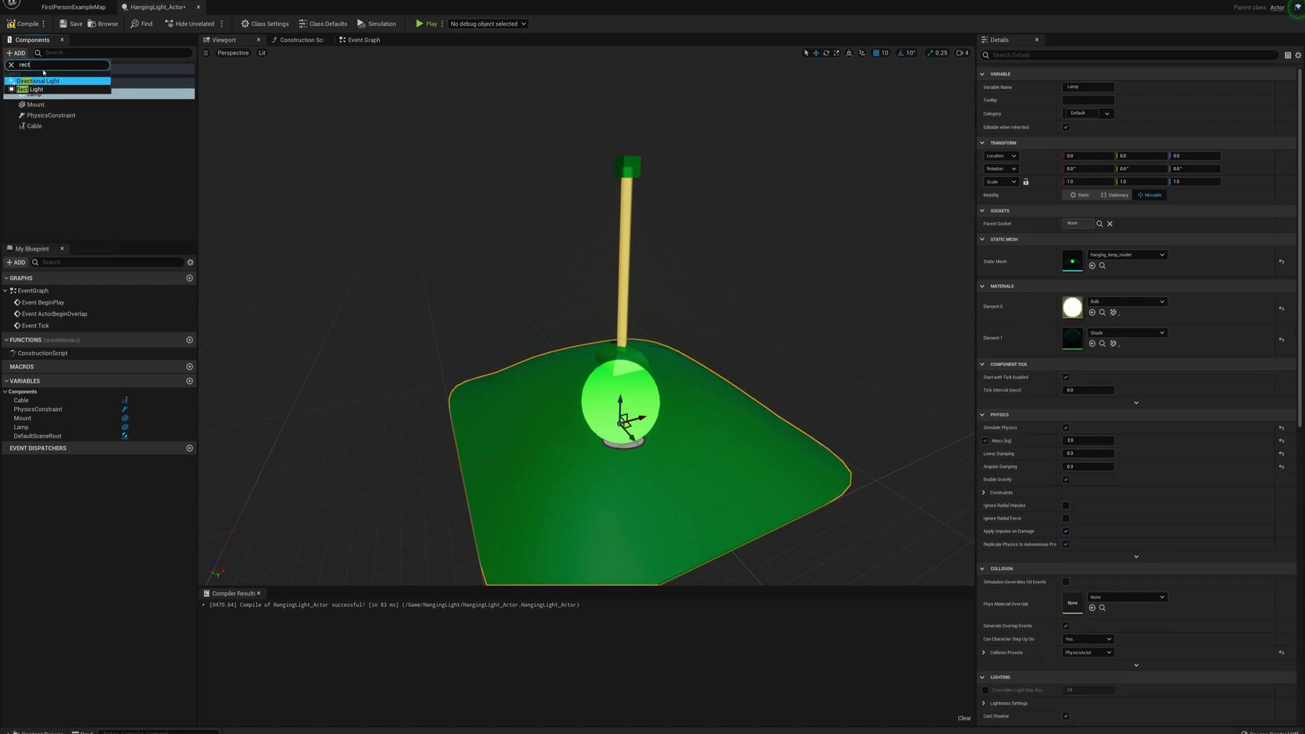
{"action": "left_click", "coordinate": [30, 89]}
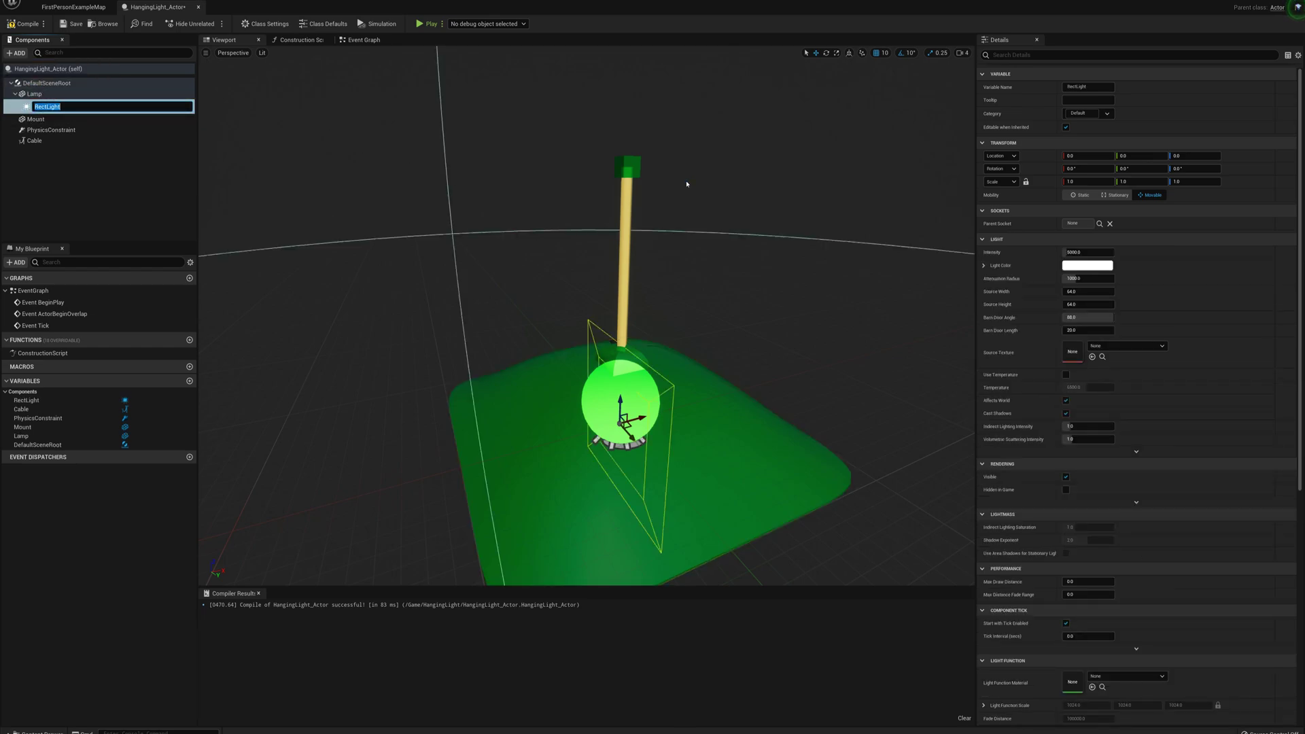
Step: Rotate the Rect Light to face straight down with a Y rotation of -90° and set its Barn Door Angle to 60
{"action": "key", "text": "Return"}
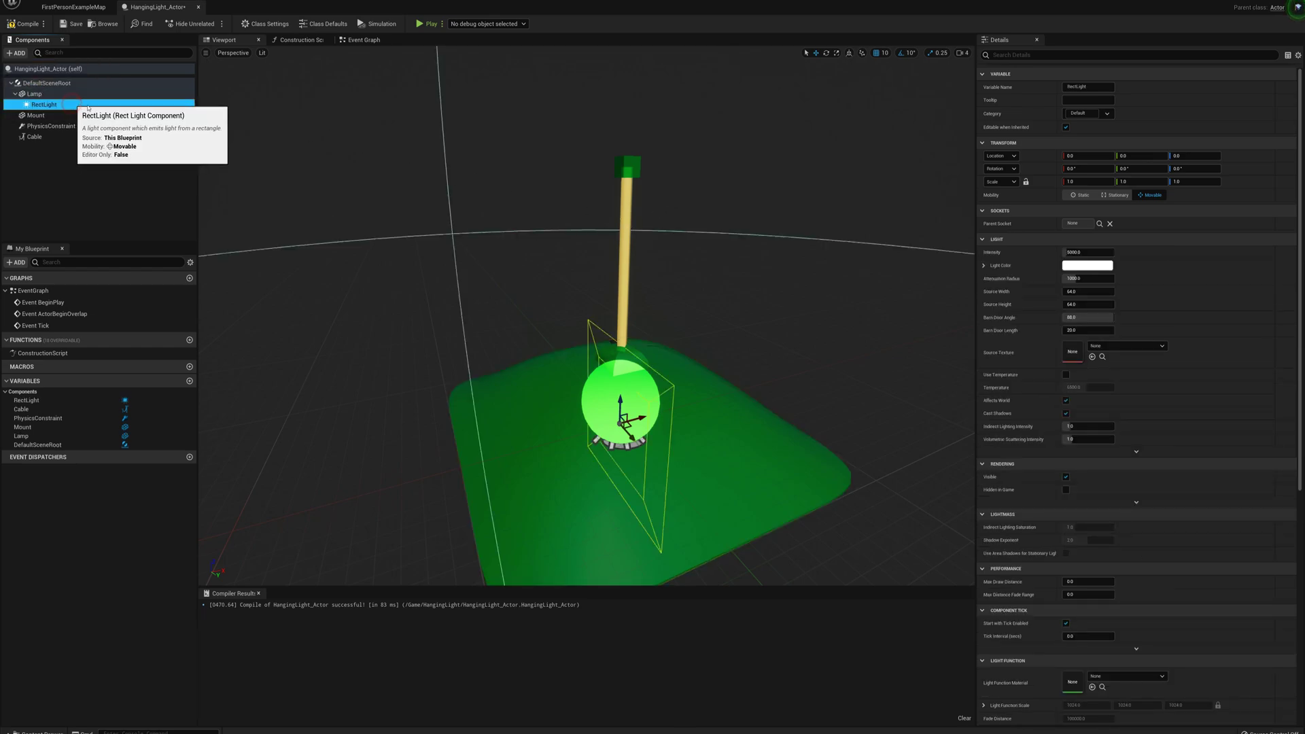
{"action": "key", "text": "f"}
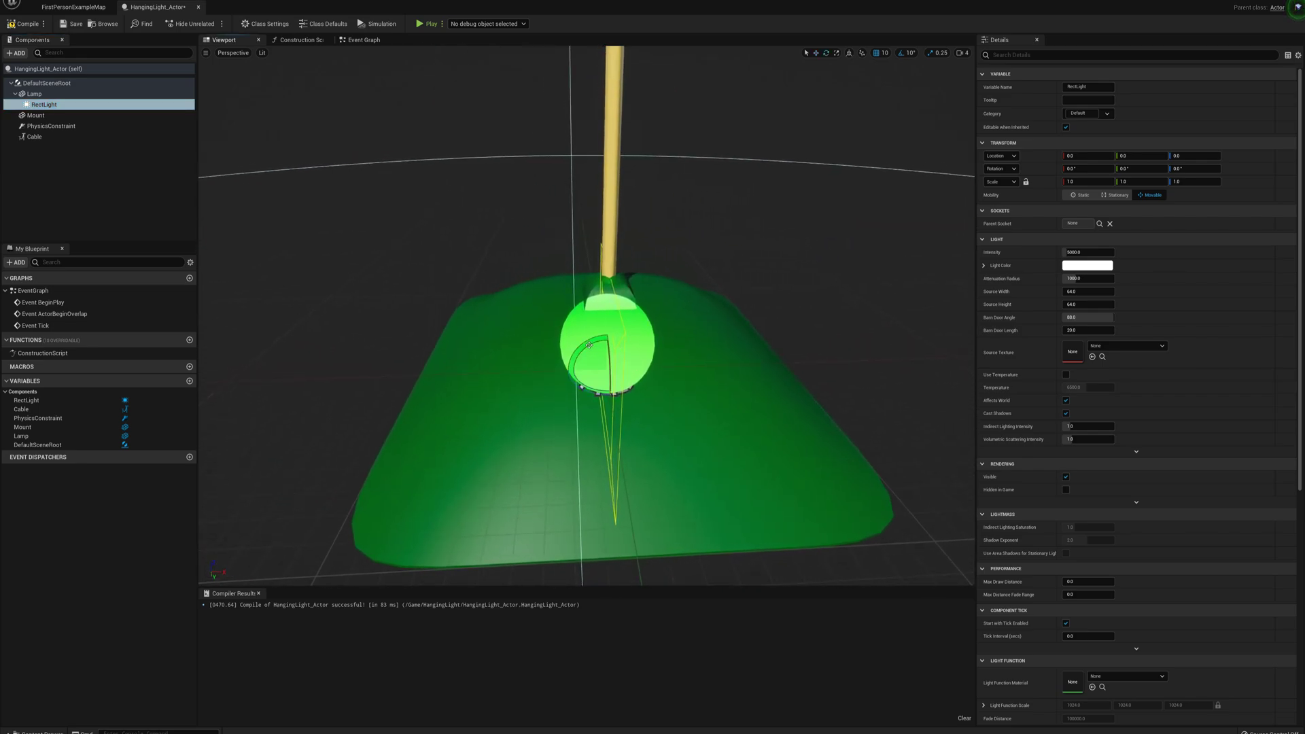
{"action": "left_click_drag", "start_coordinate": [599, 349], "coordinate": [724, 454]}
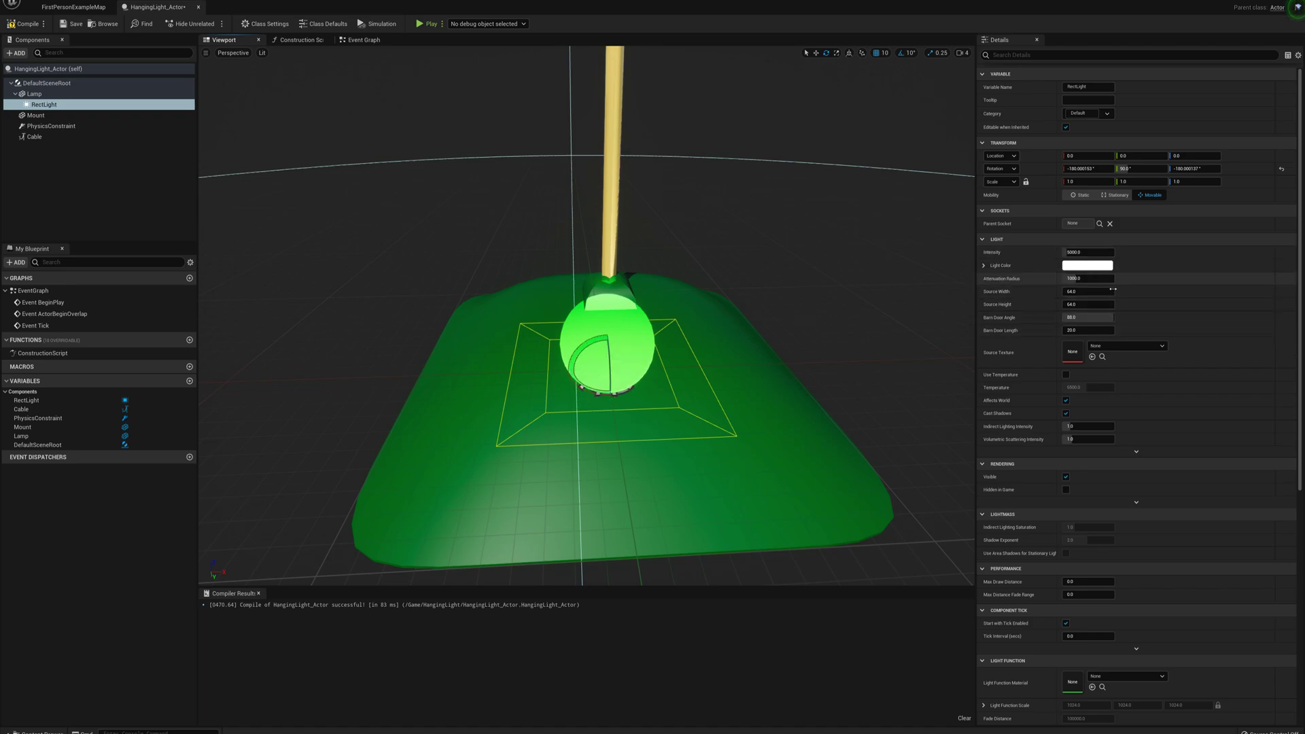
{"action": "left_click", "coordinate": [1086, 317]}
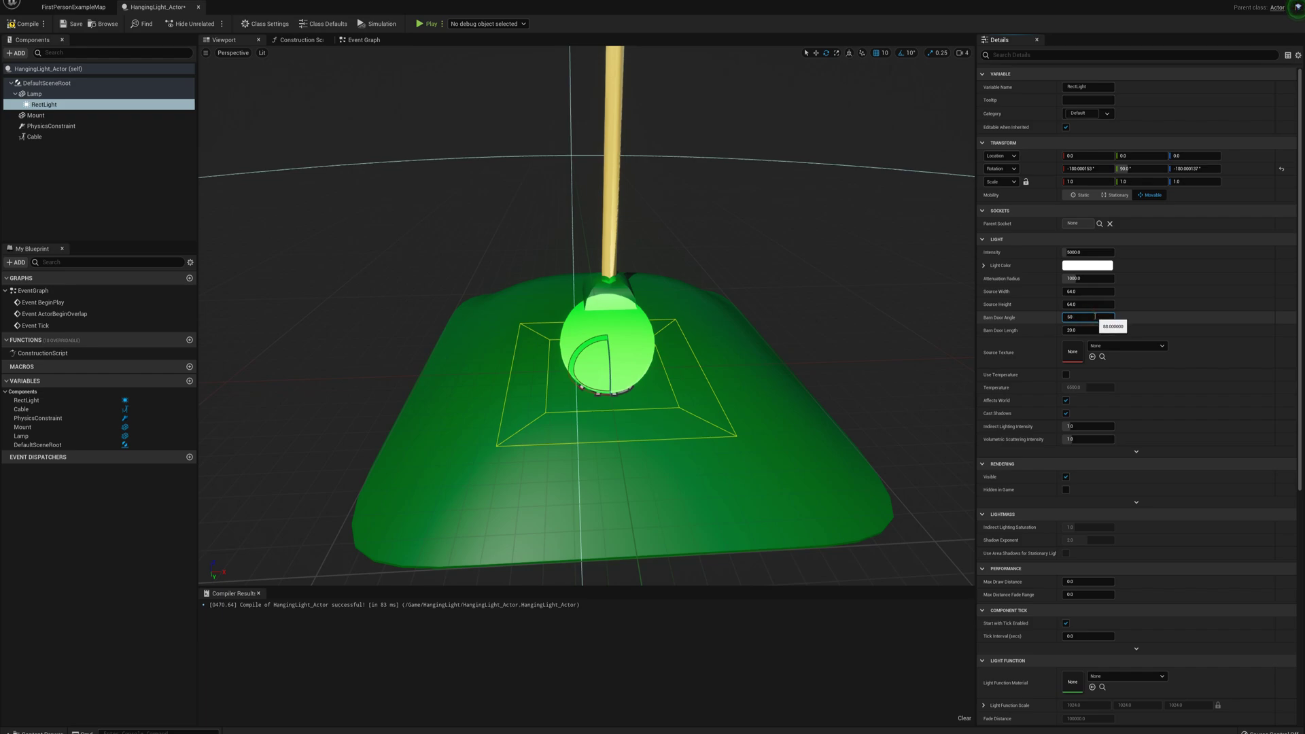
{"action": "key", "text": "Return"}
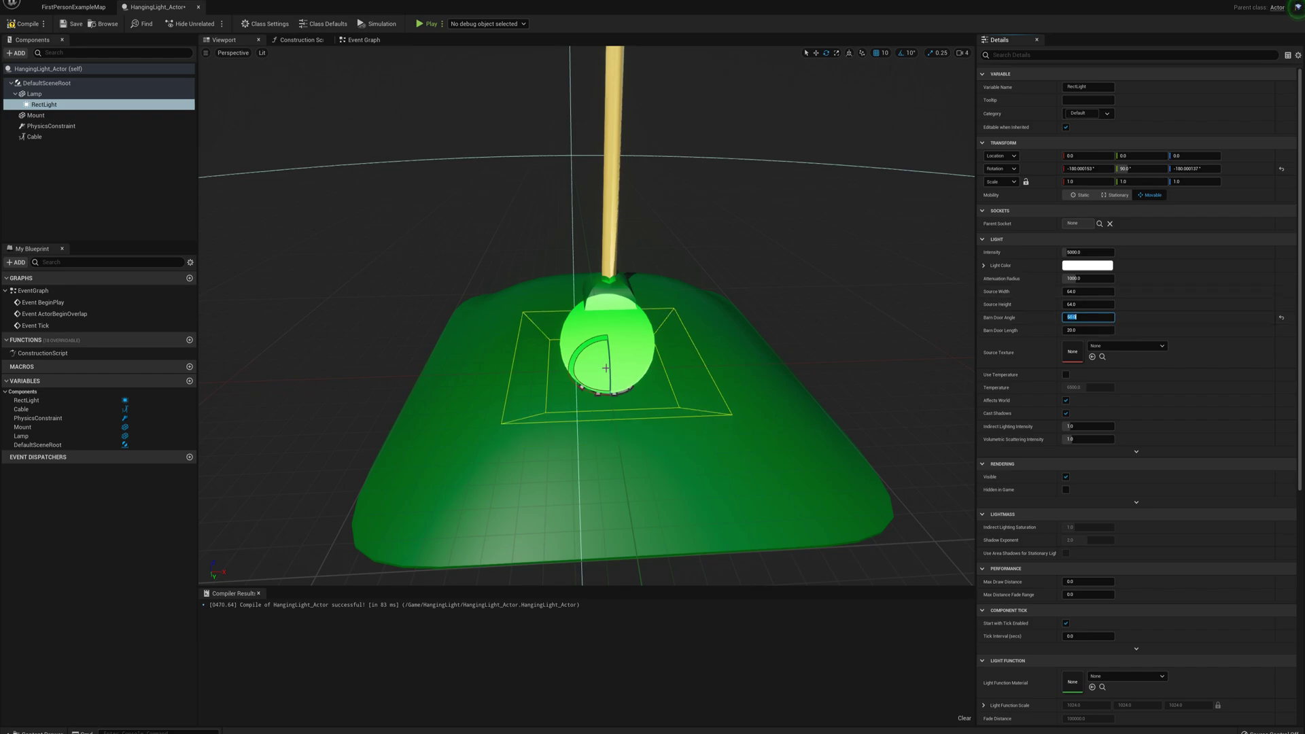
{"action": "left_click_drag", "start_coordinate": [576, 354], "coordinate": [724, 452]}
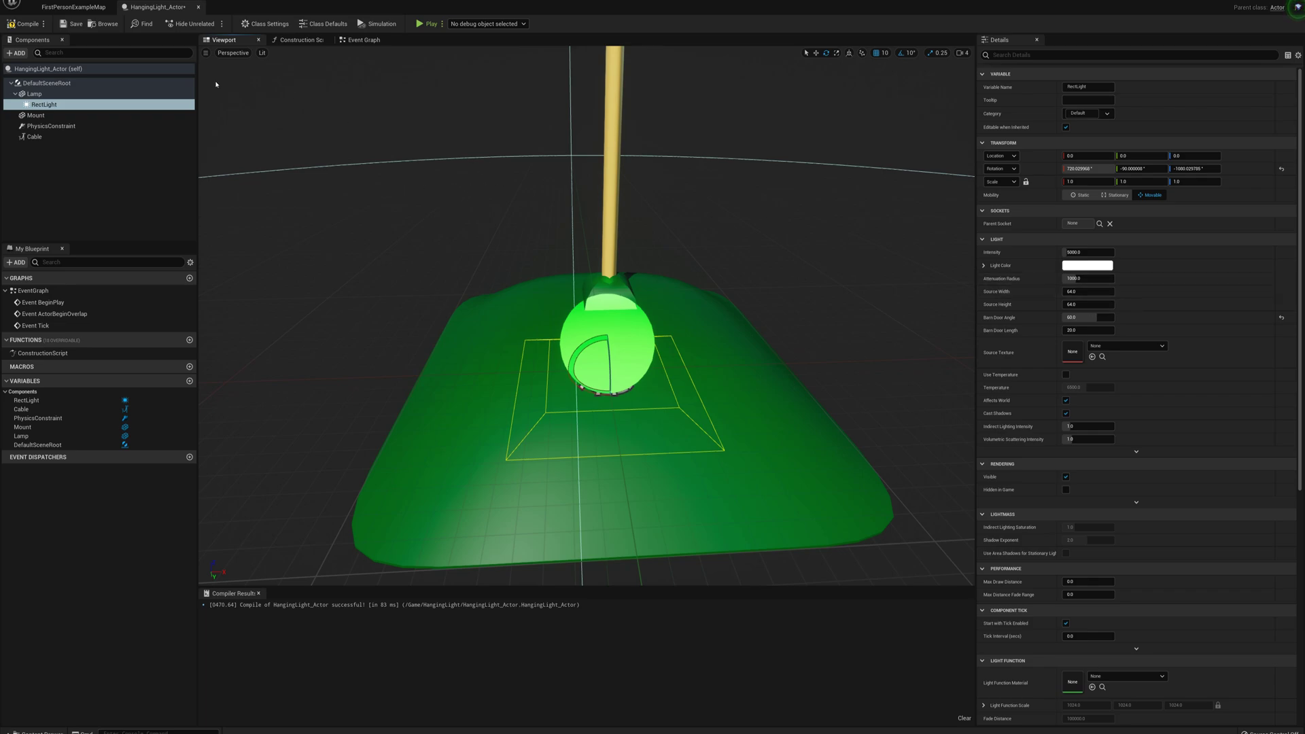
Step: Scale the Lamp component to 0.5 on all axes
{"action": "left_click", "coordinate": [43, 95]}
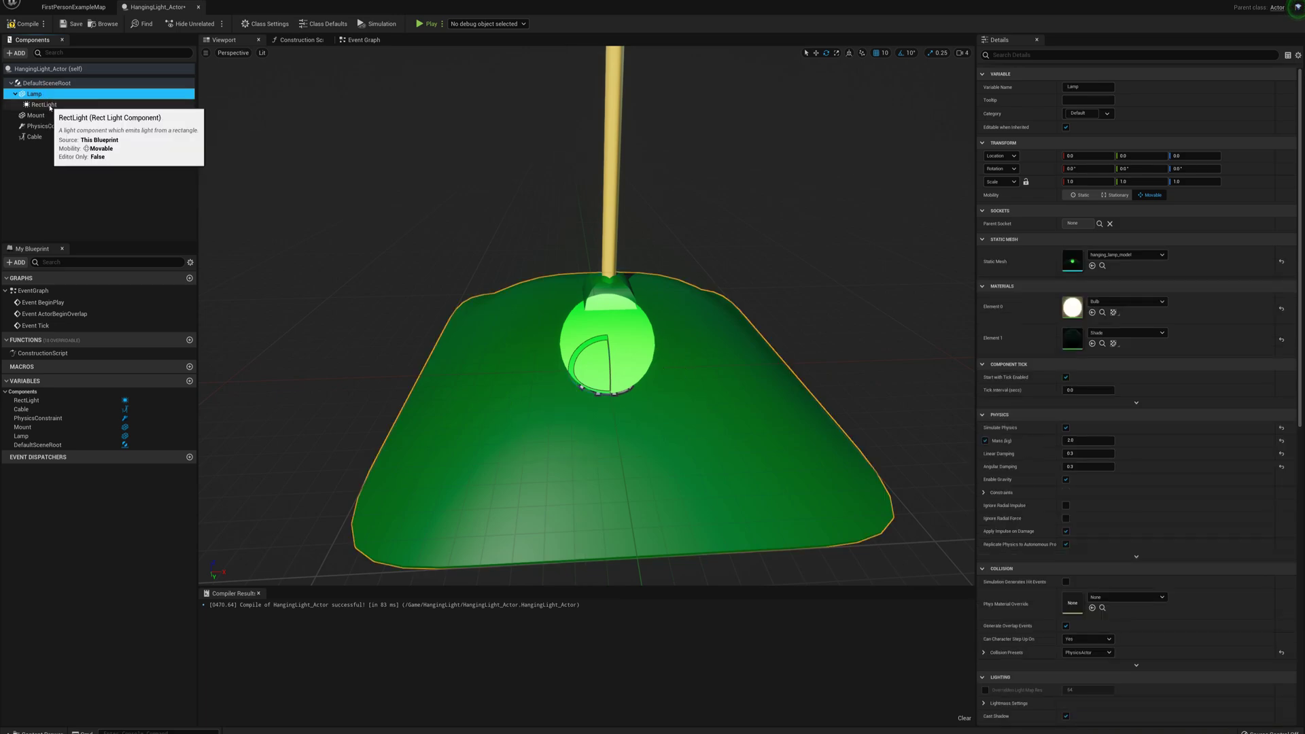
{"action": "left_click", "coordinate": [1089, 183]}
{"action": "type", "text": "0.5"}
{"action": "key", "text": "Tab"}
{"action": "type", "text": ".5"}
{"action": "key", "text": "Tab"}
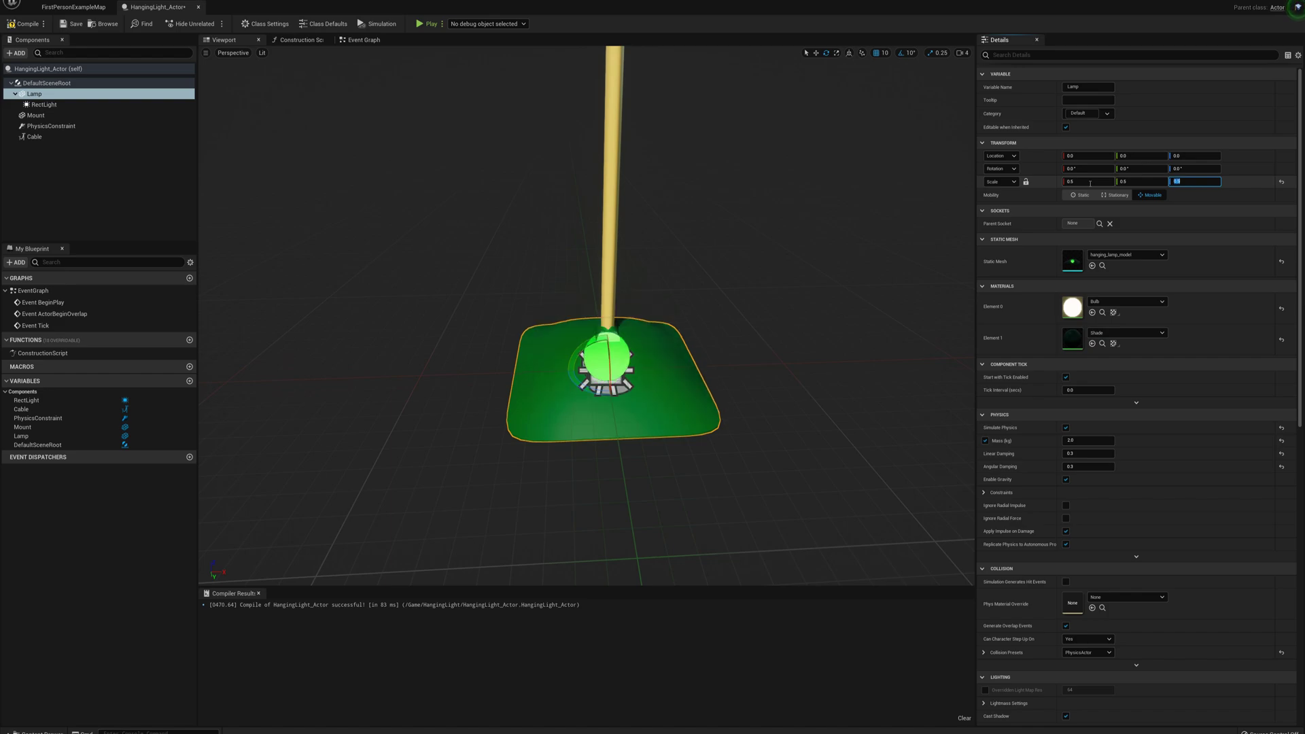
Step: Move the Rect Light up along Z so that it sits inside the scaled-down lampshade
{"action": "left_click", "coordinate": [54, 105]}
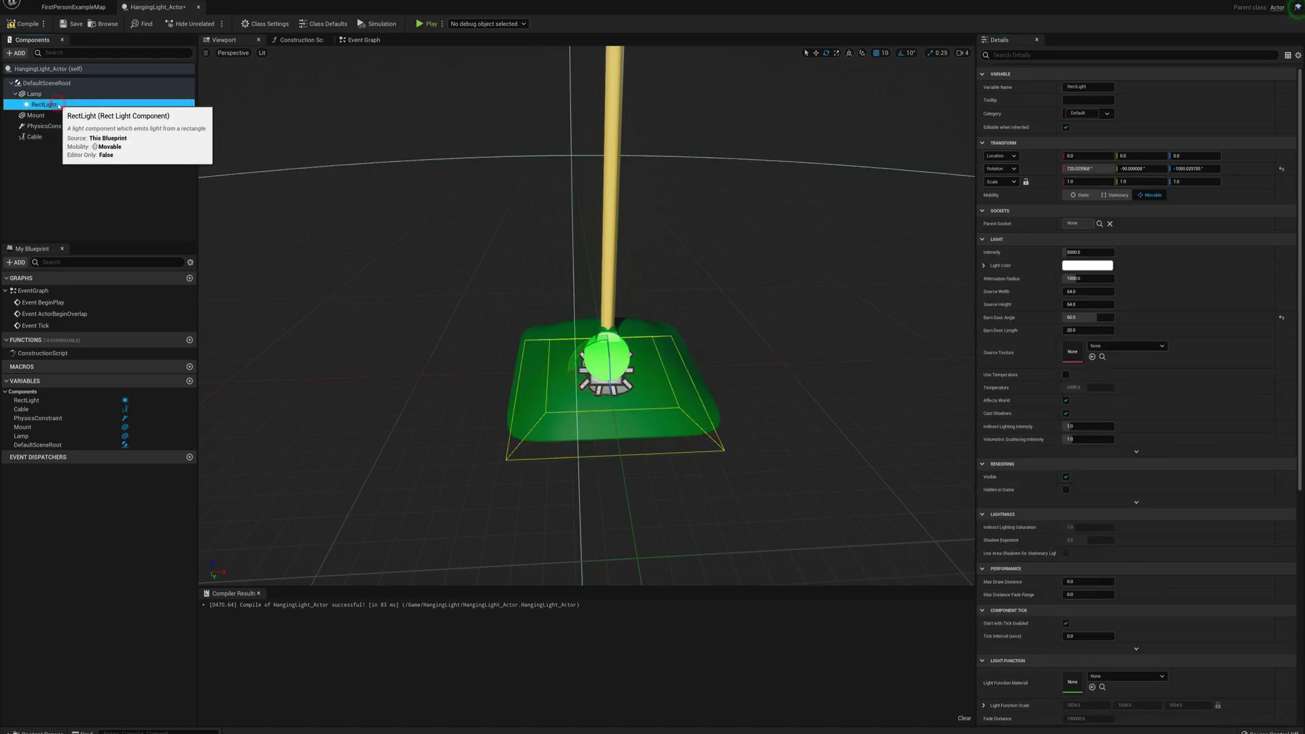
{"action": "right_click_drag", "start_coordinate": [719, 290], "coordinate": [651, 255]}
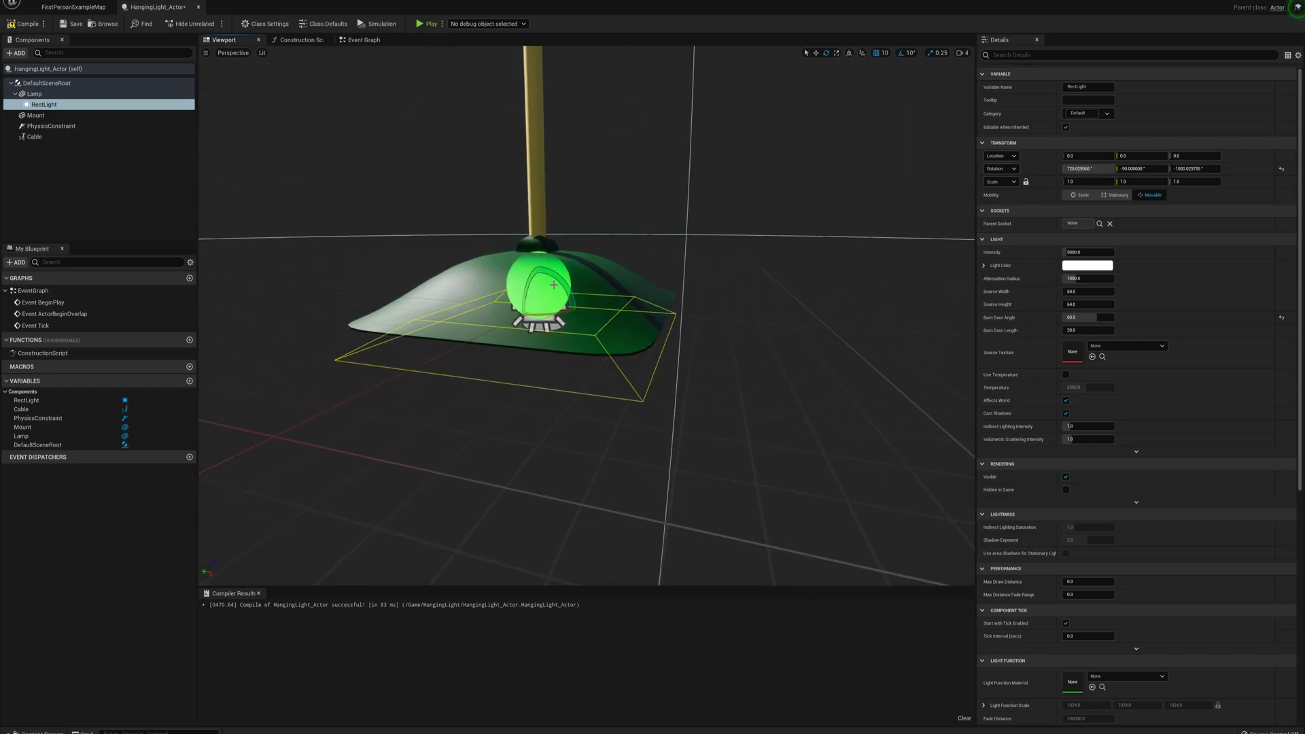
{"action": "key", "text": "w"}
{"action": "right_click_drag", "start_coordinate": [548, 283], "coordinate": [534, 276]}
{"action": "left_click_drag", "start_coordinate": [549, 340], "coordinate": [548, 314]}
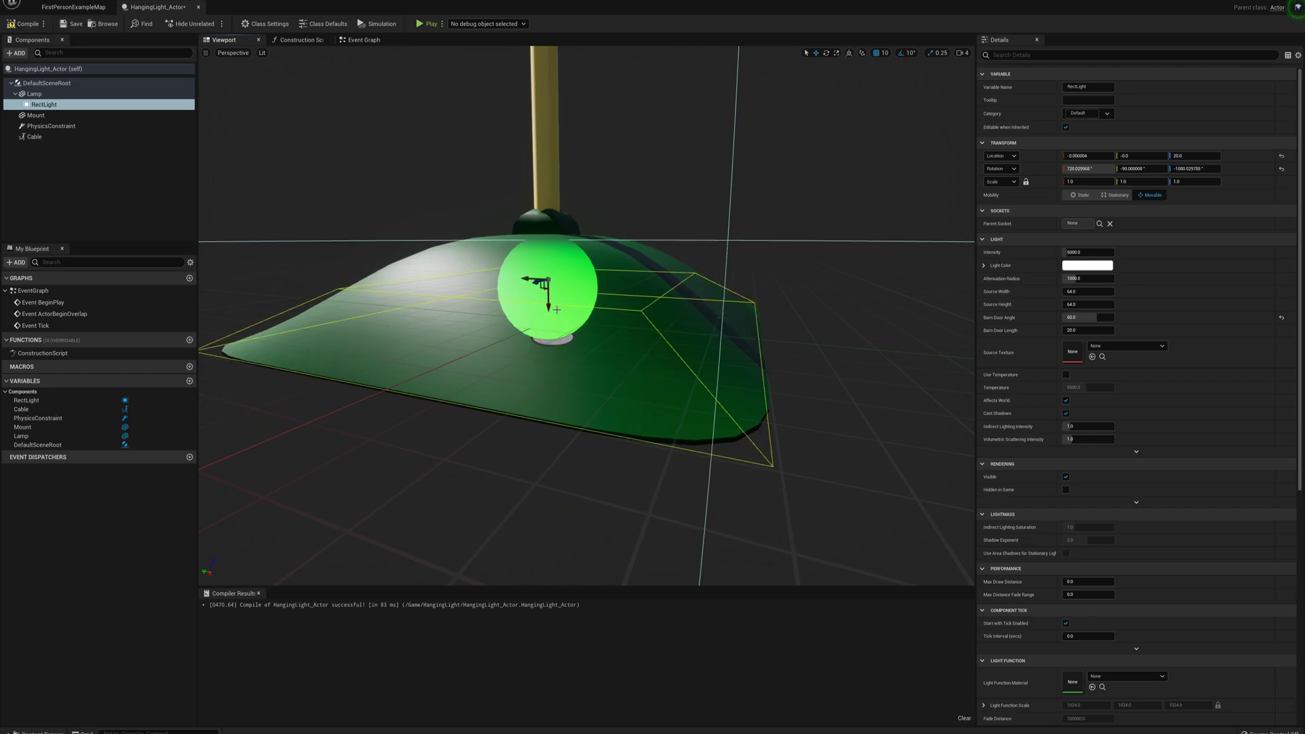
Step: Set the Rect Light's Intensity to 12000, Temperature to 4000 with Use Temperature enabled and Indirect Lighting Intensity to 2, then compile the Blueprint
{"action": "right_click_drag", "start_coordinate": [575, 310], "coordinate": [707, 309]}
{"action": "left_click", "coordinate": [1095, 252]}
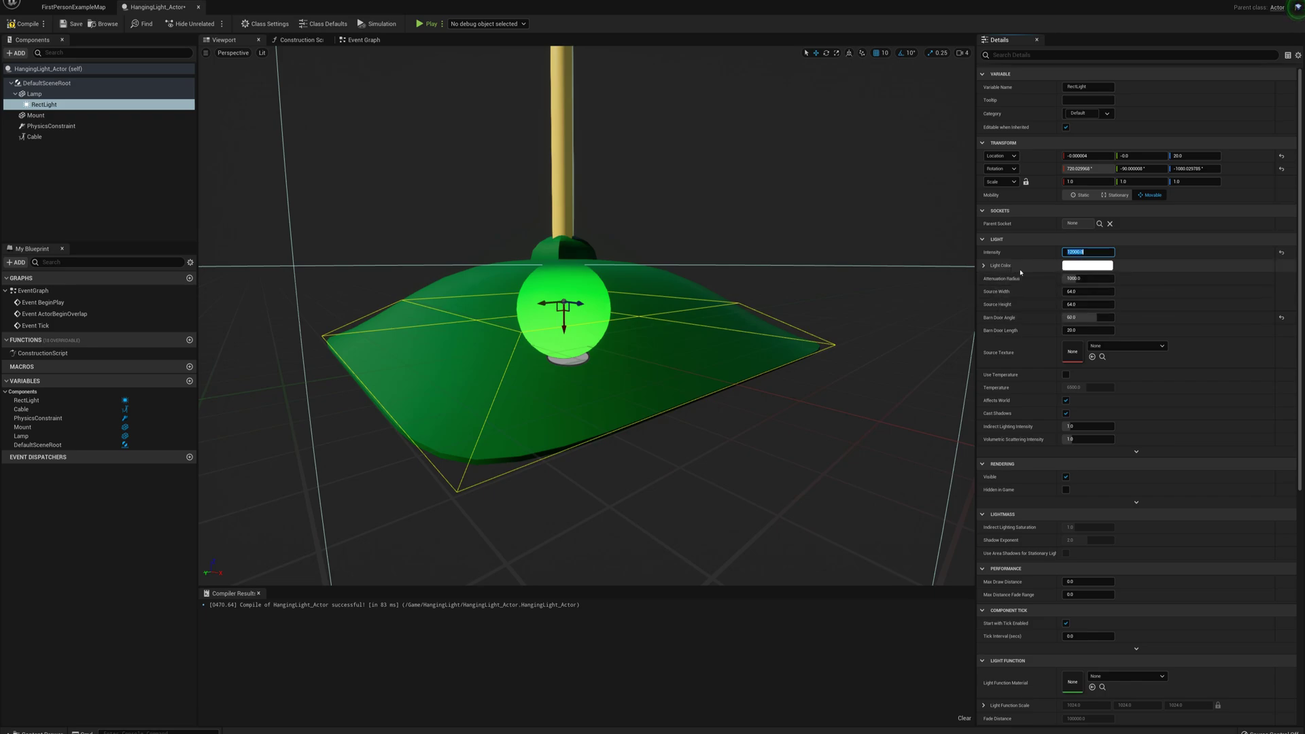
{"action": "left_click", "coordinate": [1065, 375]}
{"action": "left_click", "coordinate": [1095, 388]}
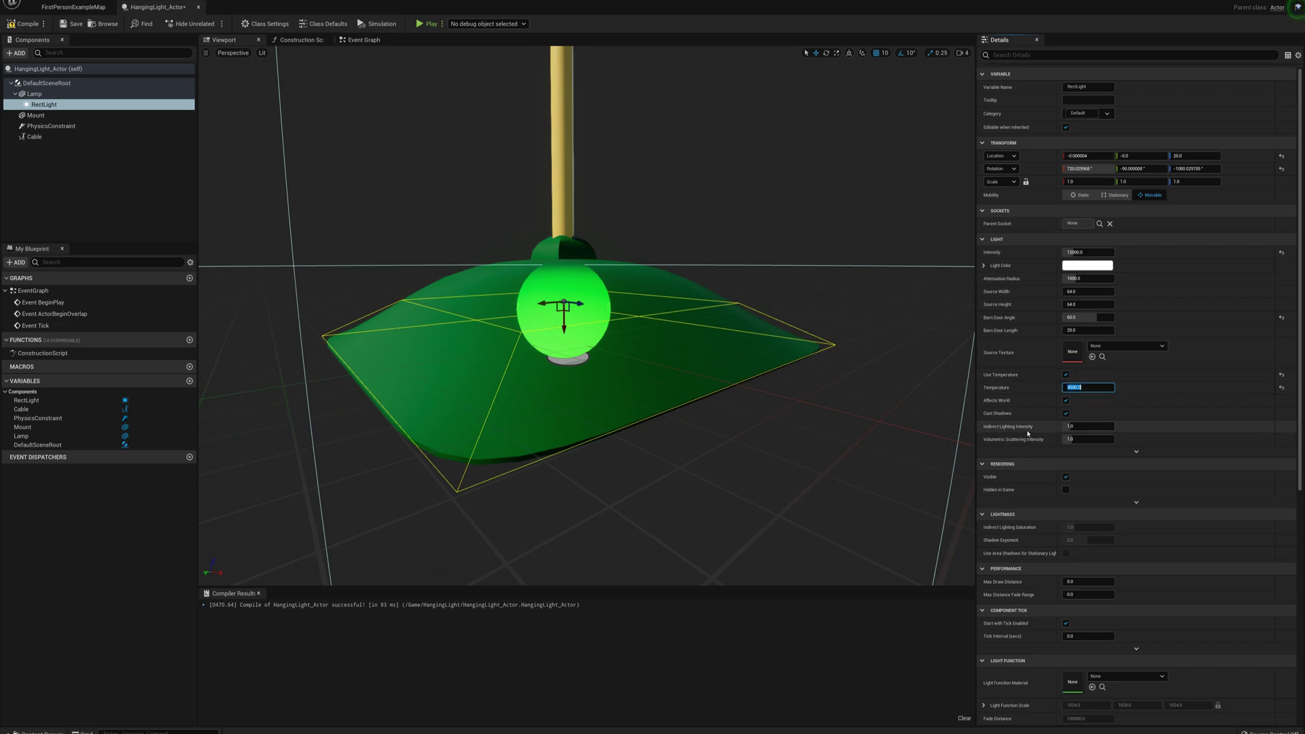
{"action": "left_click", "coordinate": [1087, 427]}
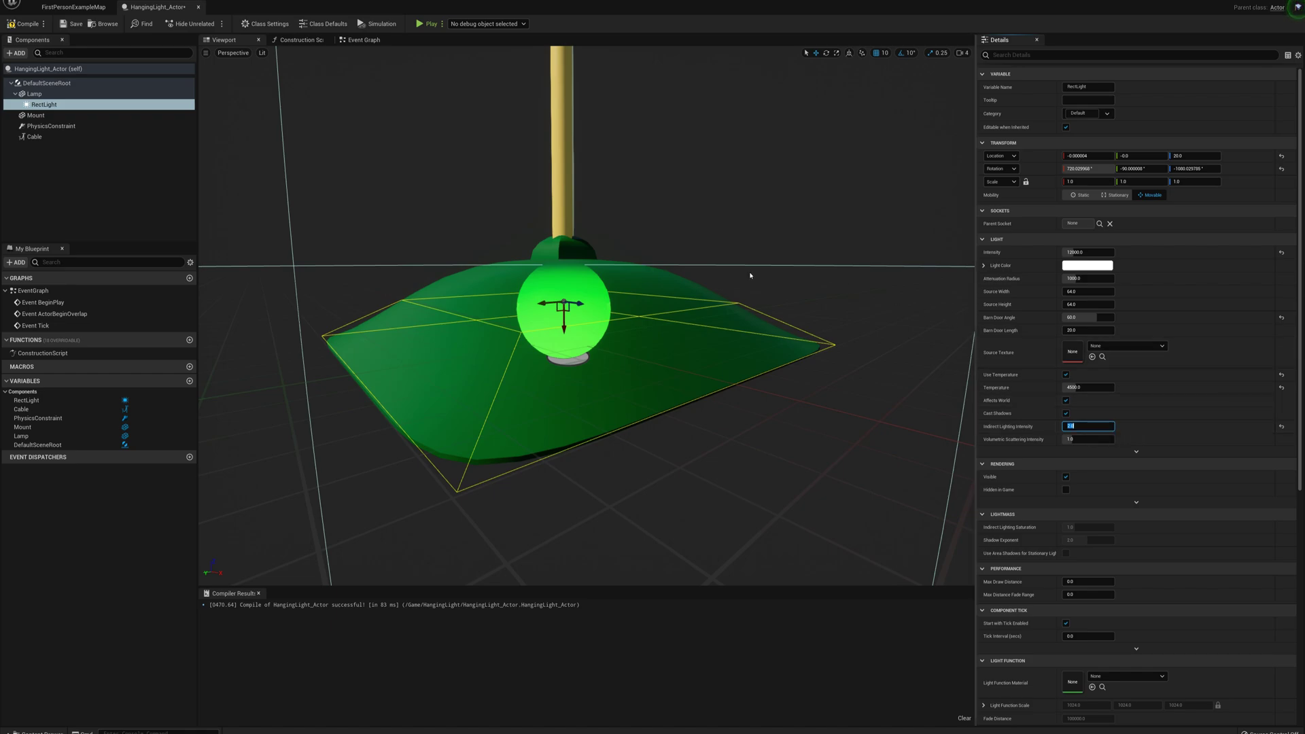
{"action": "left_click", "coordinate": [18, 26]}
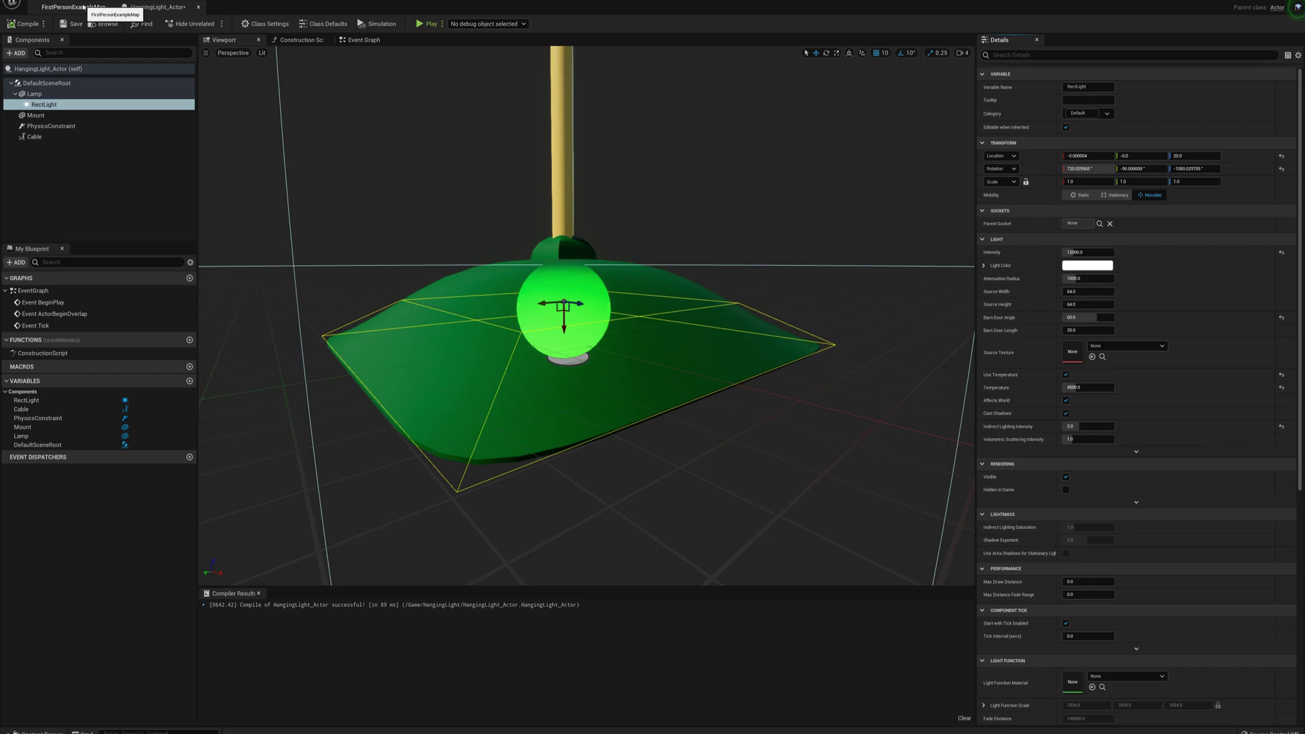
Step: In FirstPersonExampleMap, duplicate the arena Floor and raise the copy above the walls as a ceiling
{"action": "left_click", "coordinate": [82, 7]}
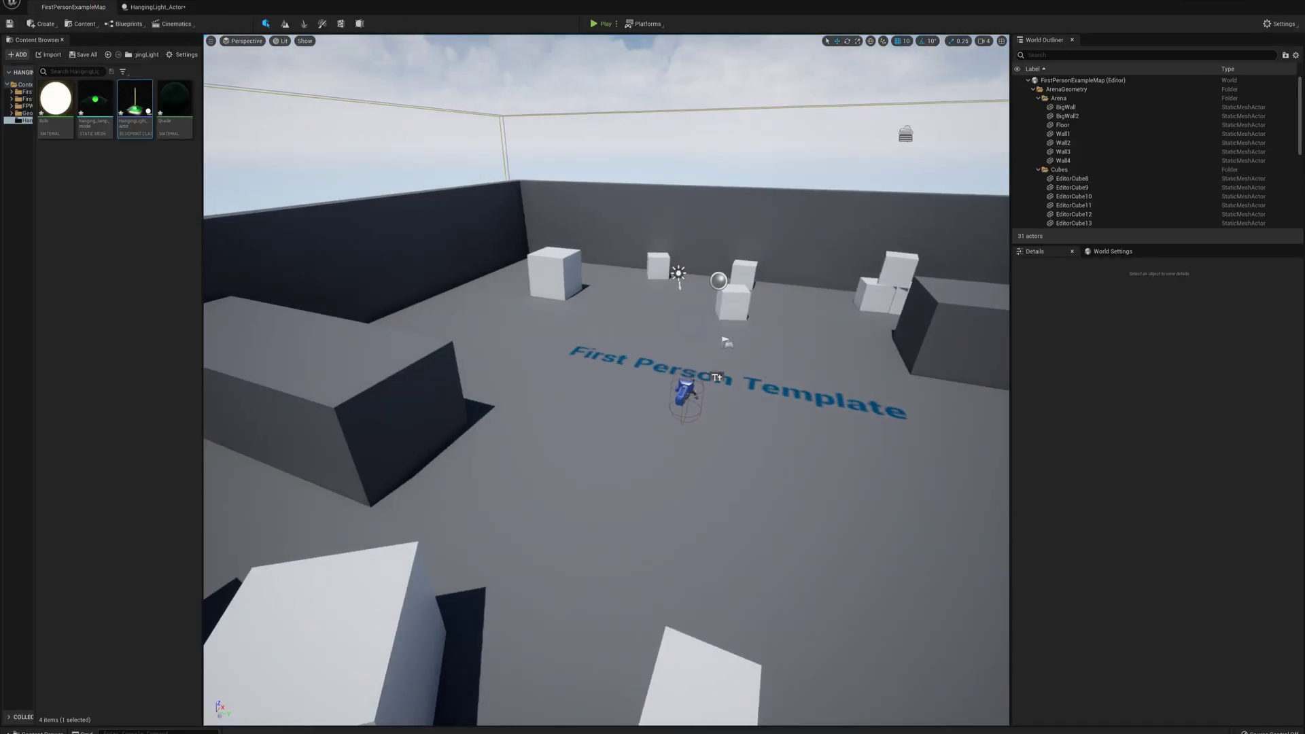
{"action": "key", "text": "w"}
{"action": "mouse_move", "coordinate": [693, 323]}
{"action": "right_mouse_down"}
{"action": "mouse_move", "coordinate": [660, 306]}
{"action": "mouse_move", "coordinate": [584, 316]}
{"action": "mouse_move", "coordinate": [686, 316]}
{"action": "right_mouse_up"}
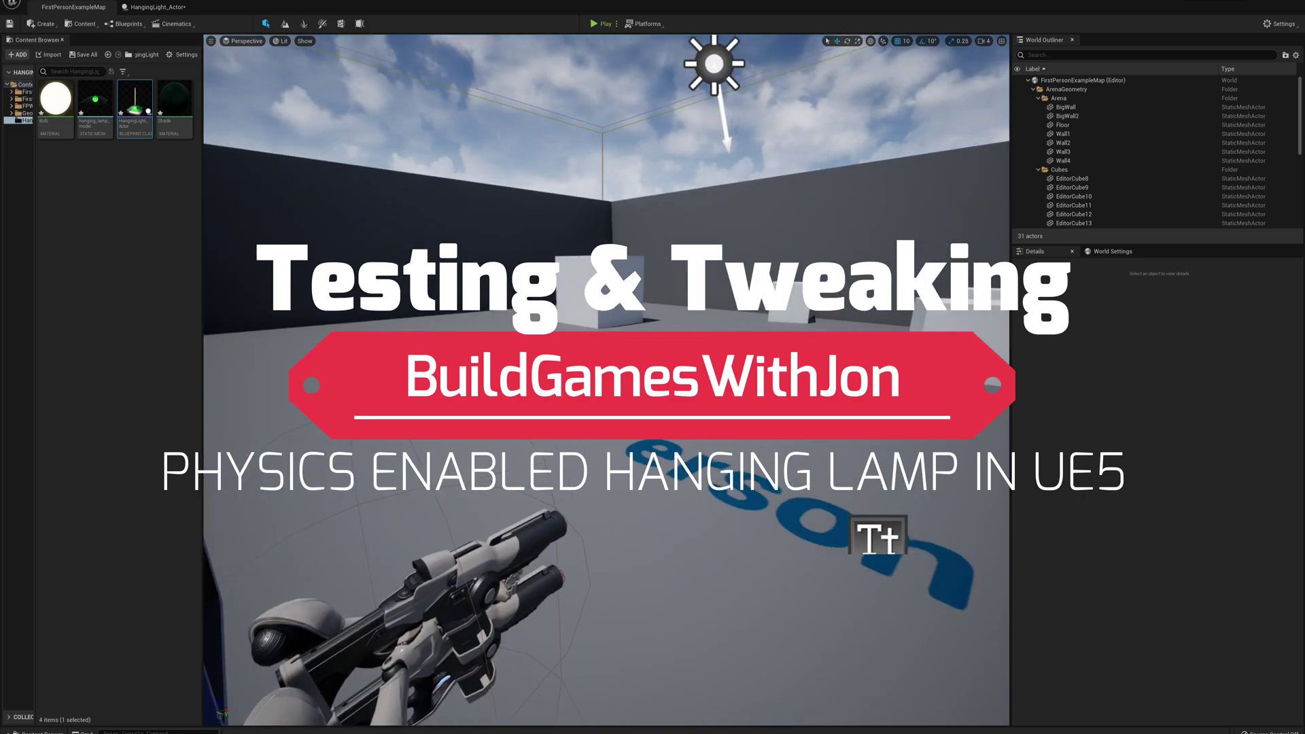
{"action": "left_click", "coordinate": [694, 354]}
{"action": "key", "text": "ctrl+d"}
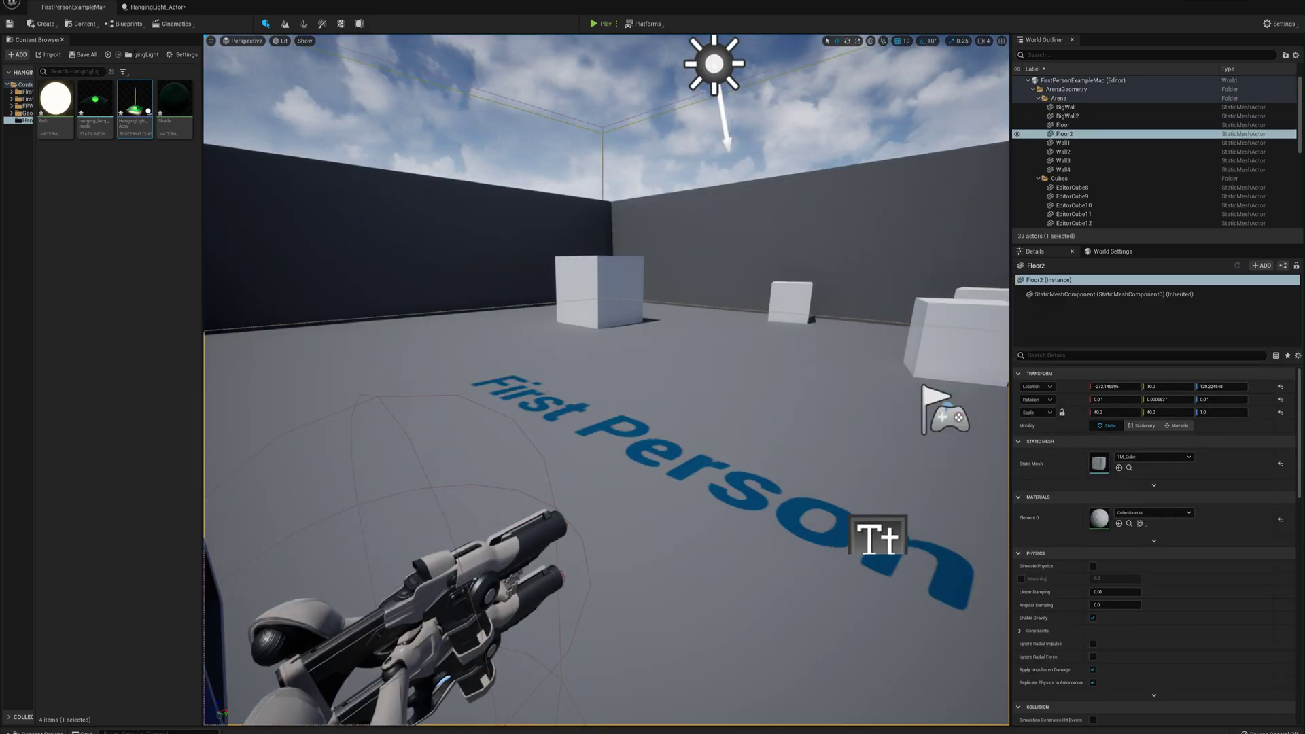
{"action": "right_click_drag", "start_coordinate": [694, 354], "coordinate": [634, 350]}
{"action": "key", "text": "s"}
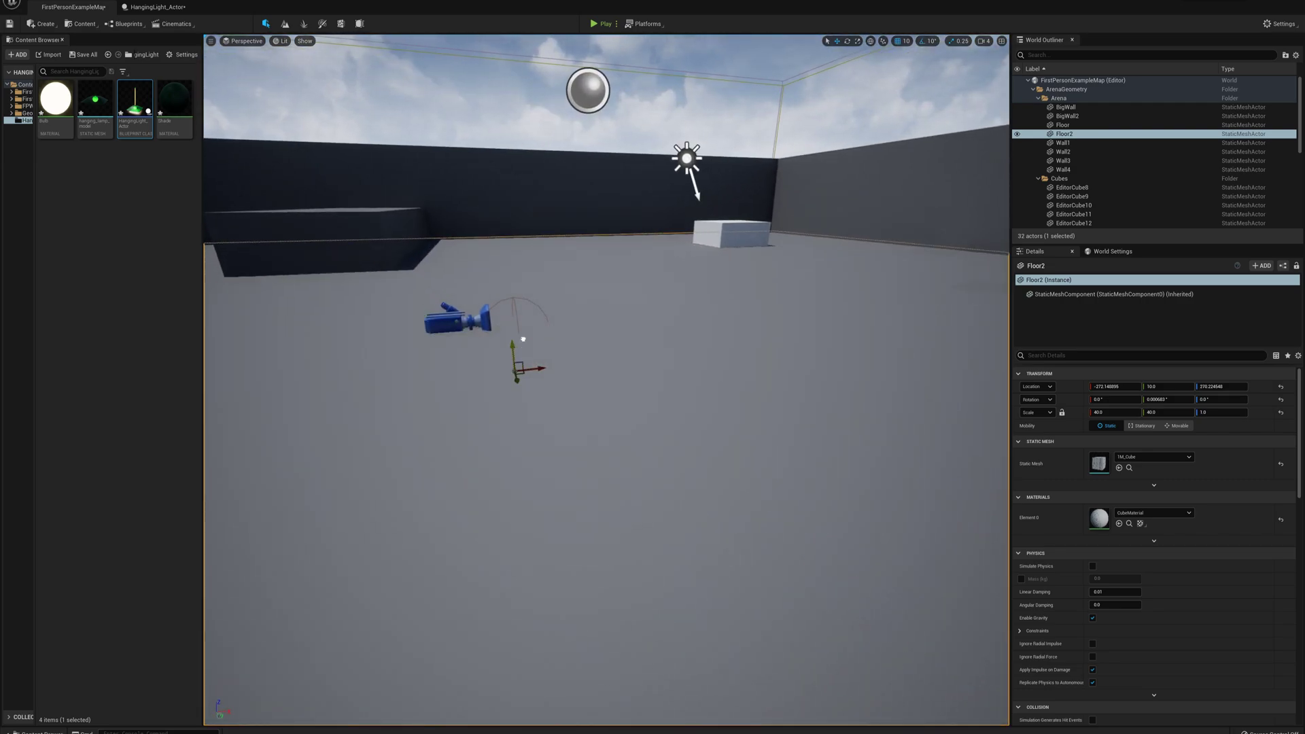
{"action": "left_click_drag", "start_coordinate": [523, 333], "coordinate": [485, 41]}
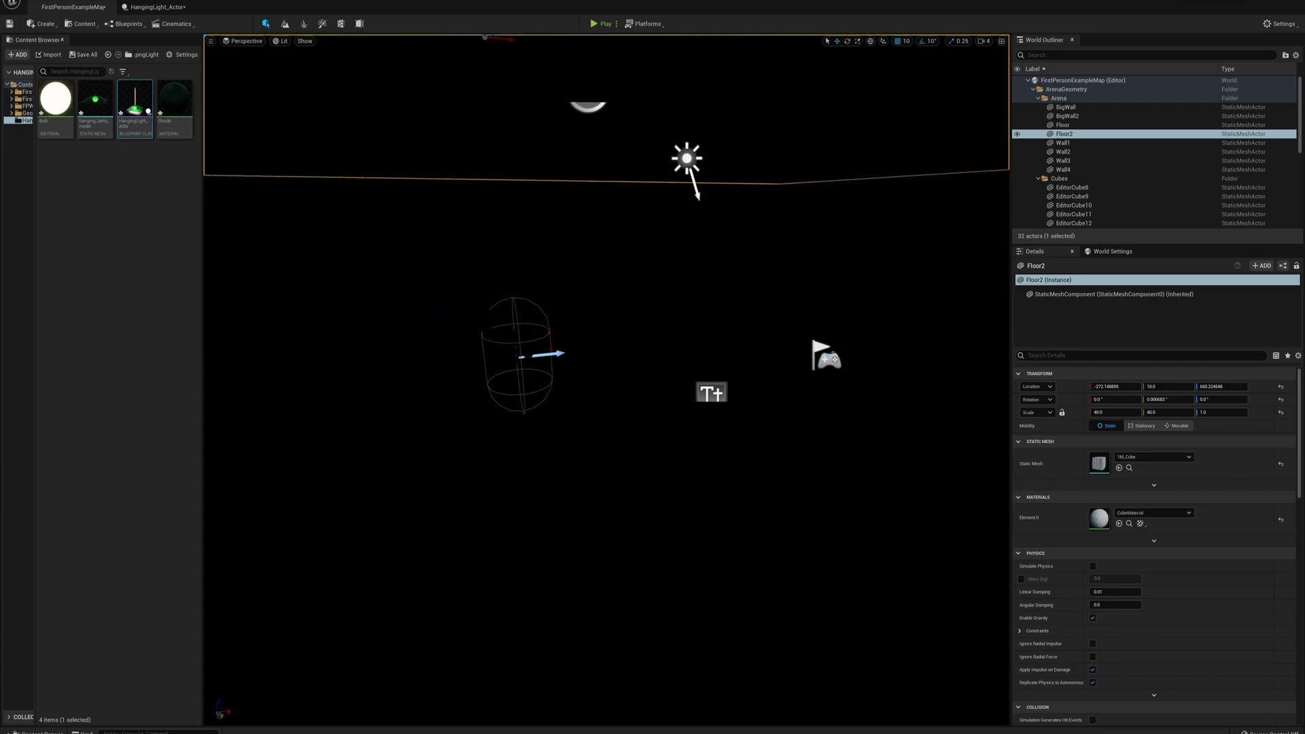
{"action": "right_click_drag", "start_coordinate": [538, 111], "coordinate": [538, 52]}
{"action": "left_click_drag", "start_coordinate": [521, 208], "coordinate": [516, 99]}
Step: Place HangingLight_Actor in the dark arena and move it against the ceiling near the back wall
{"action": "right_click_drag", "start_coordinate": [614, 333], "coordinate": [636, 438]}
{"action": "key", "text": "w"}
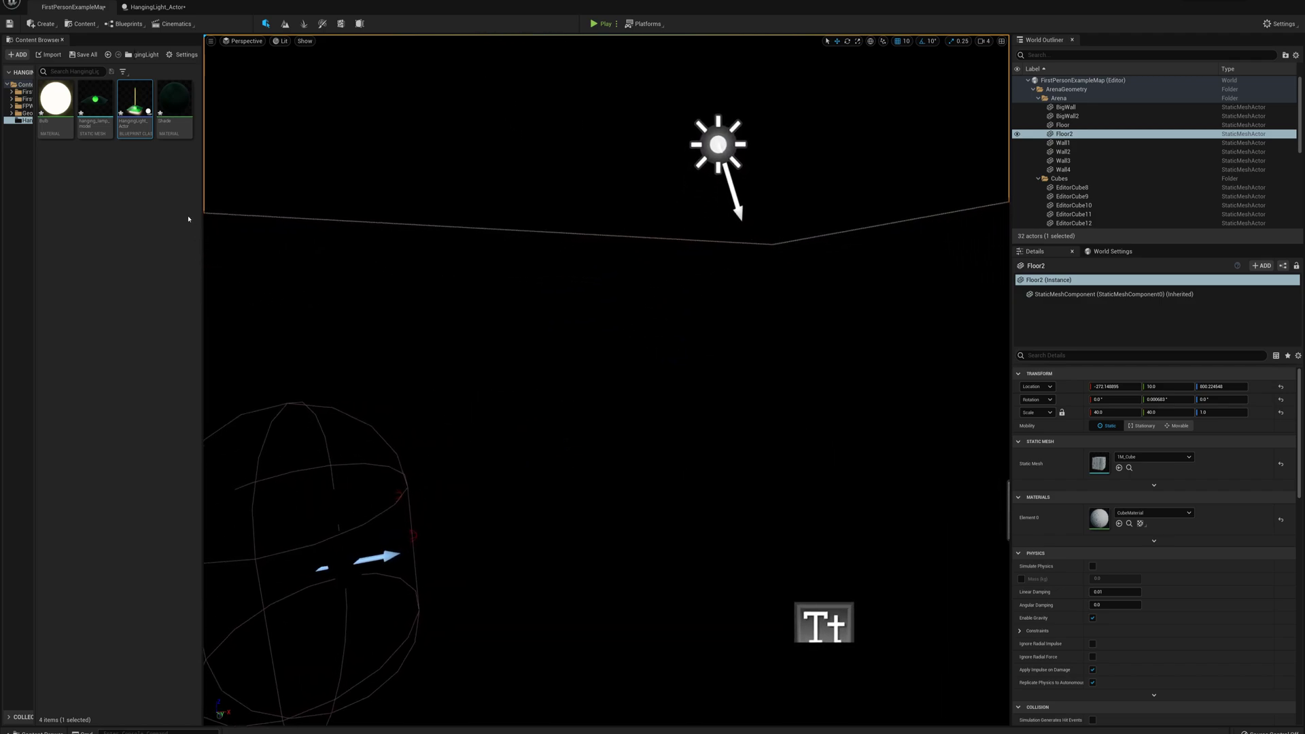
{"action": "left_click_drag", "start_coordinate": [136, 124], "coordinate": [775, 238]}
{"action": "mouse_move", "coordinate": [825, 220]}
{"action": "right_mouse_down"}
{"action": "mouse_move", "coordinate": [816, 213]}
{"action": "mouse_move", "coordinate": [825, 219]}
{"action": "right_mouse_up"}
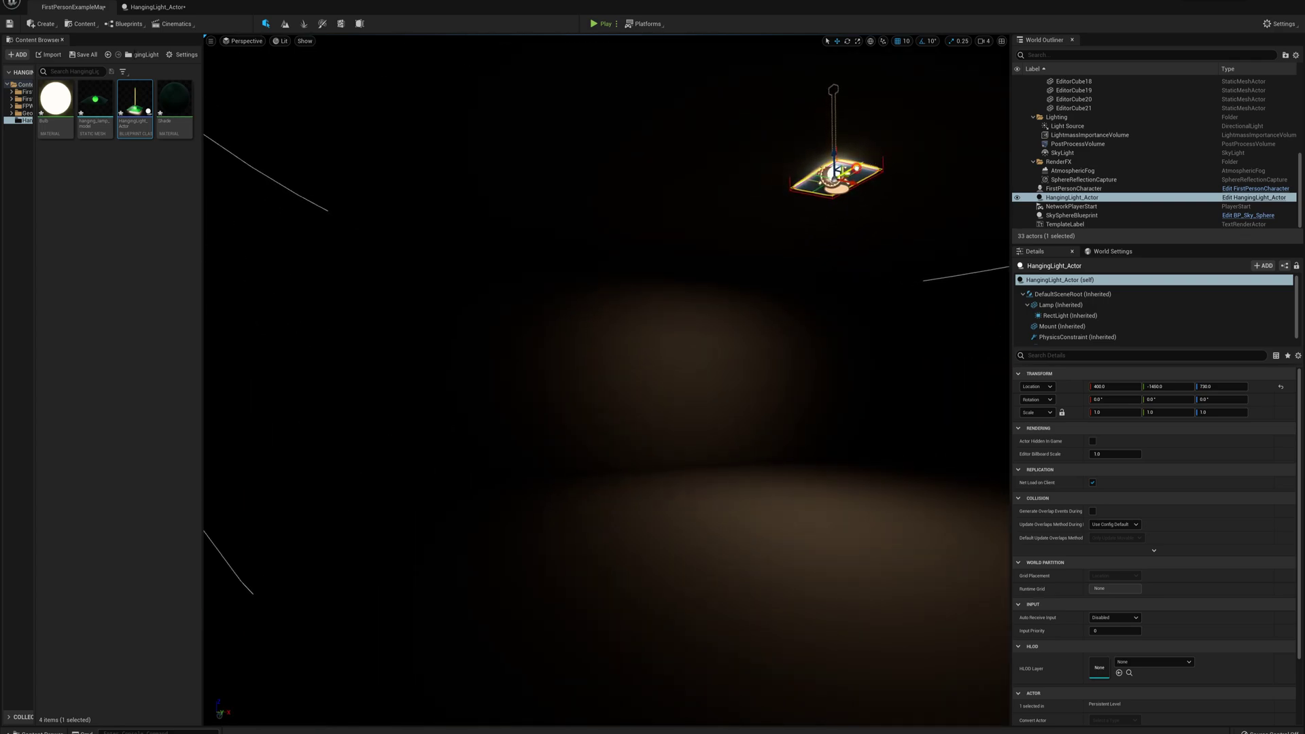
{"action": "left_click_drag", "start_coordinate": [840, 171], "coordinate": [745, 290], "text": "shift"}
{"action": "right_click_drag", "start_coordinate": [744, 290], "coordinate": [716, 254]}
{"action": "key", "text": "d"}
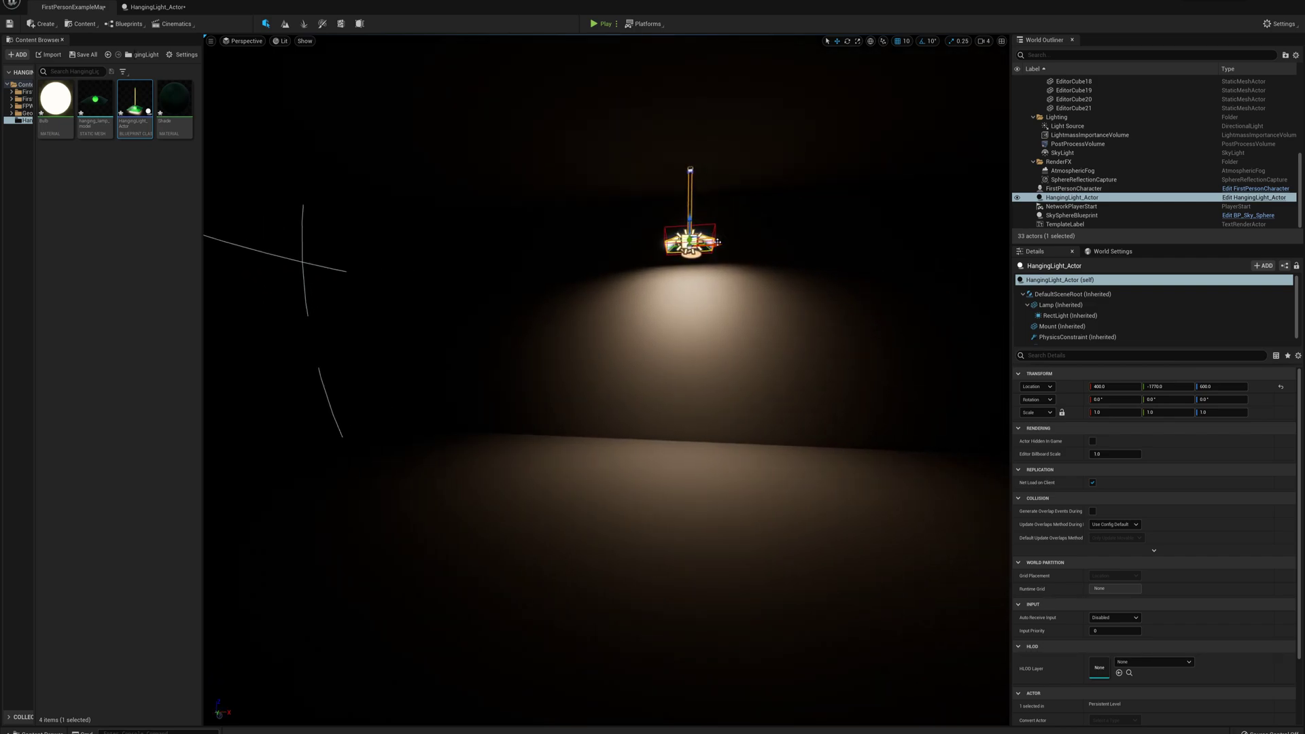
{"action": "left_click_drag", "start_coordinate": [718, 242], "coordinate": [528, 224]}
{"action": "scroll", "coordinate": [496, 270], "scroll_direction": "down", "scroll_amount": 5}
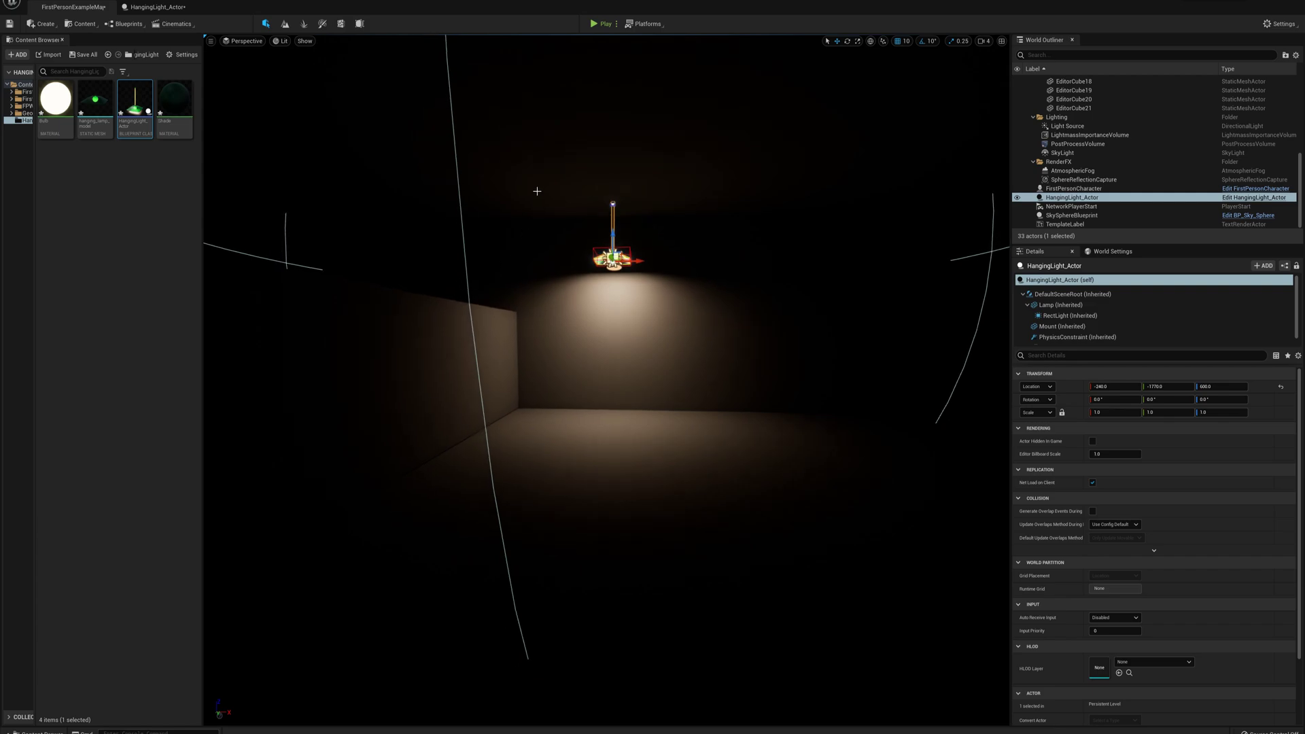
Step: Play the level, walk up to the hanging lamp and shoot at it to test its swing, then stop playing
{"action": "left_click", "coordinate": [598, 24]}
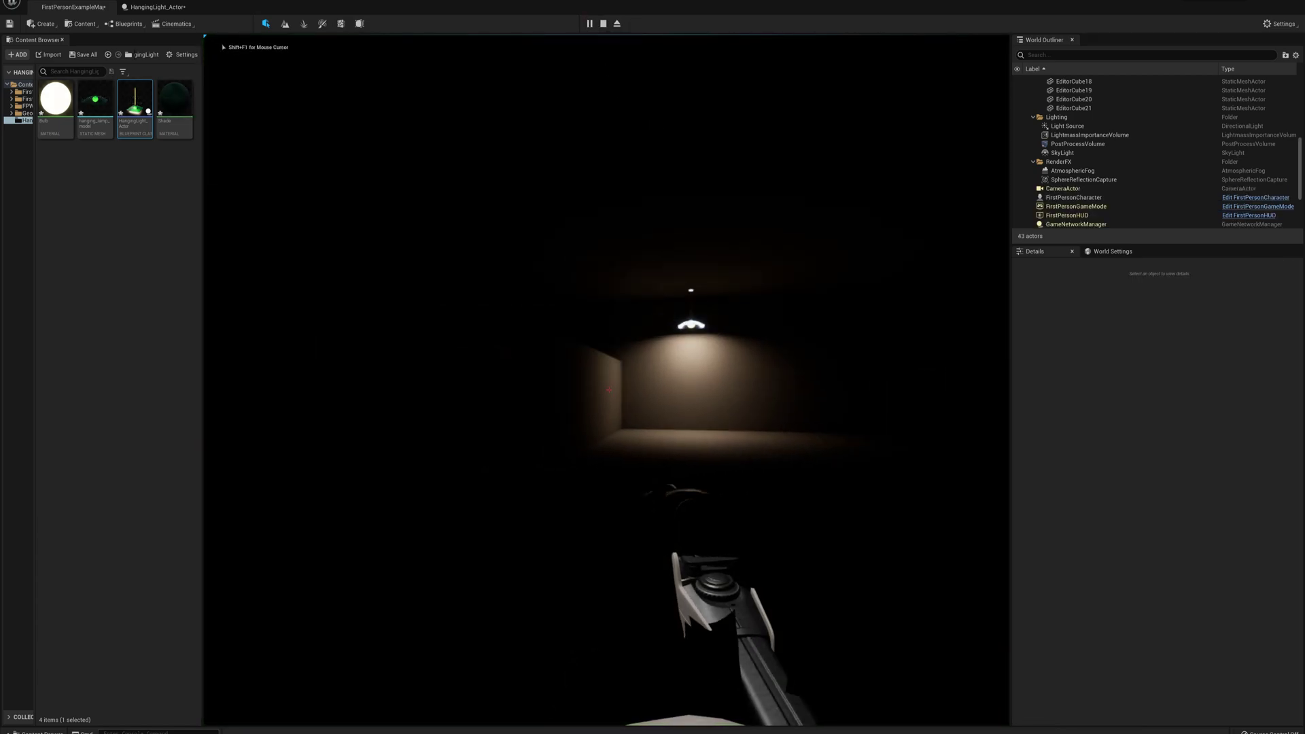
{"action": "key", "text": "w"}
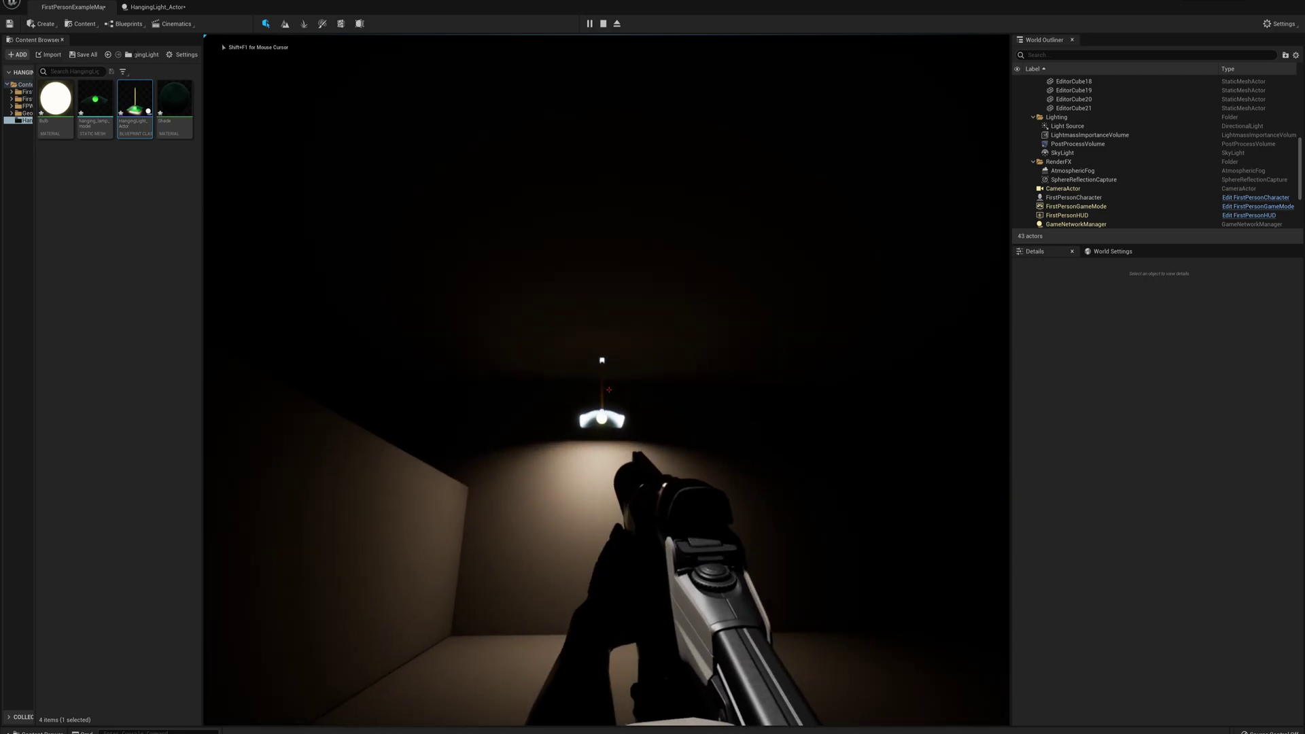
{"action": "left_click", "coordinate": [609, 389]}
{"action": "key", "text": "s"}
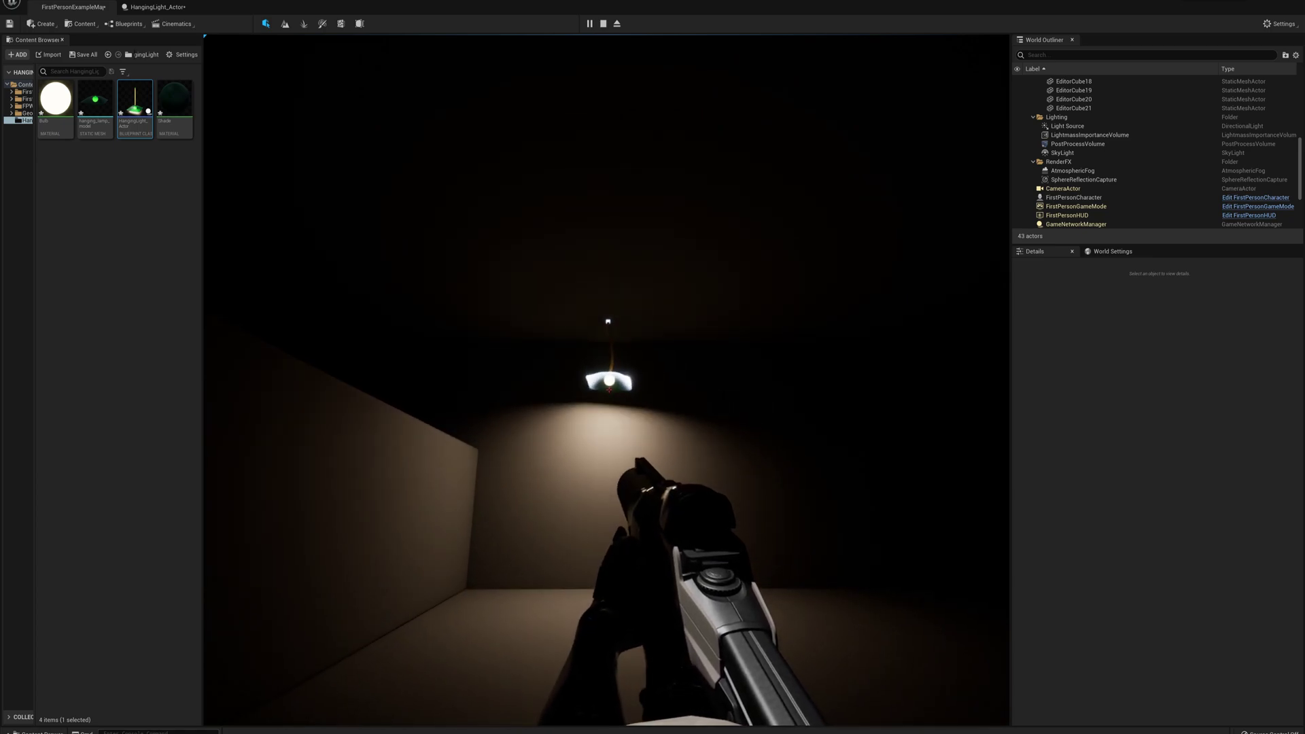
{"action": "key", "text": "Escape"}
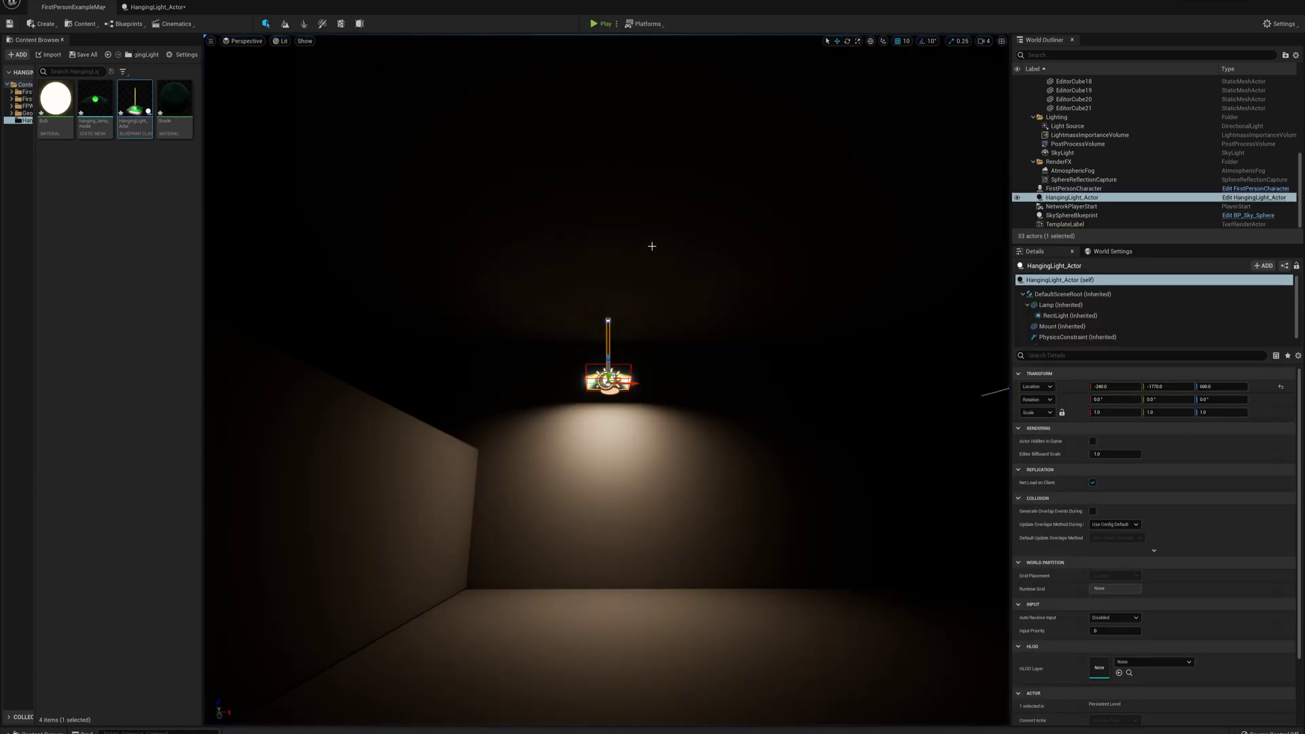
Step: Delete the SphereReflectionCapture actor from the level's RenderFX folder
{"action": "left_click", "coordinate": [665, 271]}
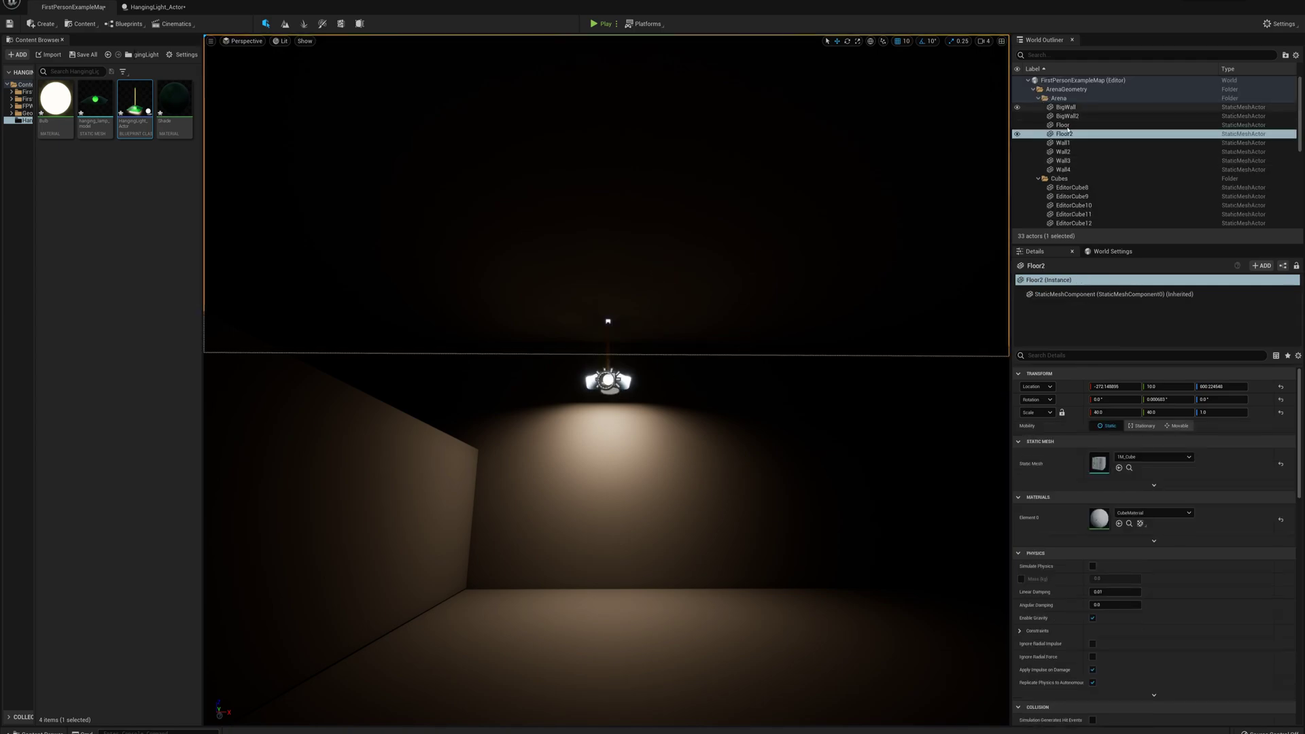
{"action": "scroll", "coordinate": [1073, 147], "scroll_direction": "down", "scroll_amount": 4}
{"action": "scroll", "coordinate": [1076, 145], "scroll_direction": "down", "scroll_amount": 3}
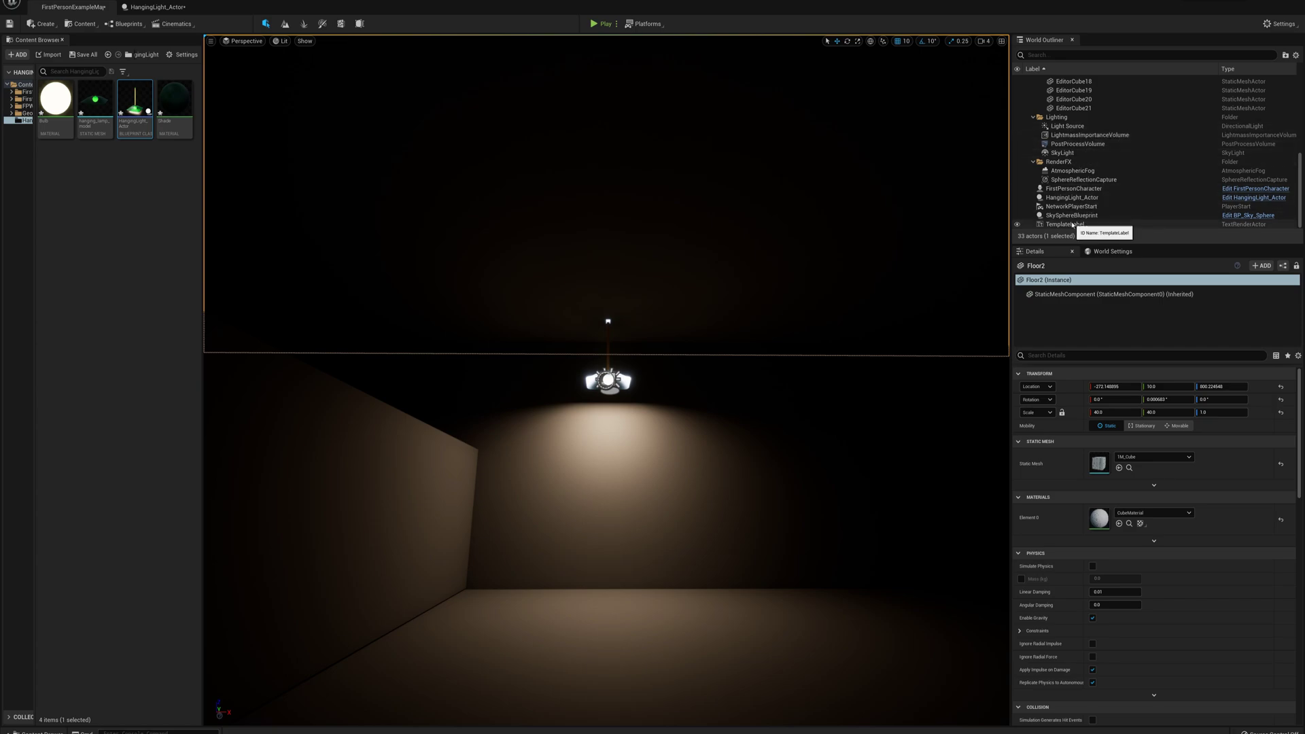
{"action": "left_click", "coordinate": [1071, 179]}
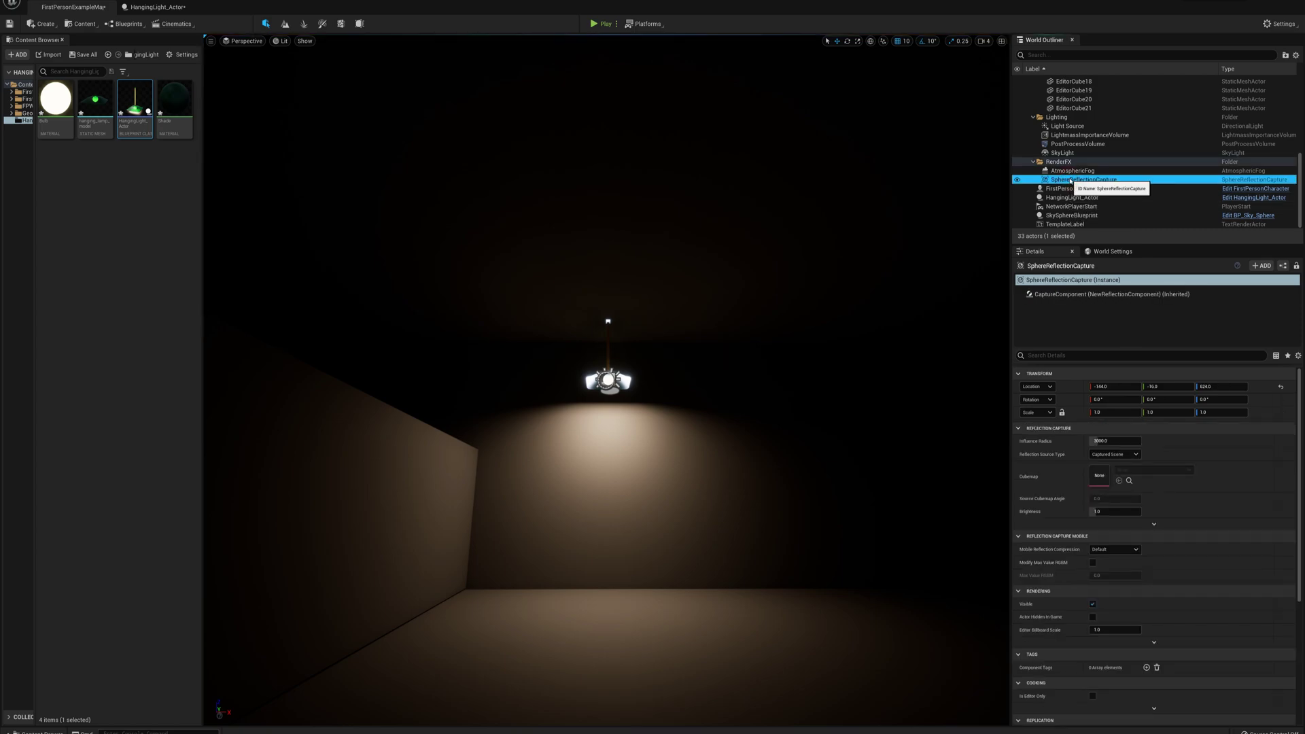
{"action": "key", "text": "Delete"}
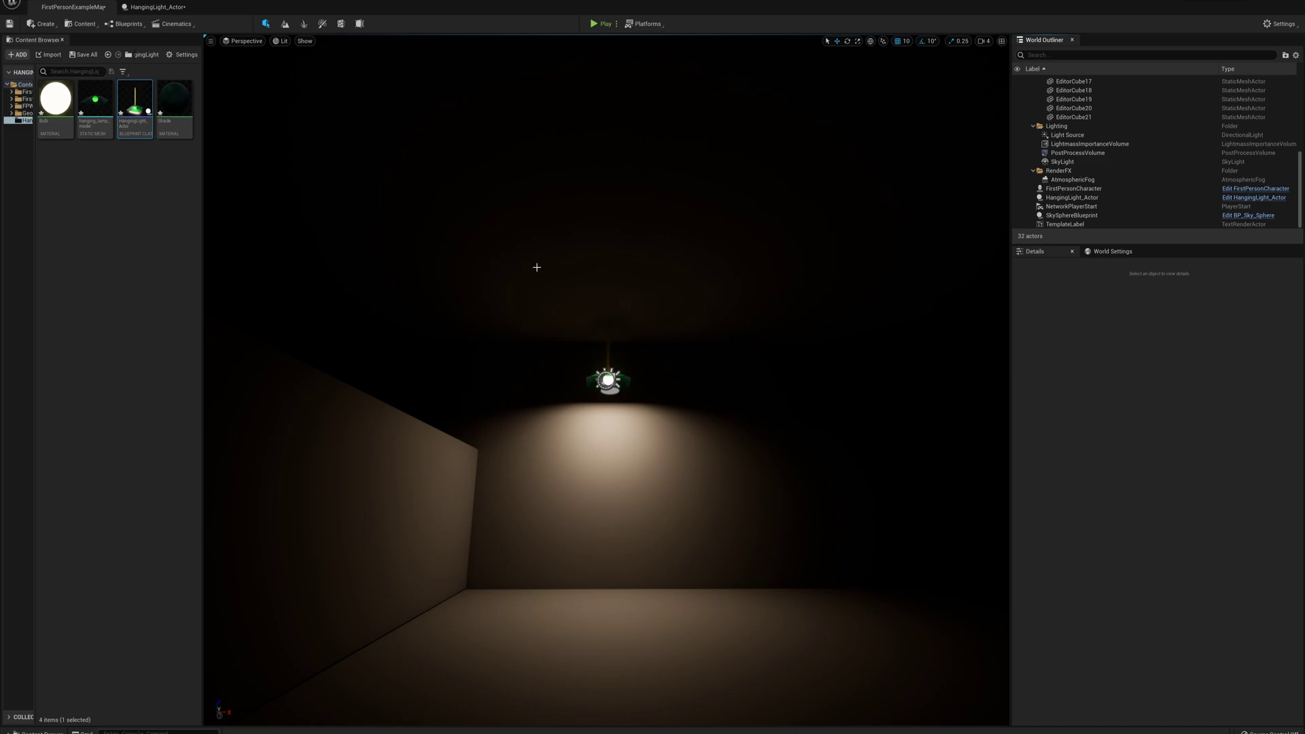
Step: Play the level again and shoot the lamp to check its look and swinging without the reflection capture
{"action": "left_click", "coordinate": [604, 23]}
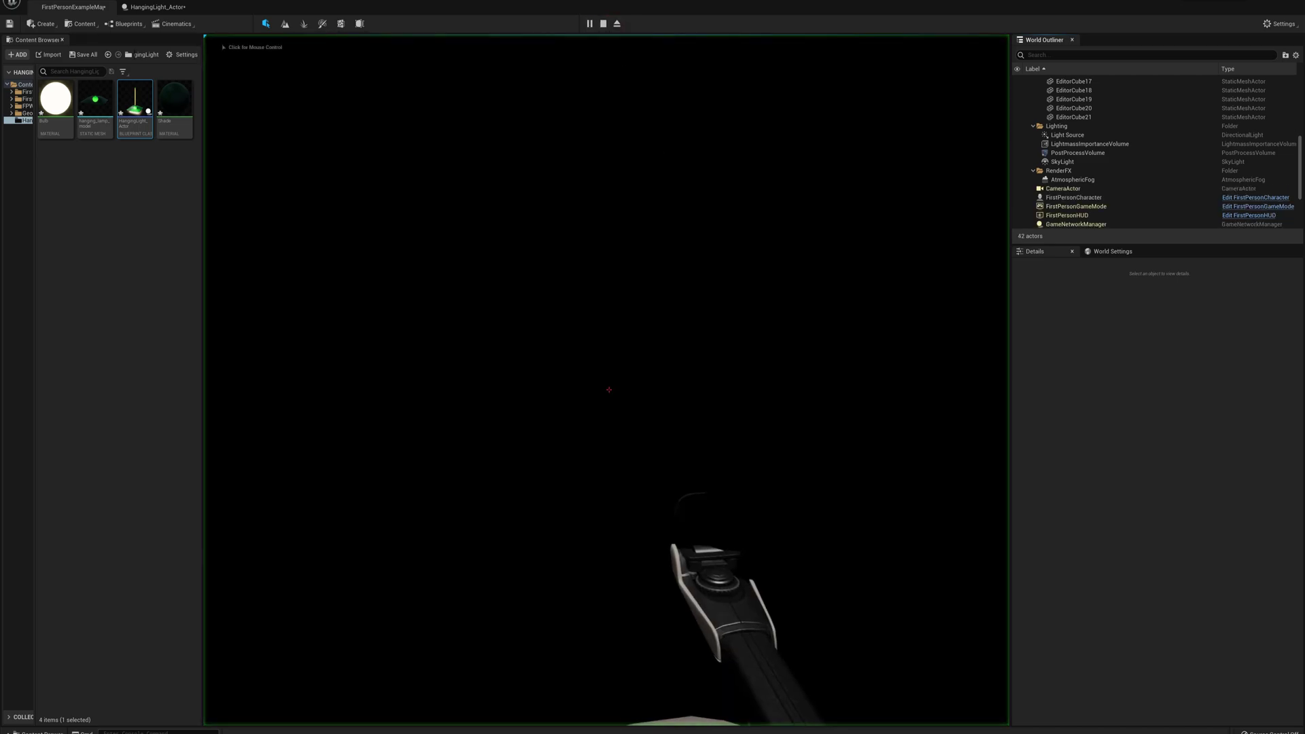
{"action": "key", "text": "w"}
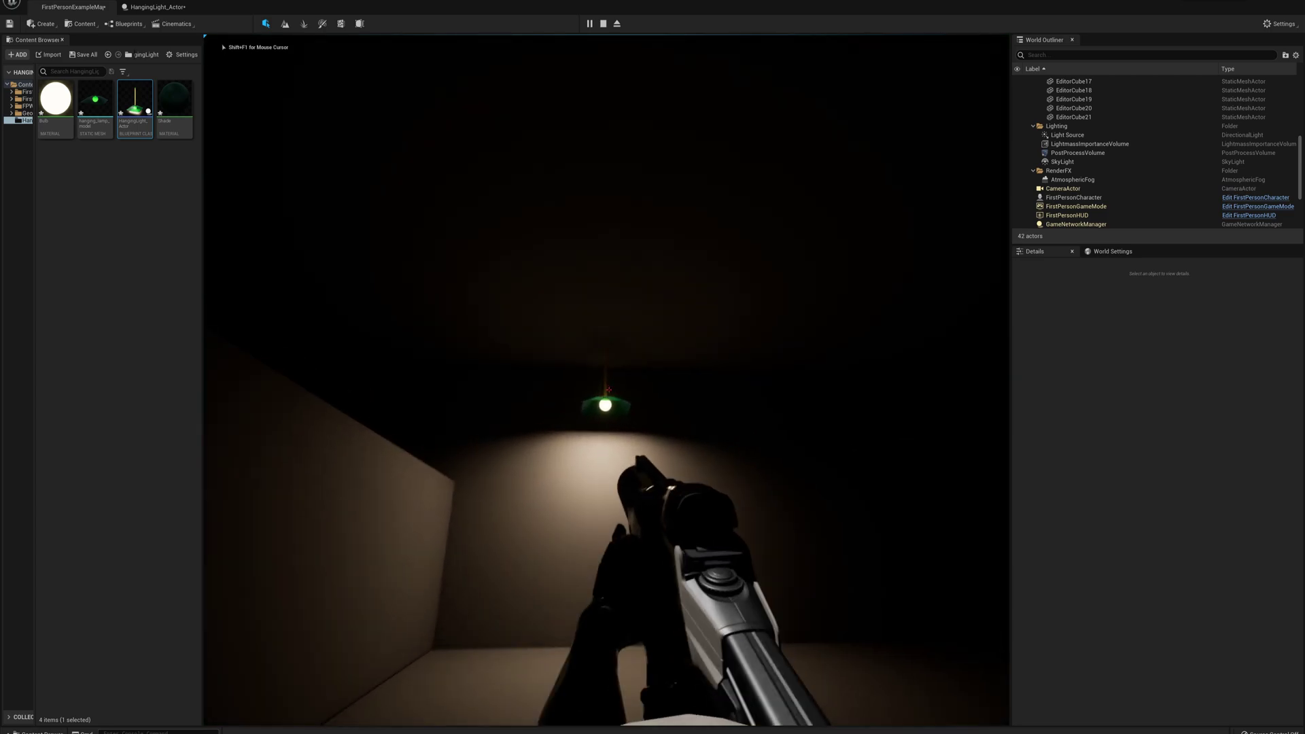
{"action": "left_click", "coordinate": [610, 389]}
{"action": "key", "text": "s"}
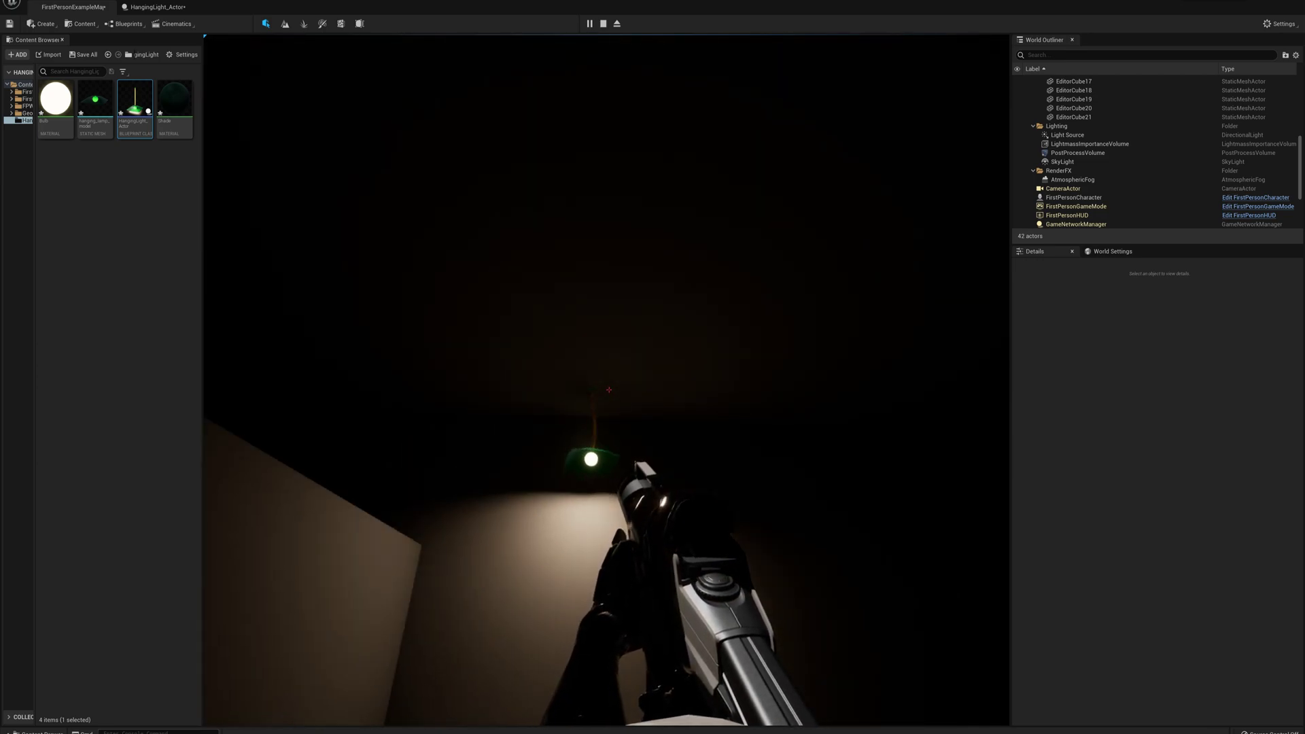
Step: Stop playing and, in the HangingLight_Actor Blueprint, set the Cable component's length to 50 and raise its solver iterations
{"action": "key", "text": "Escape"}
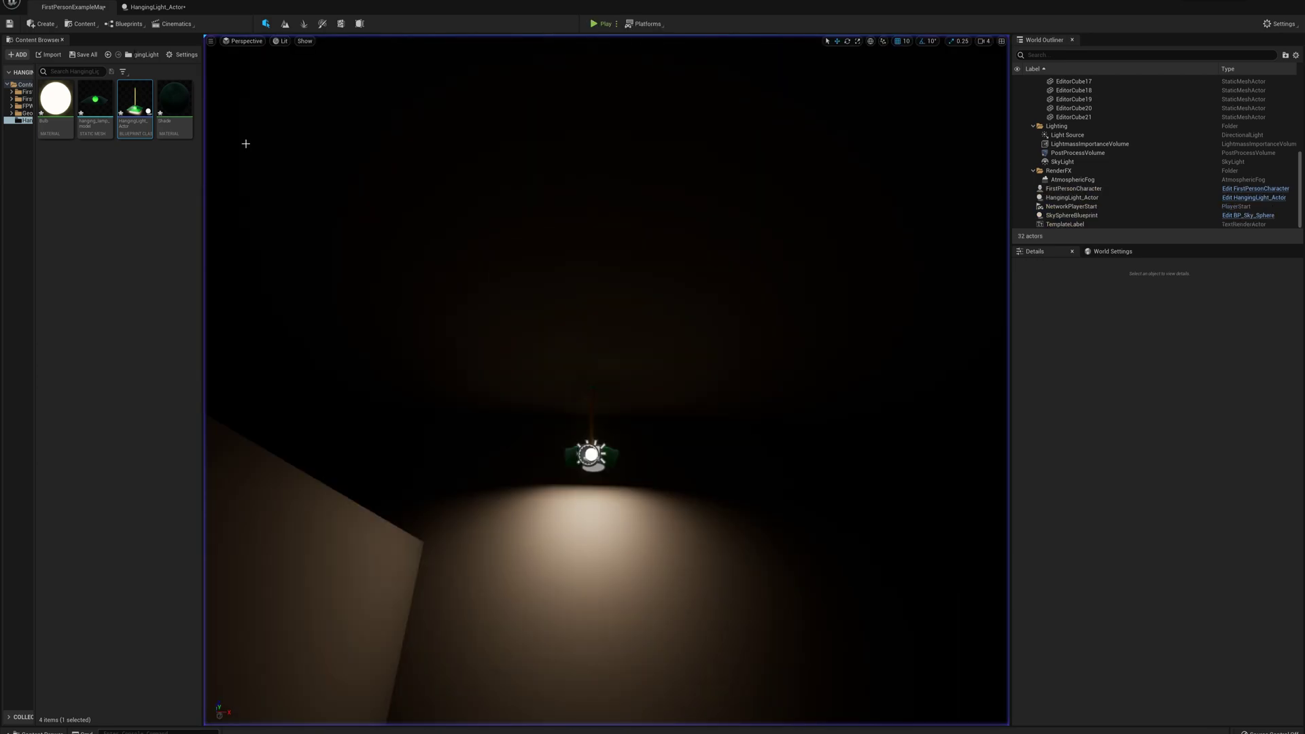
{"action": "left_click", "coordinate": [139, 8]}
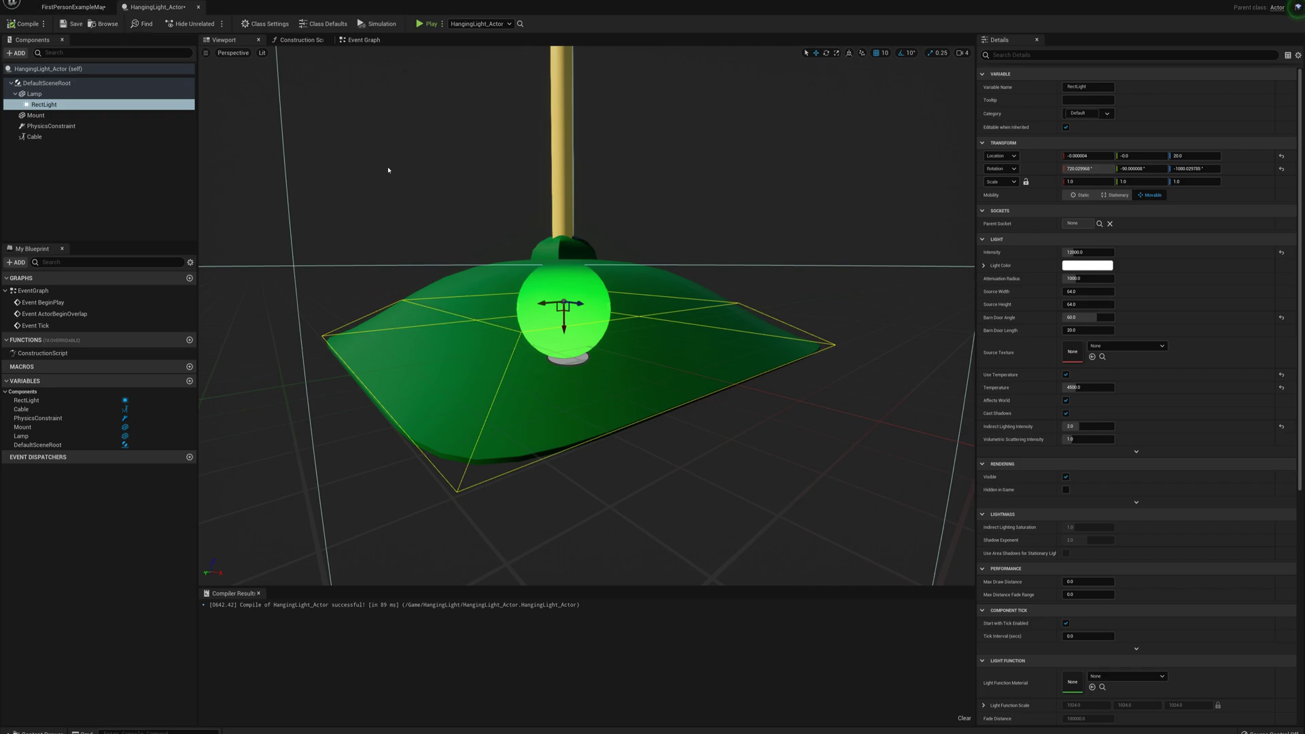
{"action": "left_click", "coordinate": [49, 138]}
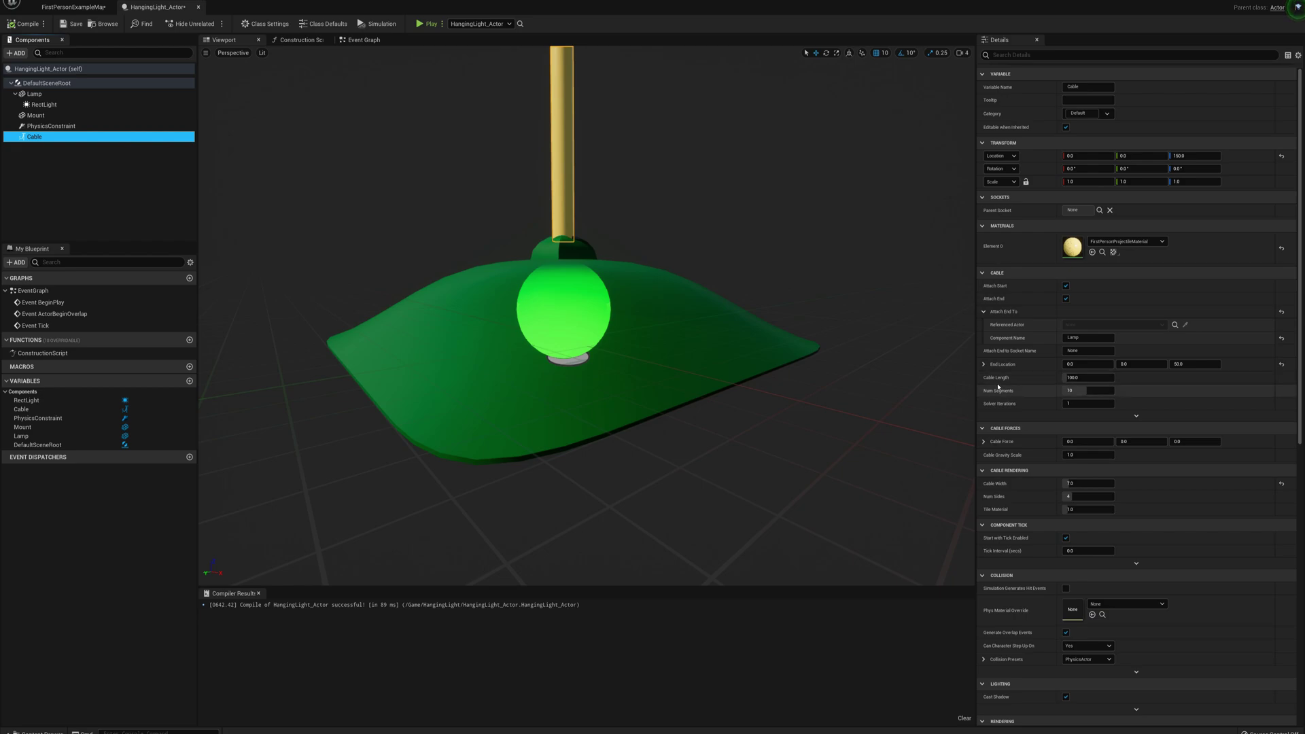
{"action": "left_click", "coordinate": [1093, 376]}
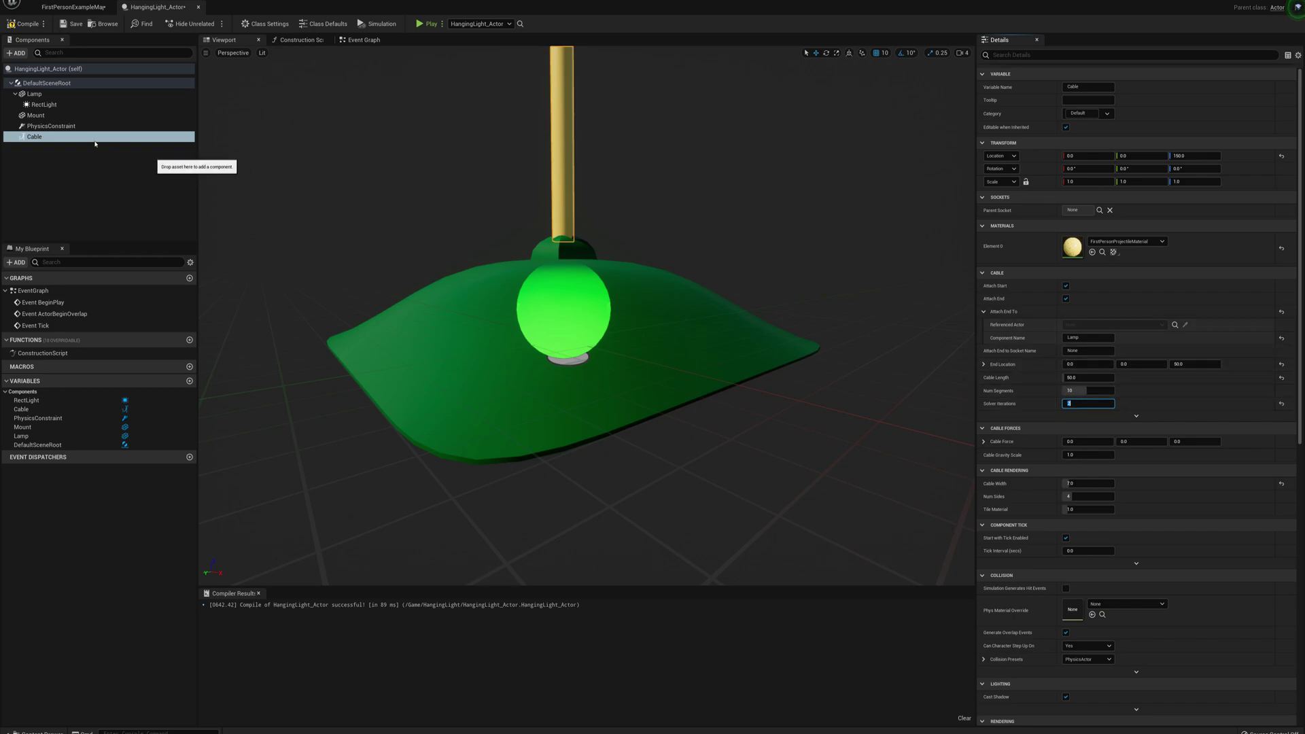
Step: Set the PhysicsConstraint's linear limit to 75 and compile the Blueprint
{"action": "left_click", "coordinate": [46, 126]}
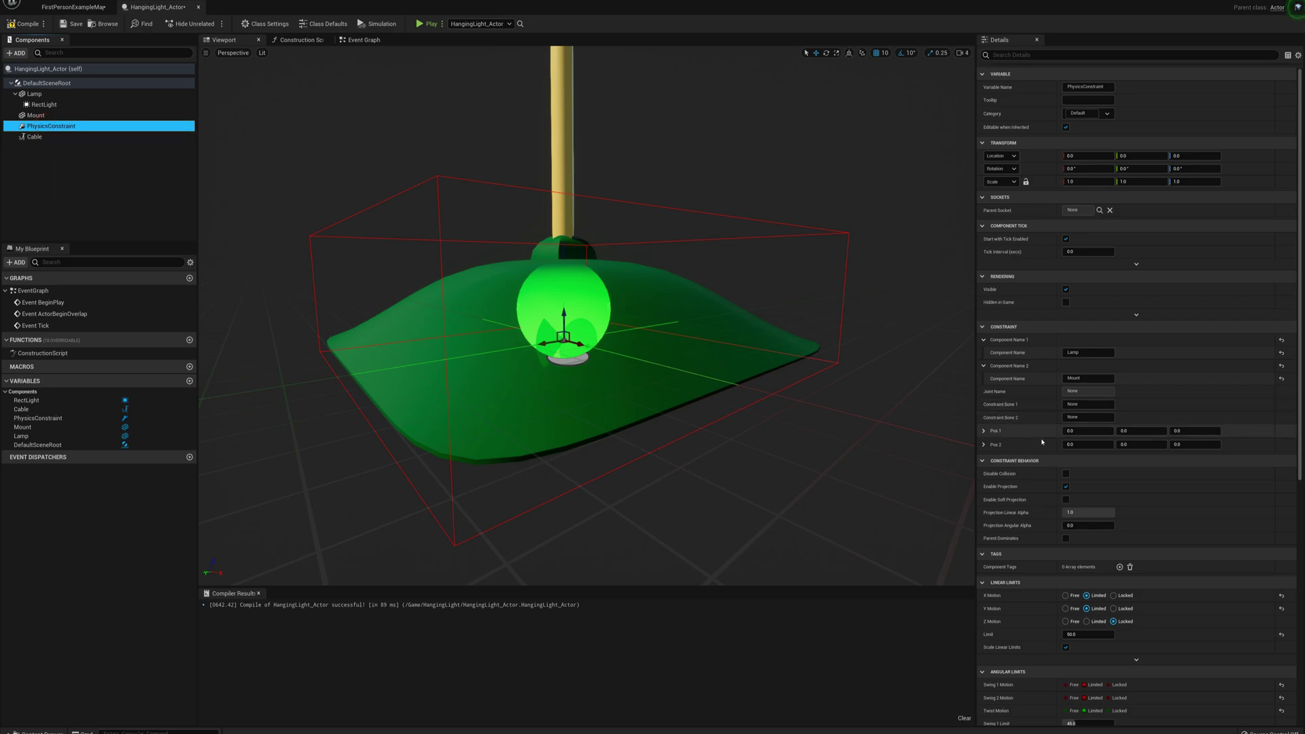
{"action": "scroll", "coordinate": [1082, 453], "scroll_direction": "down", "scroll_amount": 1}
{"action": "scroll", "coordinate": [1082, 454], "scroll_direction": "down", "scroll_amount": 3}
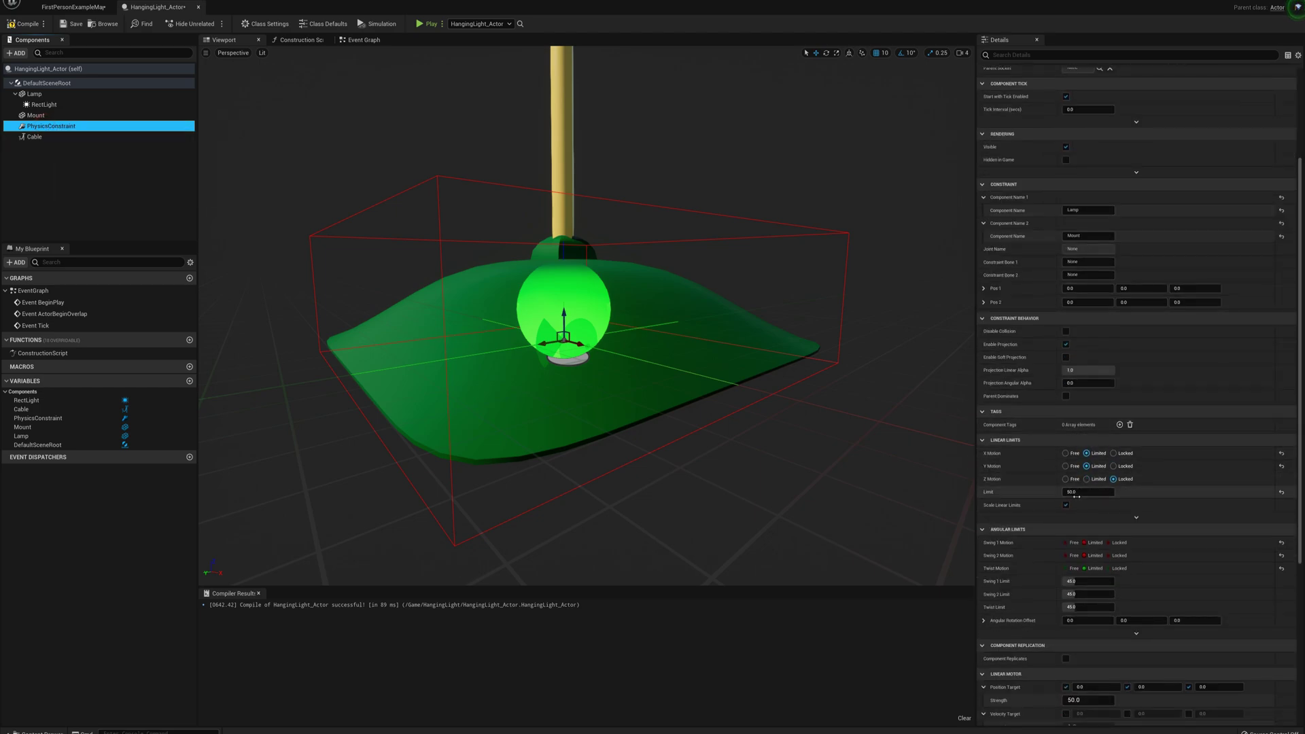
{"action": "left_click", "coordinate": [1083, 493]}
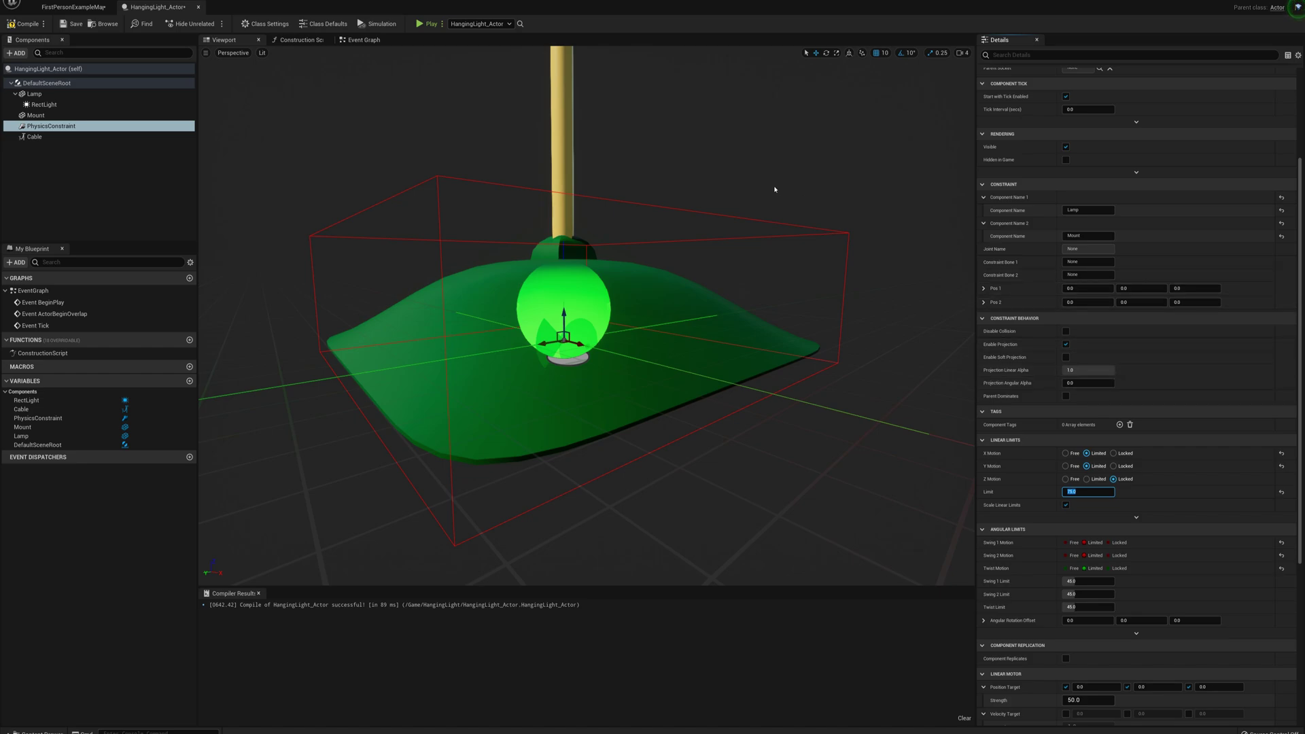
{"action": "left_click", "coordinate": [23, 24]}
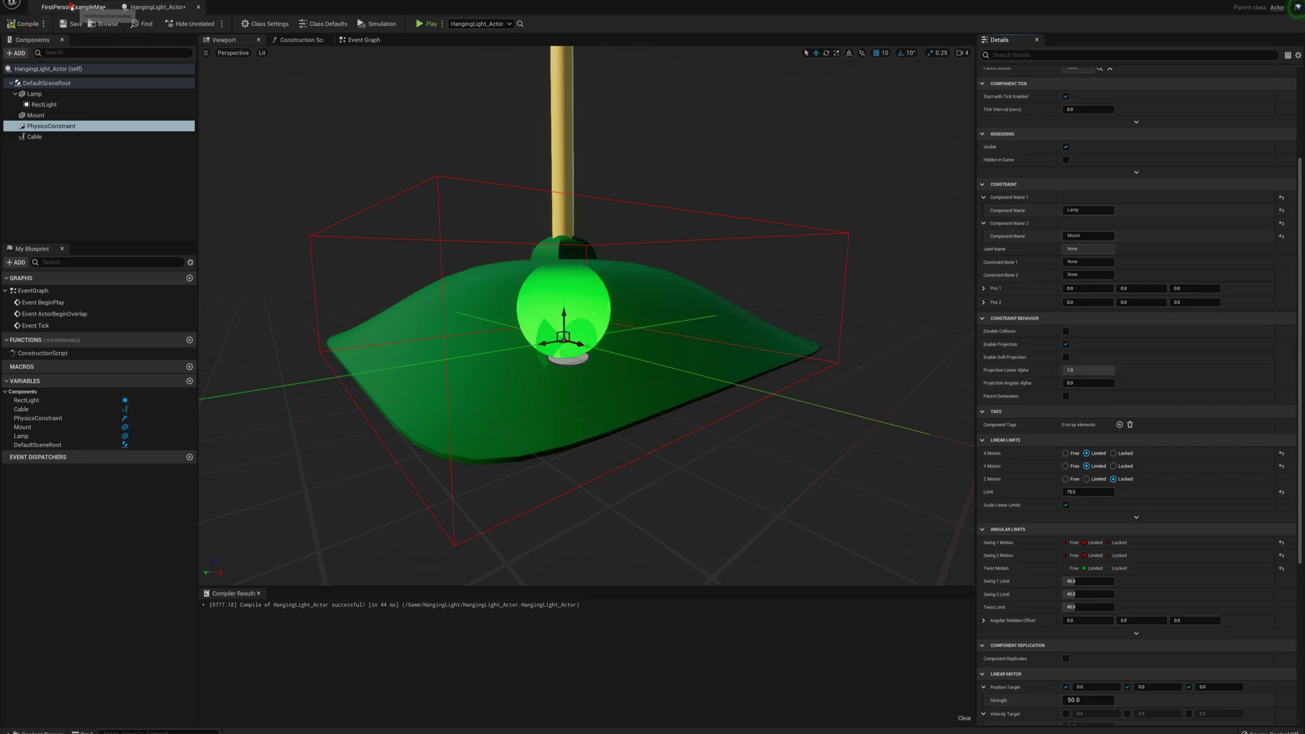
Step: Play FirstPersonExampleMap, approach the lamp and shoot it several times to test the revised cable and constraint, then stop playing
{"action": "left_click", "coordinate": [72, 8]}
{"action": "left_click", "coordinate": [603, 23]}
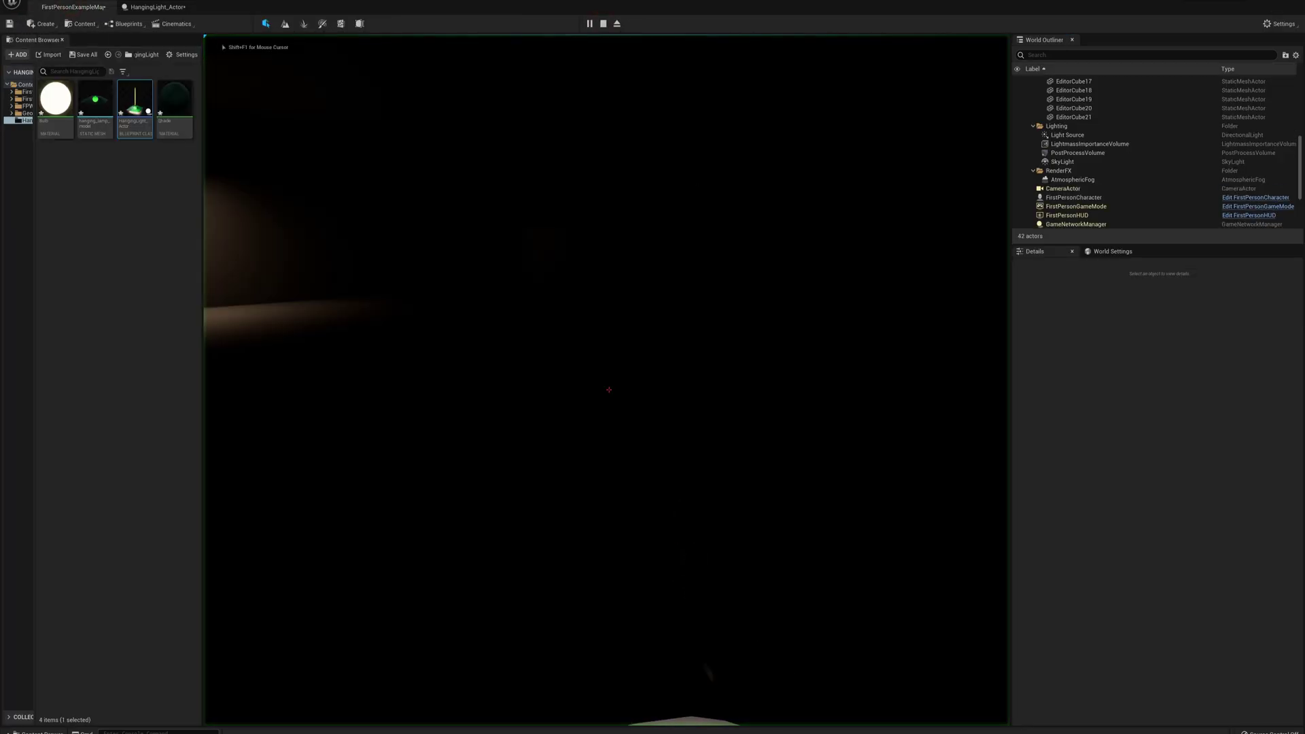
{"action": "key", "text": "w"}
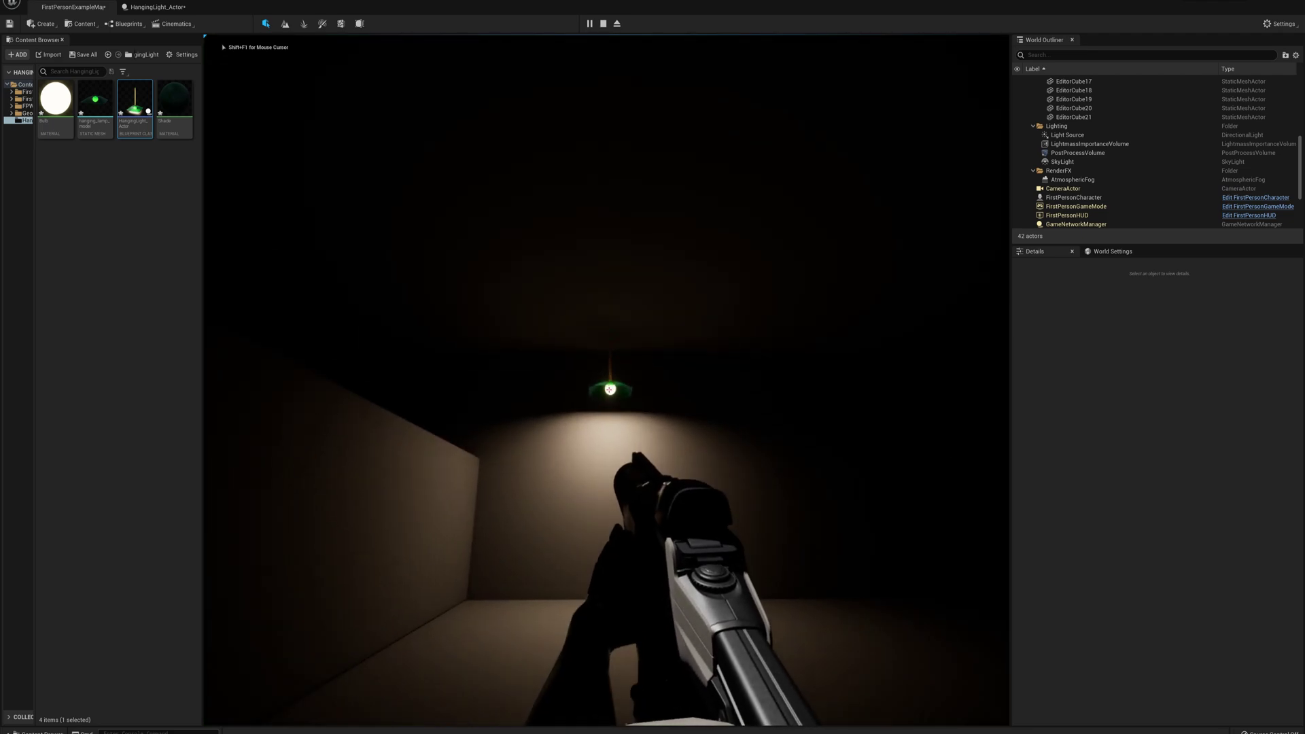
{"action": "left_click", "coordinate": [609, 389]}
{"action": "key", "text": "s"}
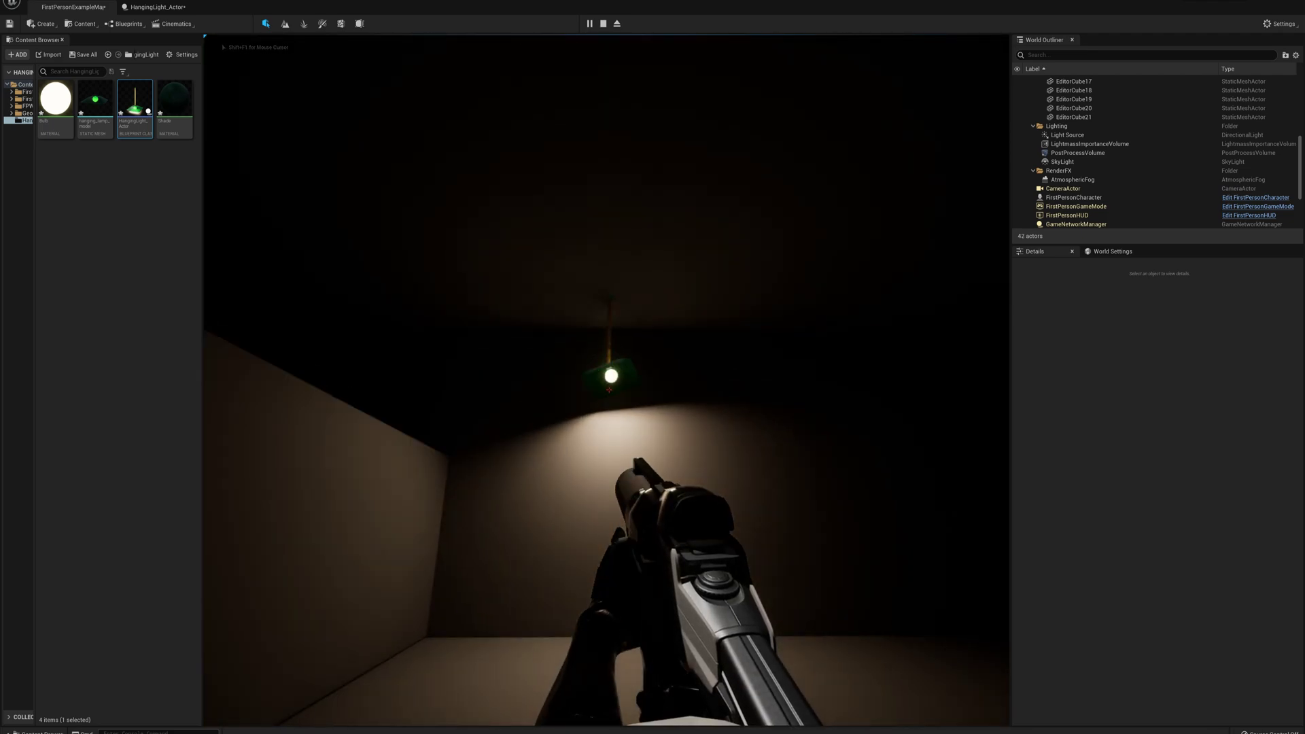
{"action": "key", "text": "w"}
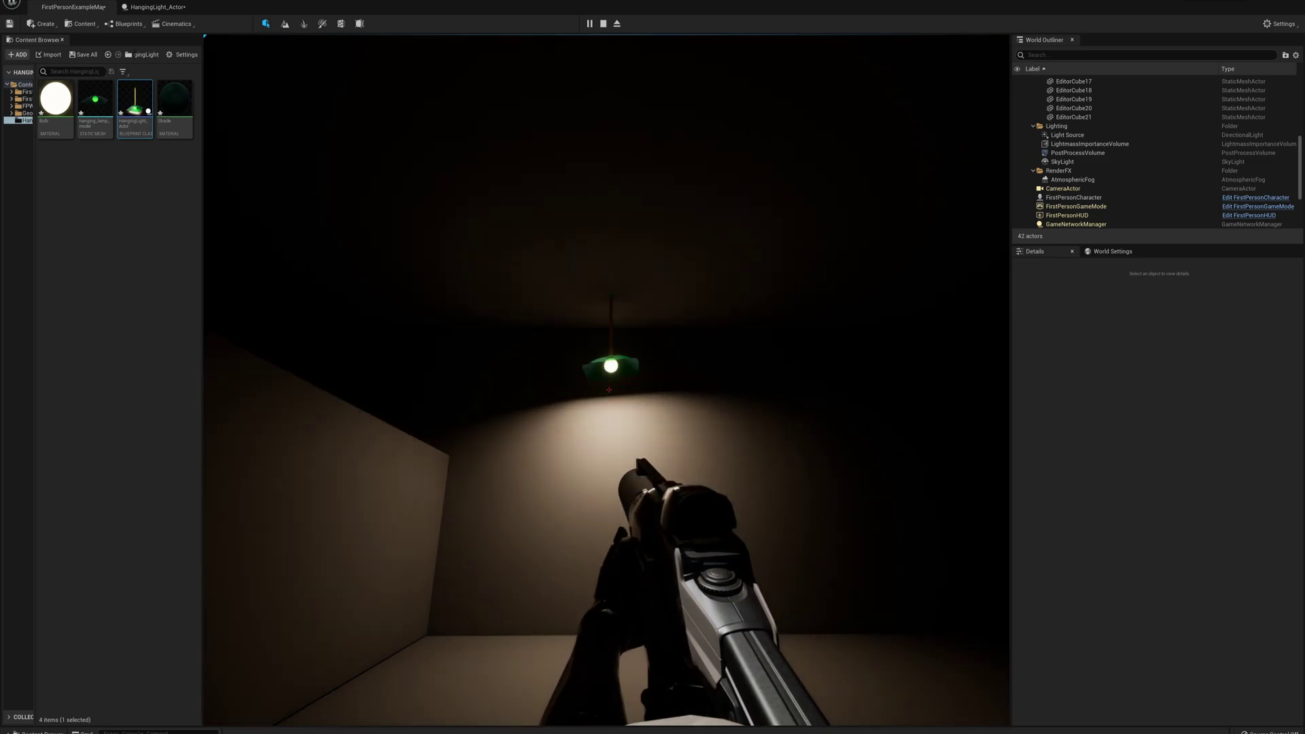
{"action": "left_click", "coordinate": [610, 389]}
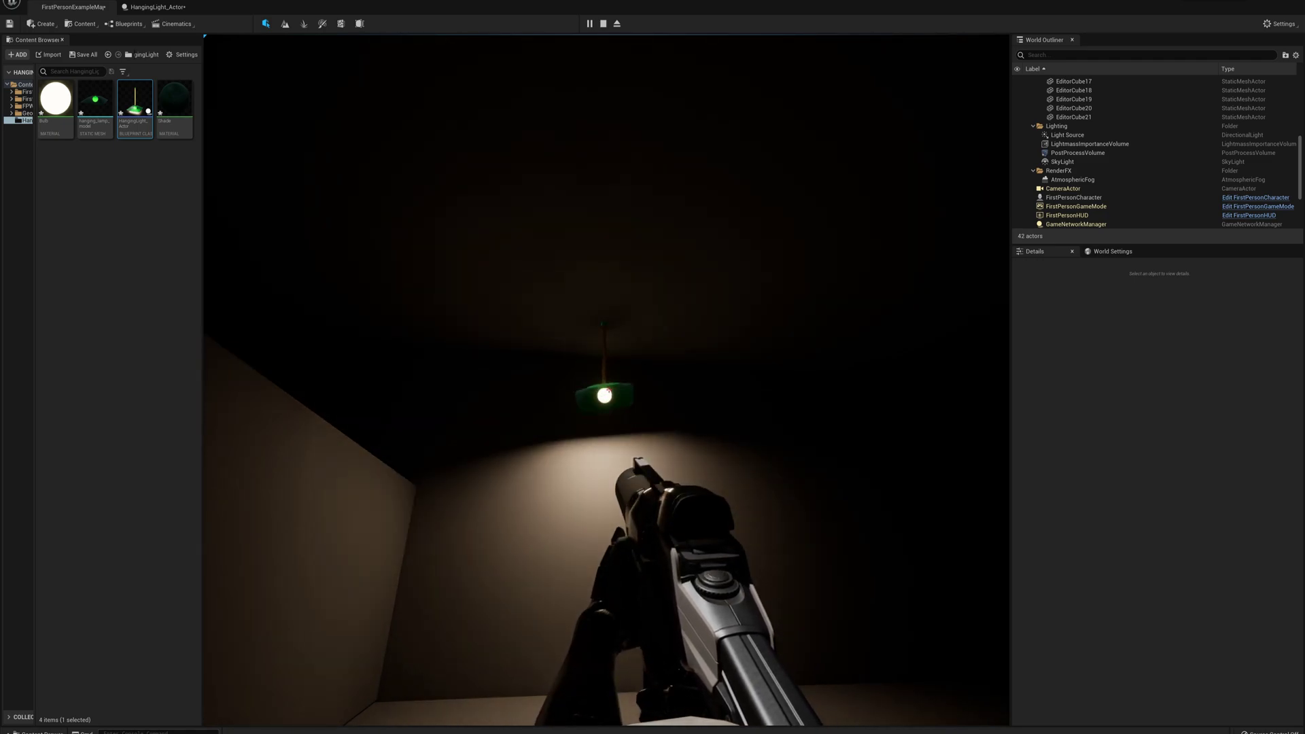
{"action": "key", "text": "s"}
{"action": "key", "text": "w"}
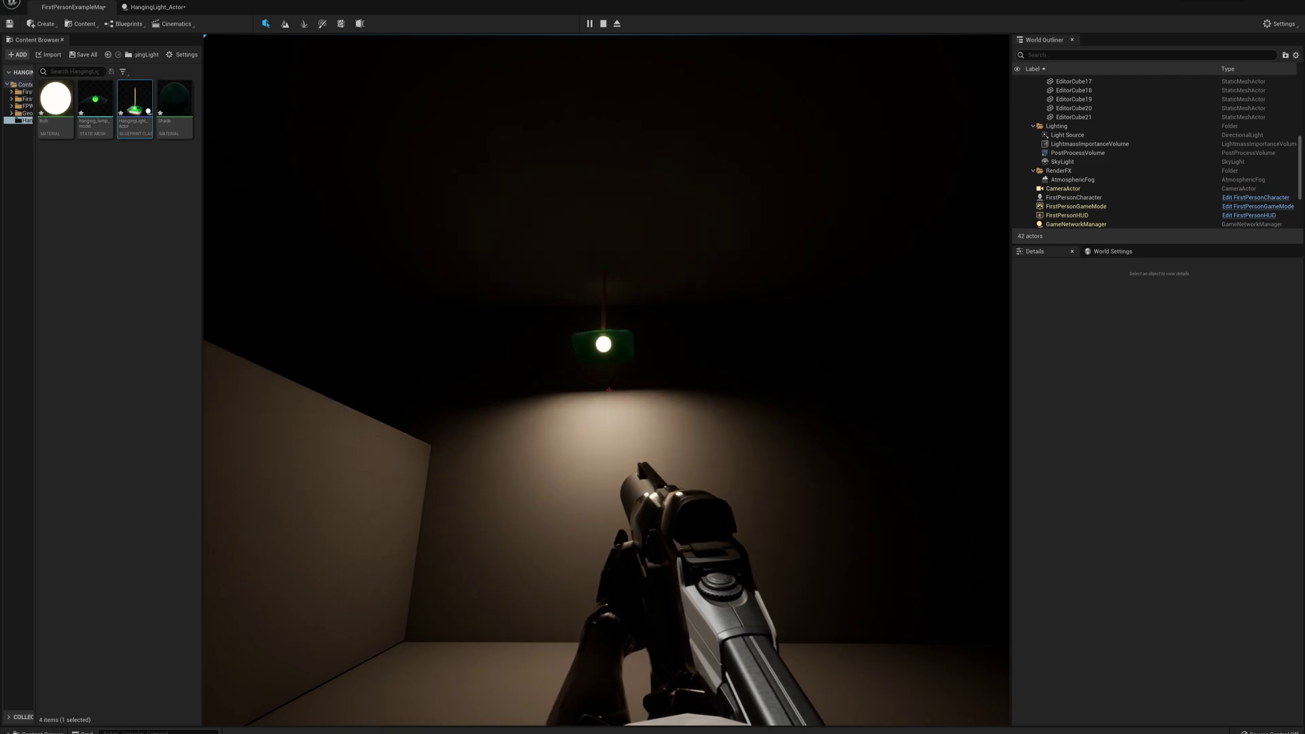
{"action": "key", "text": "Escape"}
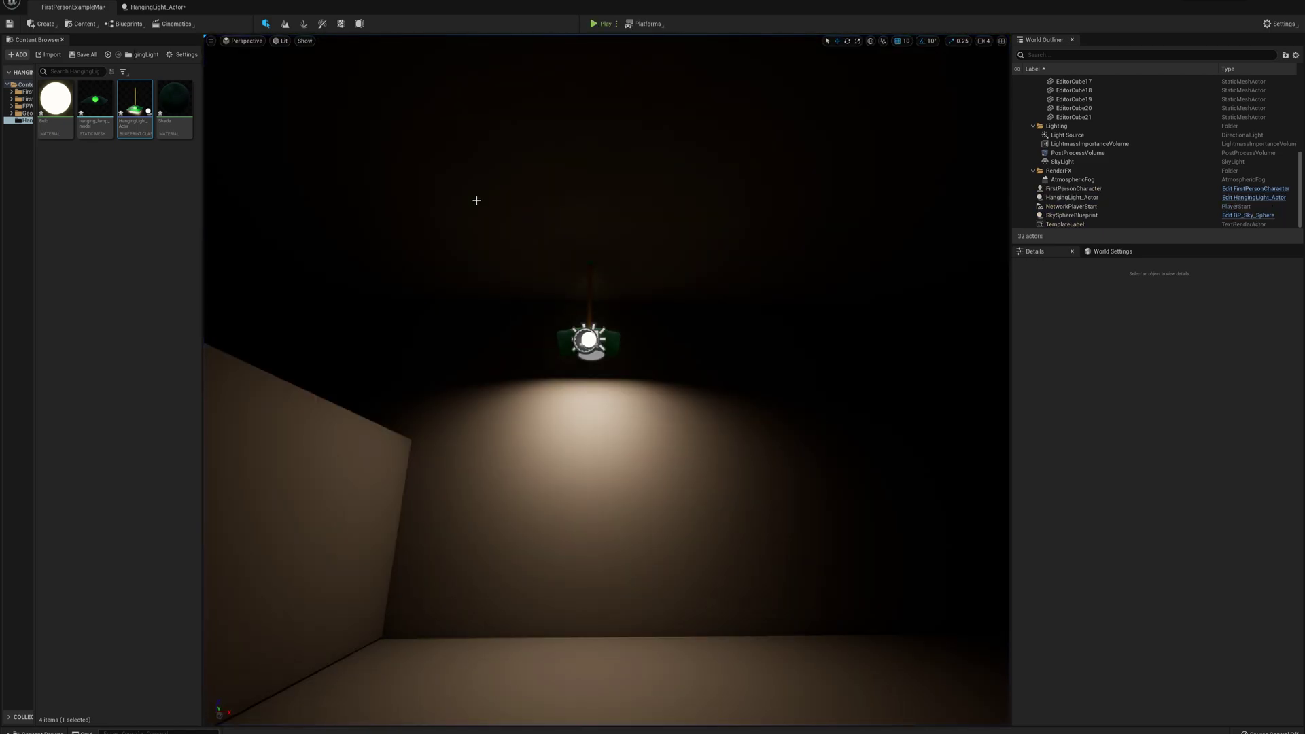
Step: Set the RectLight's indirect lighting intensity to 3 in HangingLight_Actor and compile the Blueprint
{"action": "left_click", "coordinate": [163, 7]}
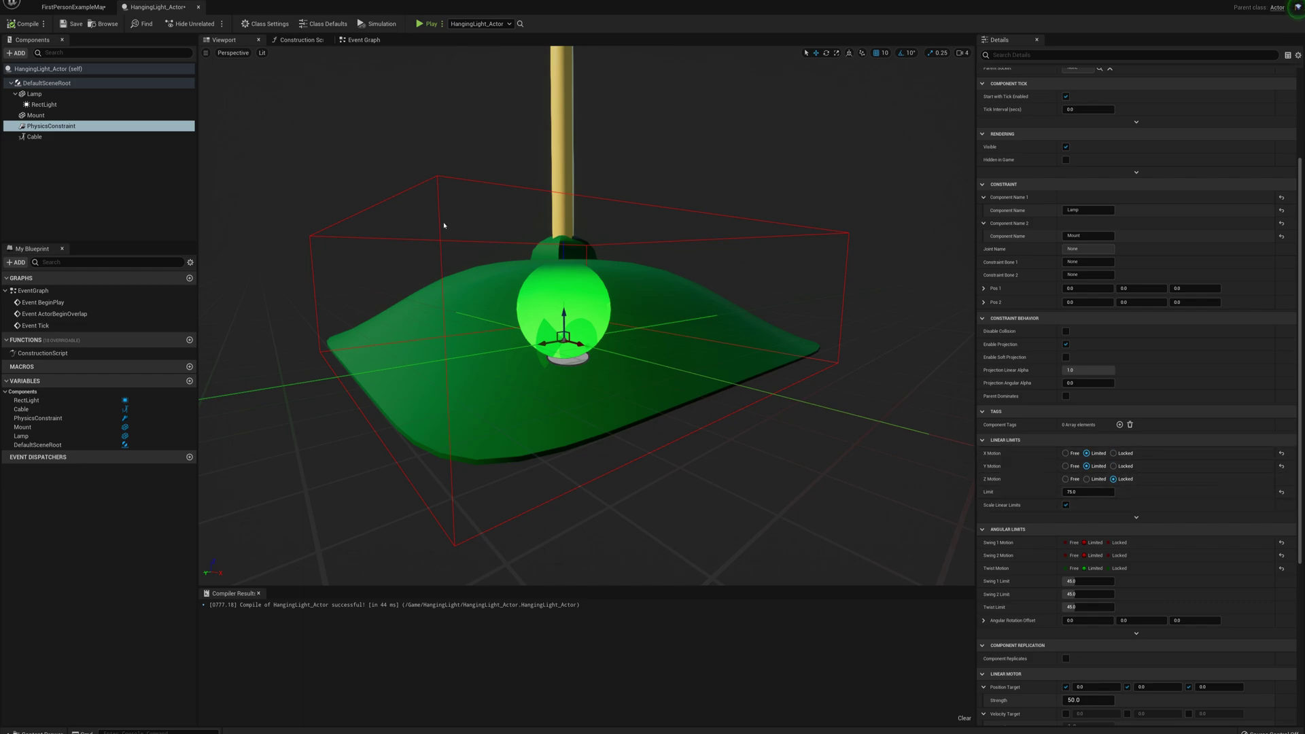
{"action": "left_click", "coordinate": [61, 105]}
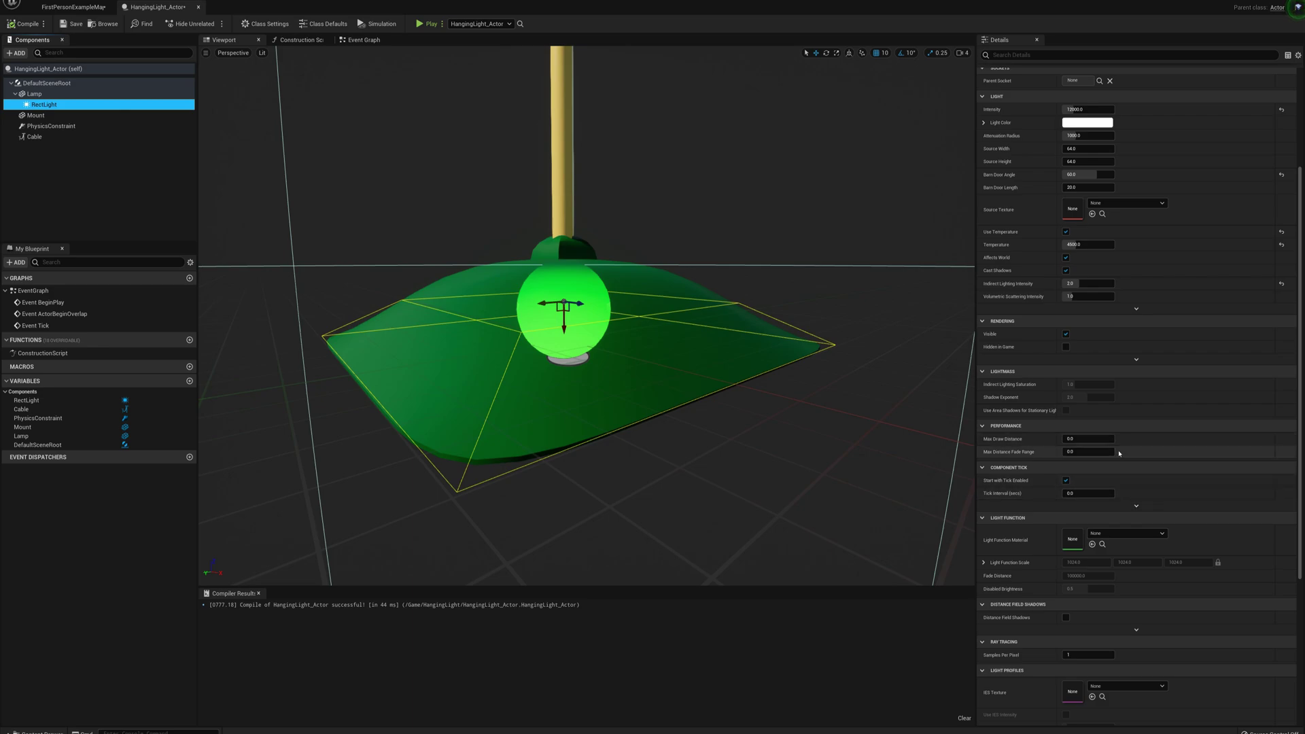
{"action": "scroll", "coordinate": [1108, 447], "scroll_direction": "down", "scroll_amount": 3}
{"action": "scroll", "coordinate": [1100, 441], "scroll_direction": "down", "scroll_amount": 4}
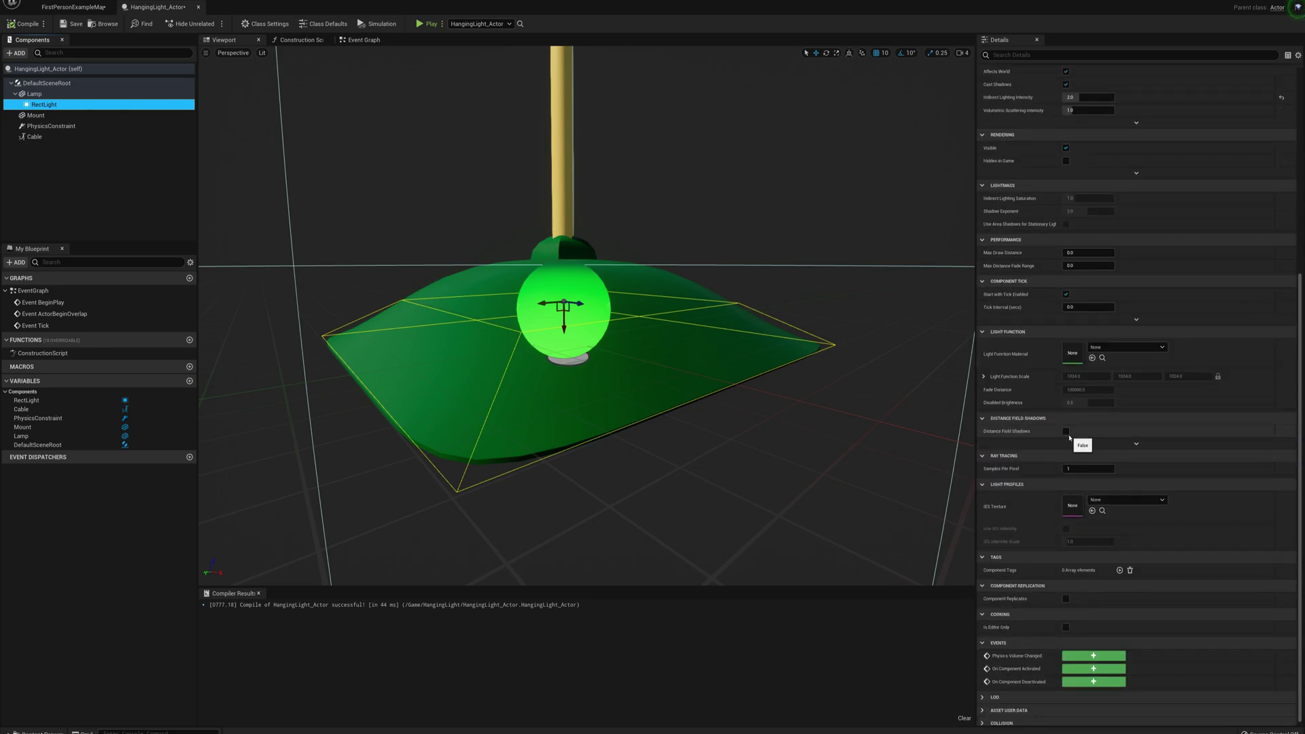
{"action": "scroll", "coordinate": [1035, 378], "scroll_direction": "up", "scroll_amount": 10}
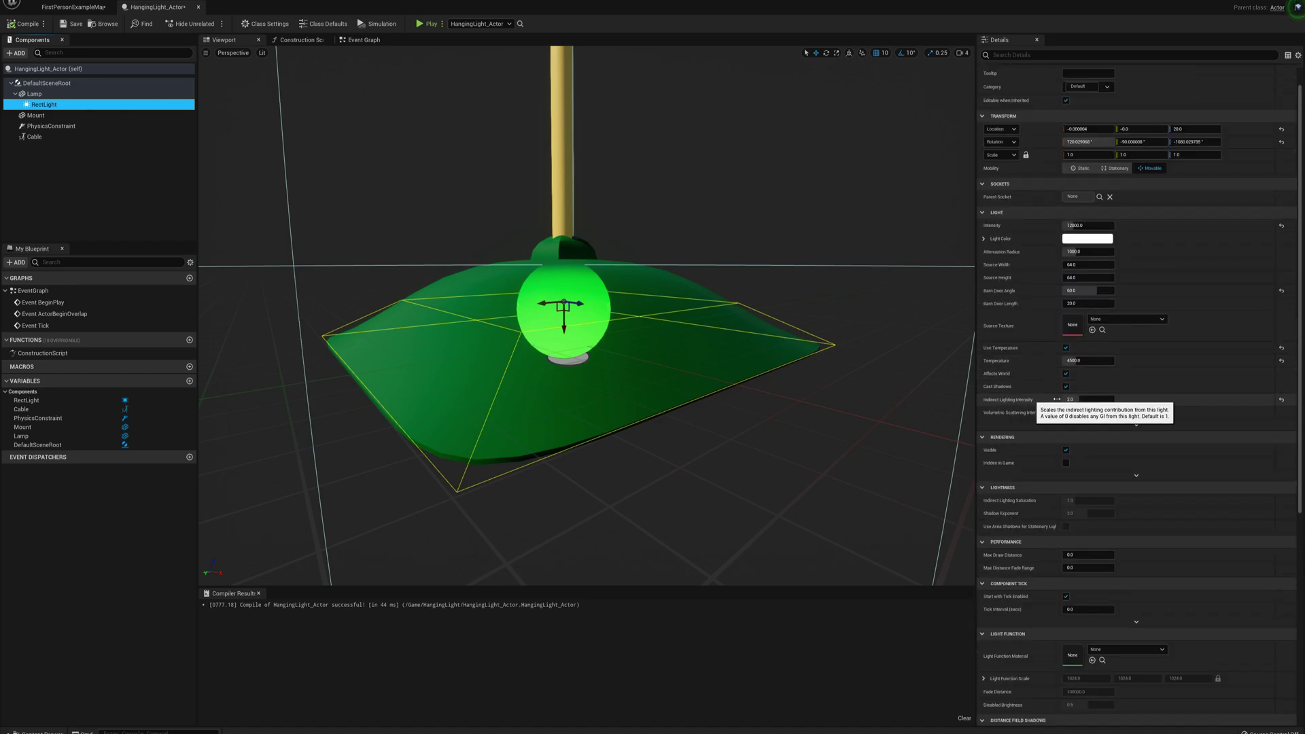
{"action": "left_click", "coordinate": [1077, 399]}
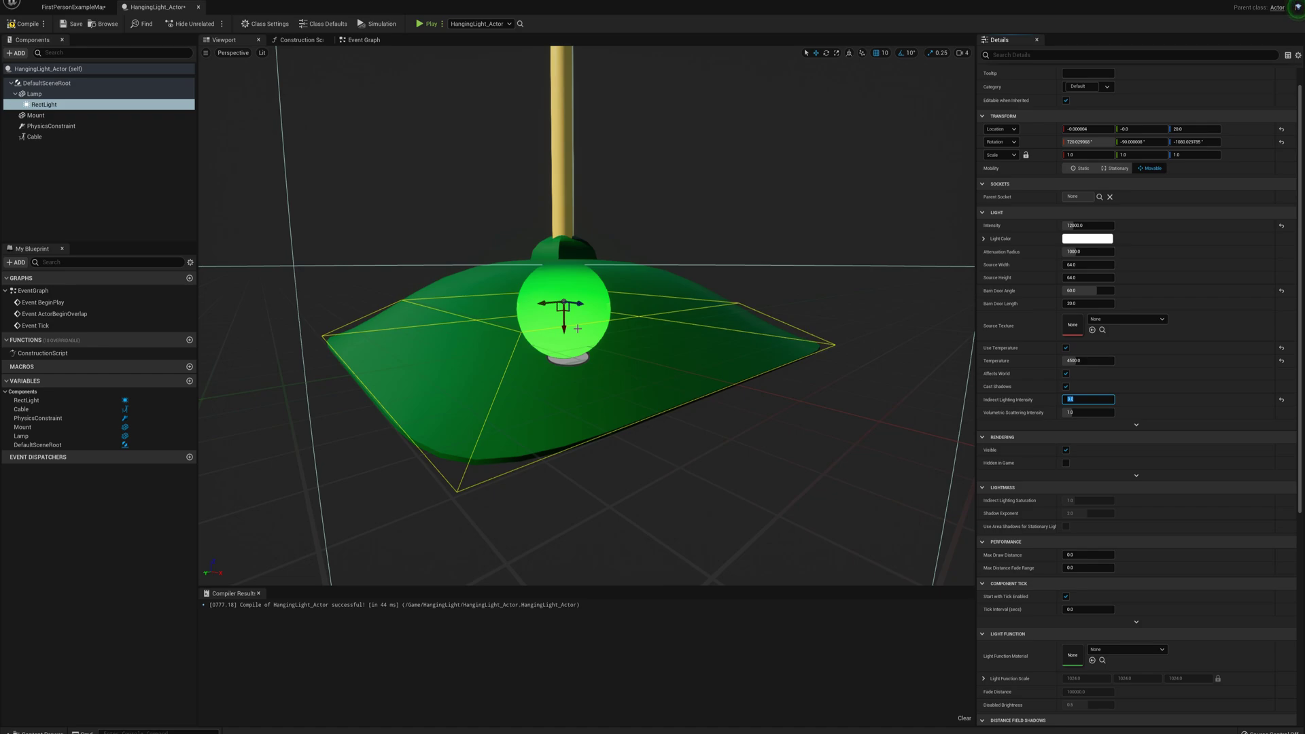
{"action": "mouse_move", "coordinate": [647, 360]}
{"action": "right_mouse_down"}
{"action": "mouse_move", "coordinate": [721, 408]}
{"action": "mouse_move", "coordinate": [701, 306]}
{"action": "mouse_move", "coordinate": [639, 272]}
{"action": "mouse_move", "coordinate": [632, 238]}
{"action": "mouse_move", "coordinate": [646, 367]}
{"action": "mouse_move", "coordinate": [631, 356]}
{"action": "right_mouse_up"}
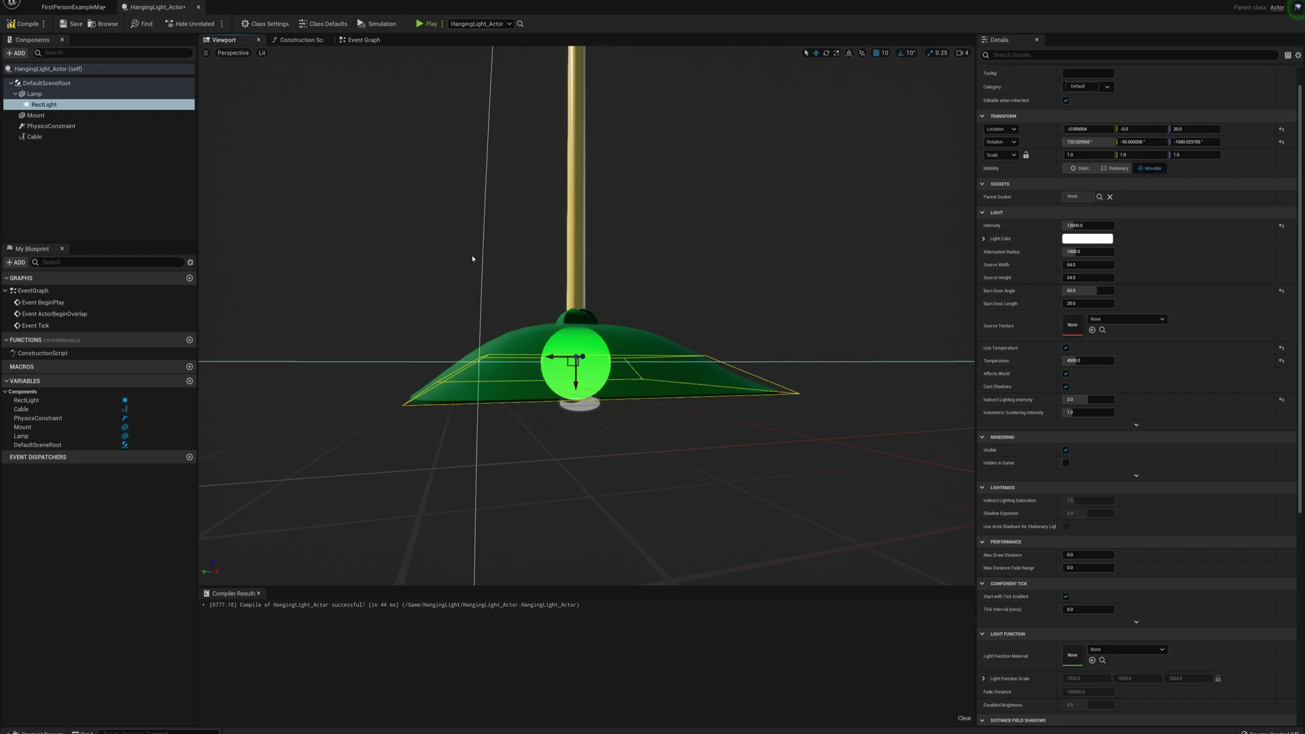
{"action": "left_click", "coordinate": [12, 24]}
Step: Play the level and shoot the lamp to check the changed indirect lighting while it swings, then stop playing
{"action": "left_click", "coordinate": [78, 6]}
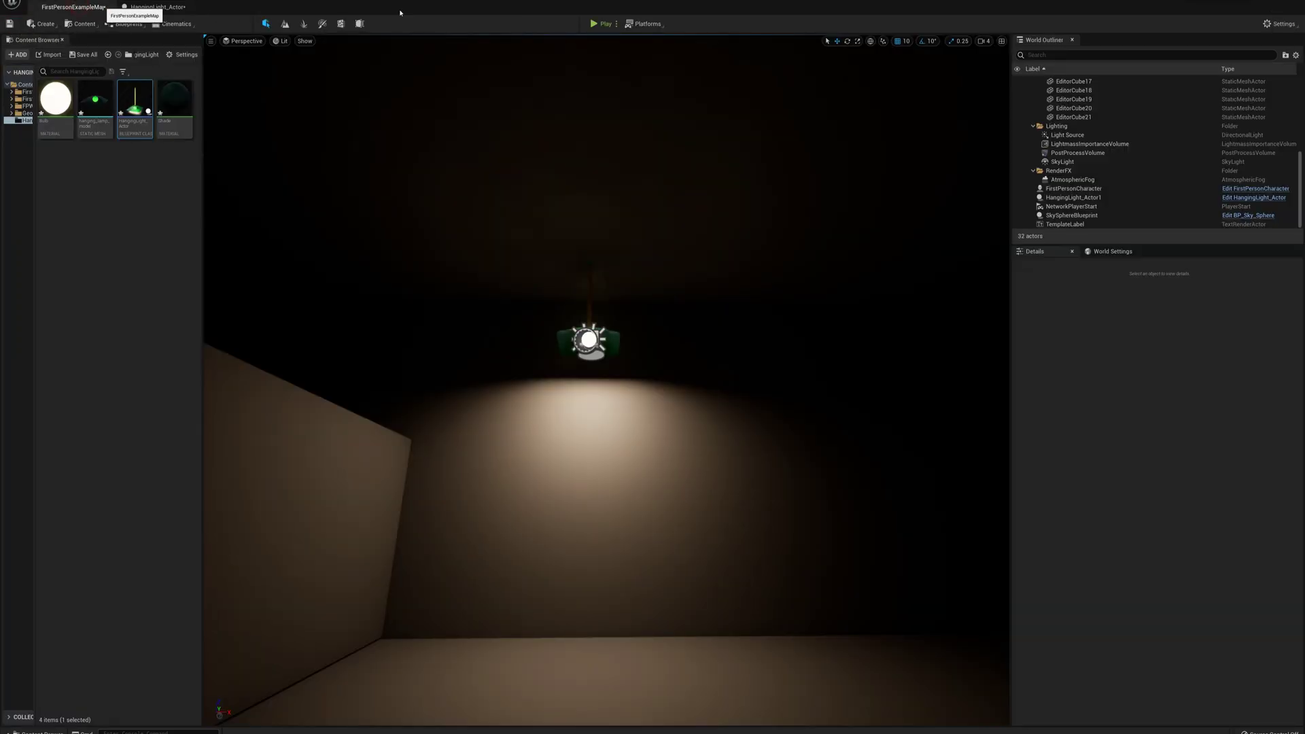
{"action": "left_click", "coordinate": [604, 24]}
{"action": "key", "text": "w"}
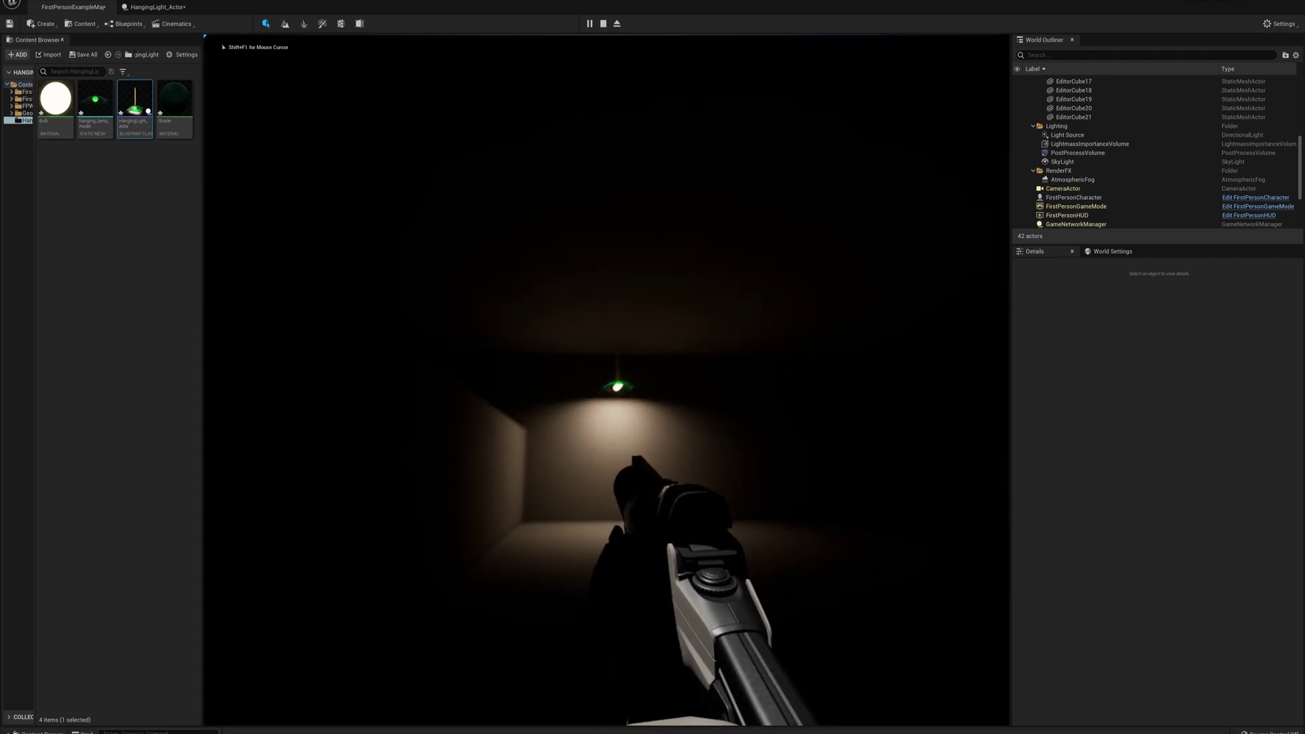
{"action": "left_click", "coordinate": [609, 389]}
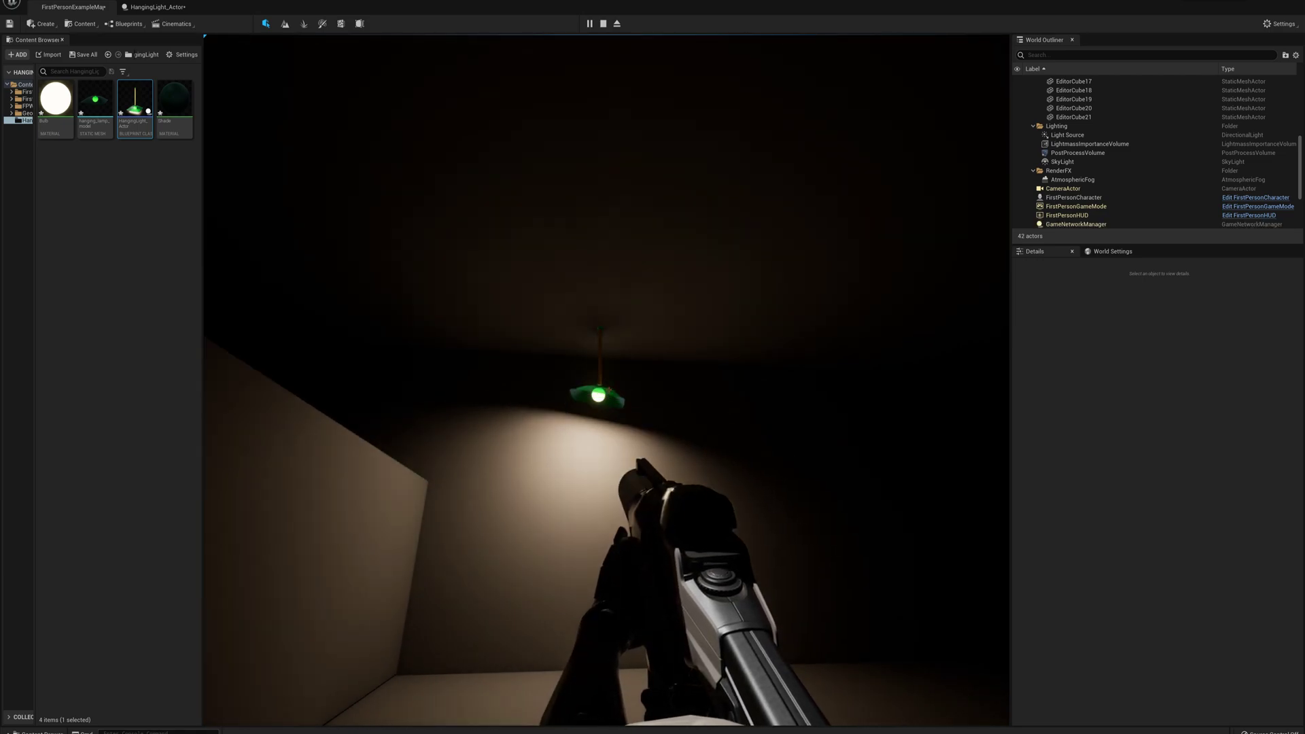
{"action": "key", "text": "Escape"}
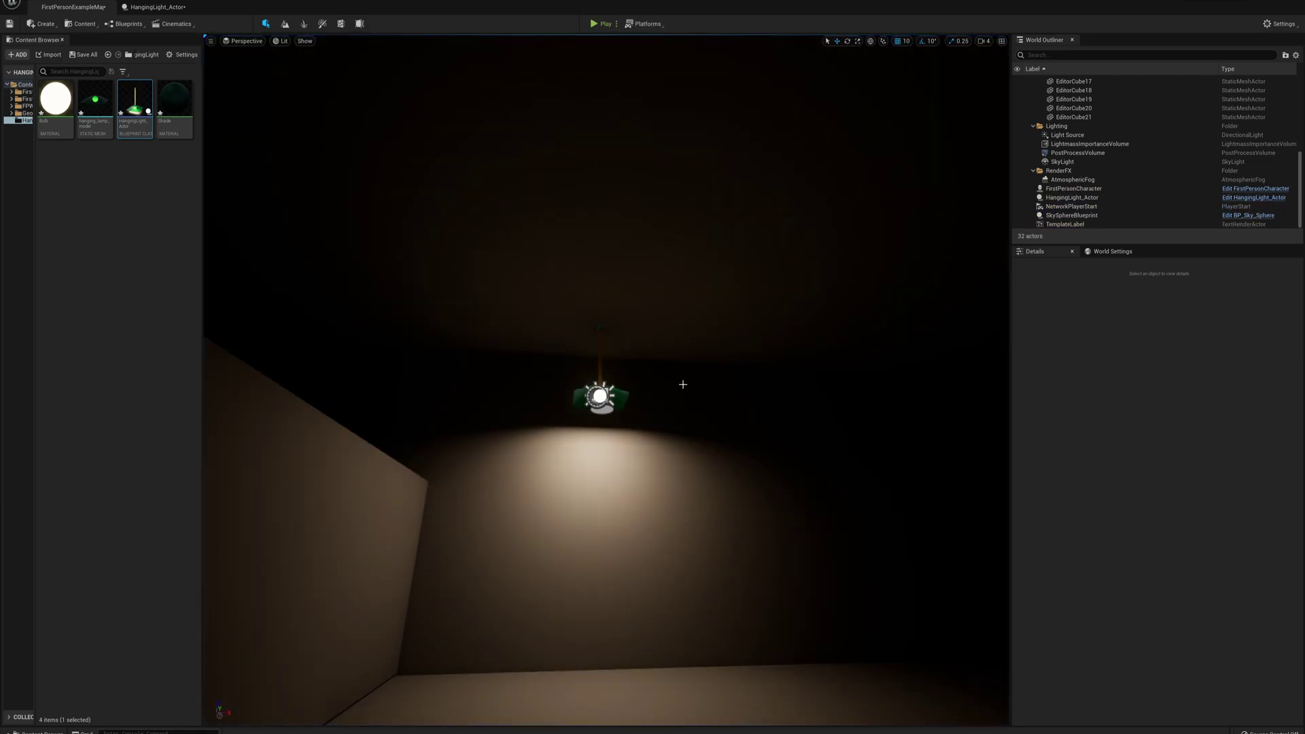
Step: Filter the PostProcessVolume's properties by "bright" and set the exposure's Min Brightness to 0.2
{"action": "left_click", "coordinate": [1080, 152]}
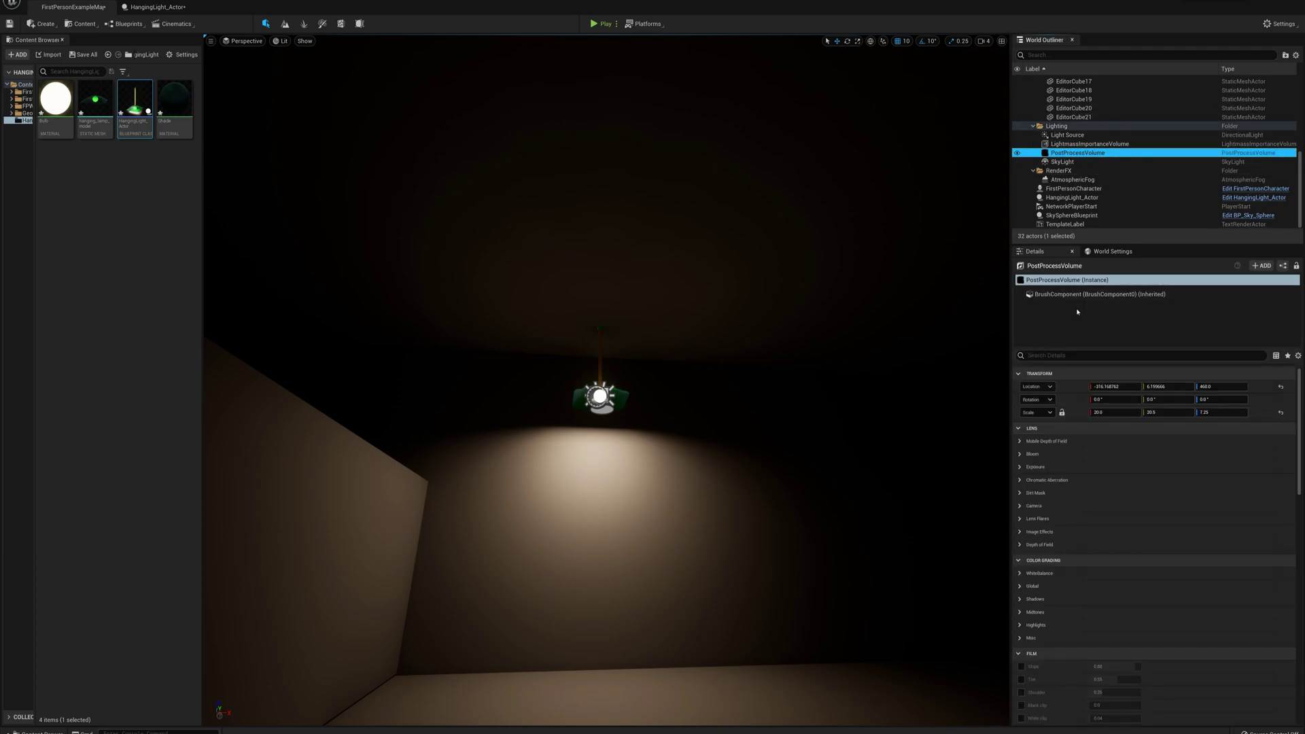
{"action": "left_click", "coordinate": [1063, 354]}
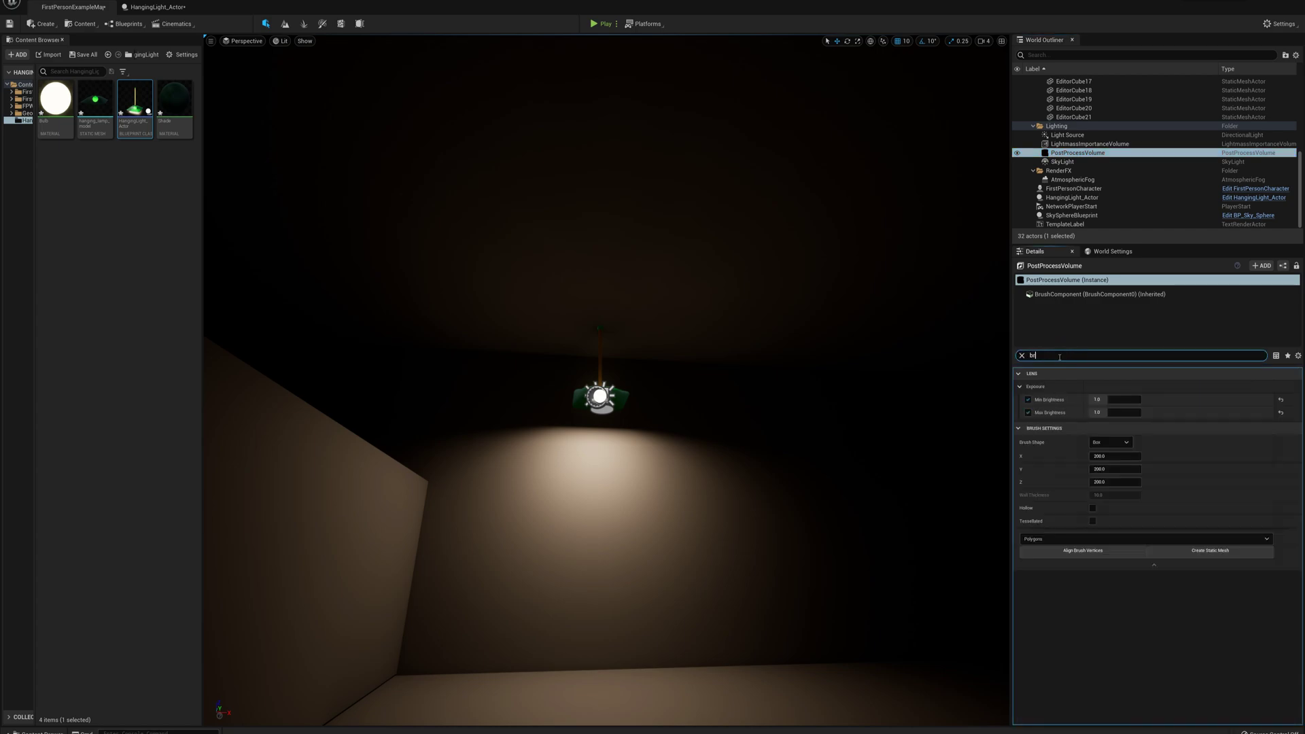
{"action": "type", "text": "ight"}
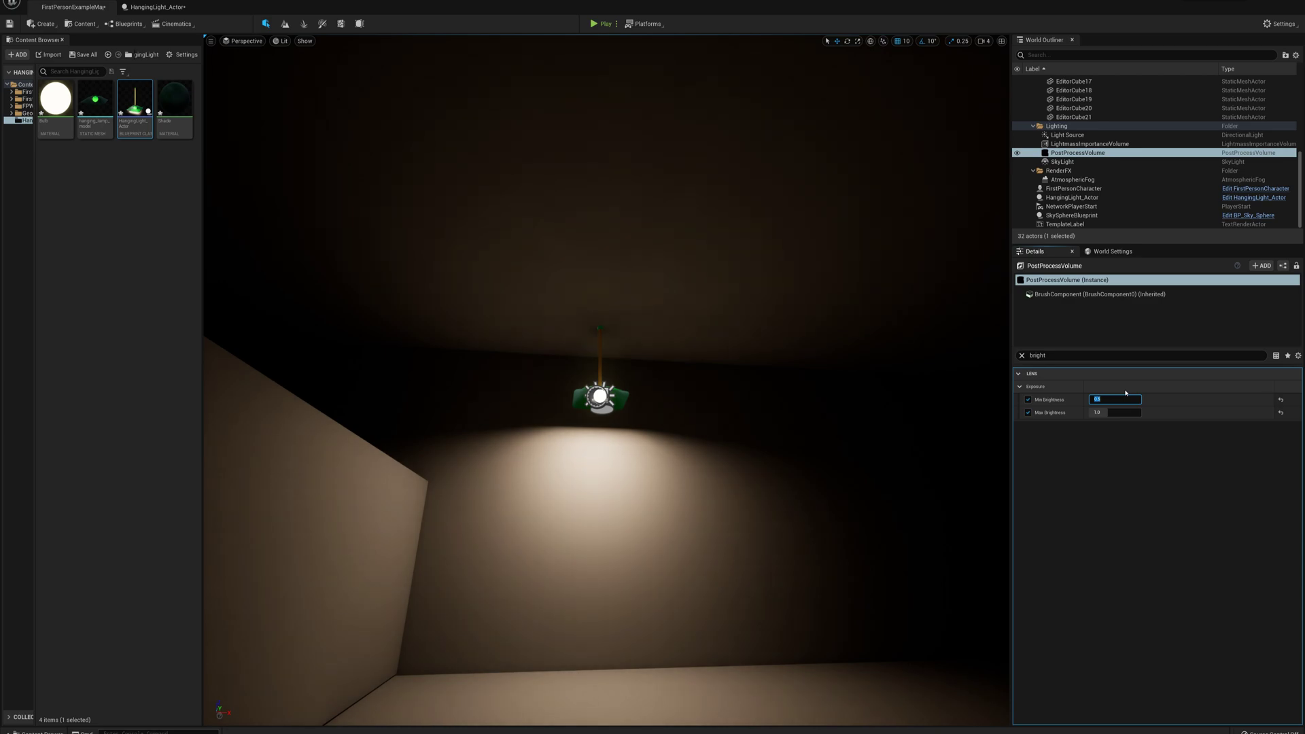
{"action": "key", "text": "Return"}
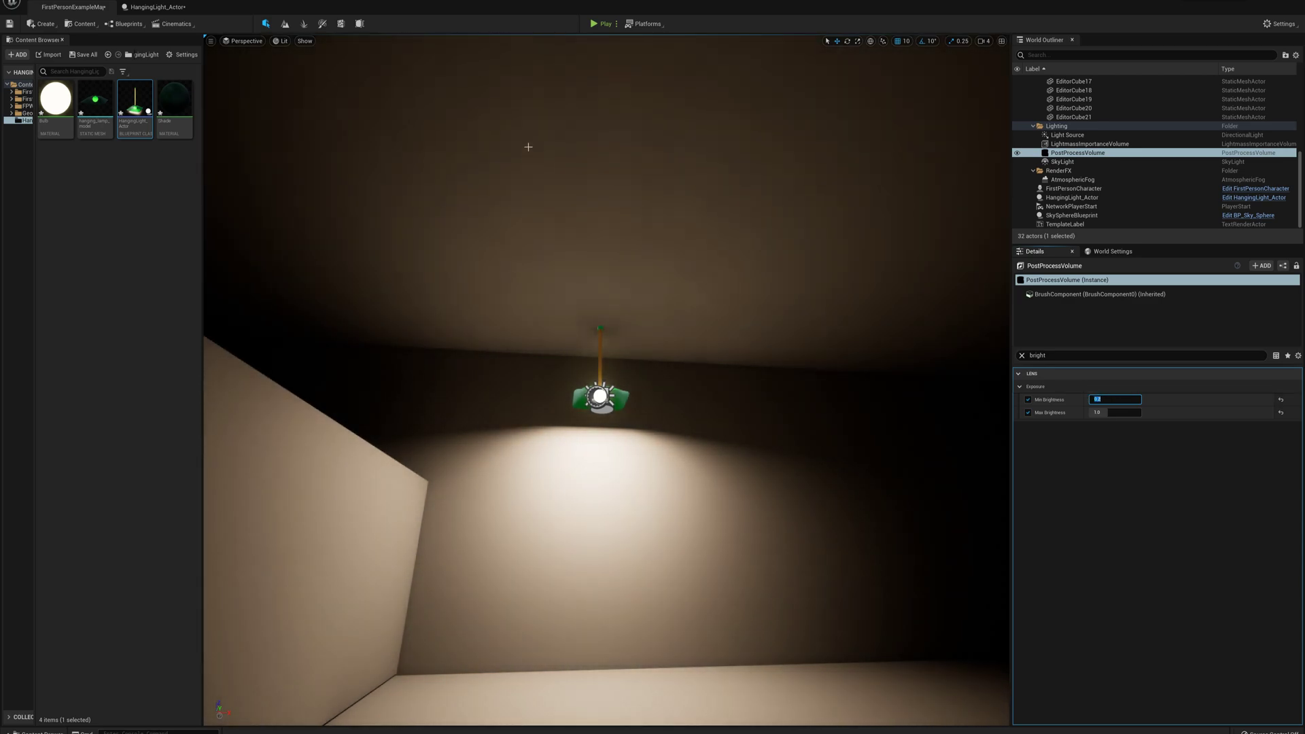
Step: Play the level with the new exposure and shoot the lamp from different distances to check its light and swing, then stop playing
{"action": "left_click", "coordinate": [604, 24]}
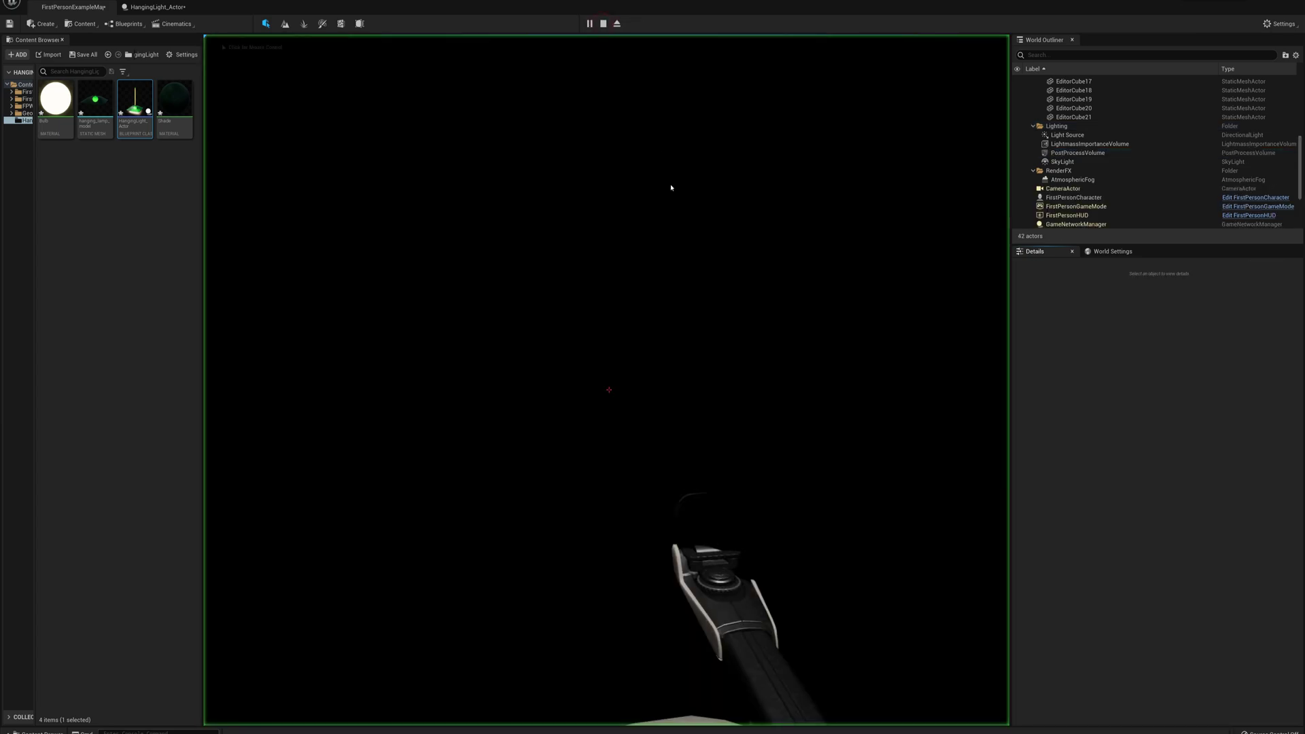
{"action": "key", "text": "w"}
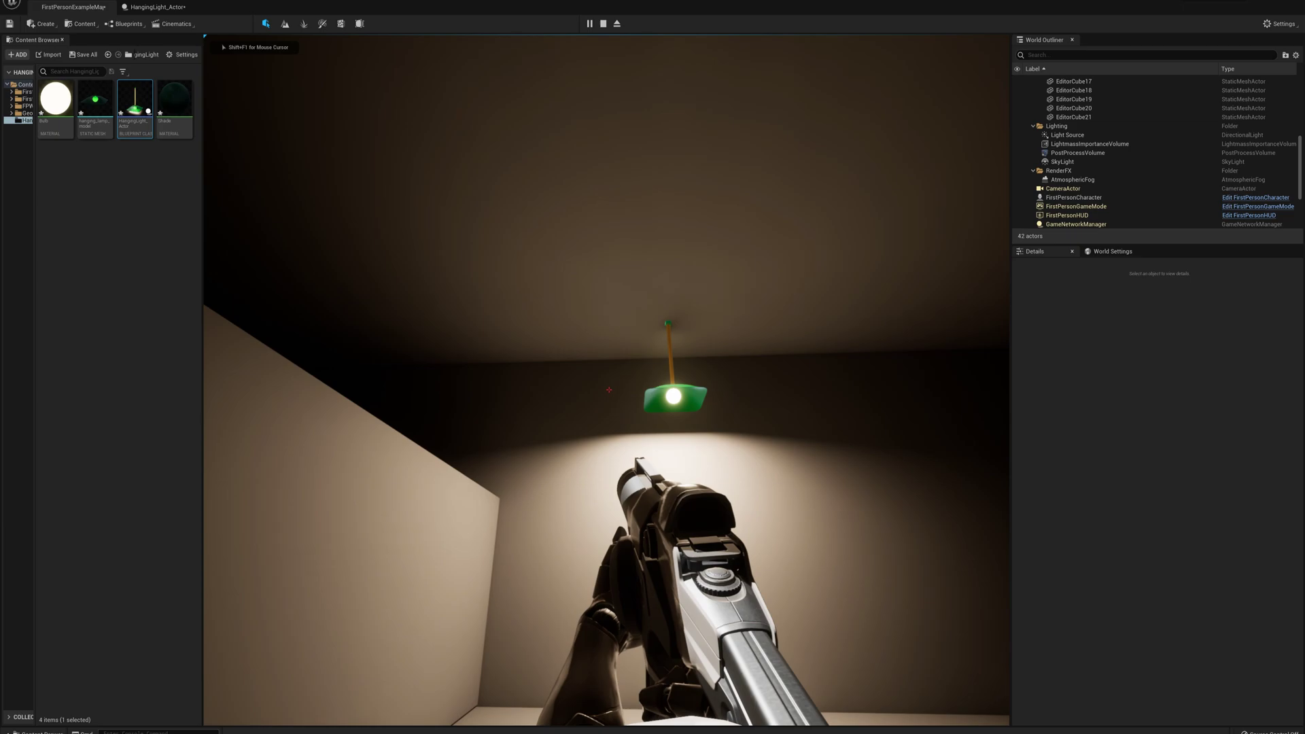
{"action": "left_click", "coordinate": [610, 390]}
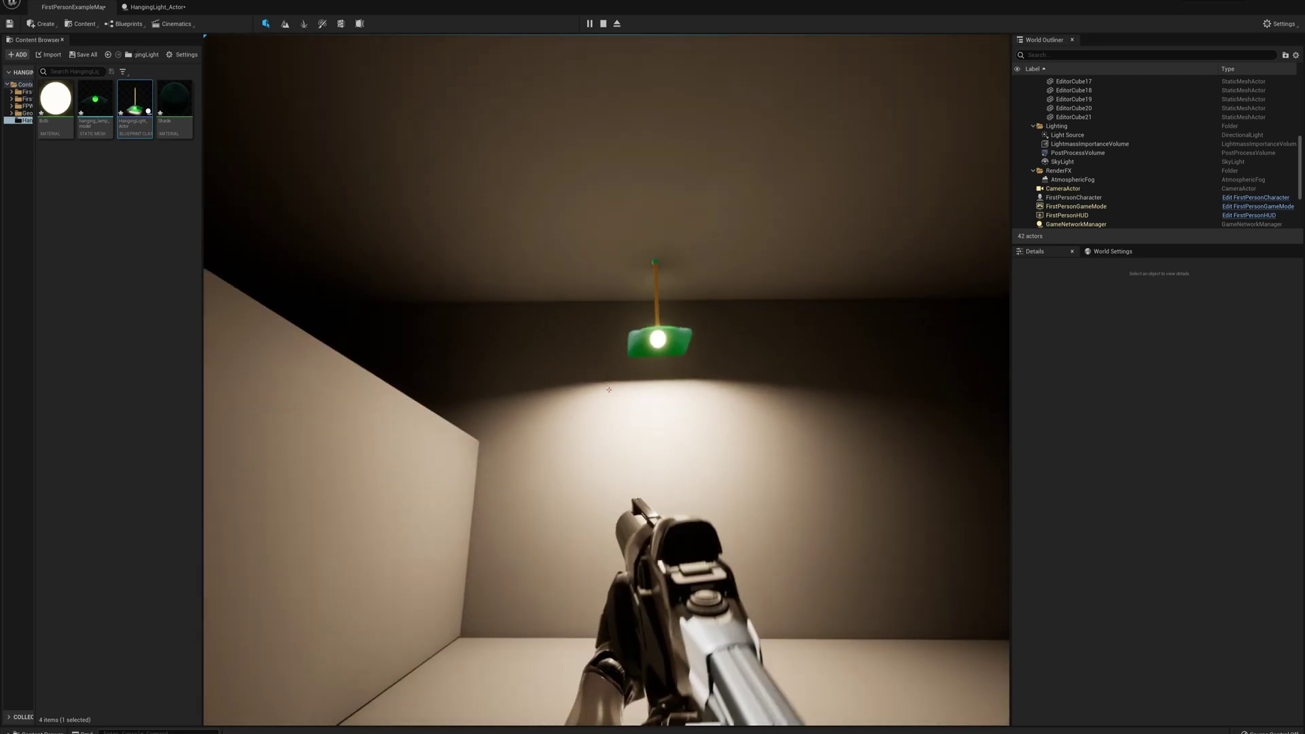
{"action": "key", "text": "w"}
{"action": "key", "text": "s"}
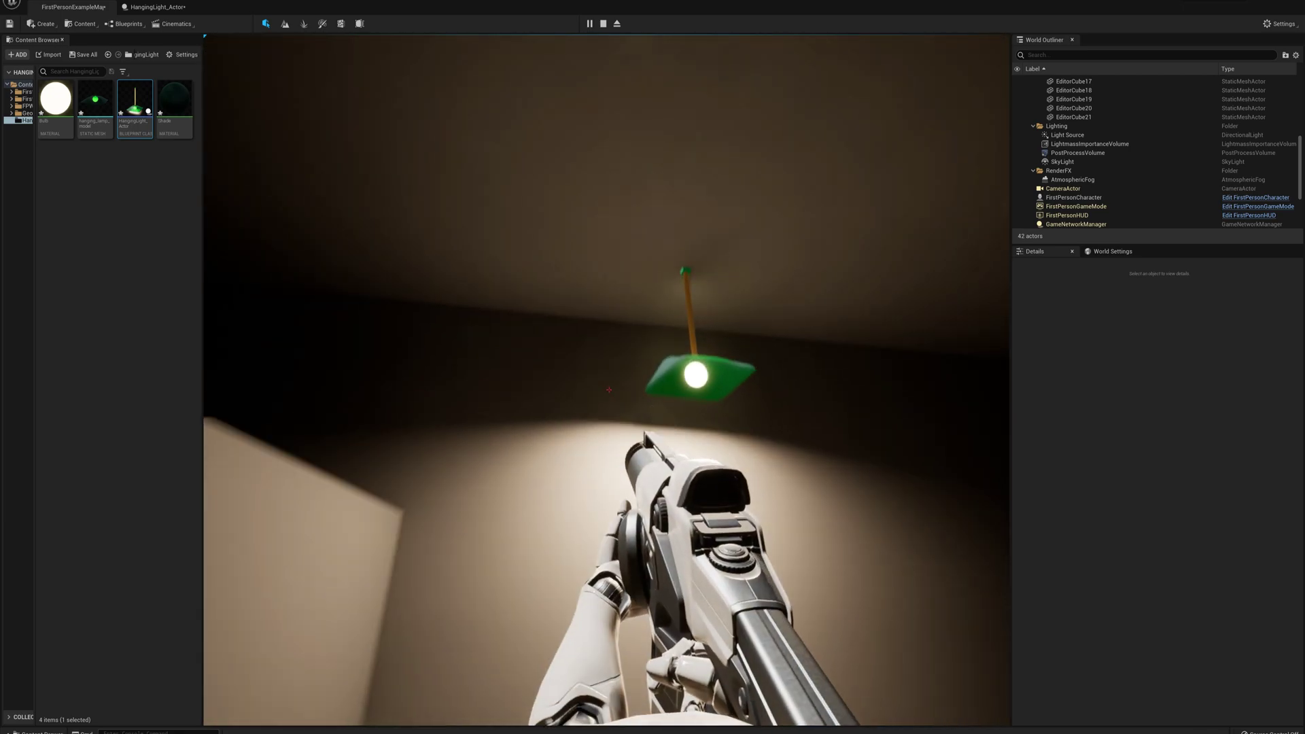
{"action": "key", "text": "Escape"}
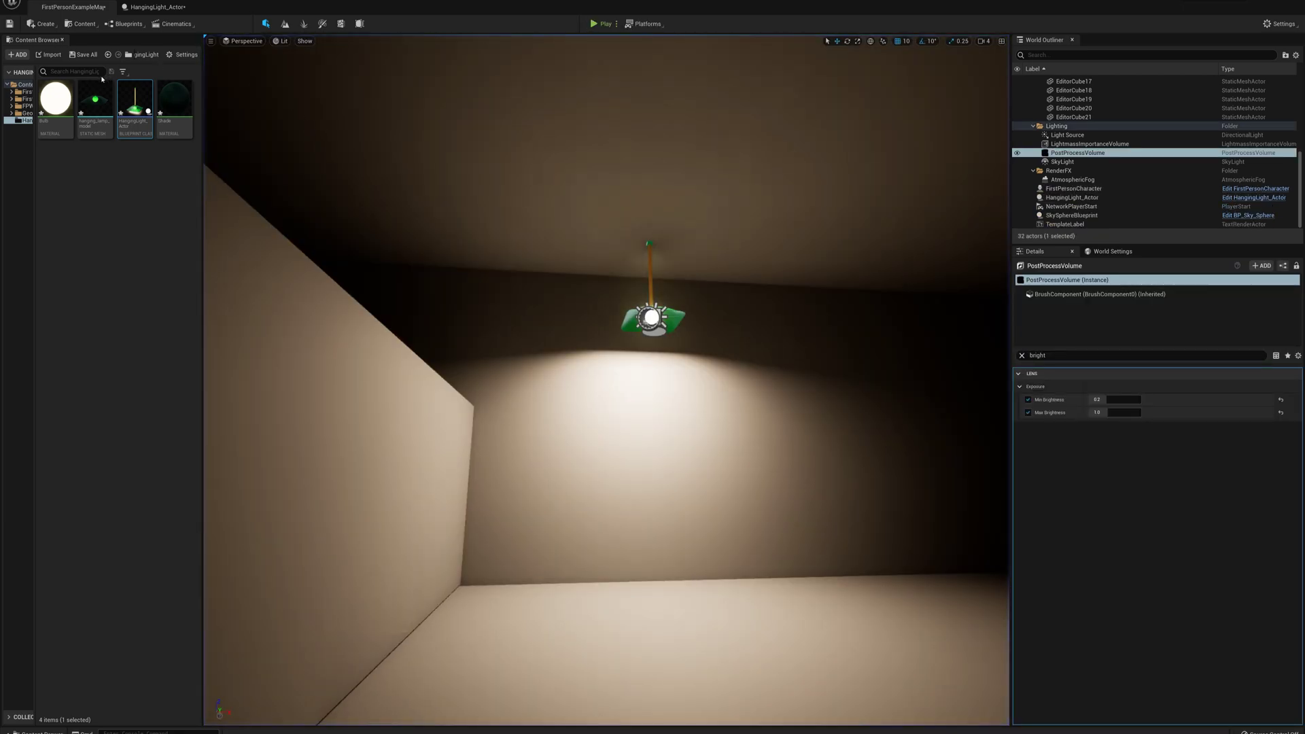
Step: Open the FirstPersonCharacter Blueprint, filter its class defaults by "jump", change Jump Max Count and compile
{"action": "left_click", "coordinate": [24, 106]}
{"action": "double_click", "coordinate": [56, 99]}
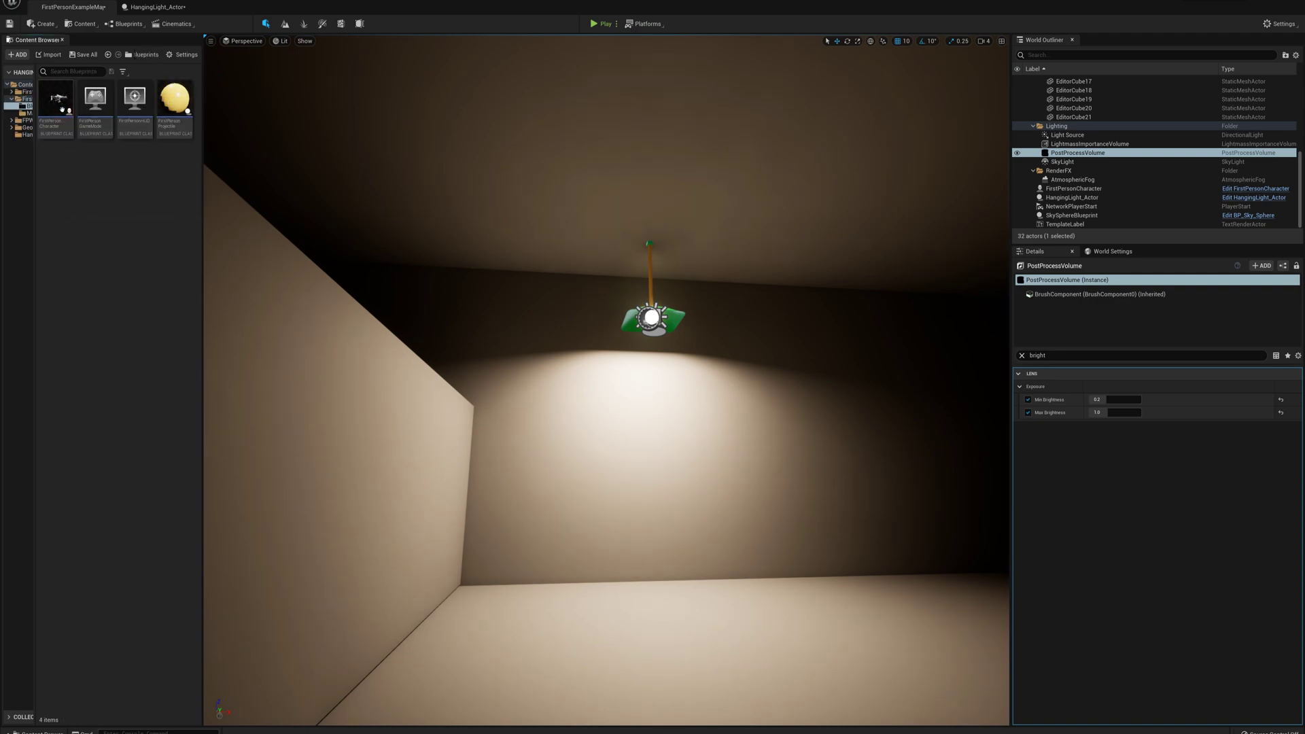
{"action": "double_click", "coordinate": [59, 98]}
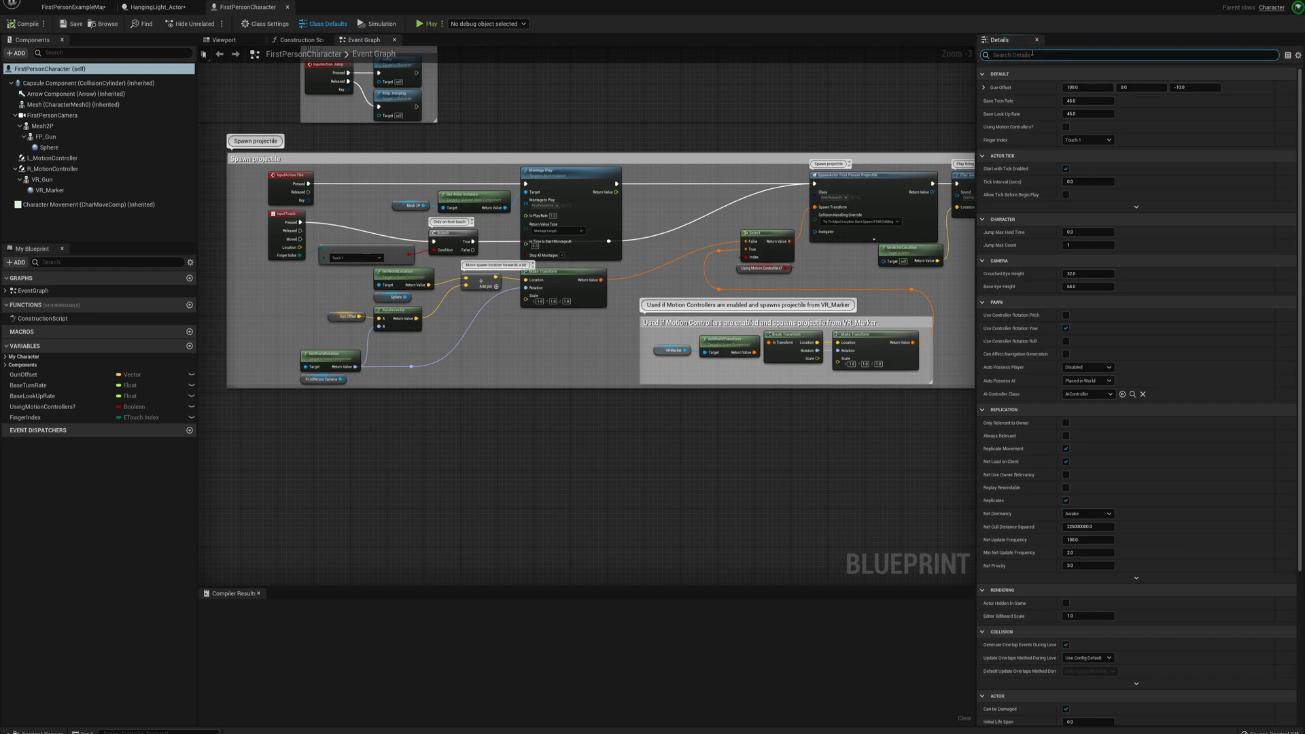
{"action": "type", "text": "jump"}
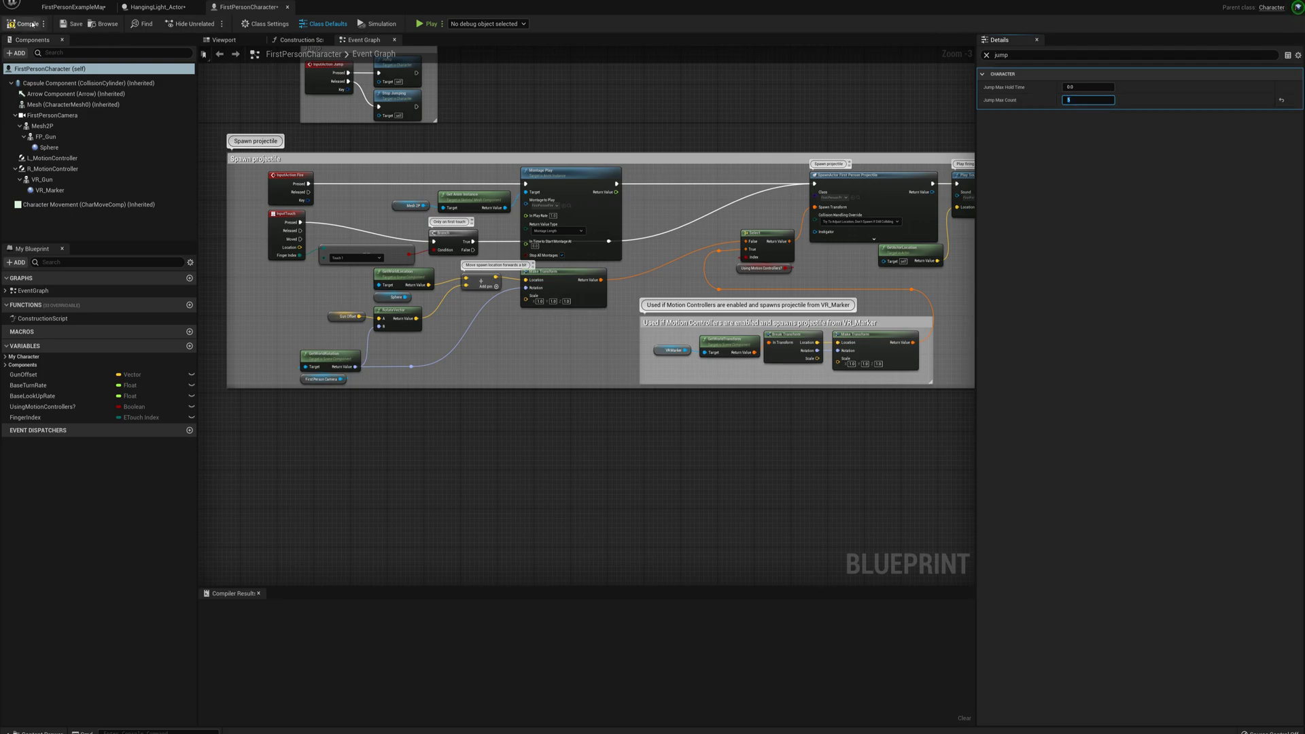
Step: Play the level, jump up to view the lamp from above the walls, drop down beneath it and shoot it
{"action": "left_click", "coordinate": [79, 8]}
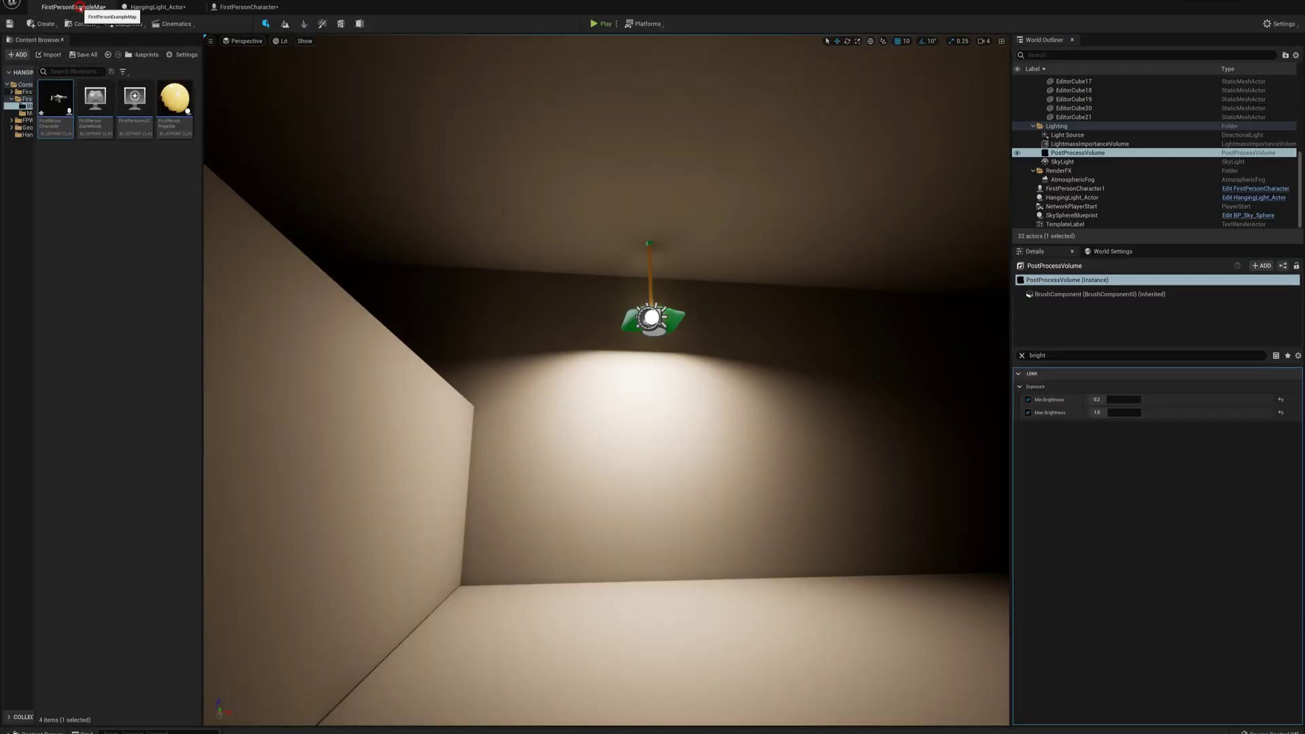
{"action": "left_click", "coordinate": [605, 25]}
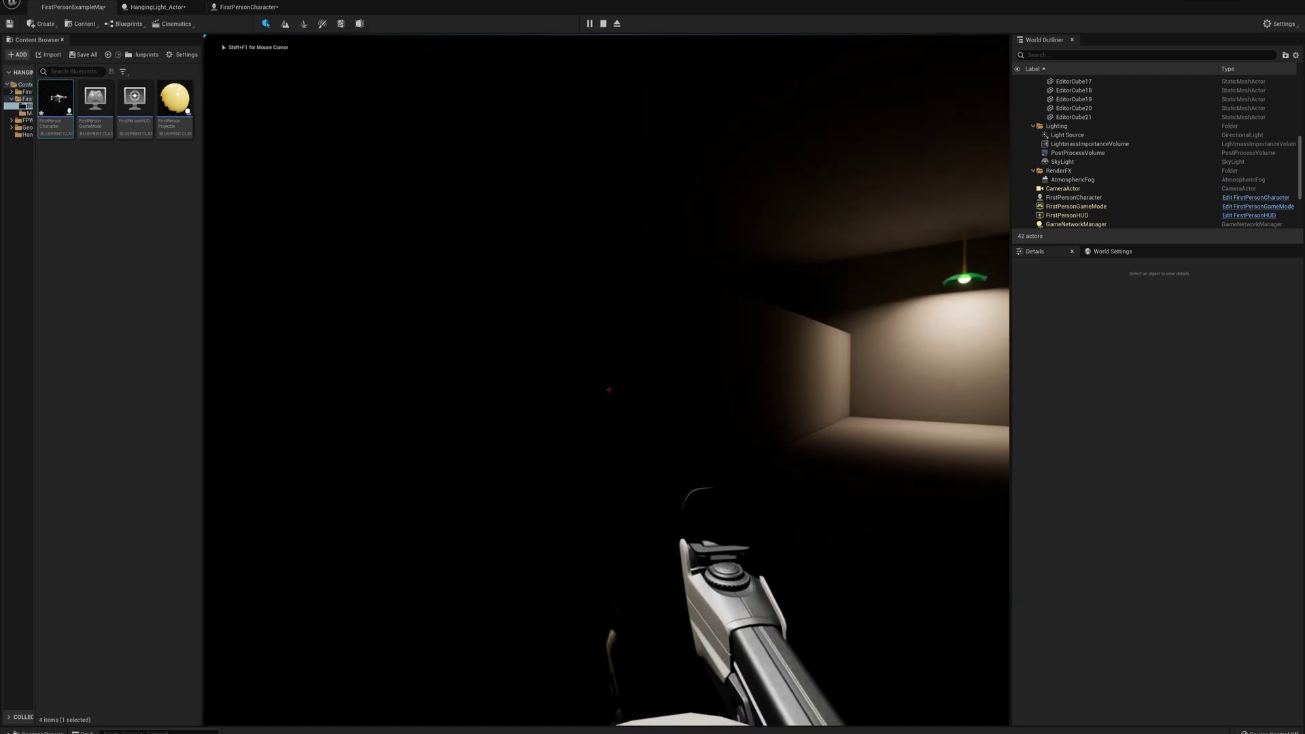
{"action": "key", "text": "w"}
{"action": "key", "text": "space"}
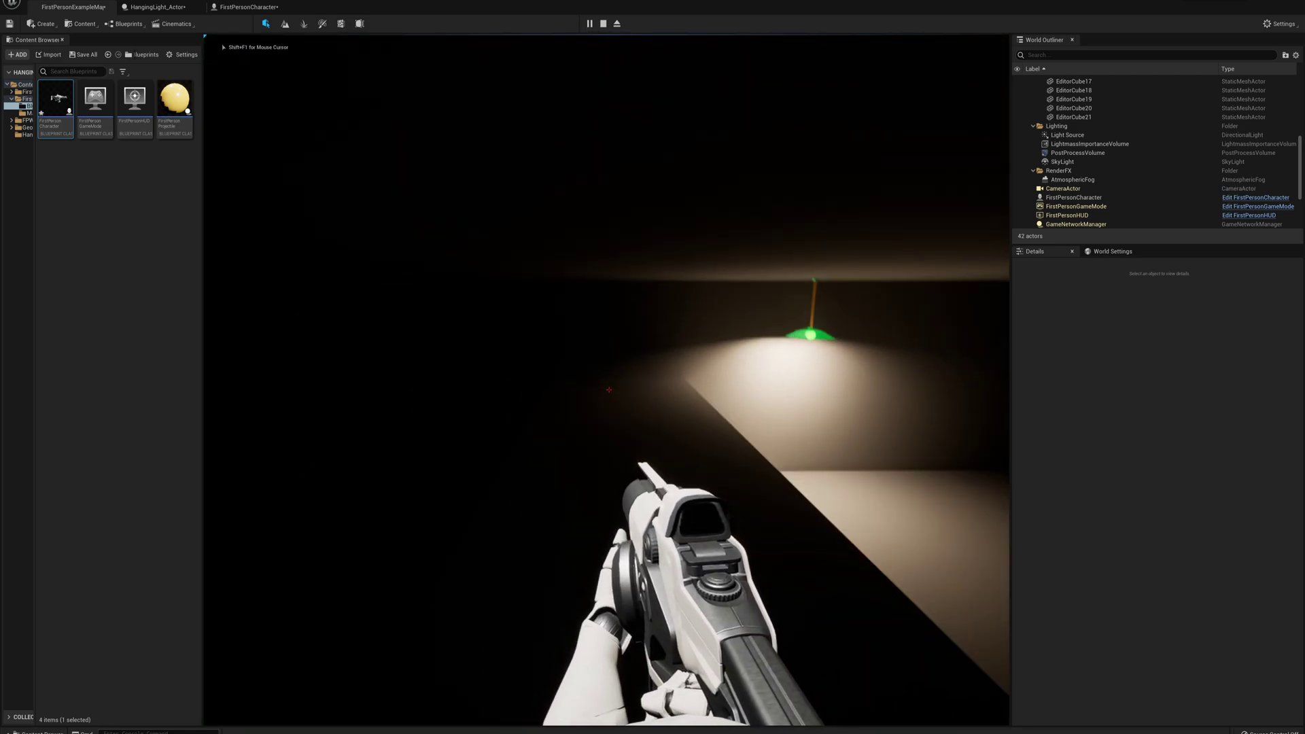
{"action": "key", "text": "w"}
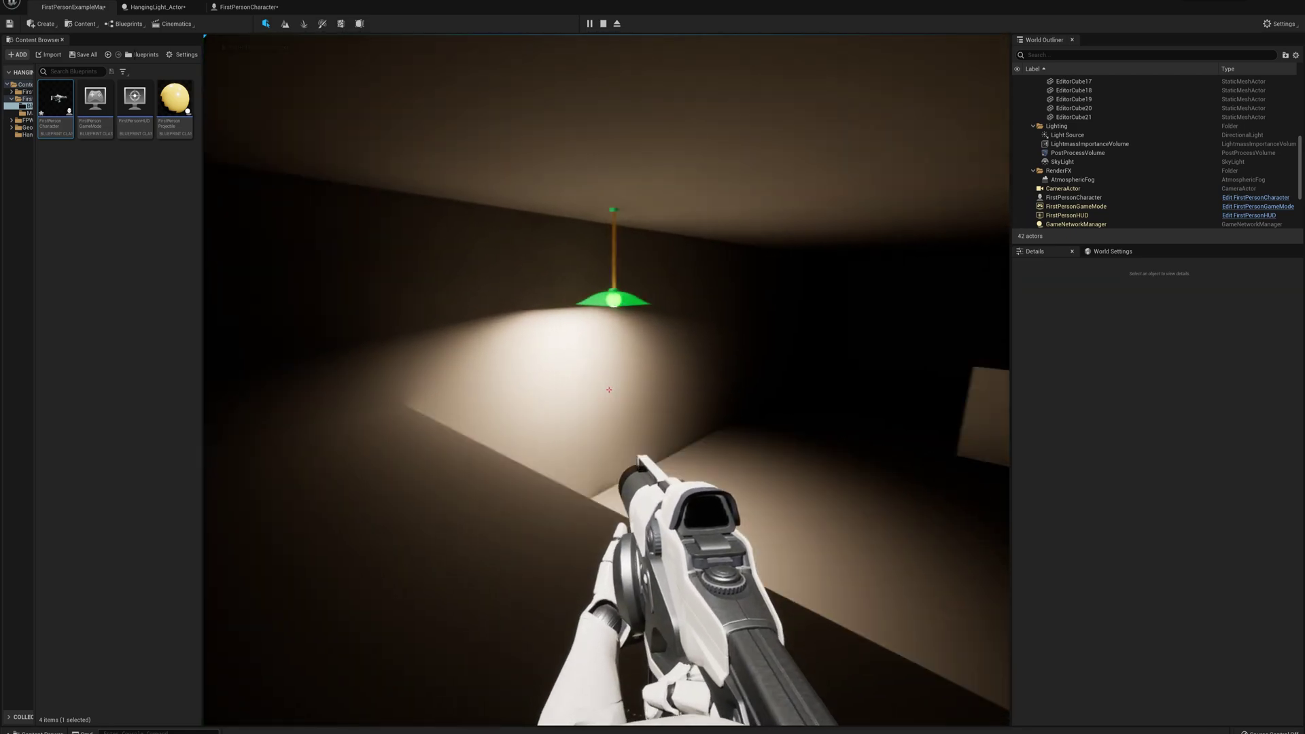
{"action": "key", "text": "w"}
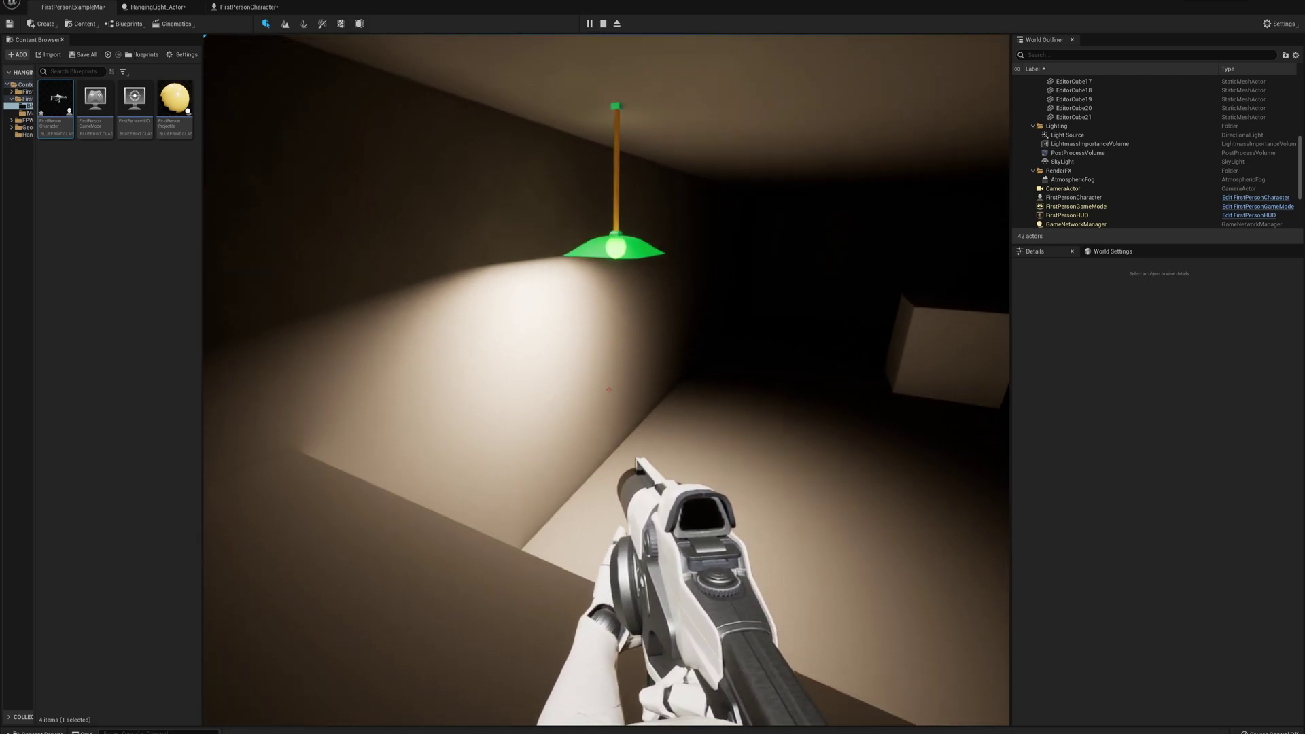
{"action": "key", "text": "w"}
{"action": "key", "text": "space"}
{"action": "key", "text": "w"}
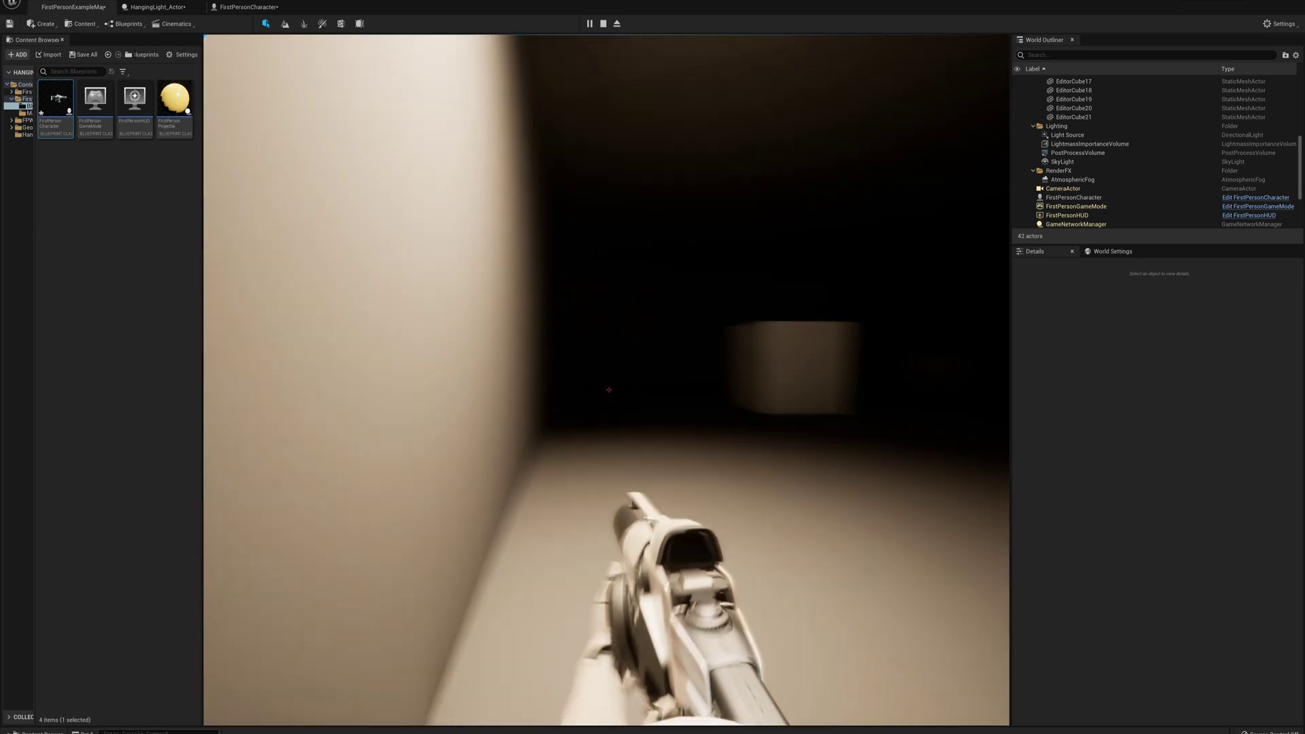
{"action": "key", "text": "s"}
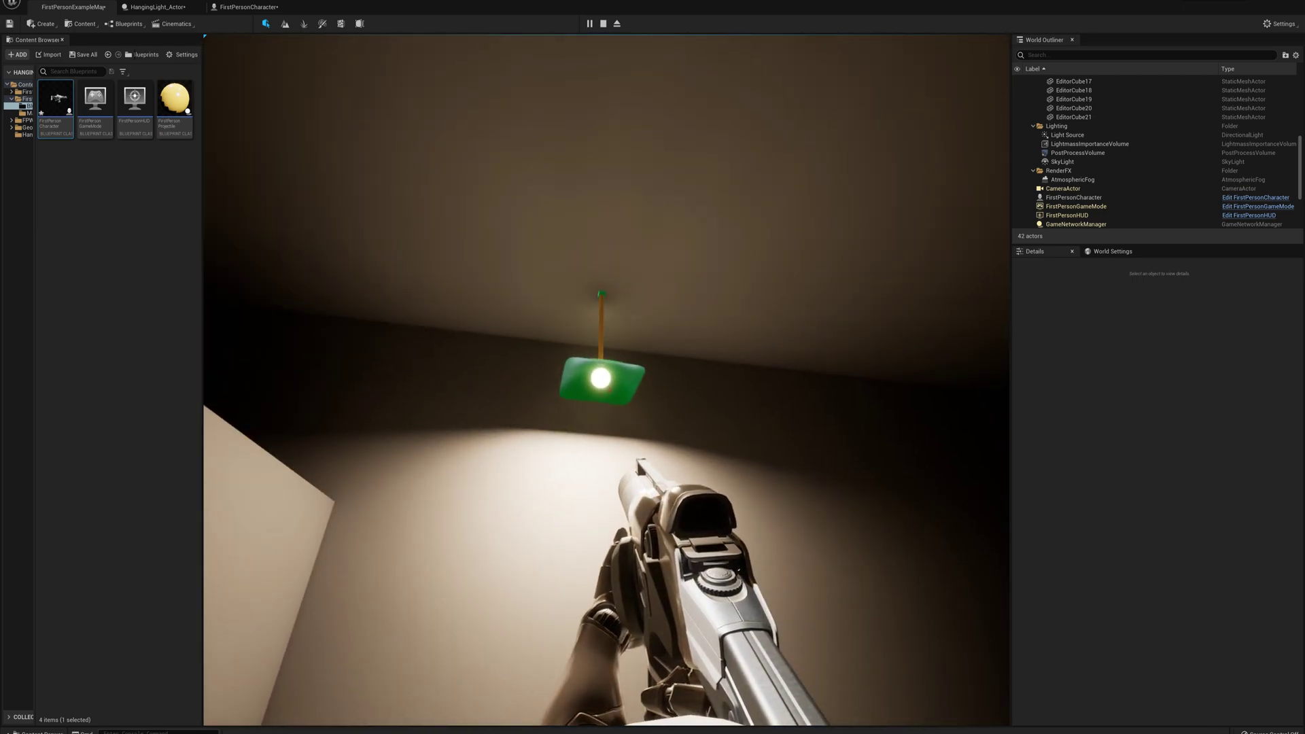
{"action": "key", "text": "d"}
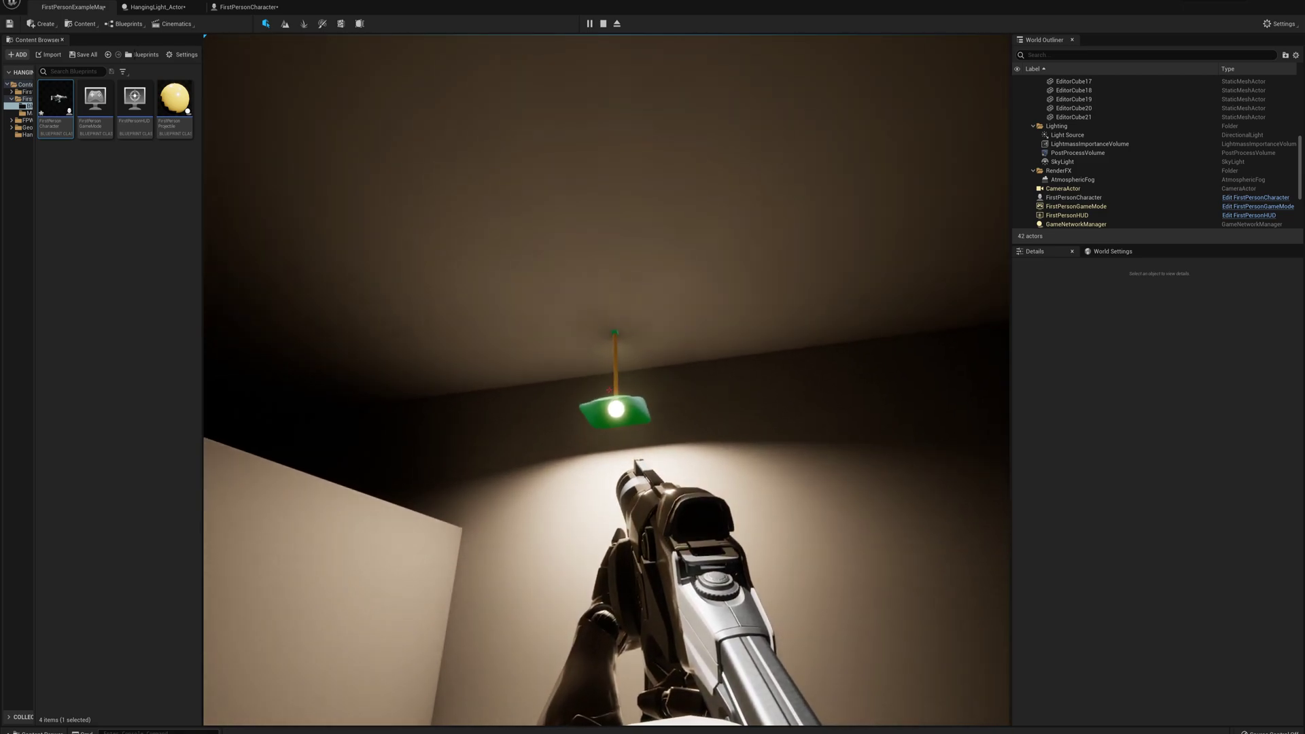
{"action": "left_click", "coordinate": [610, 390]}
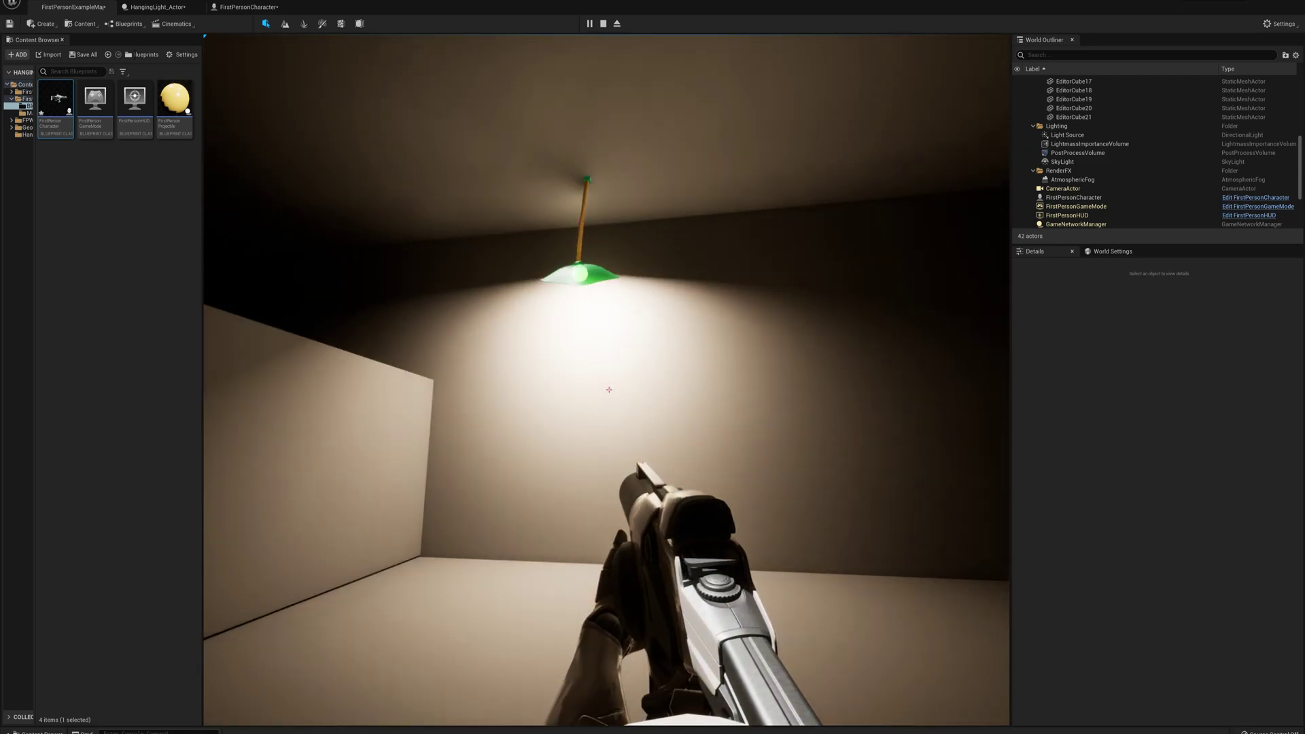